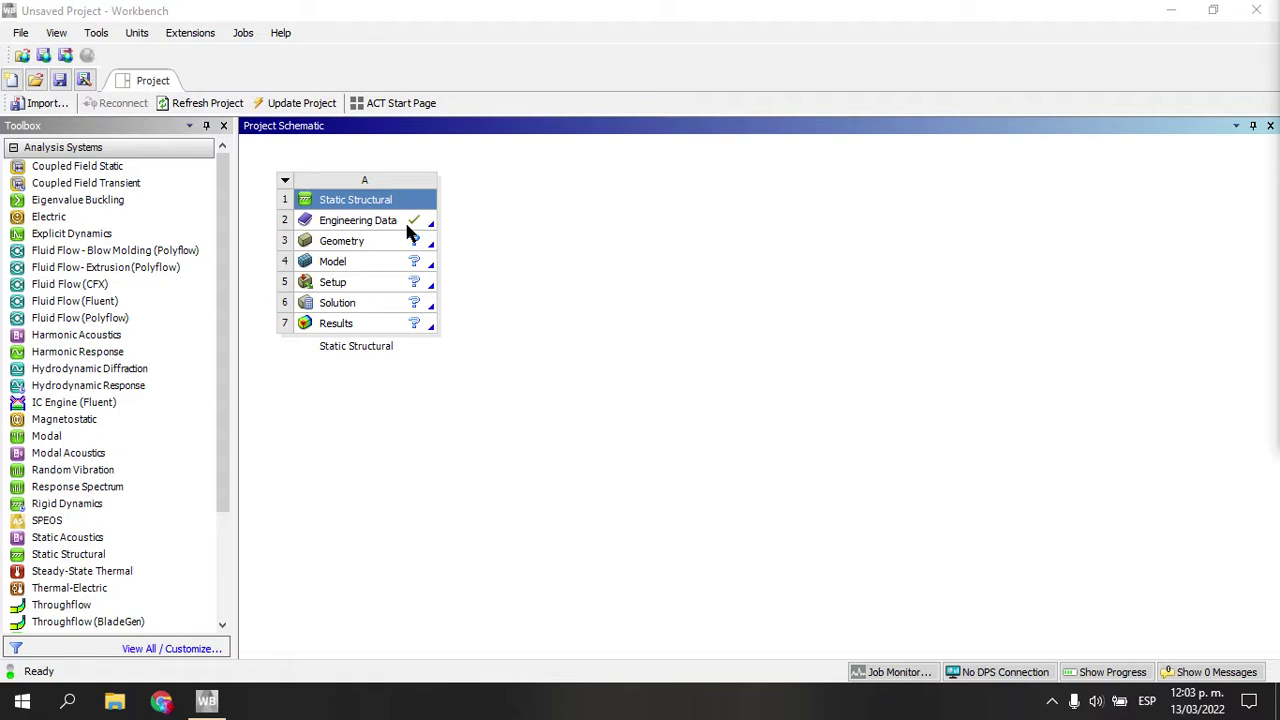
# Add Gray Cast Iron from the General Materials source to the engineering data and return to the project schematic
pyautogui.click(338, 222)
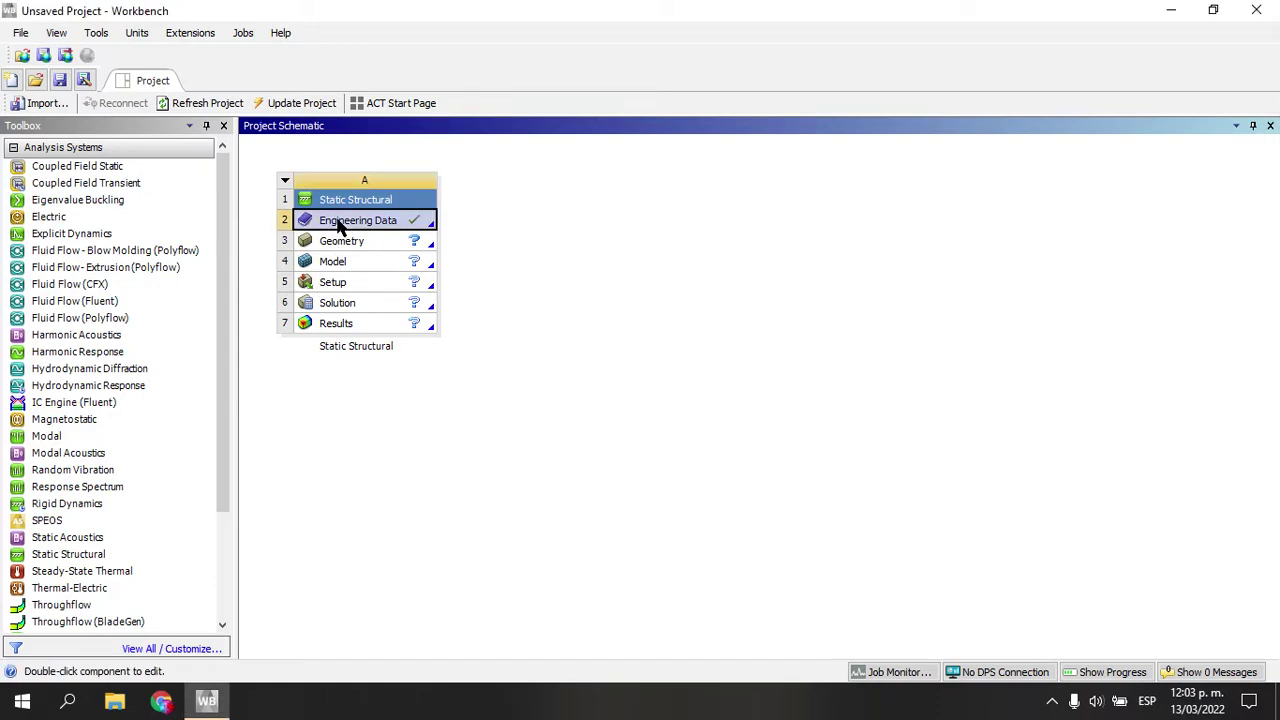
pyautogui.doubleClick(338, 222)
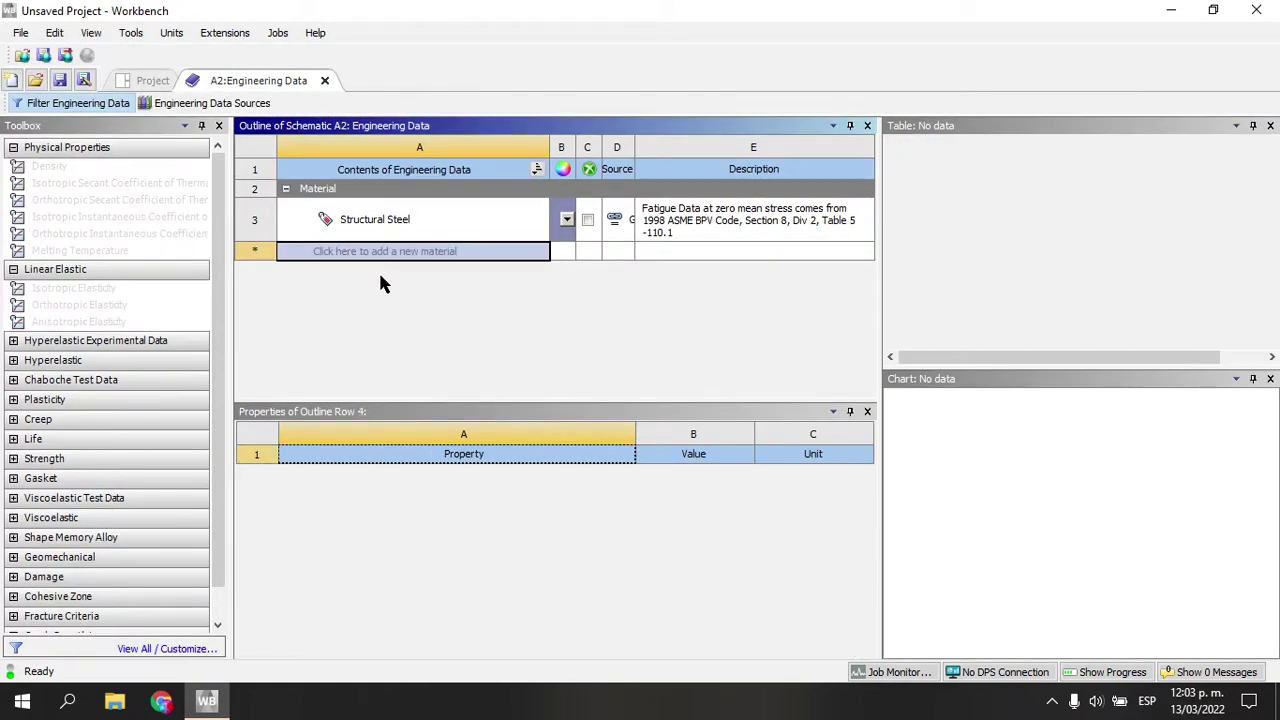
pyautogui.click(208, 103)
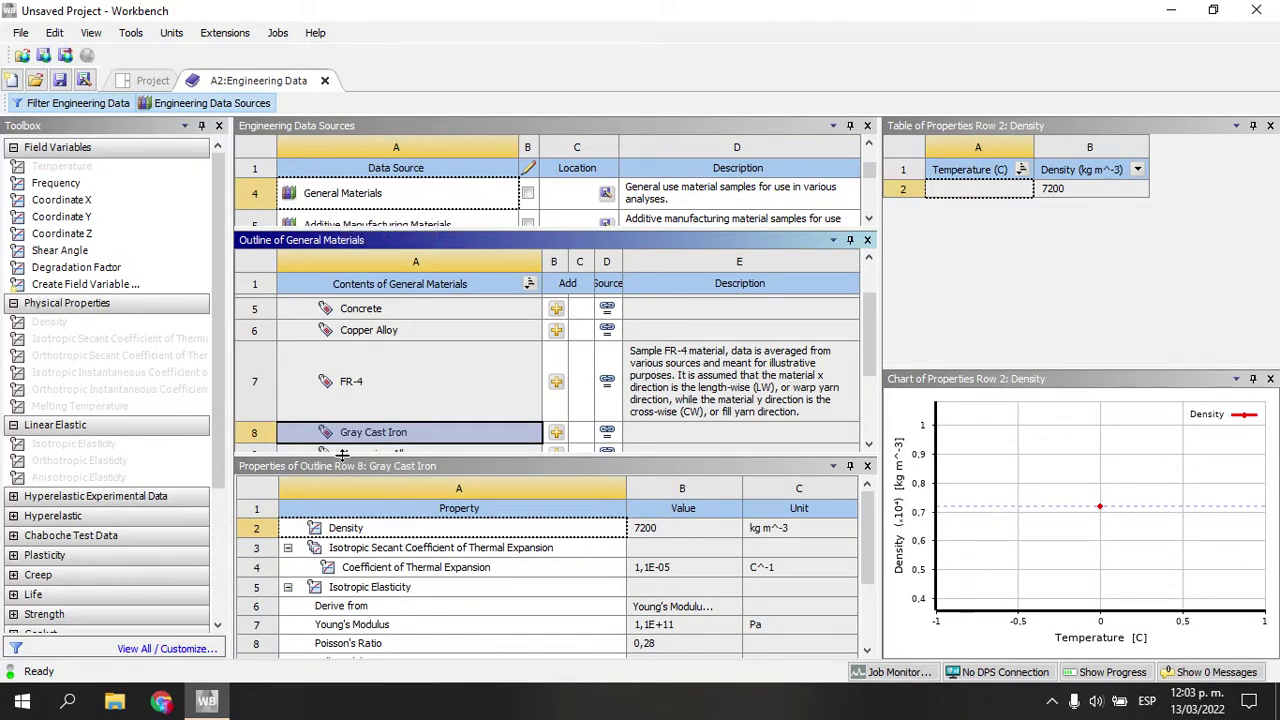
pyautogui.click(557, 433)
pyautogui.click(324, 81)
# Create a new DesignModeler geometry for the Static Structural system
pyautogui.click(333, 243)
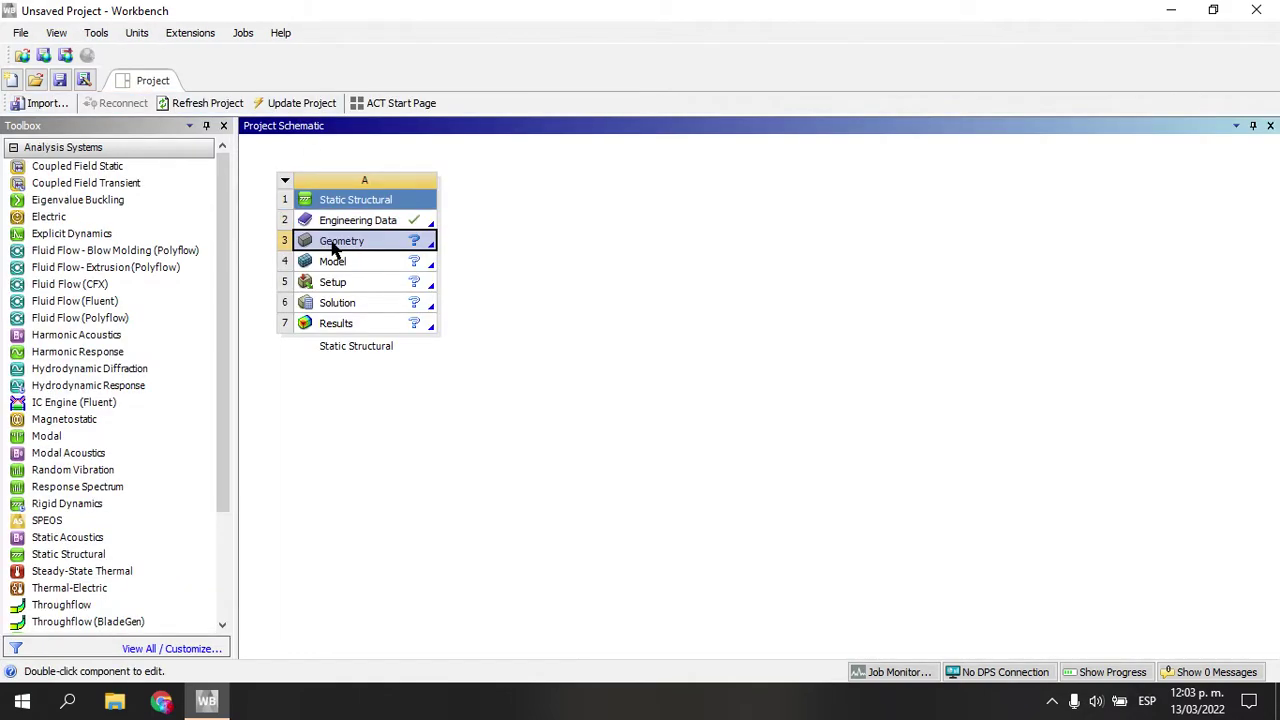
pyautogui.rightClick(333, 244)
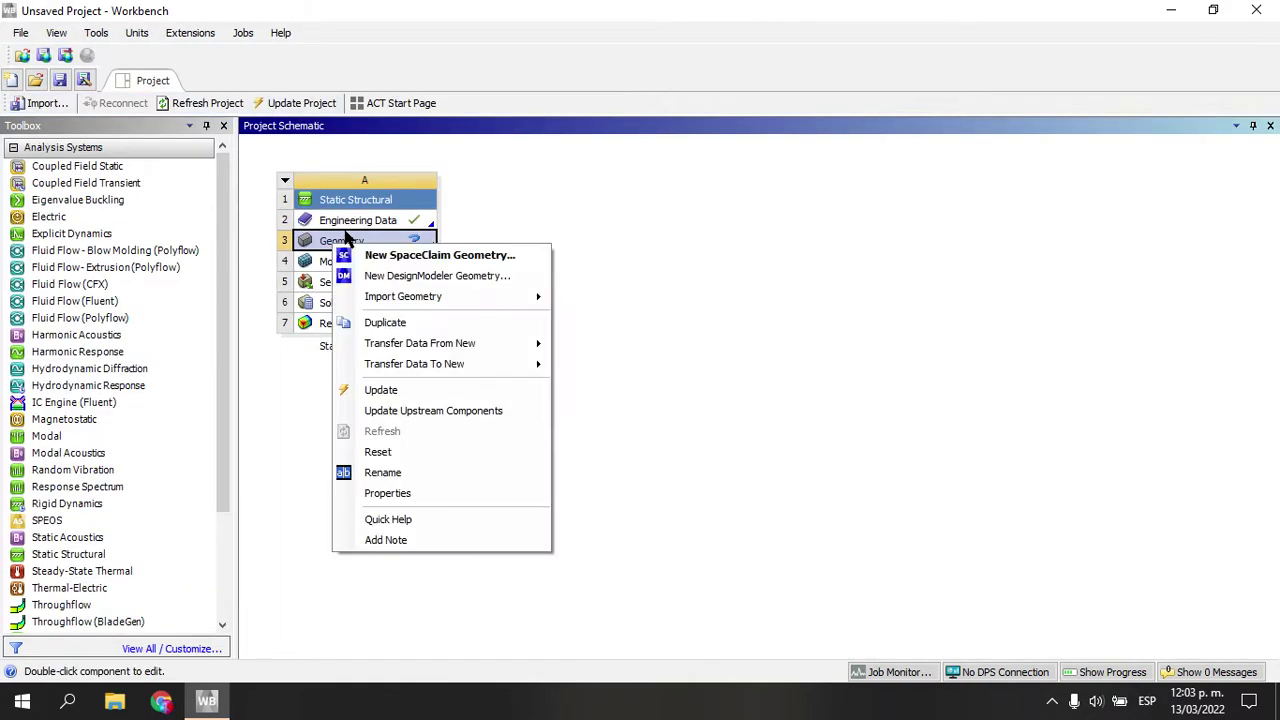
pyautogui.click(422, 282)
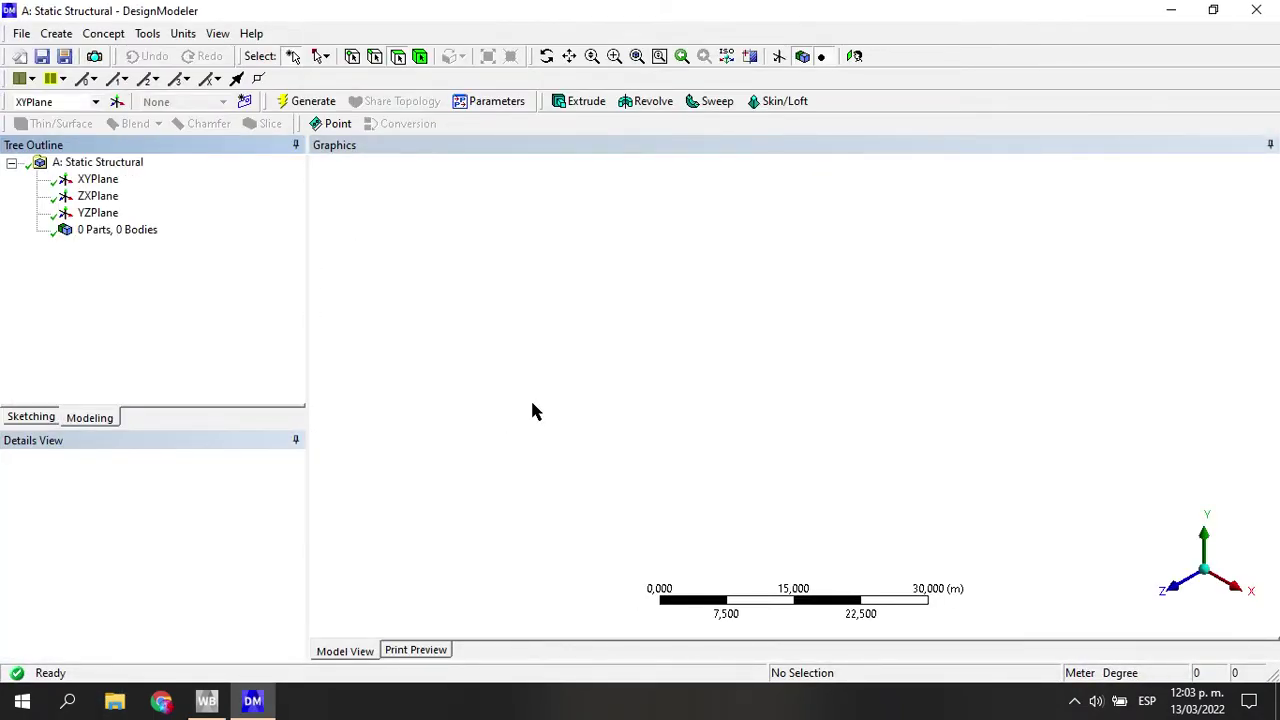
# Import the external geometry file kasnak.STEP from the downloads folder and generate the body
pyautogui.click(21, 34)
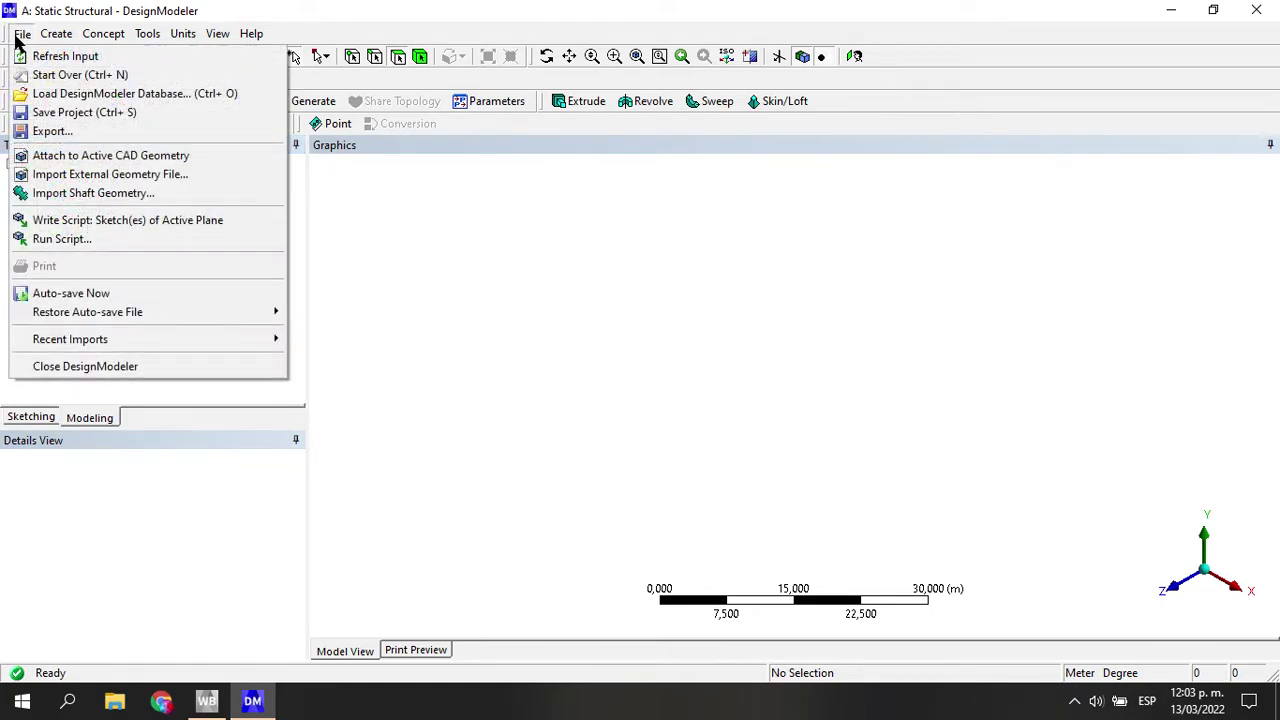
pyautogui.click(86, 174)
pyautogui.click(534, 257)
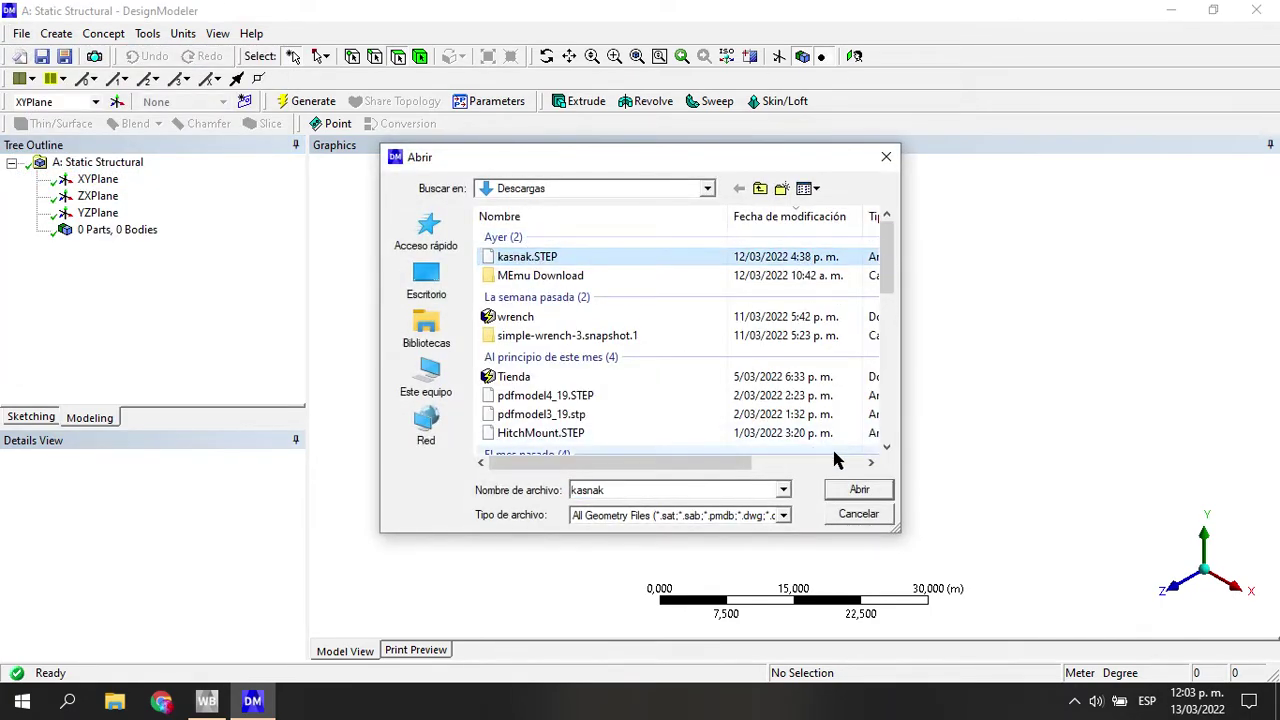
pyautogui.click(855, 489)
pyautogui.click(313, 103)
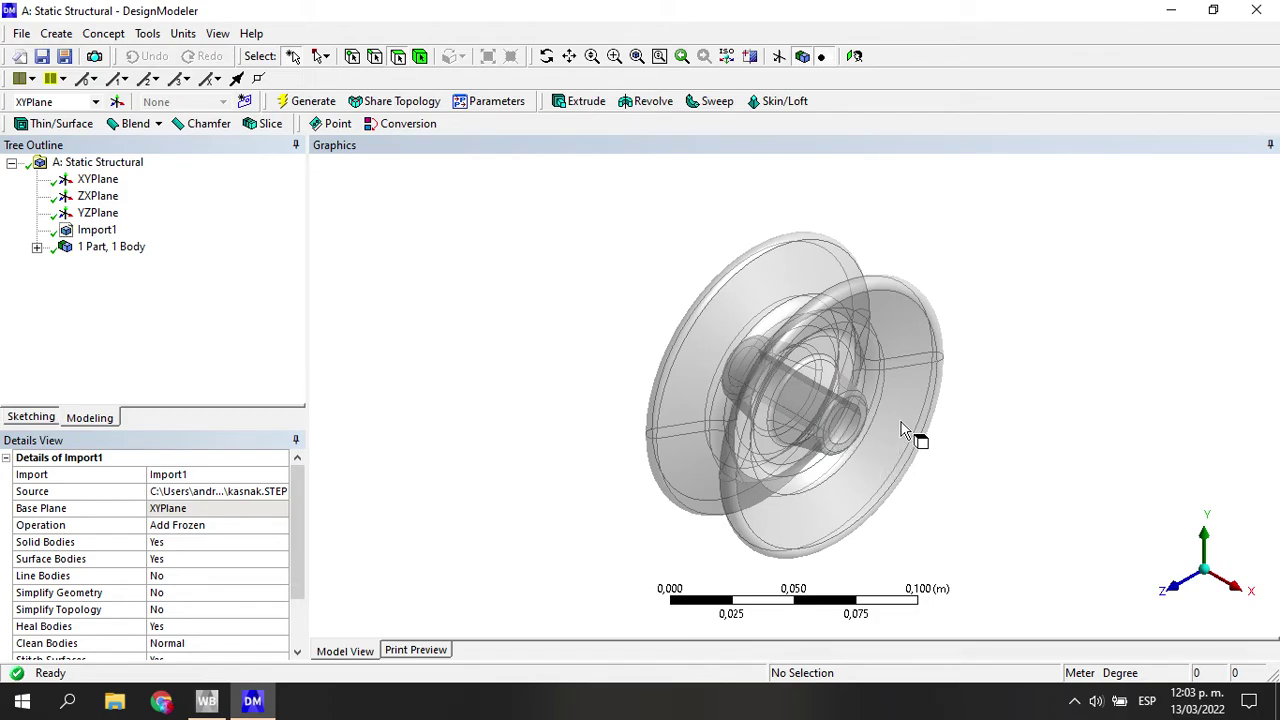
pyautogui.moveTo(860, 457); pyautogui.dragTo(703, 354, button='middle')
pyautogui.moveTo(787, 433); pyautogui.dragTo(812, 530, button='middle')
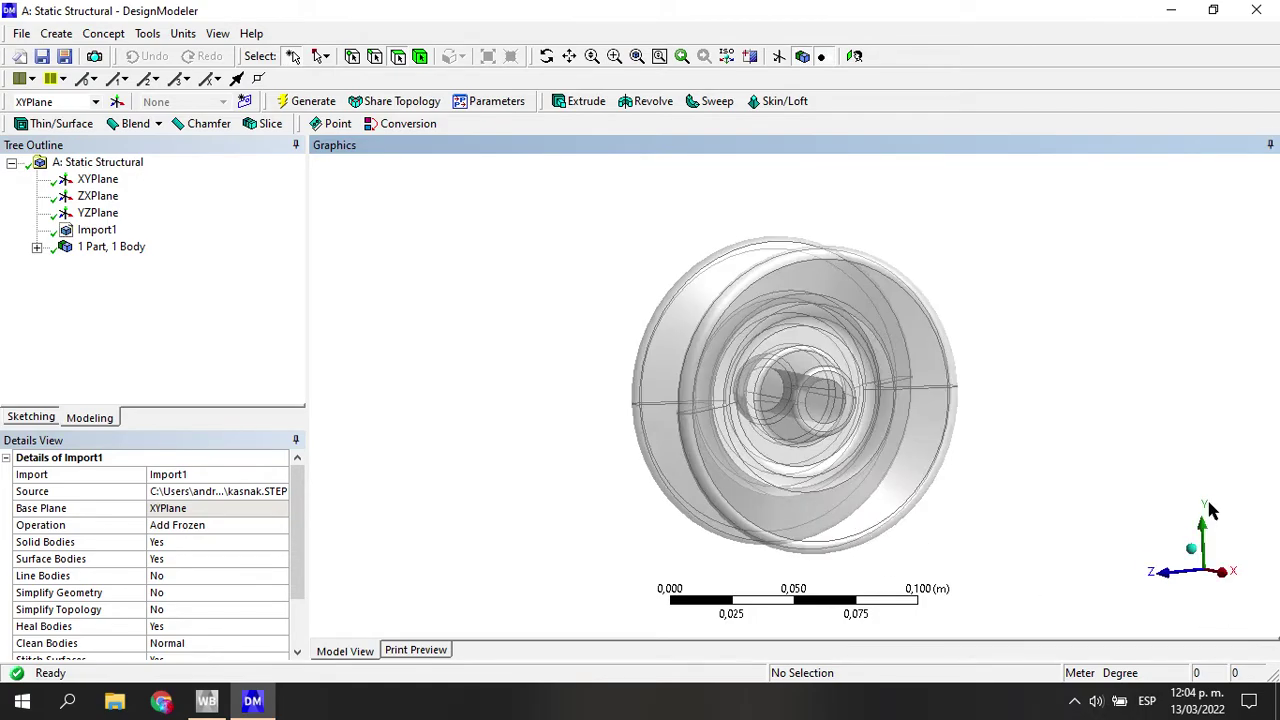
# Check the pulley's orientation against the XY plane and set the import's operation to Add Material
pyautogui.click(97, 179)
pyautogui.moveTo(657, 423)
pyautogui.mouseDown(button='middle')
pyautogui.moveTo(785, 405)
pyautogui.moveTo(851, 443)
pyautogui.moveTo(832, 420)
pyautogui.mouseUp(button='middle')
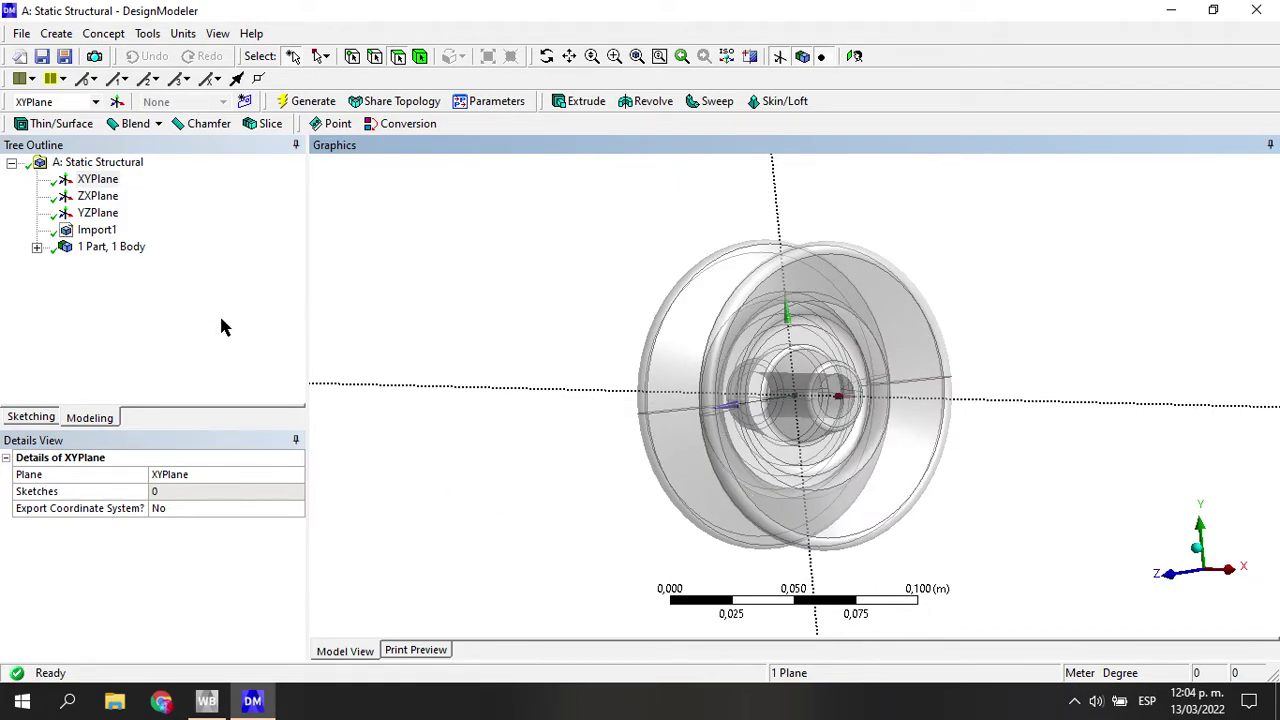
pyautogui.click(97, 230)
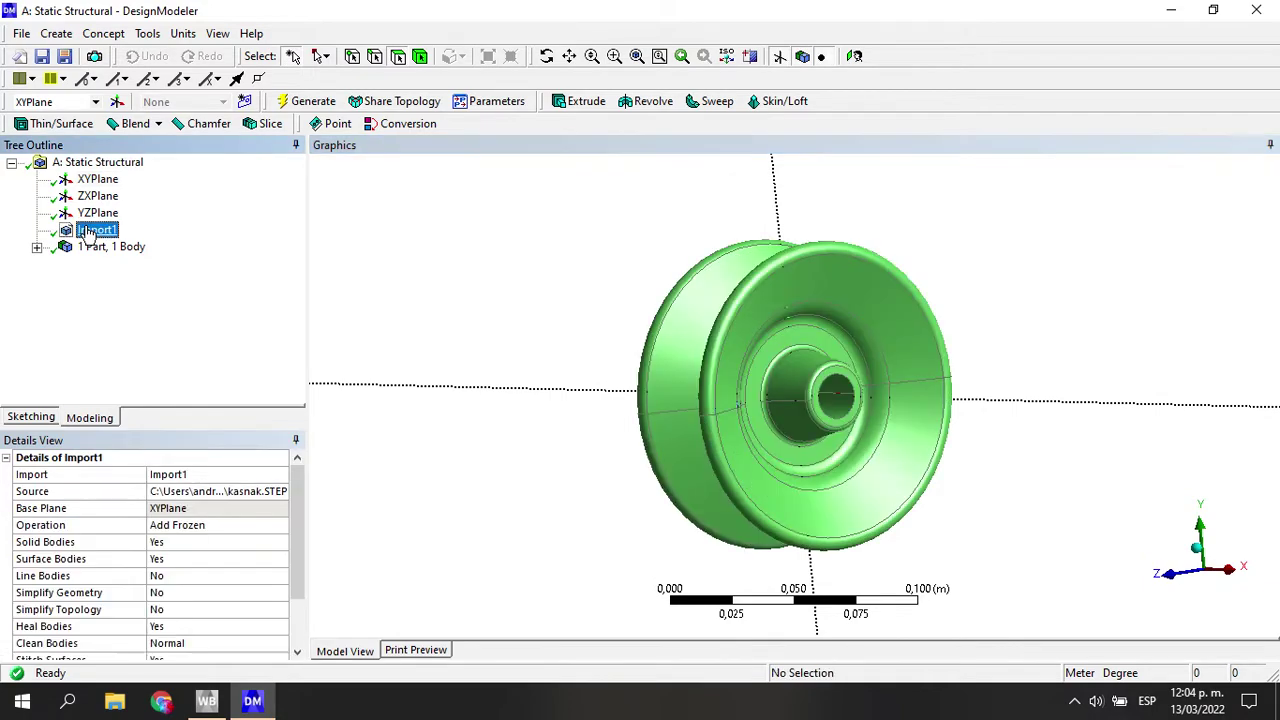
pyautogui.click(240, 525)
pyautogui.click(283, 525)
pyautogui.click(200, 542)
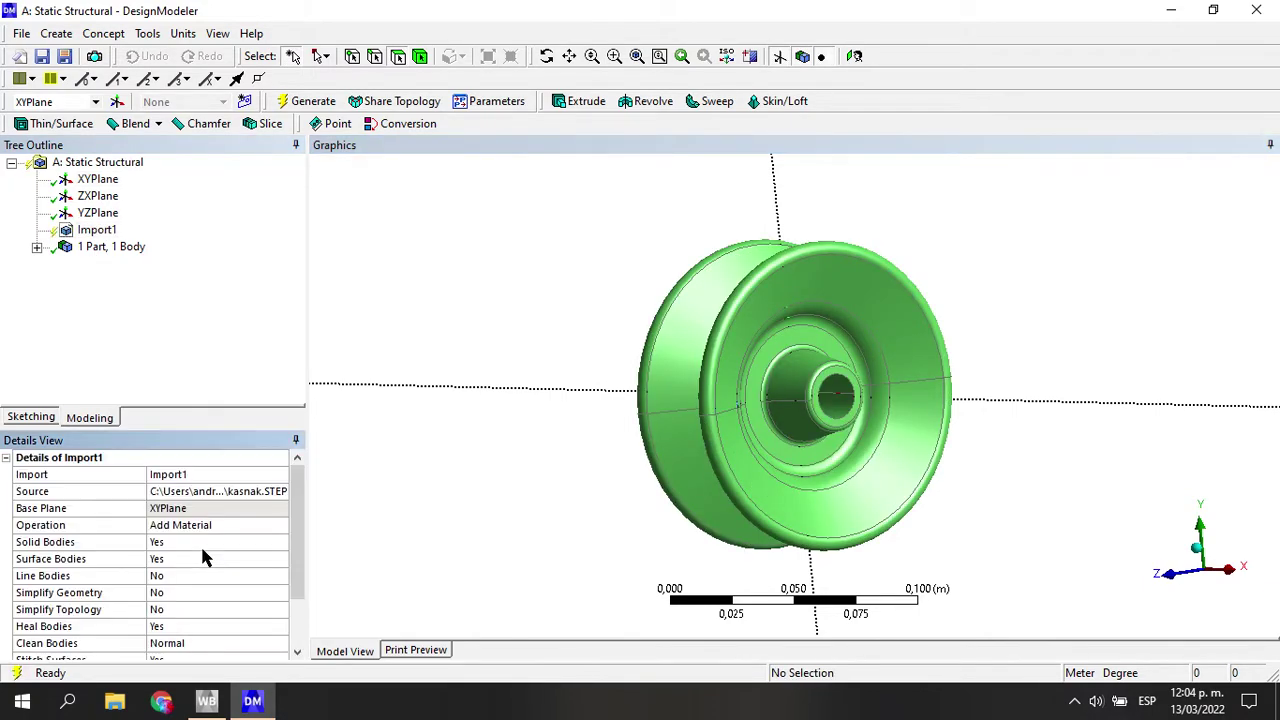
# Try to change the import's base plane to YZPlane and regenerate the geometry
pyautogui.click(192, 508)
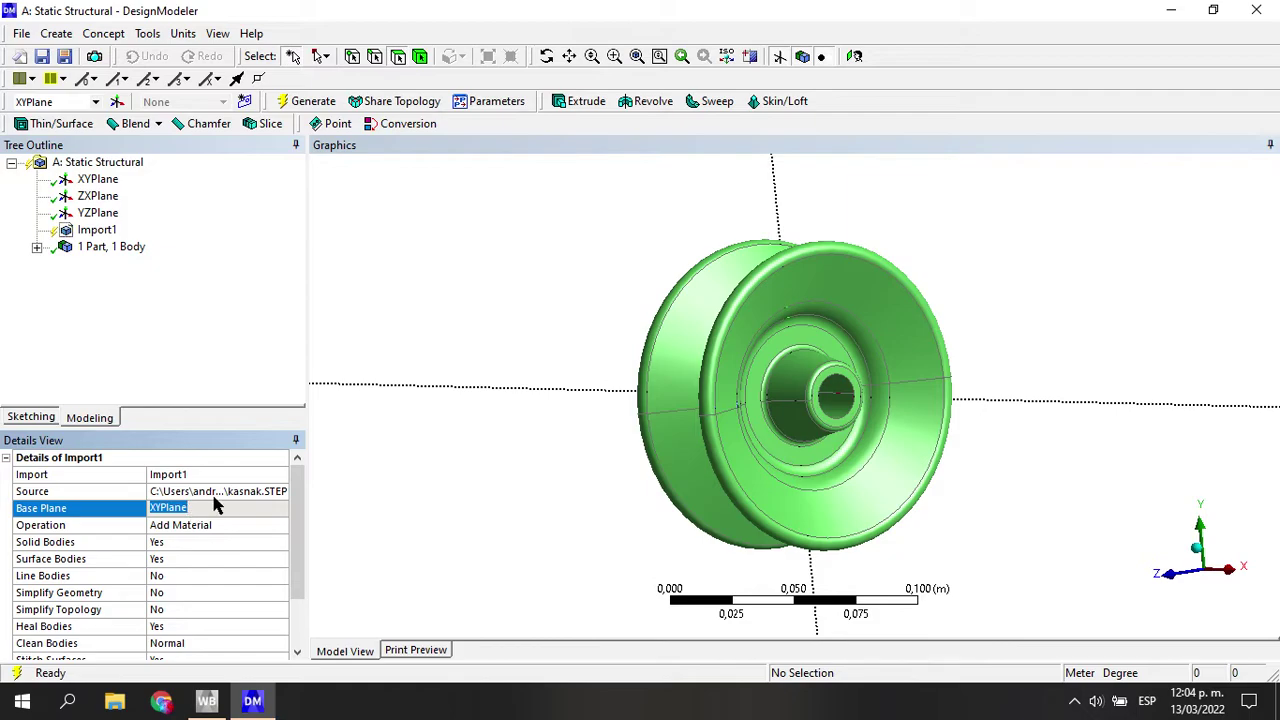
pyautogui.click(97, 213)
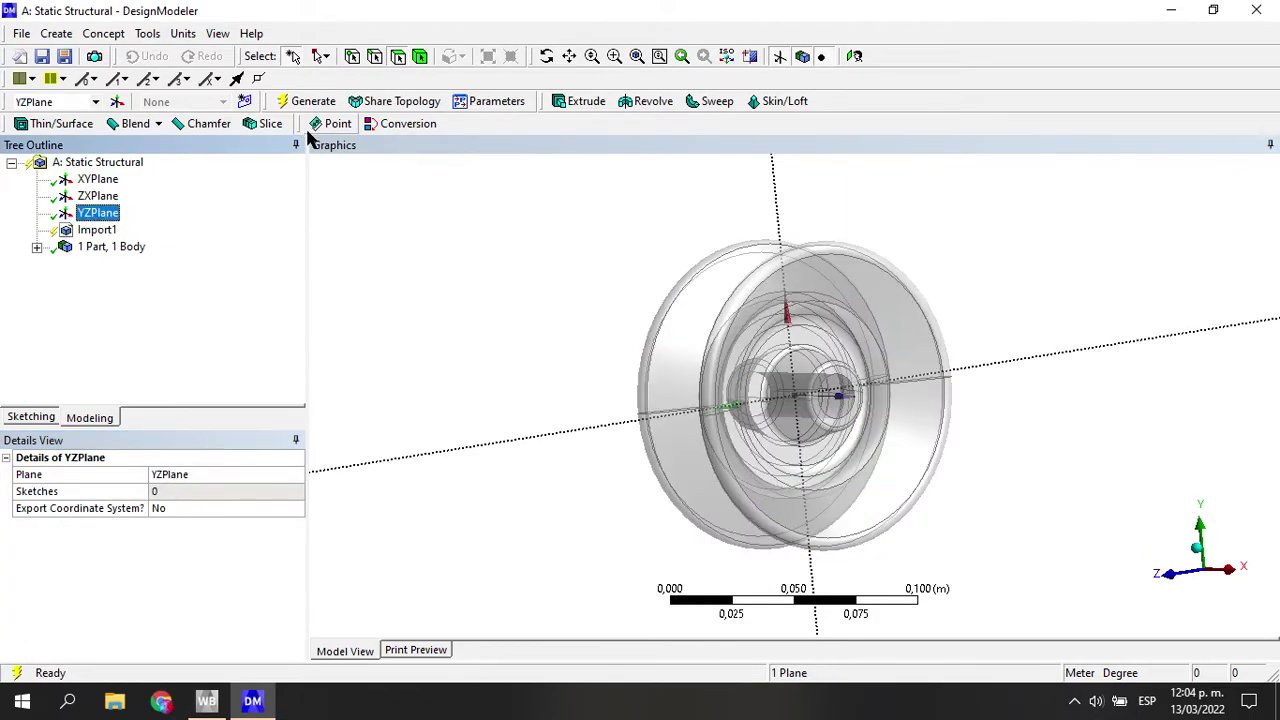
pyautogui.click(303, 102)
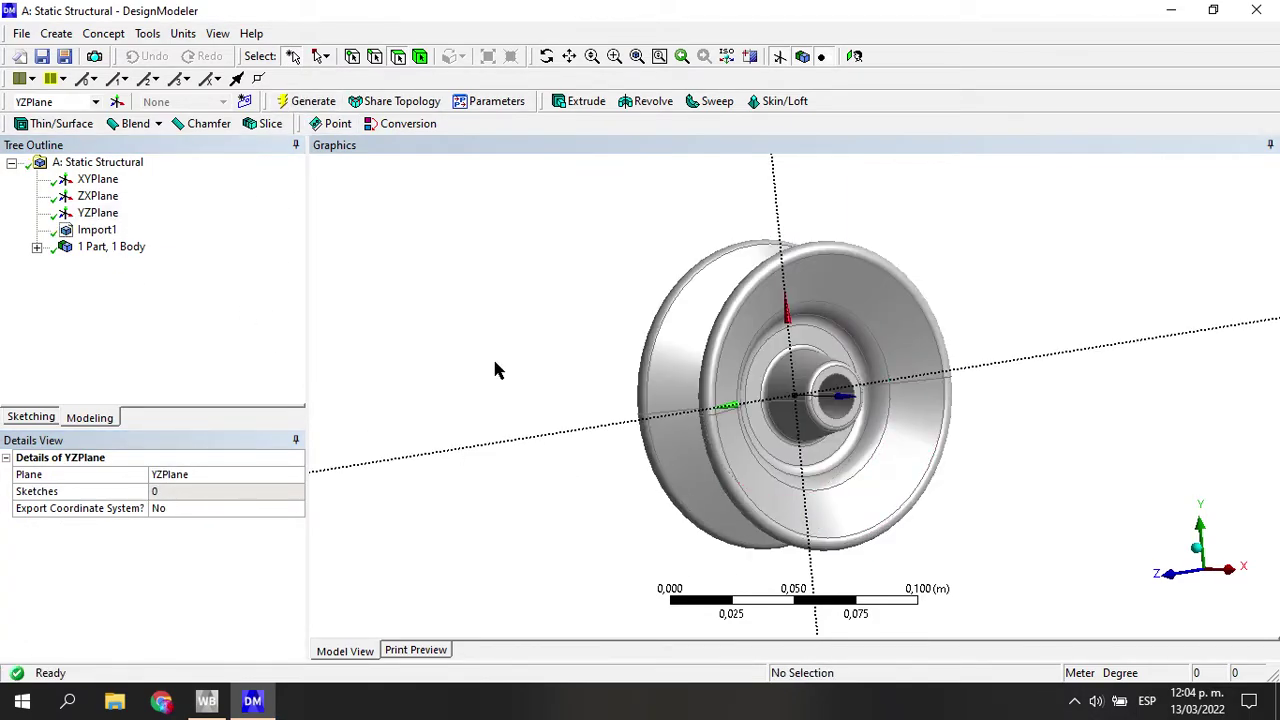
# Edit the imported geometry to use YZPlane as its base plane and regenerate it
pyautogui.click(92, 179)
pyautogui.moveTo(620, 450); pyautogui.dragTo(634, 504, button='middle')
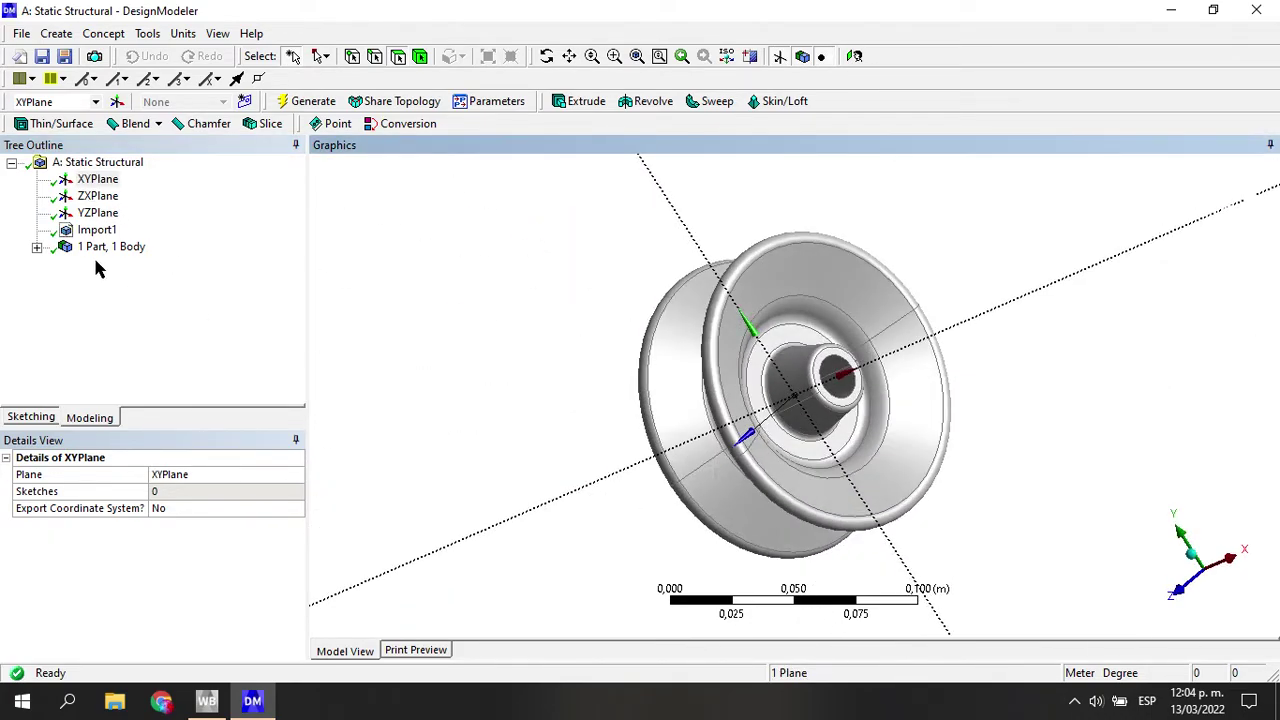
pyautogui.click(97, 230)
pyautogui.rightClick(97, 230)
pyautogui.click(110, 240)
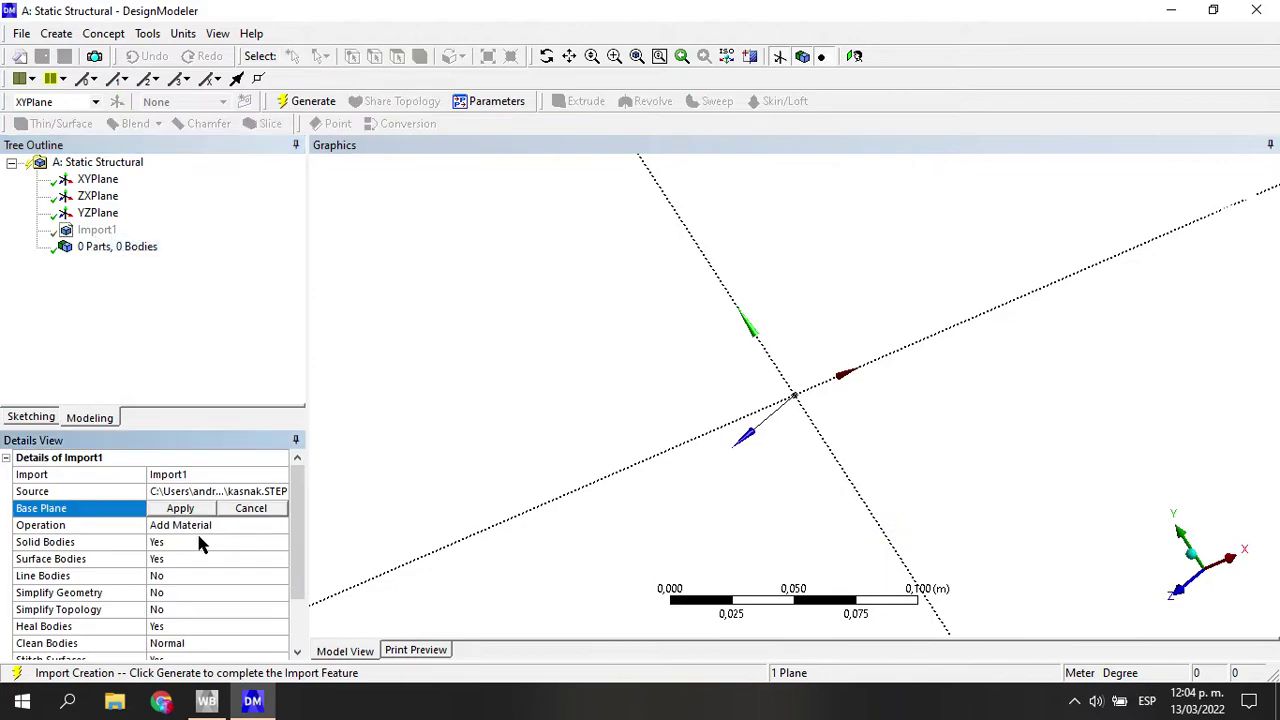
pyautogui.click(98, 213)
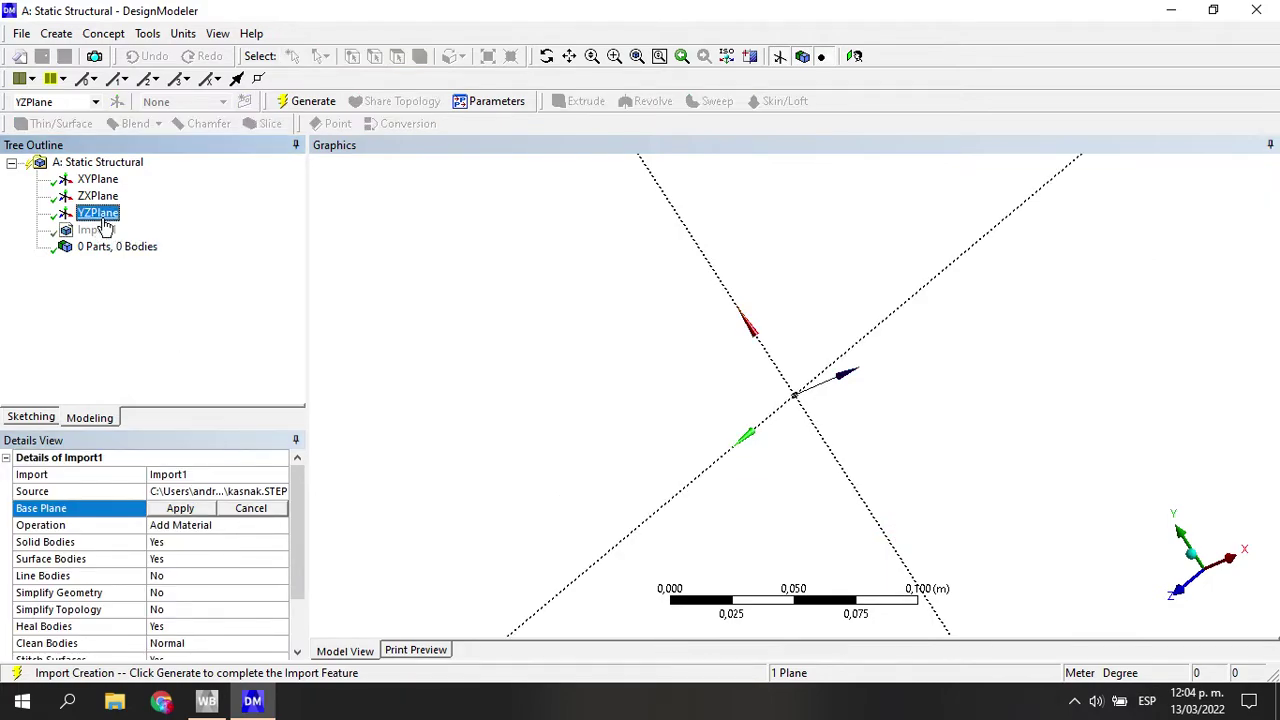
pyautogui.click(177, 512)
pyautogui.click(300, 101)
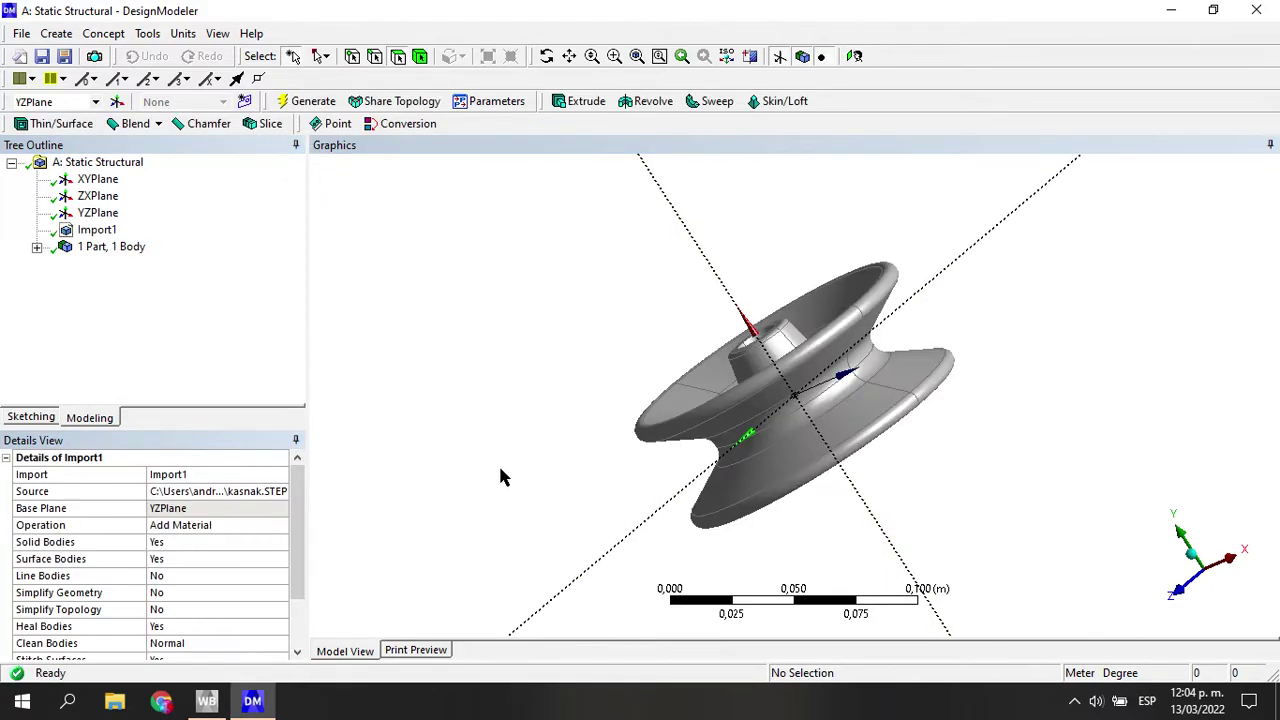
# Slice all bodies of the pulley by the XYPlane and generate the slice
pyautogui.moveTo(719, 501); pyautogui.dragTo(728, 492, button='middle')
pyautogui.click(98, 180)
pyautogui.moveTo(840, 420); pyautogui.dragTo(795, 340, button='middle')
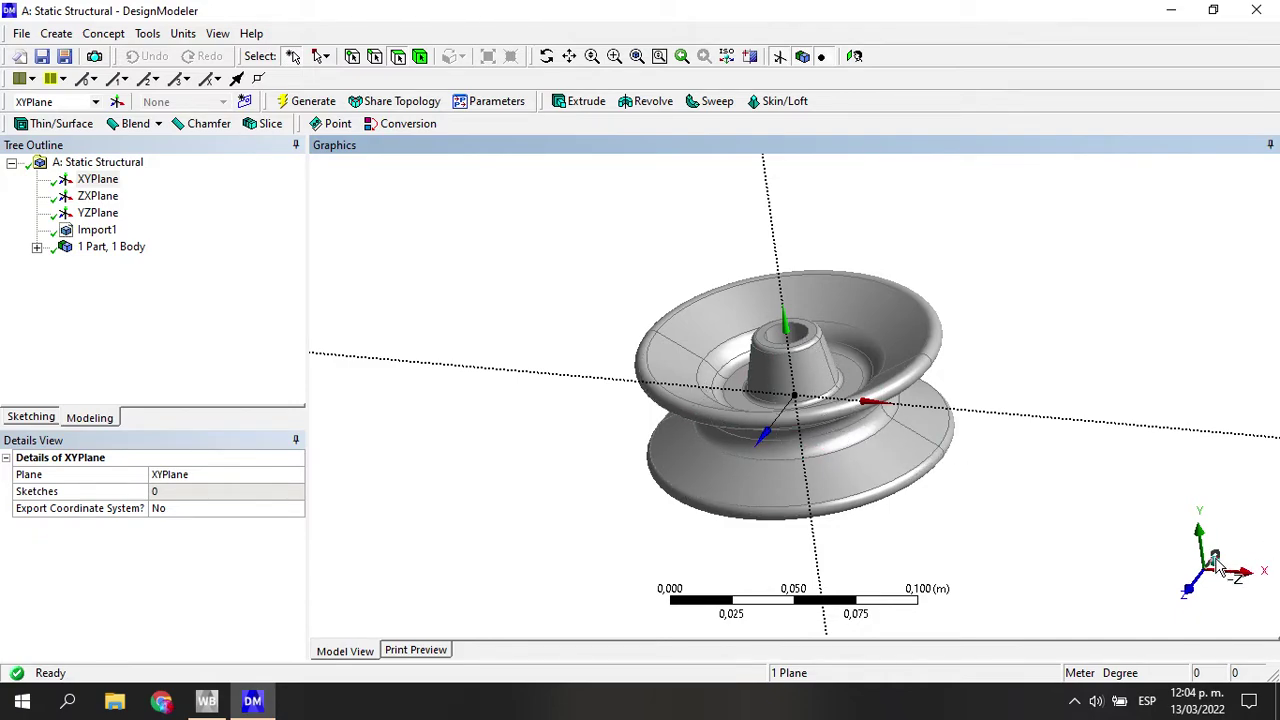
pyautogui.moveTo(832, 368); pyautogui.dragTo(800, 364, button='middle')
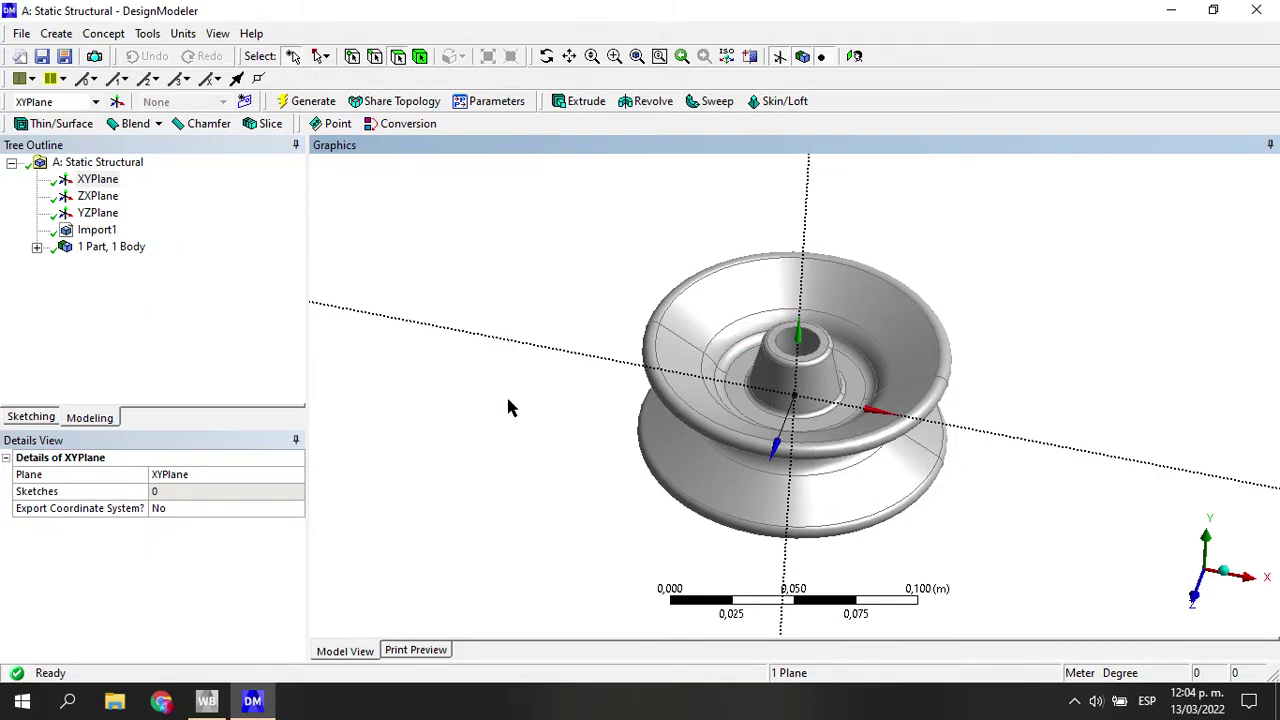
pyautogui.click(266, 125)
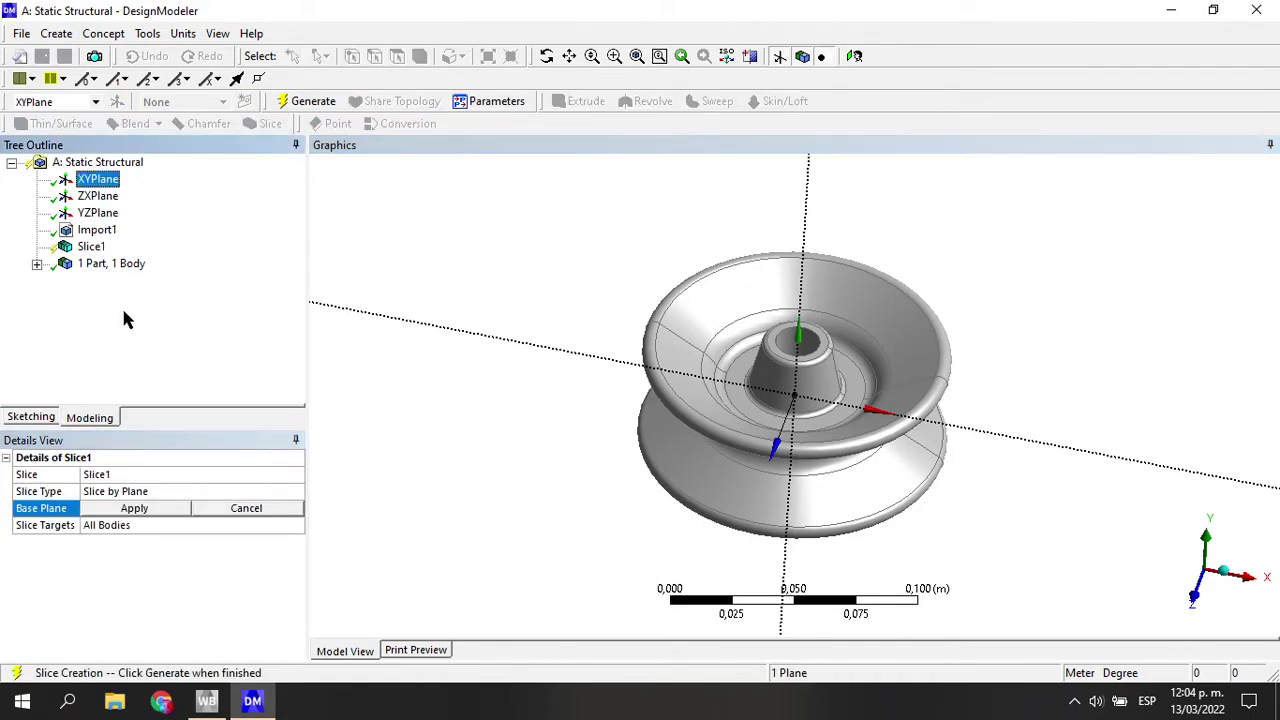
pyautogui.click(129, 509)
pyautogui.click(310, 101)
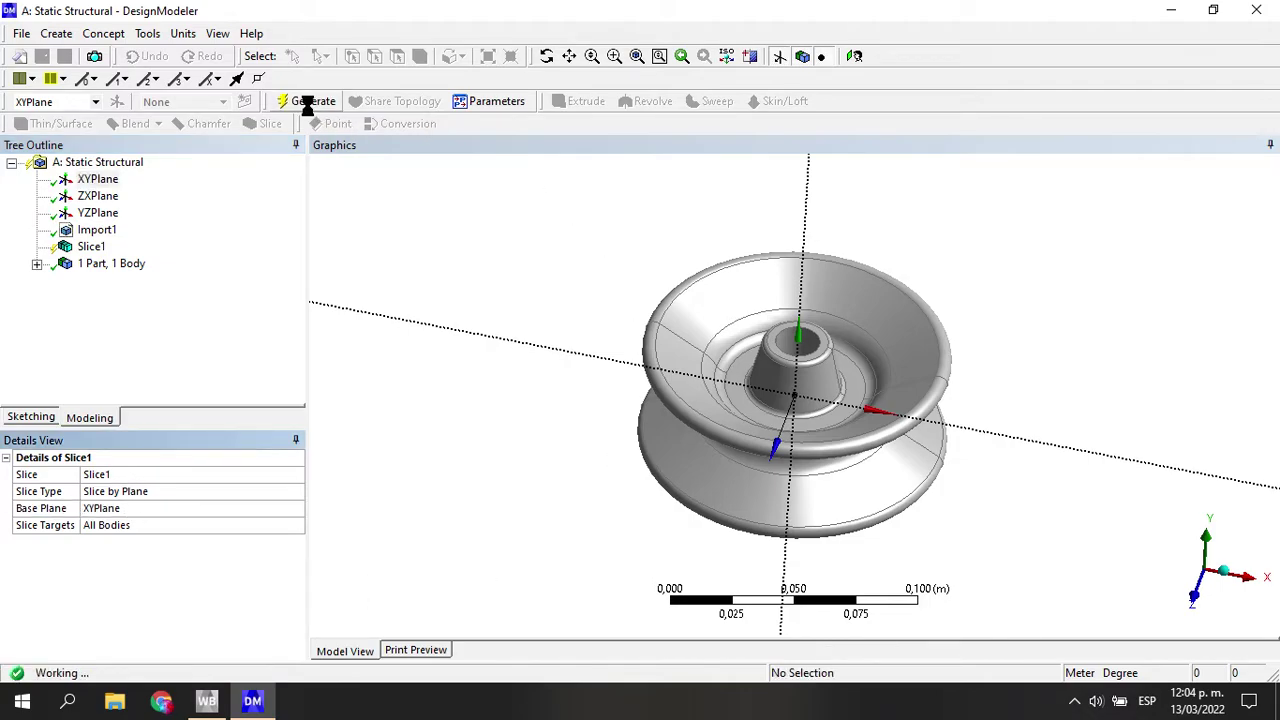
pyautogui.moveTo(866, 443)
pyautogui.mouseDown(button='middle')
pyautogui.moveTo(852, 410)
pyautogui.moveTo(850, 425)
pyautogui.mouseUp(button='middle')
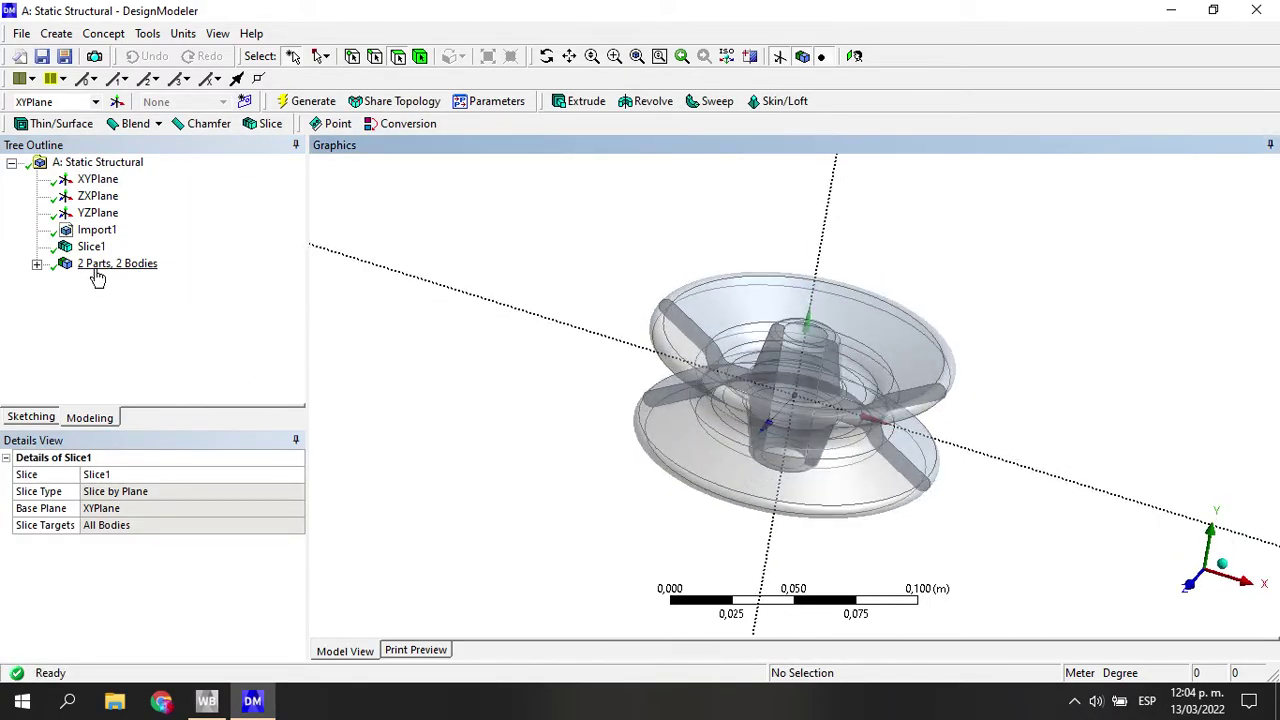
# Identify the two sliced pulley halves and hide the one on the positive Z side
pyautogui.click(36, 264)
pyautogui.click(118, 281)
pyautogui.click(112, 298)
pyautogui.click(125, 281)
pyautogui.rightClick(136, 288)
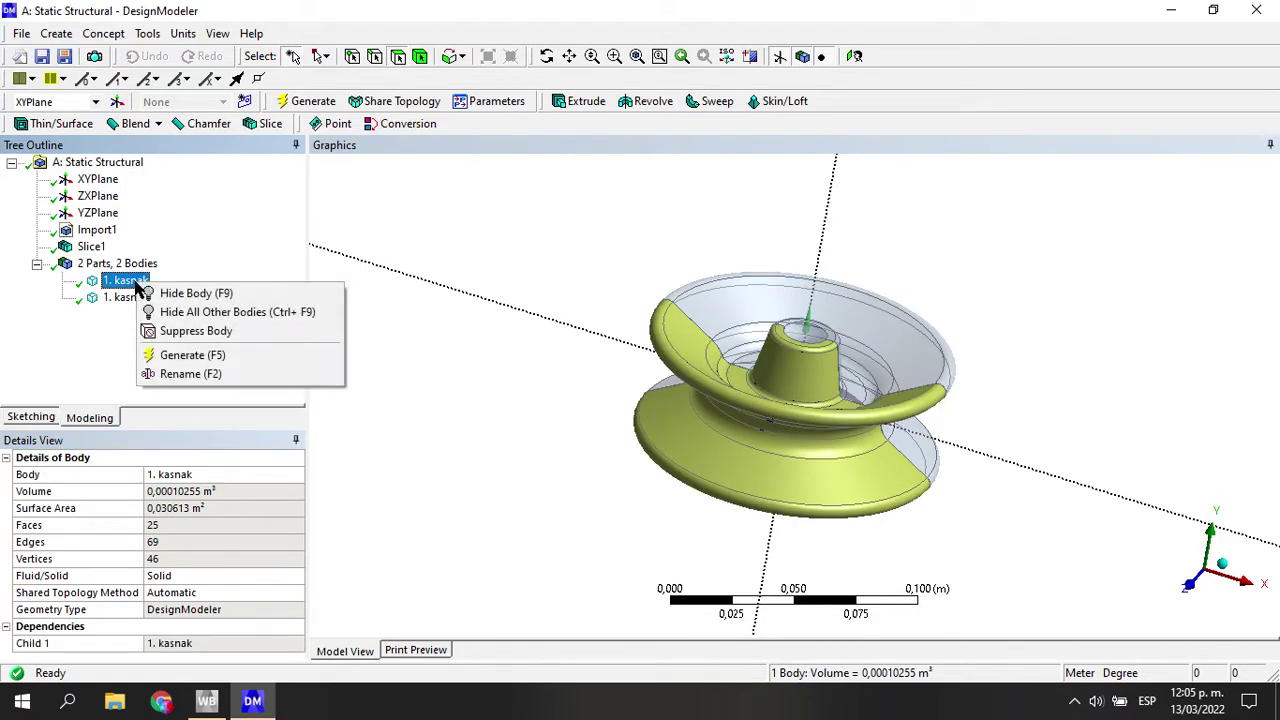
pyautogui.click(165, 293)
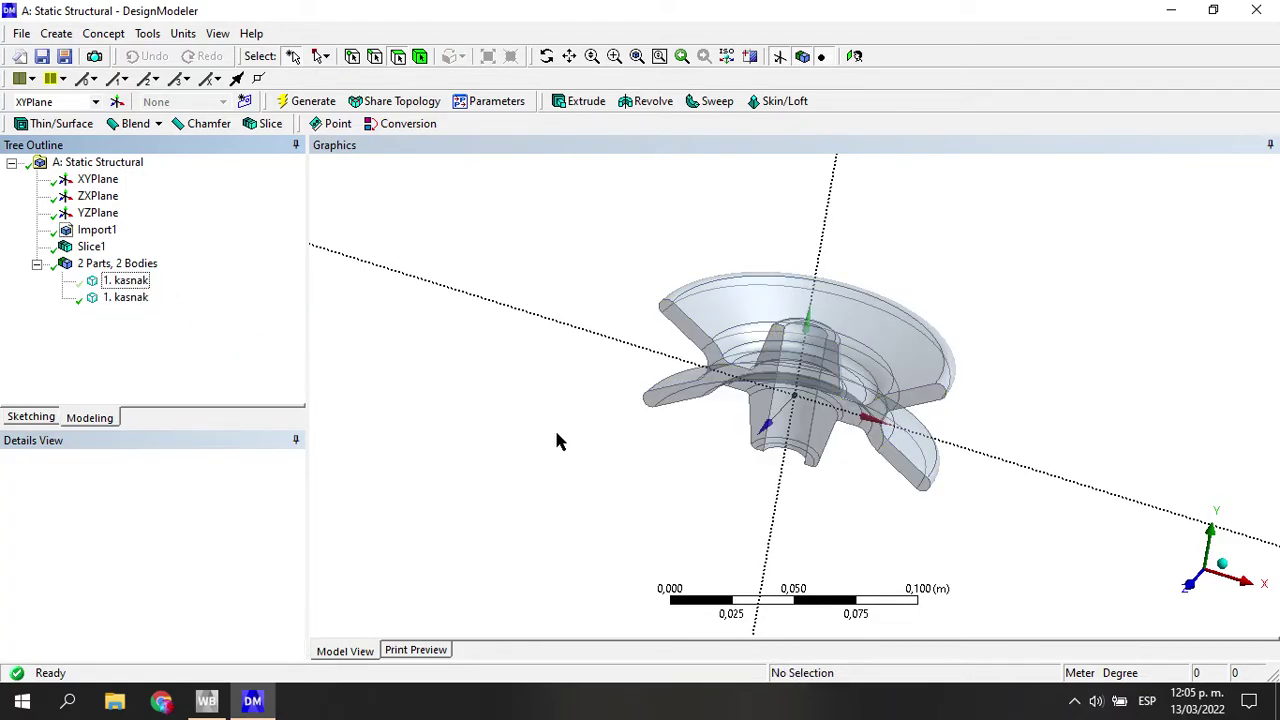
# Generate a surface from the cut face on the positive X side of the pulley using Surfaces From Faces with Add Frozen
pyautogui.click(1222, 565)
pyautogui.click(1208, 592)
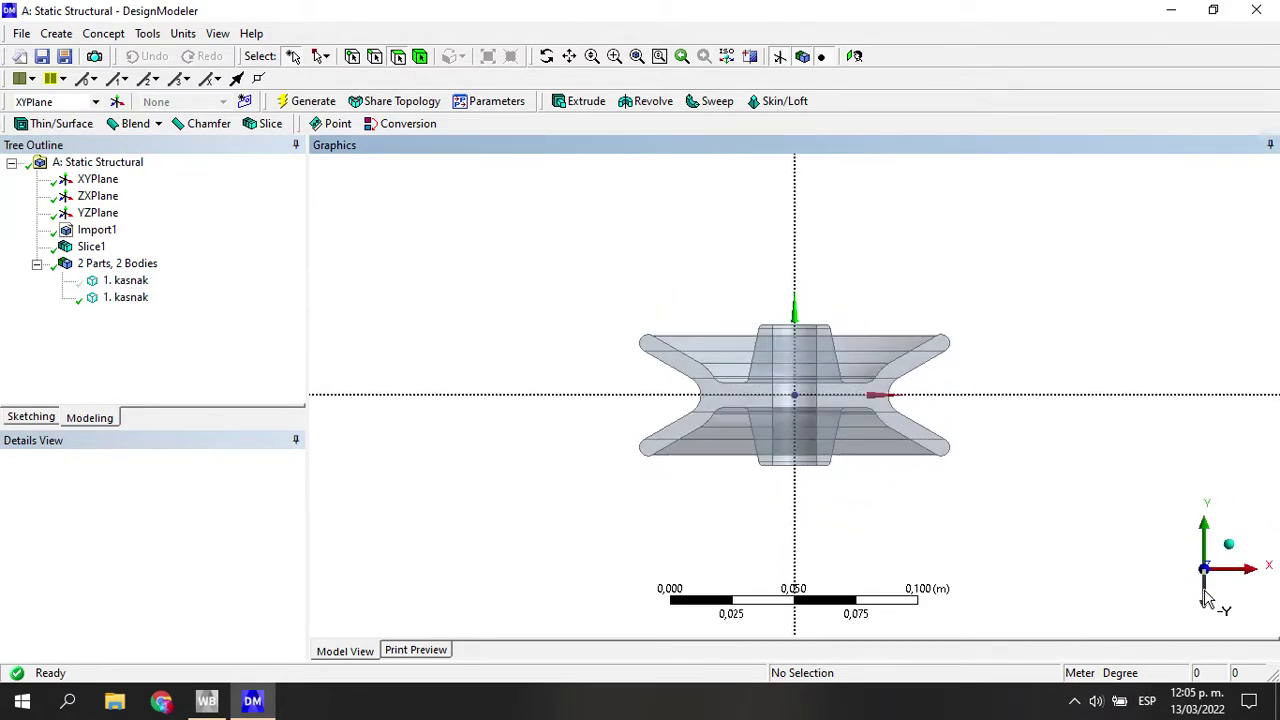
pyautogui.moveTo(612, 322); pyautogui.dragTo(1063, 514, button='right')
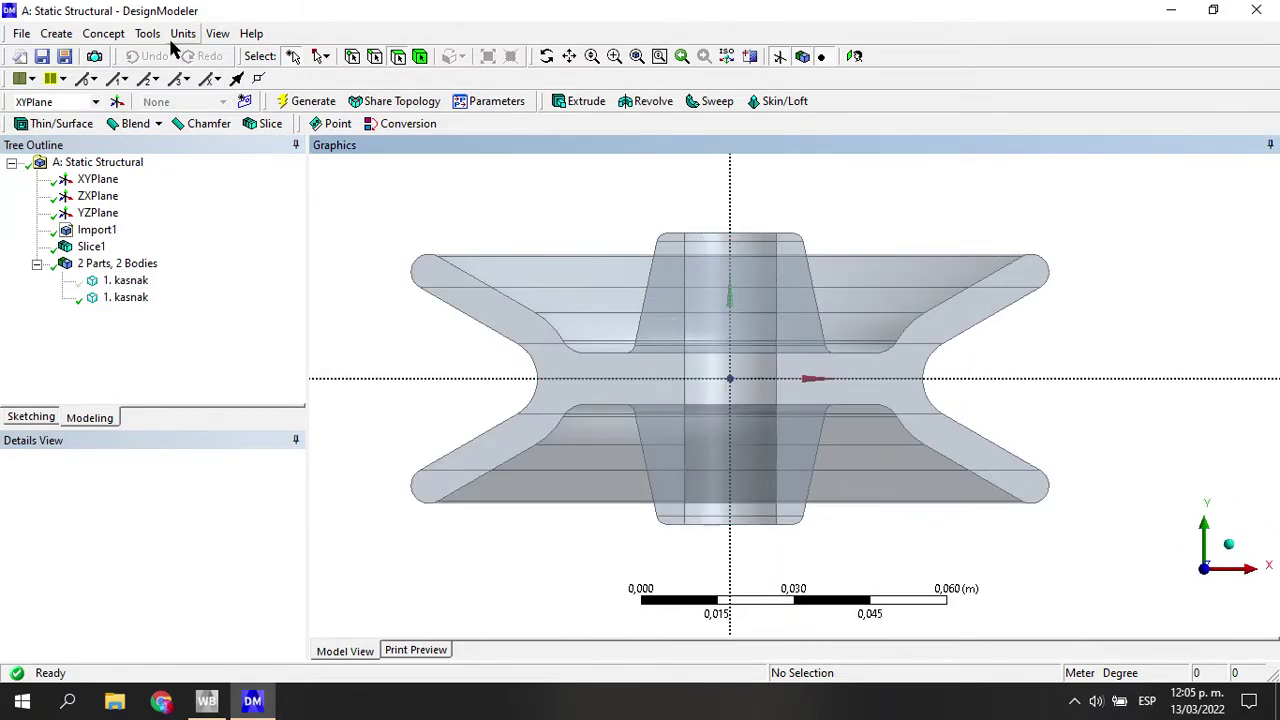
pyautogui.click(112, 36)
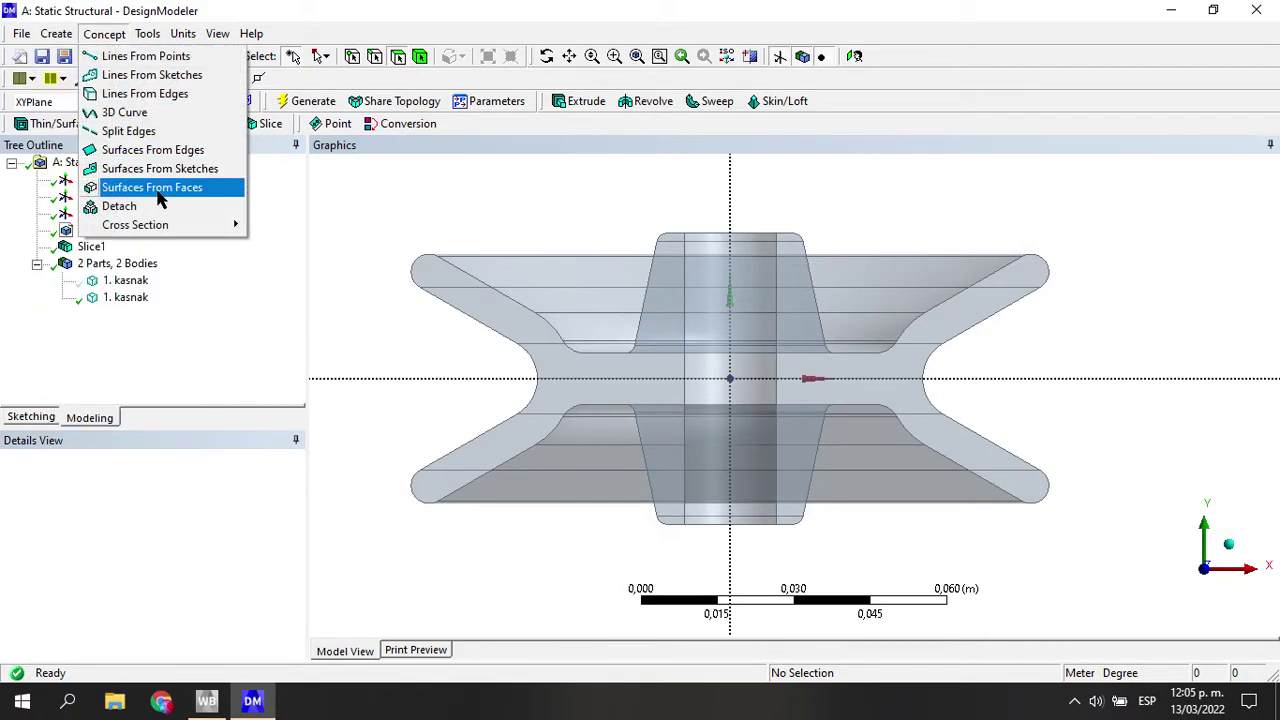
pyautogui.click(155, 188)
pyautogui.click(889, 390)
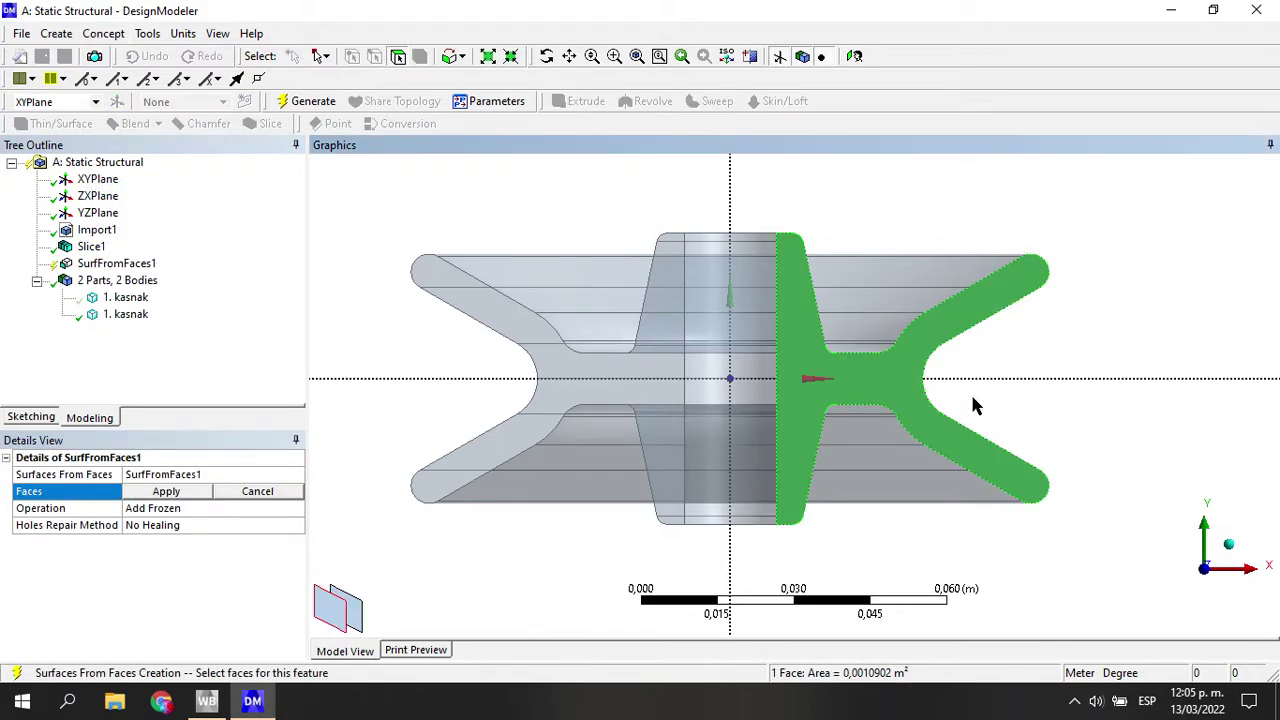
pyautogui.click(172, 491)
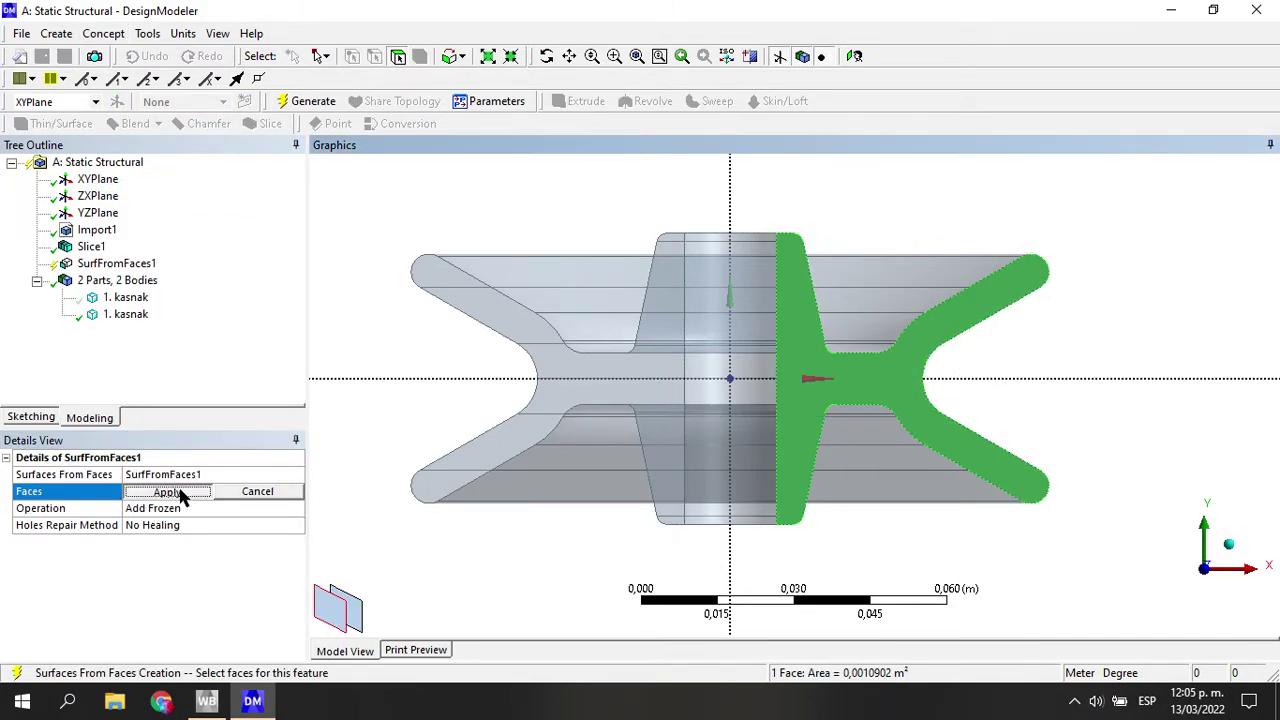
pyautogui.click(290, 103)
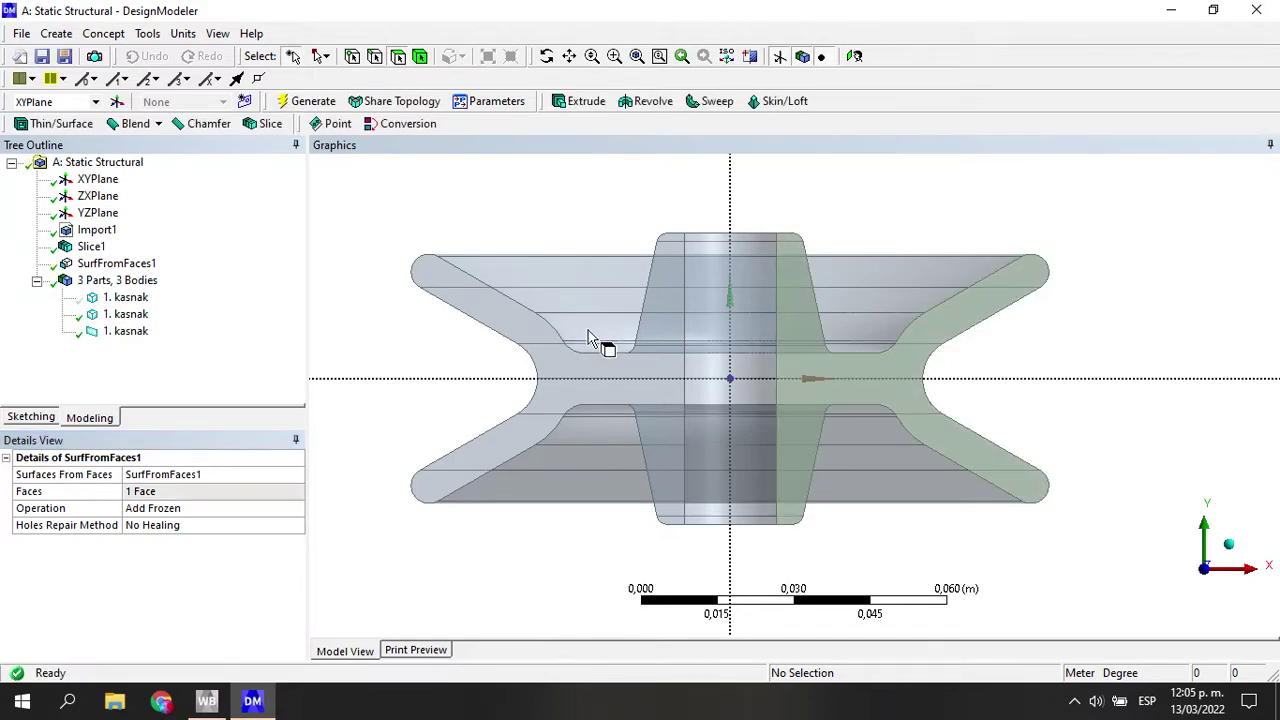
# Delete both solid pulley halves with a Body Delete operation and generate it
pyautogui.click(128, 298)
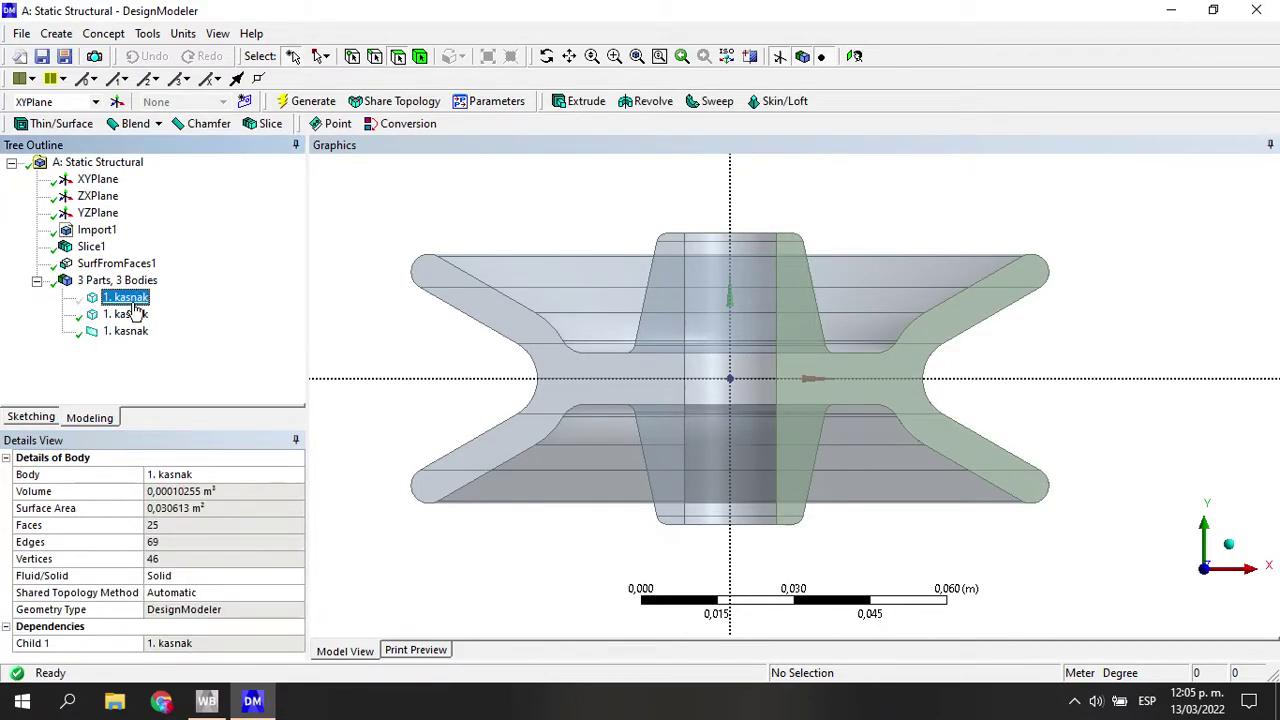
pyautogui.click(132, 314)
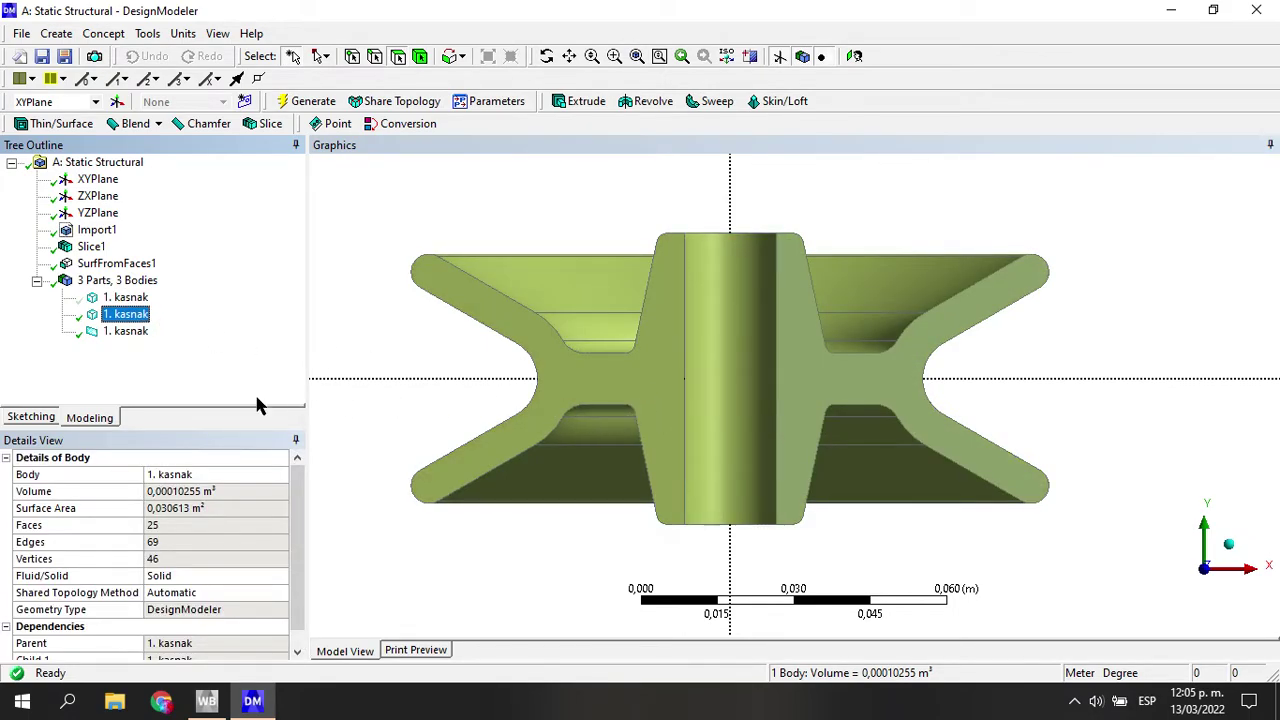
pyautogui.click(62, 34)
pyautogui.click(66, 35)
pyautogui.click(72, 36)
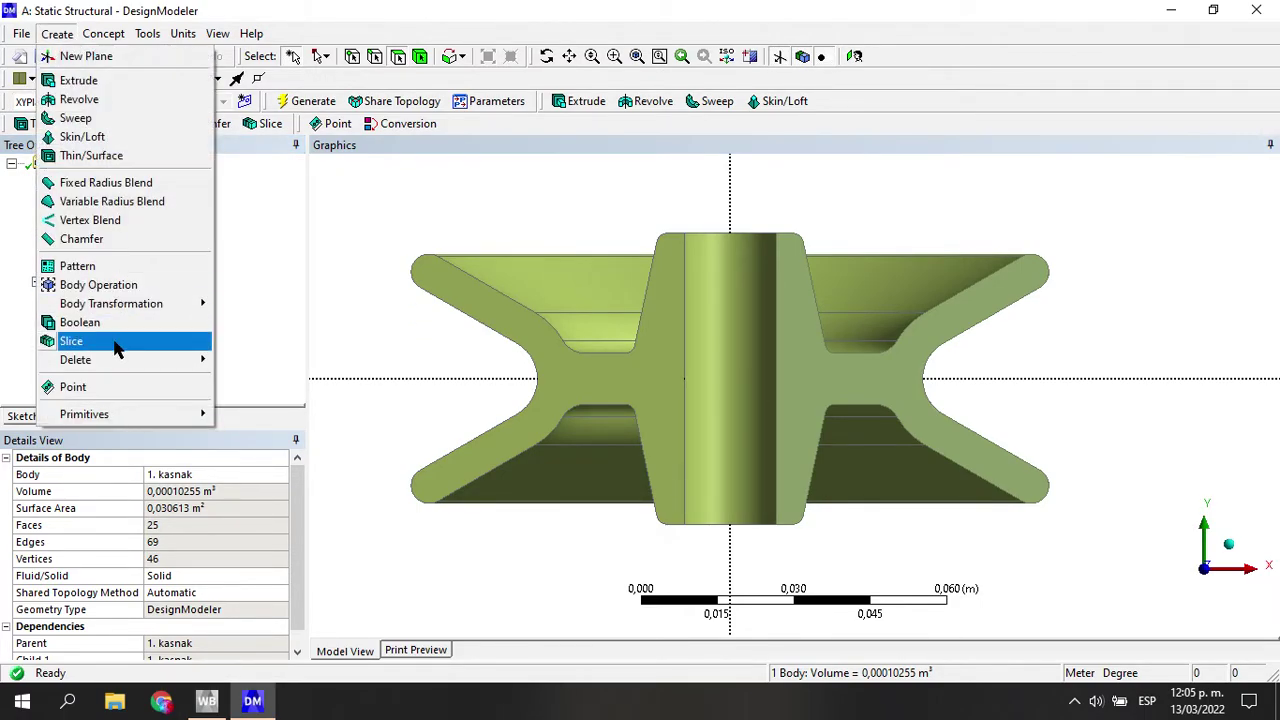
pyautogui.moveTo(148, 360)
pyautogui.click(252, 358)
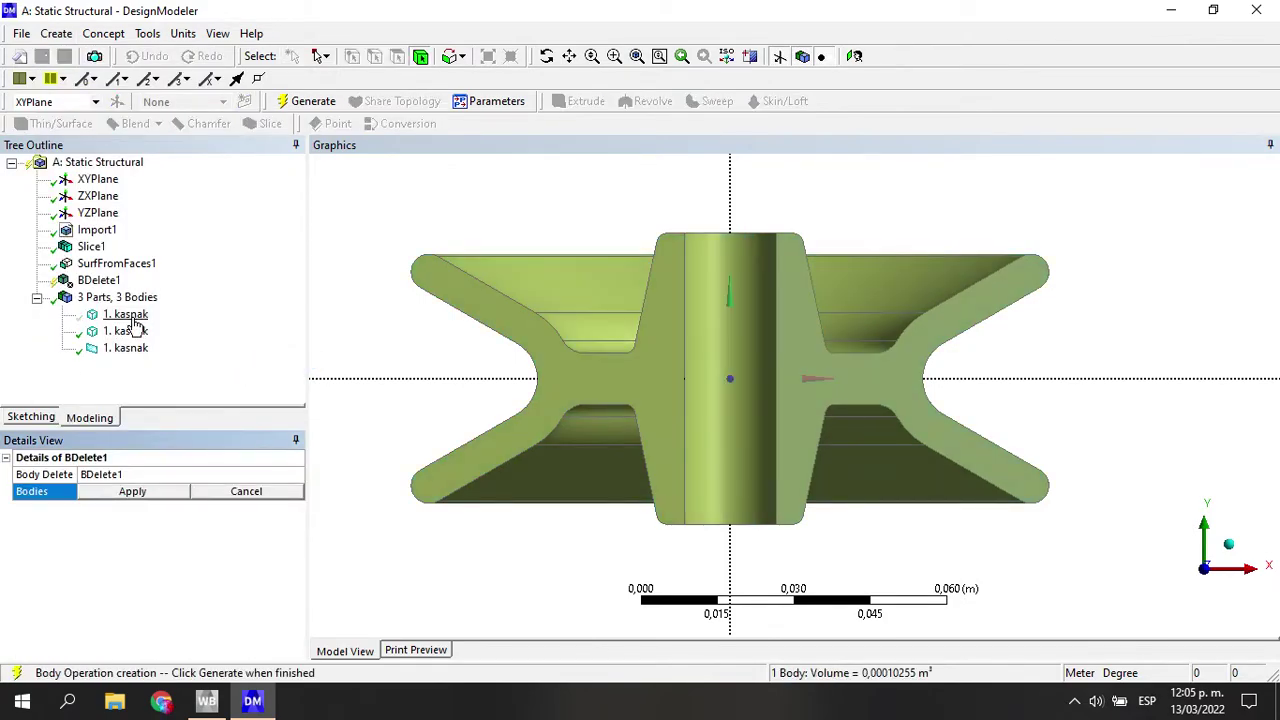
pyautogui.click(125, 314)
pyautogui.keyDown('ctrl'); pyautogui.click(125, 331); pyautogui.keyUp('ctrl')
pyautogui.click(130, 491)
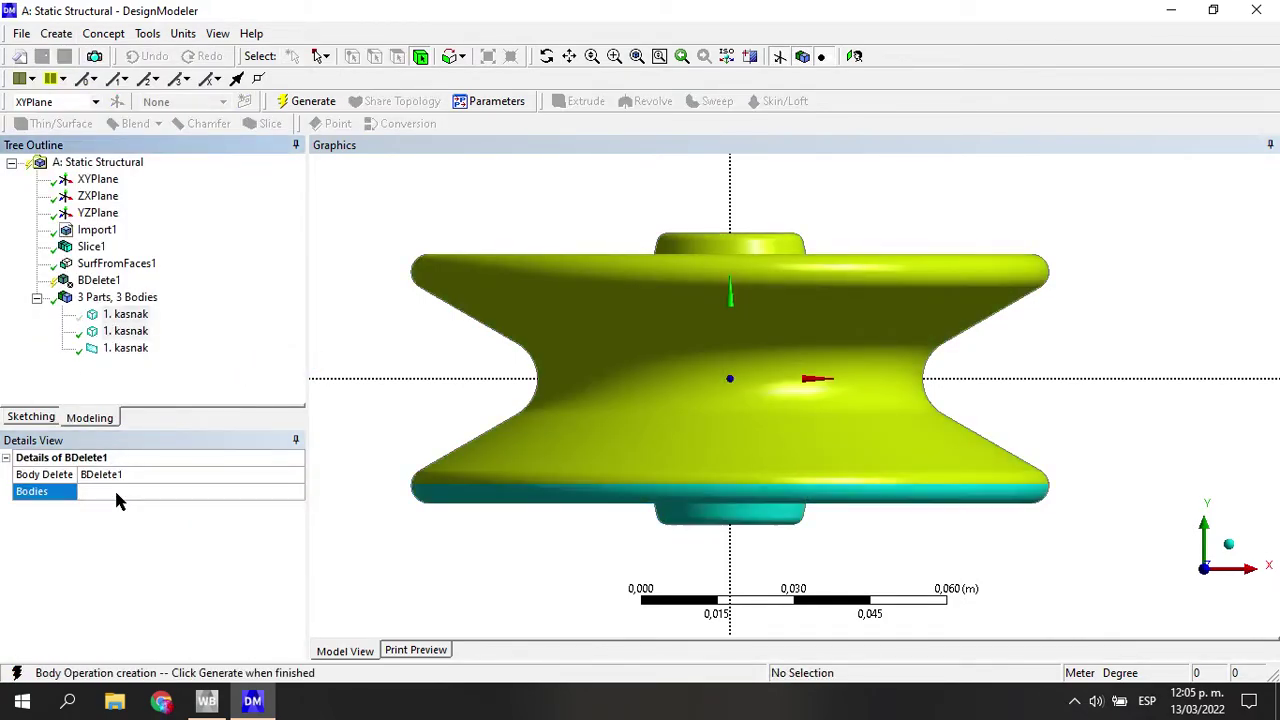
pyautogui.click(310, 101)
pyautogui.moveTo(714, 194); pyautogui.dragTo(955, 480, button='right')
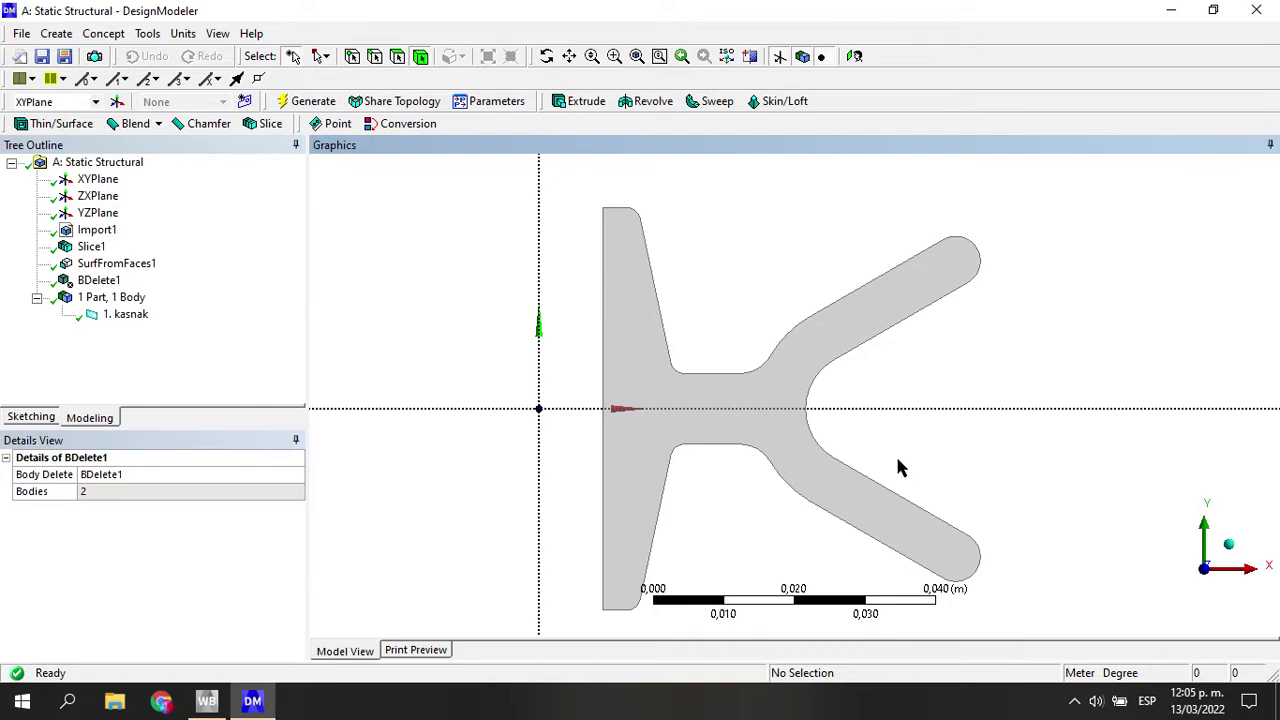
# Split the section's straight bore edge at a fractional position of 0,5 using Split Edges and generate it, checking with vertices displayed
pyautogui.click(258, 78)
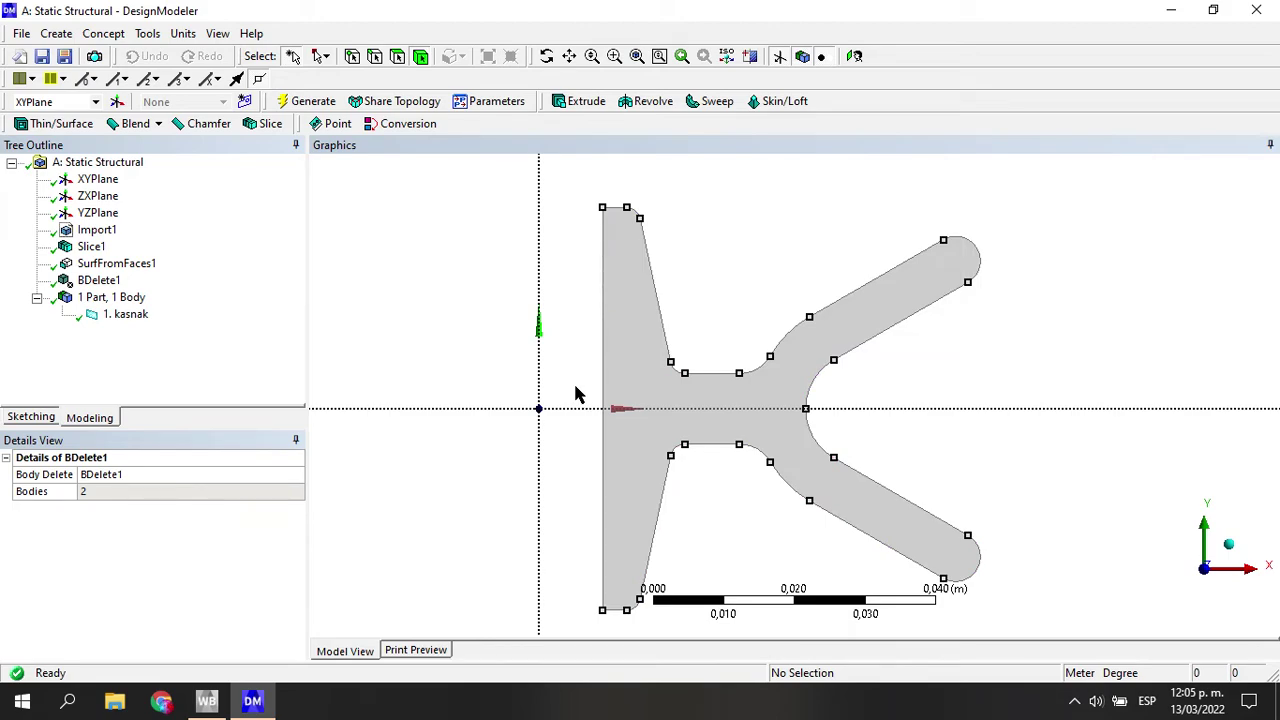
pyautogui.click(120, 37)
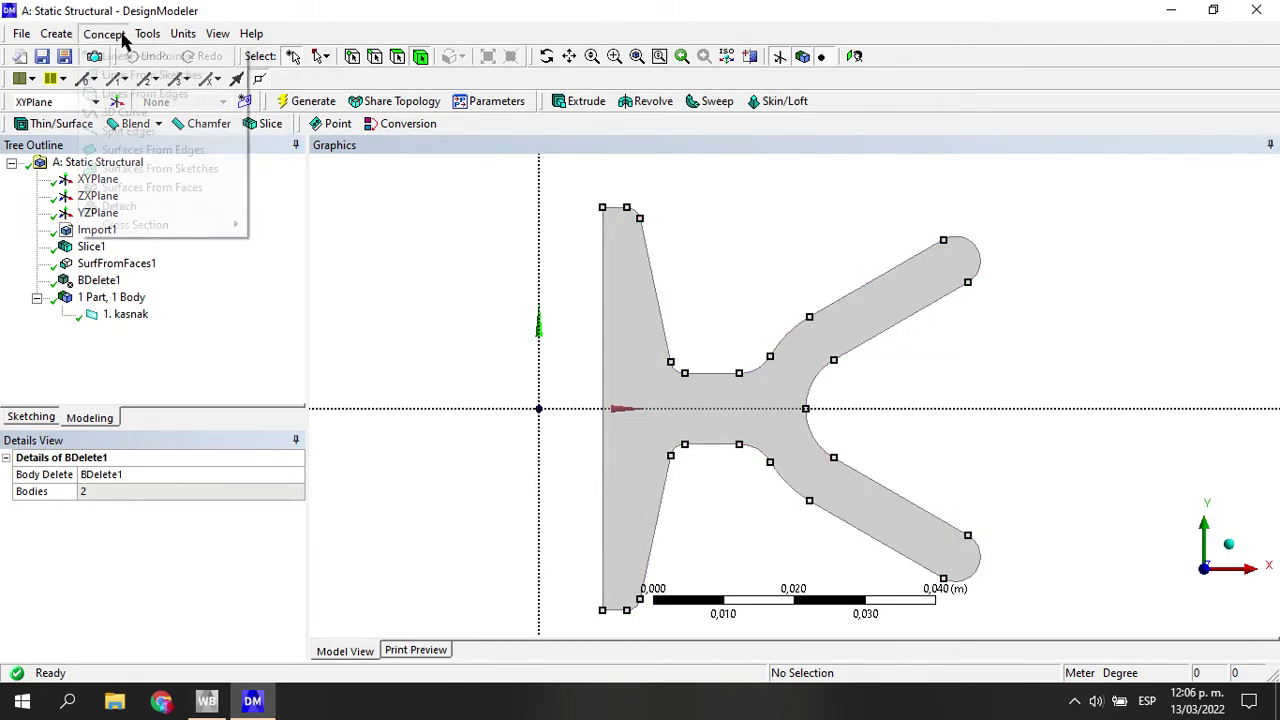
pyautogui.click(120, 131)
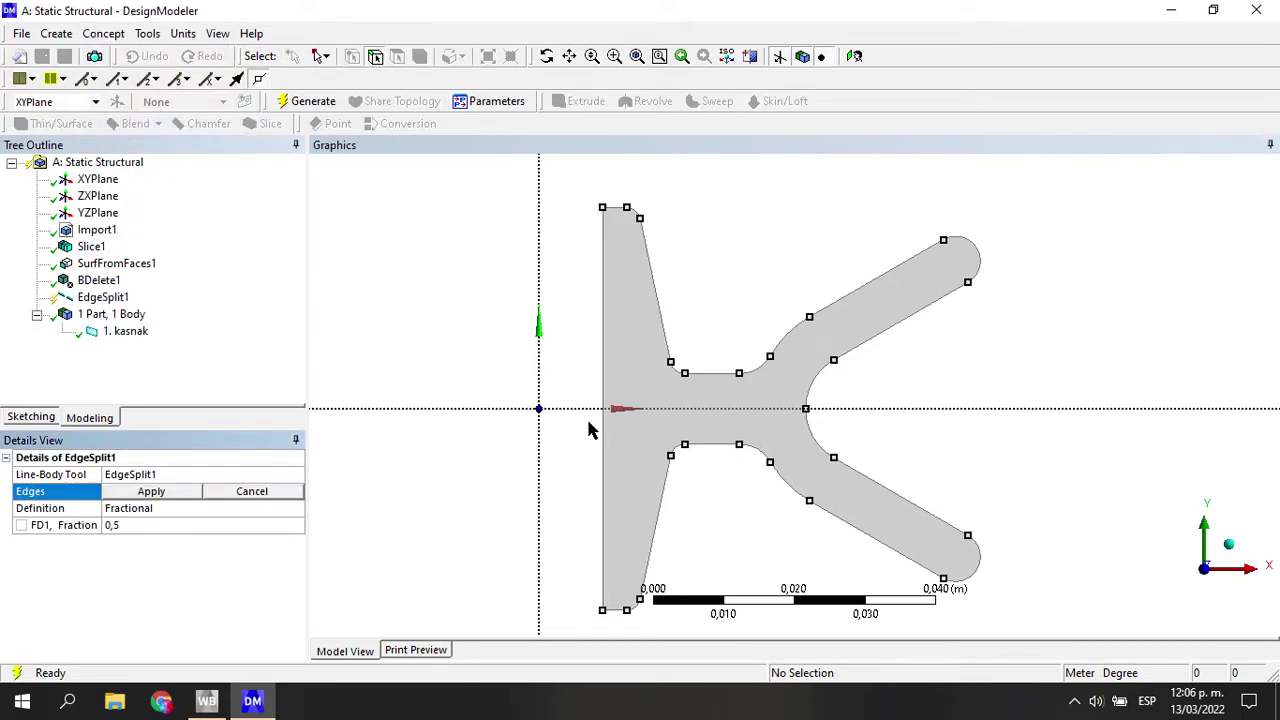
pyautogui.click(605, 372)
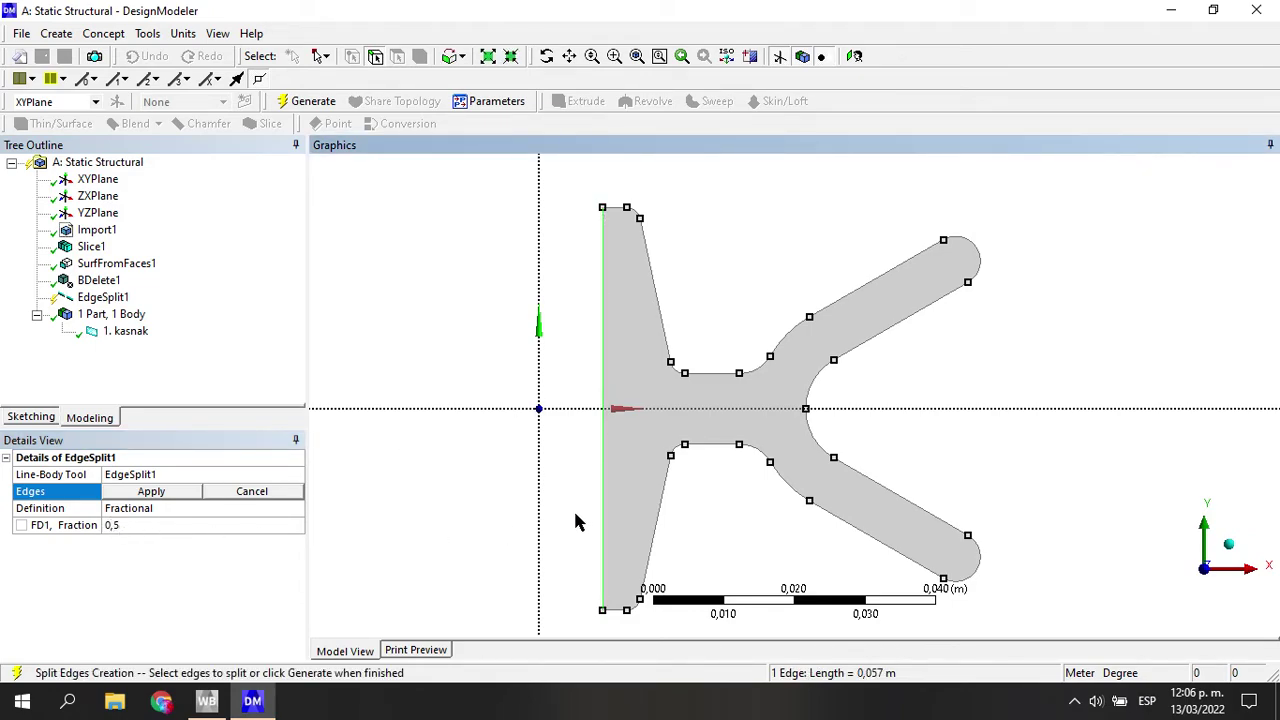
pyautogui.click(158, 506)
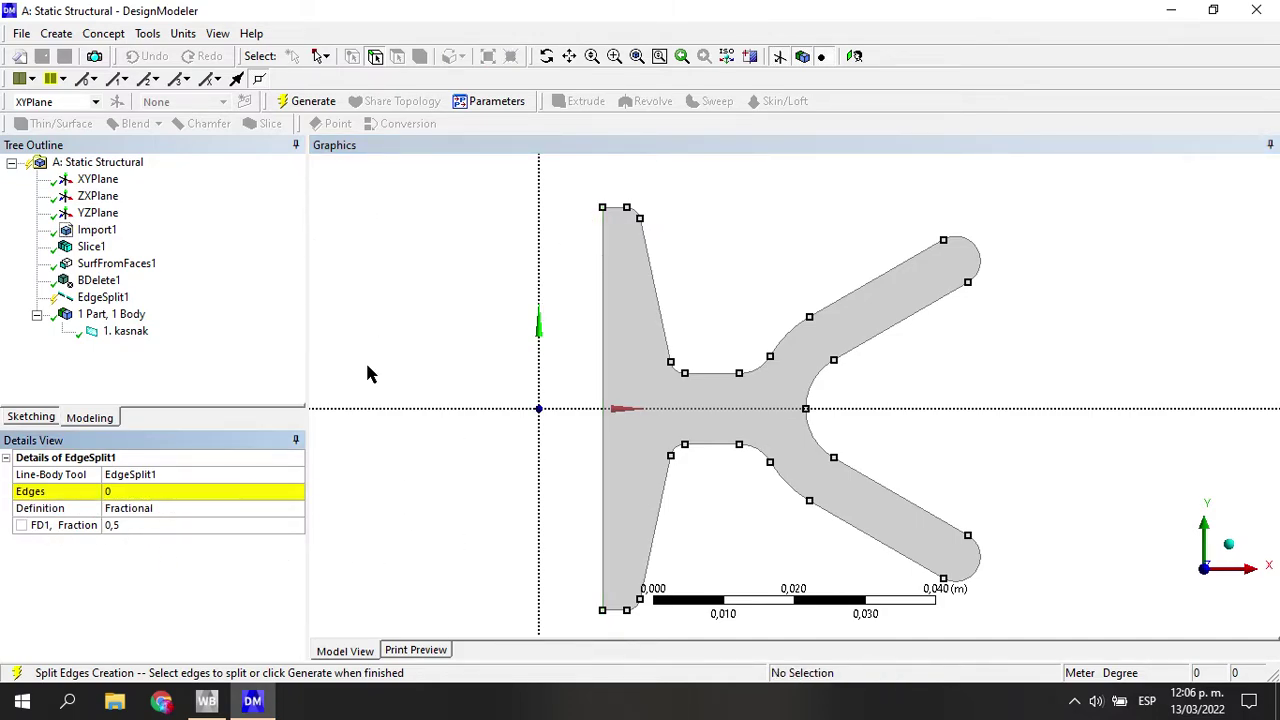
pyautogui.click(603, 450)
pyautogui.click(150, 492)
pyautogui.click(150, 492)
pyautogui.click(205, 492)
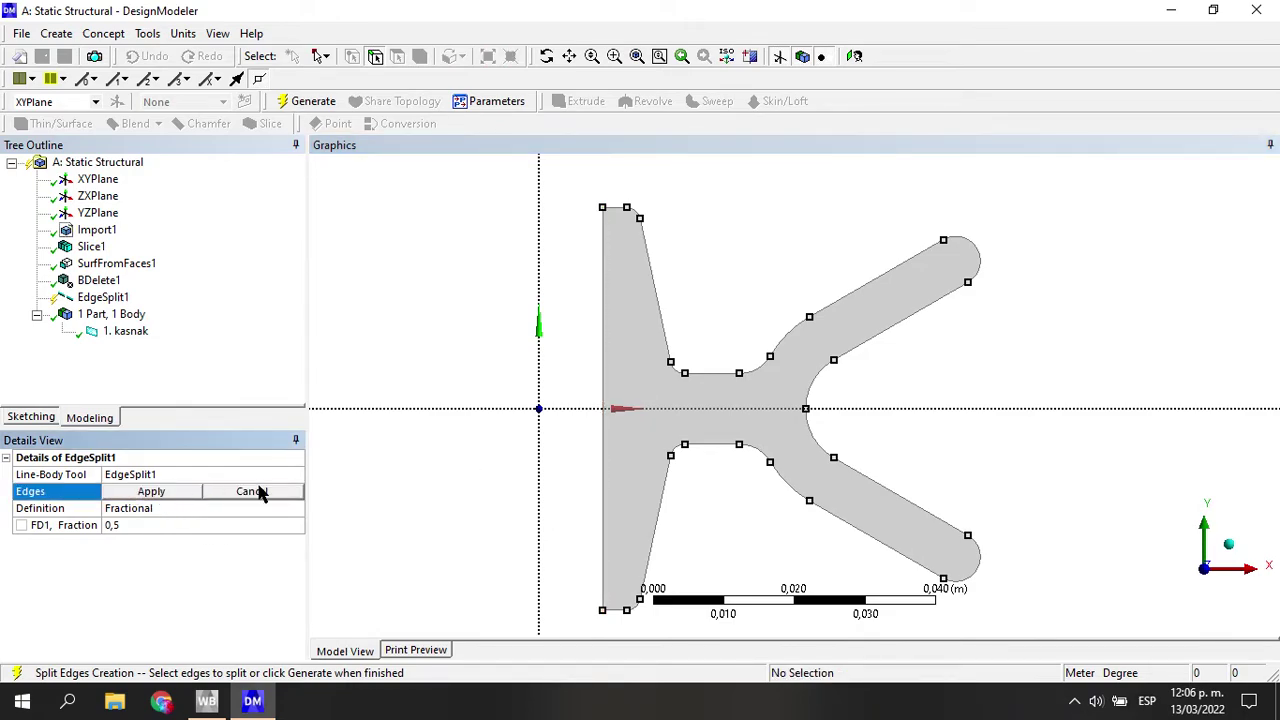
pyautogui.click(604, 360)
pyautogui.click(150, 492)
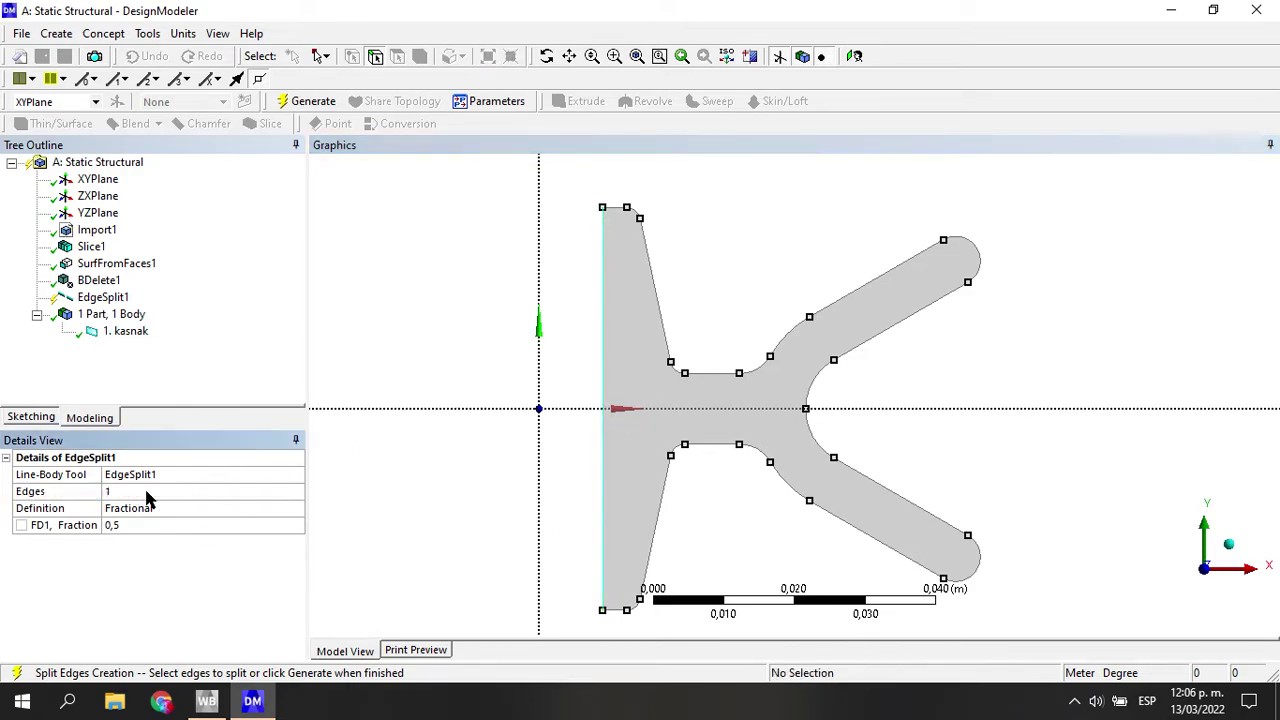
pyautogui.click(308, 102)
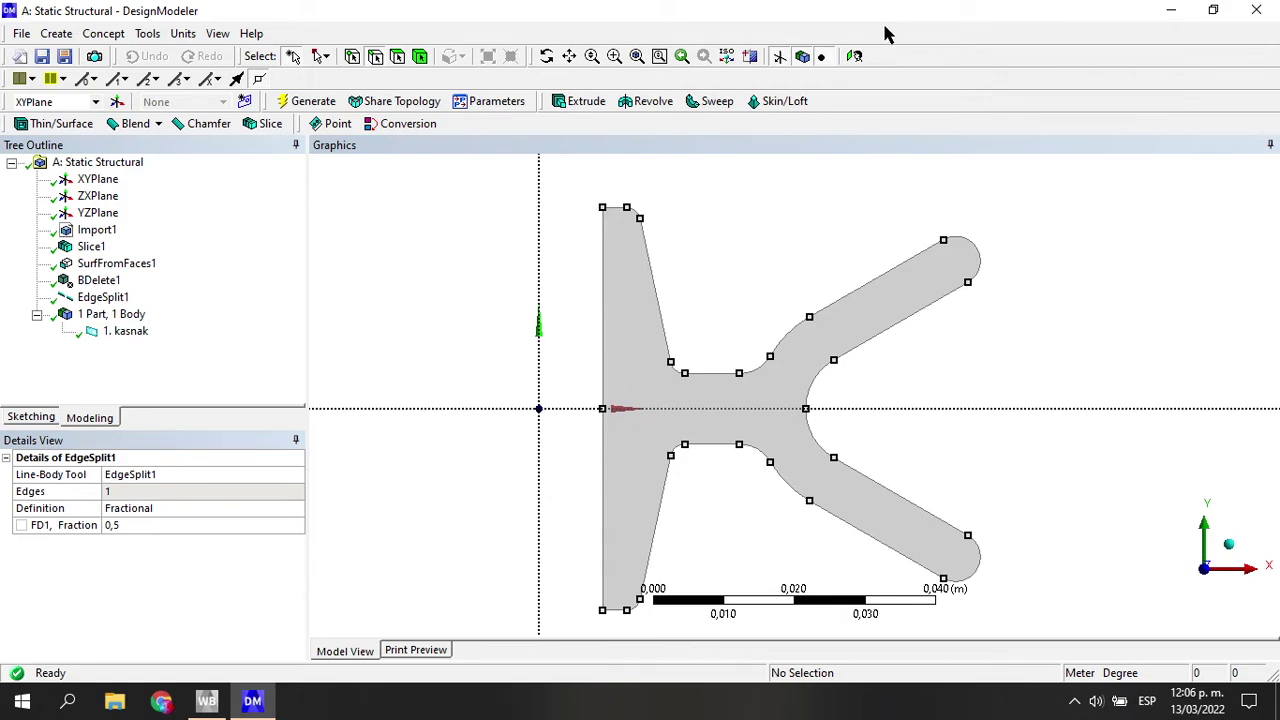
pyautogui.click(261, 82)
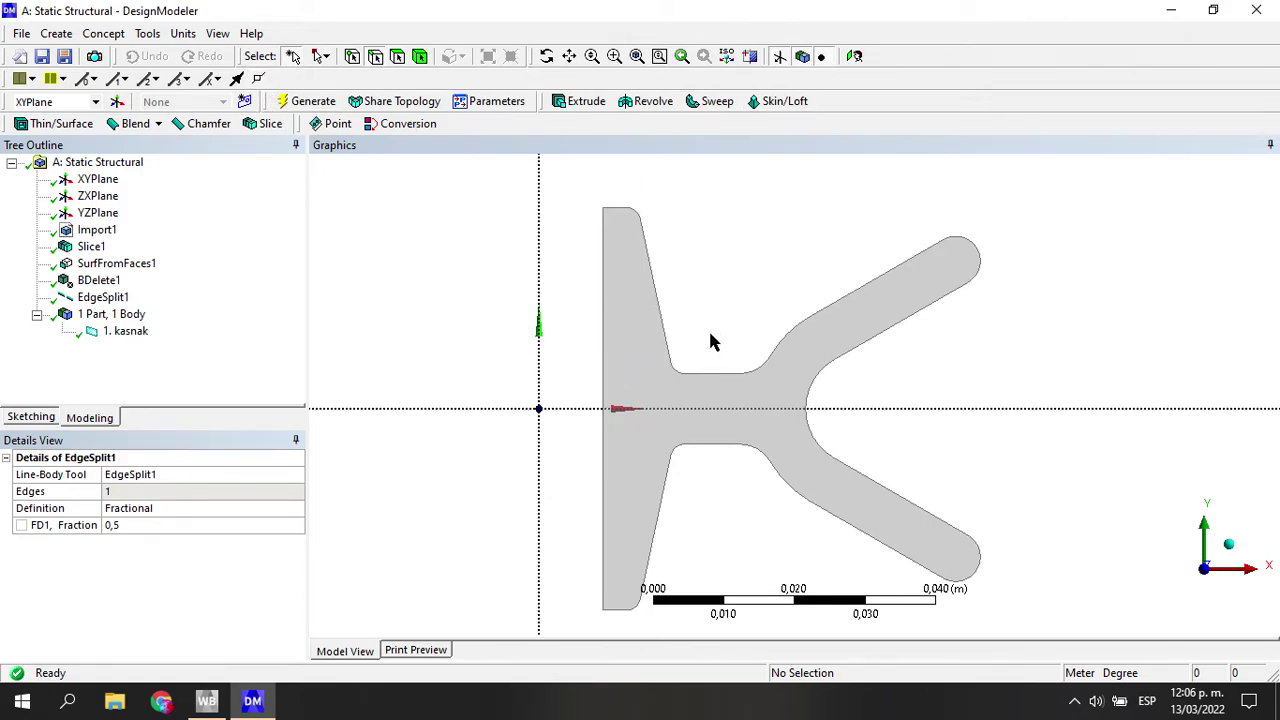
# Create a new sketch on the XYPlane and draw an upright rectangle about 0,011 m wide and 0,048 m high across the web-to-rim fork
pyautogui.keyDown('ctrl'); pyautogui.moveTo(792, 469); pyautogui.dragTo(781, 431, button='middle'); pyautogui.keyUp('ctrl')
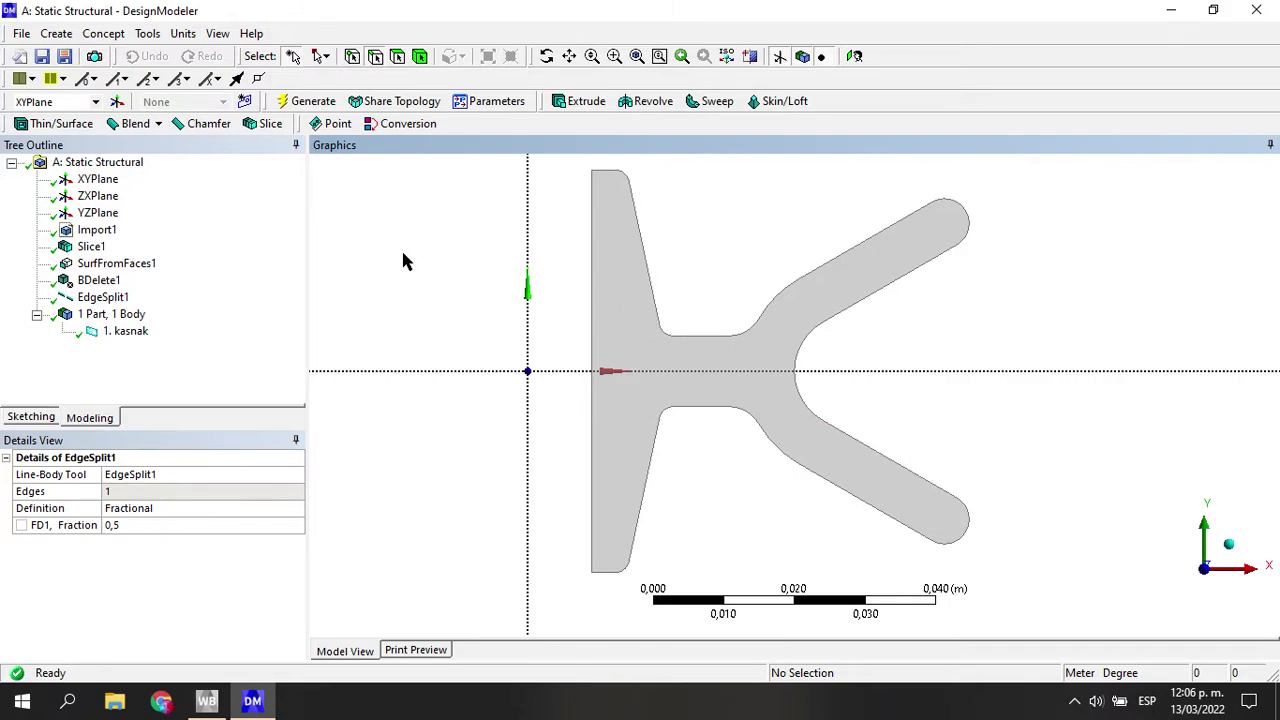
pyautogui.click(90, 182)
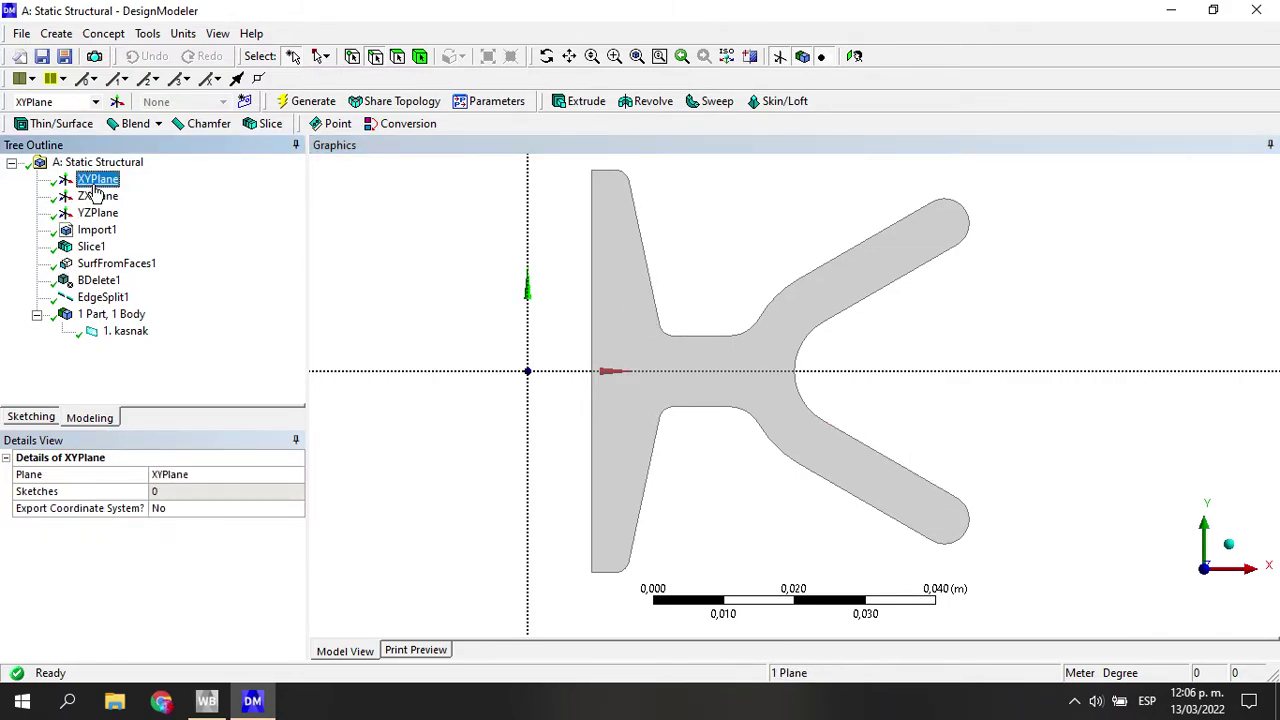
pyautogui.click(246, 104)
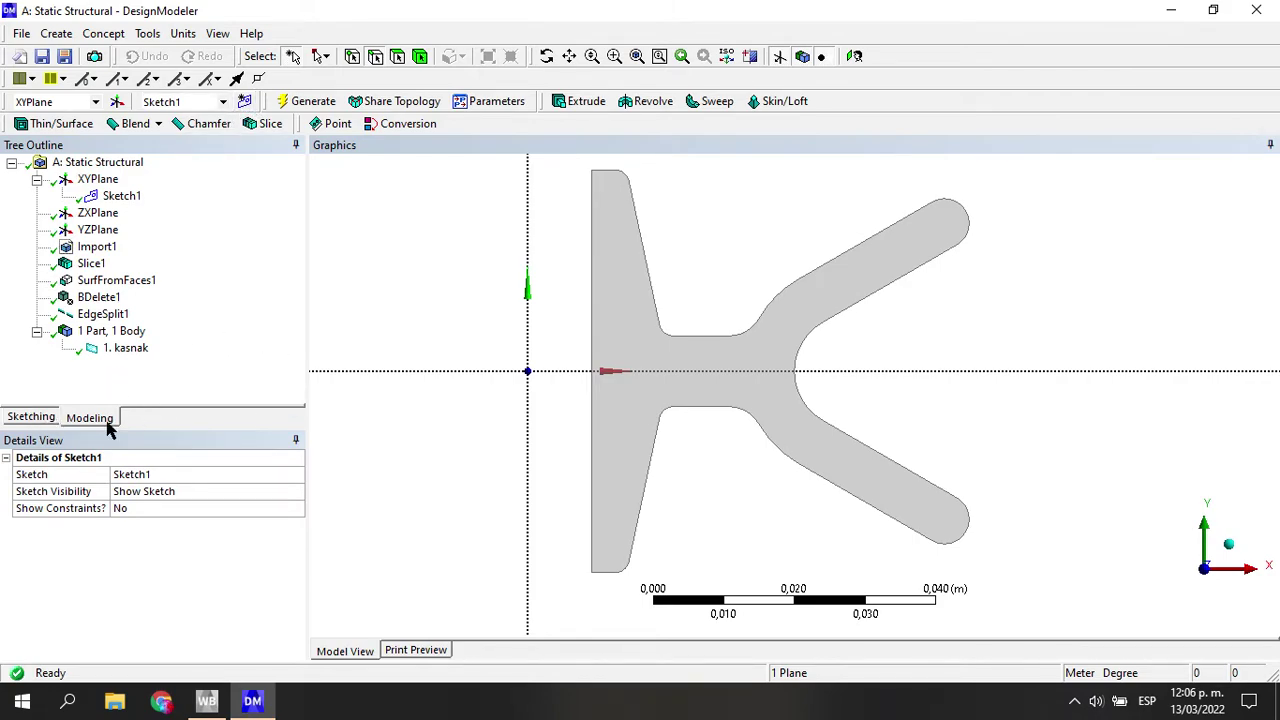
pyautogui.click(49, 420)
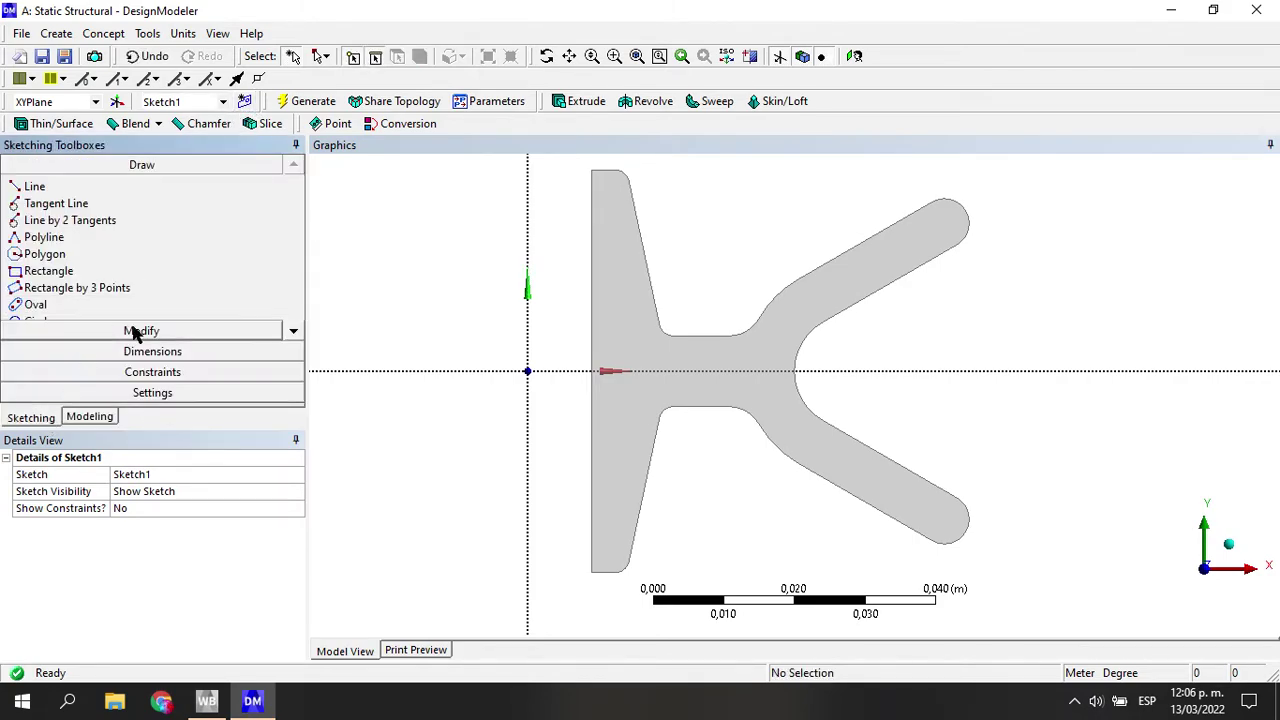
pyautogui.moveTo(217, 431)
pyautogui.mouseDown()
pyautogui.moveTo(300, 522)
pyautogui.moveTo(217, 536)
pyautogui.mouseUp()
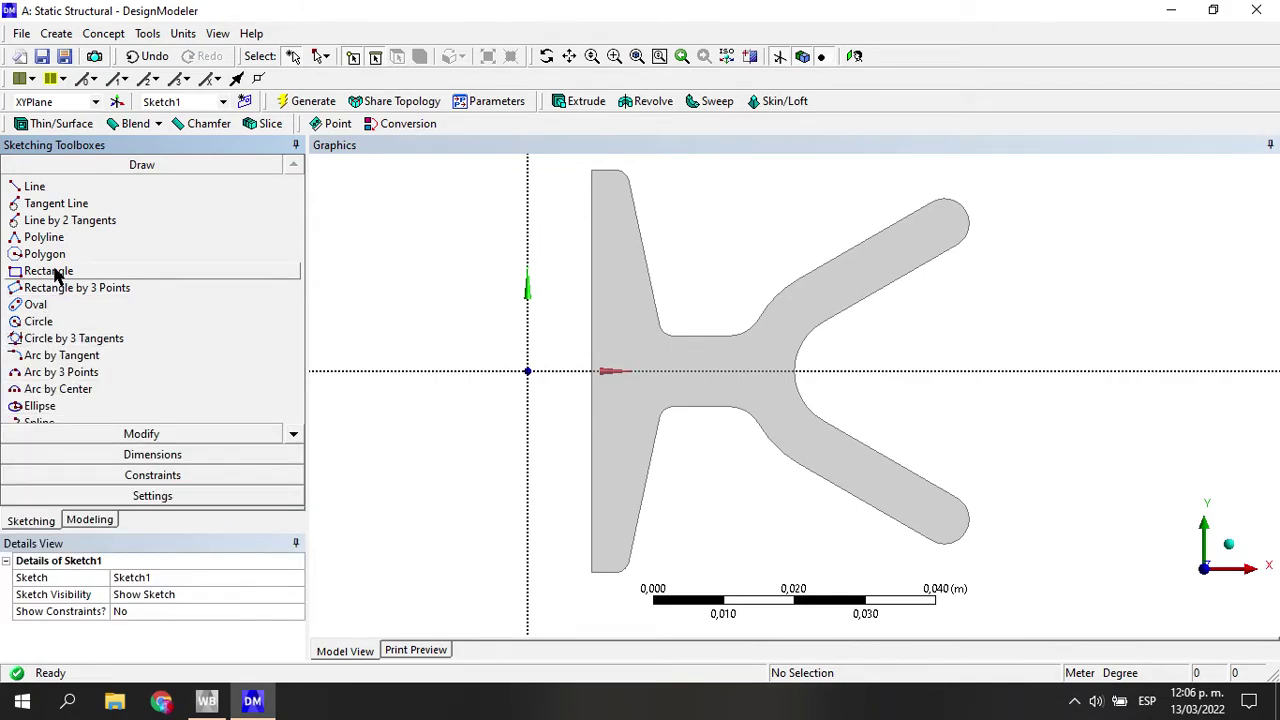
pyautogui.click(20, 271)
pyautogui.click(752, 216)
pyautogui.click(826, 556)
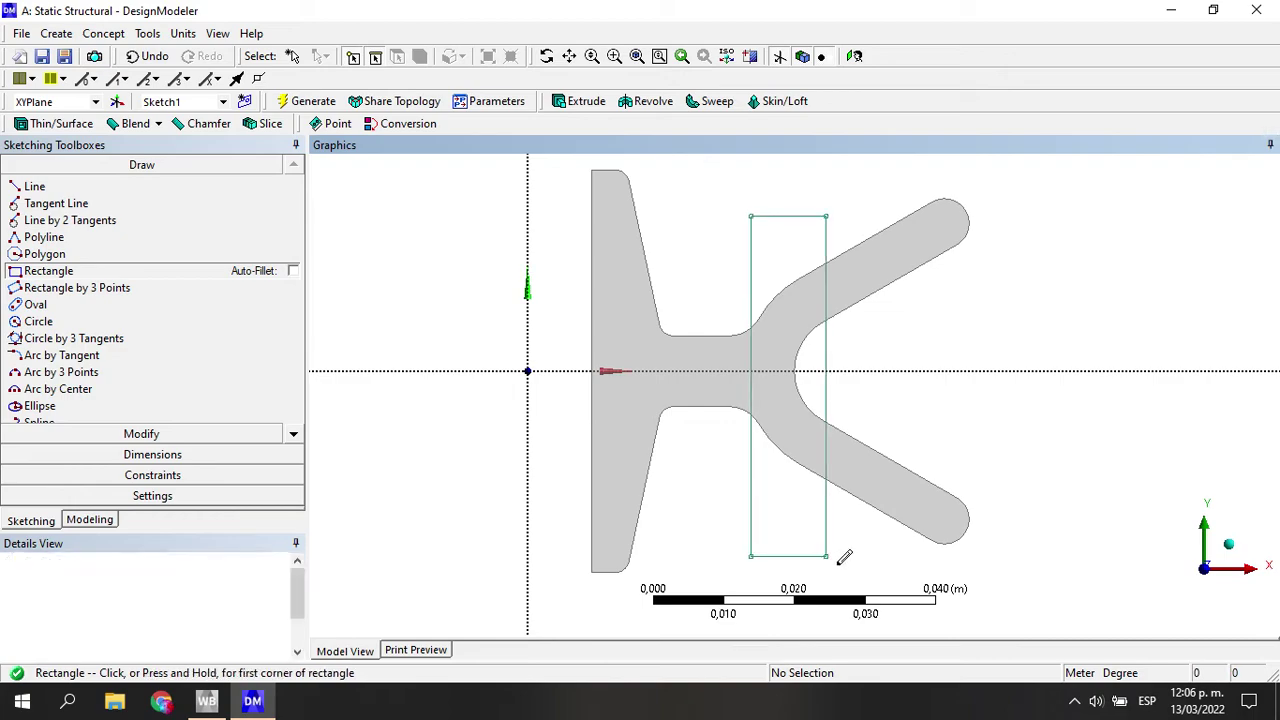
# Add horizontal dimensions from the Y axis to the rectangle's nearer vertical edge and across the rectangle's width
pyautogui.click(150, 433)
pyautogui.click(150, 368)
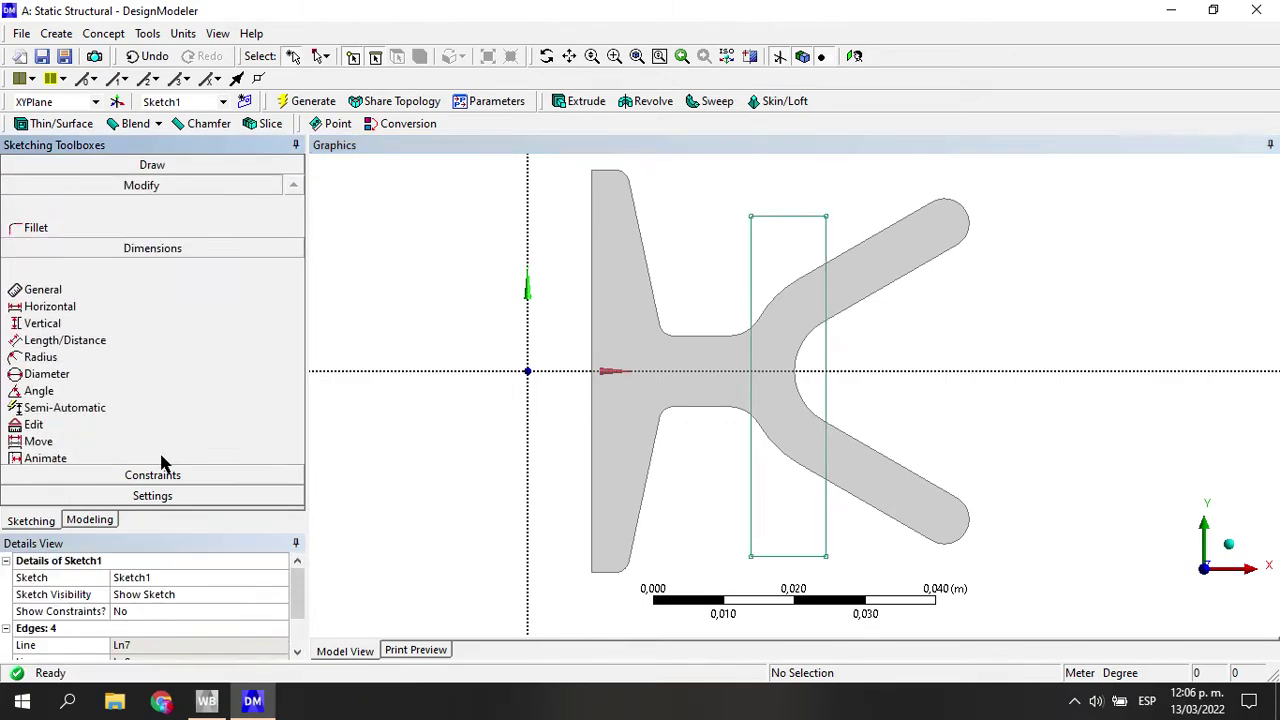
pyautogui.click(42, 247)
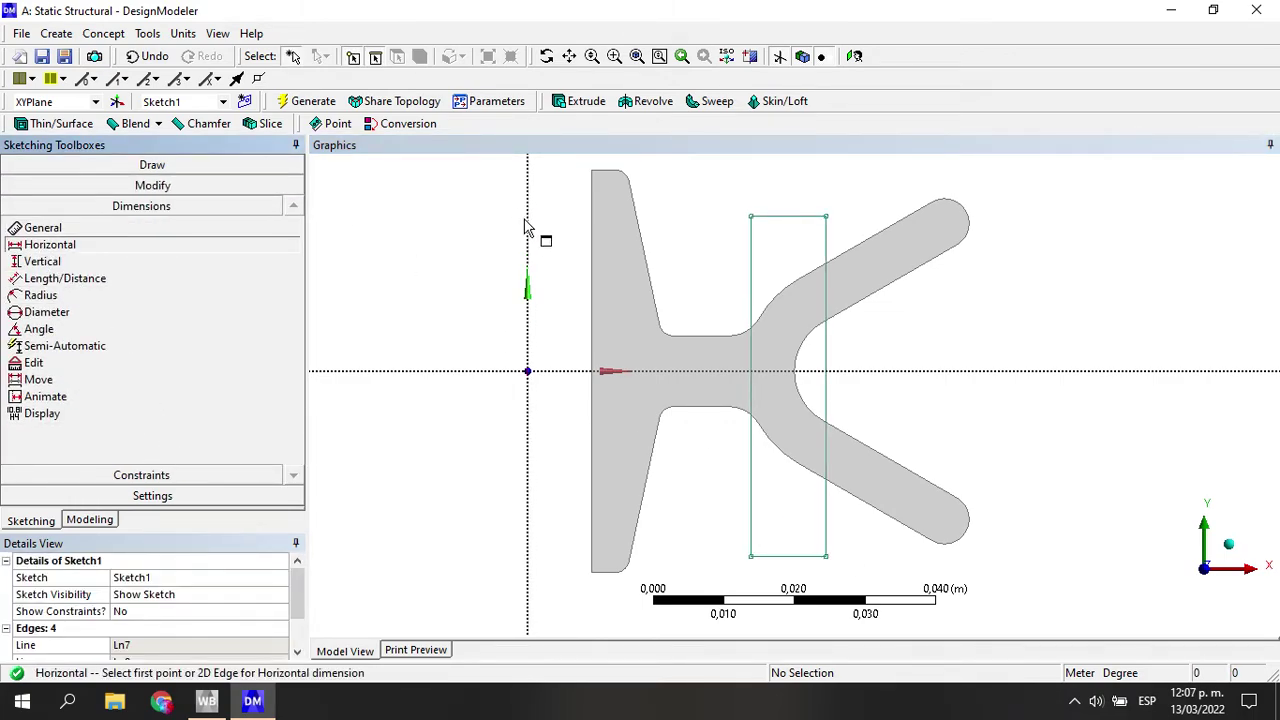
pyautogui.click(528, 230)
pyautogui.click(752, 250)
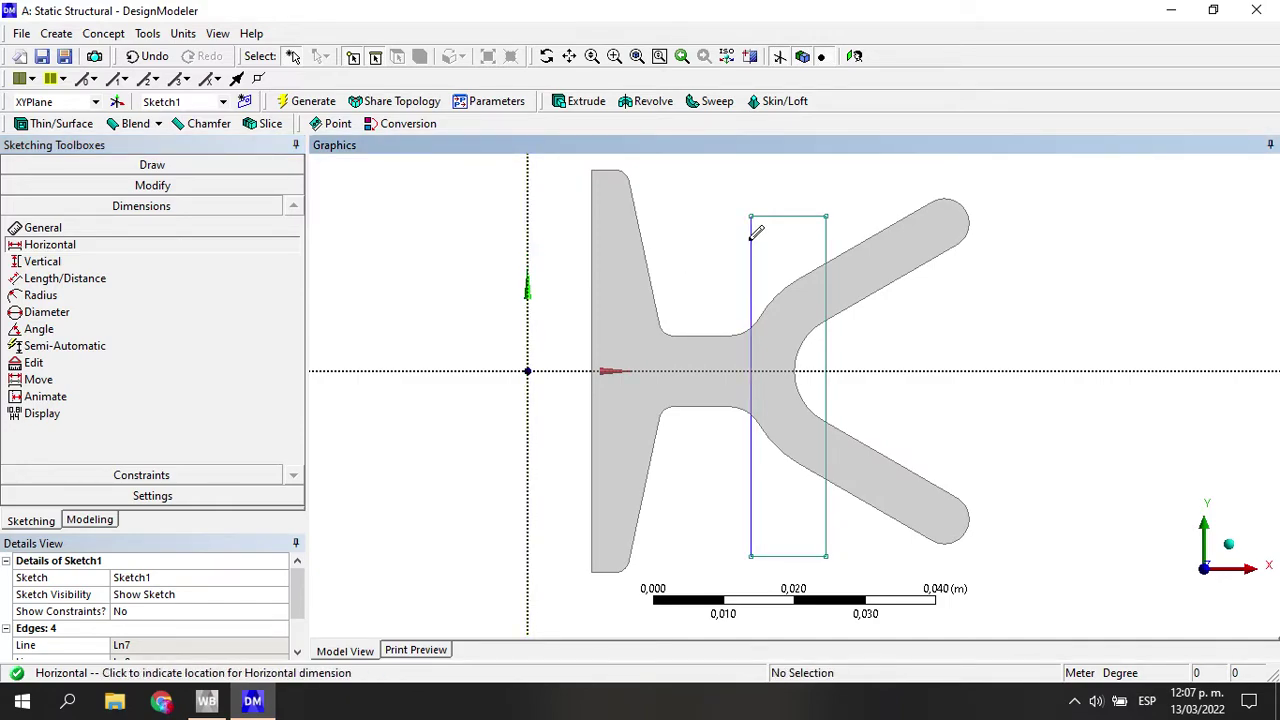
pyautogui.click(672, 575)
pyautogui.click(826, 535)
pyautogui.click(752, 545)
pyautogui.click(796, 578)
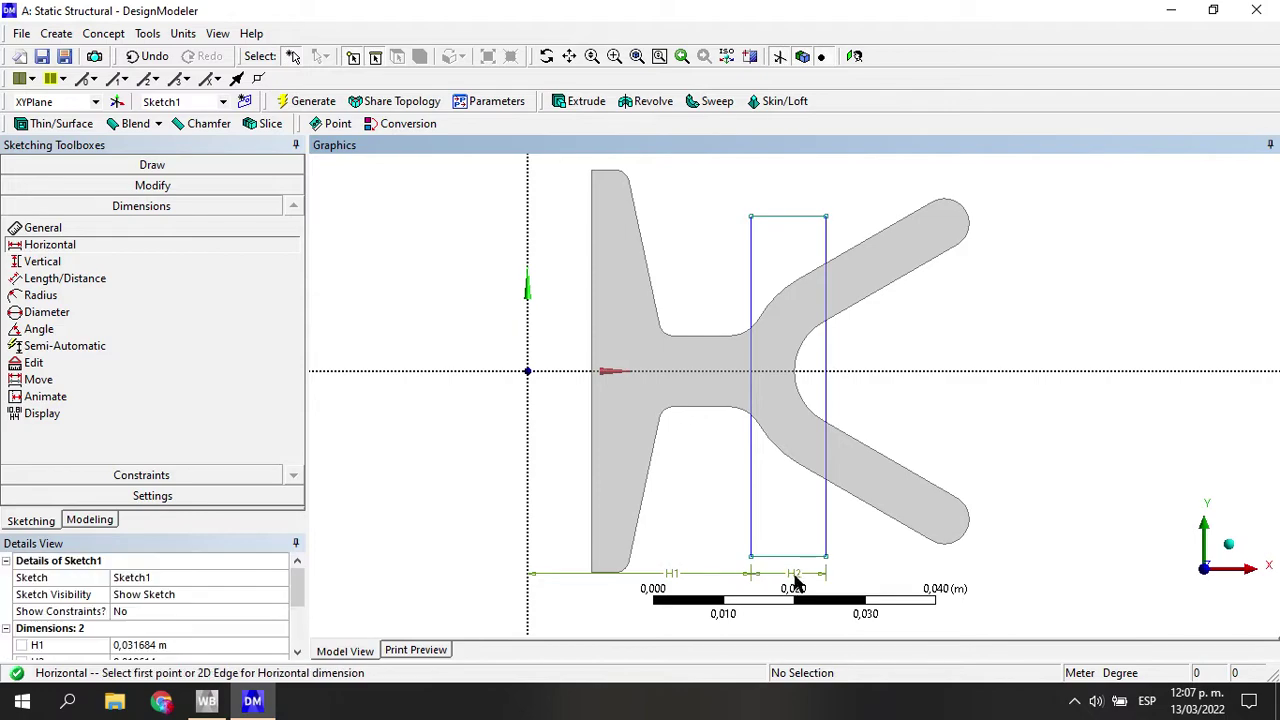
# Add a vertical dimension for the rectangle's height between its two horizontal edges
pyautogui.click(42, 262)
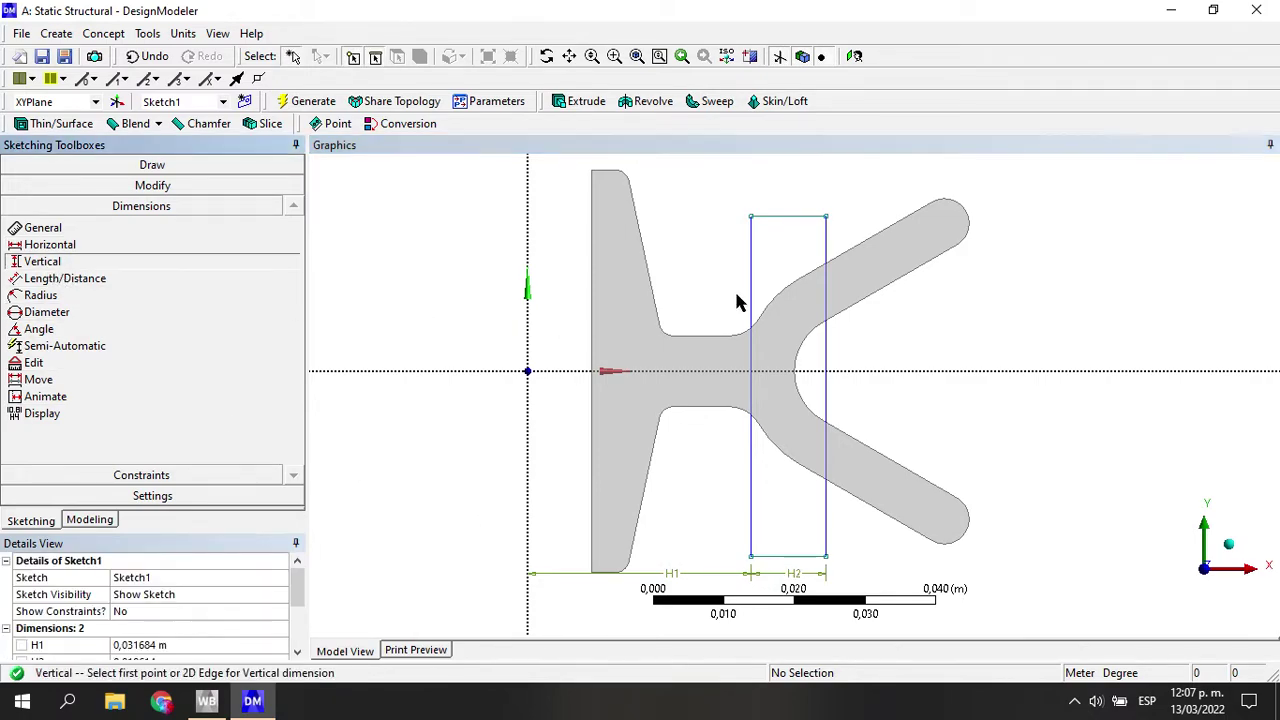
pyautogui.click(789, 217)
pyautogui.click(810, 556)
pyautogui.click(868, 443)
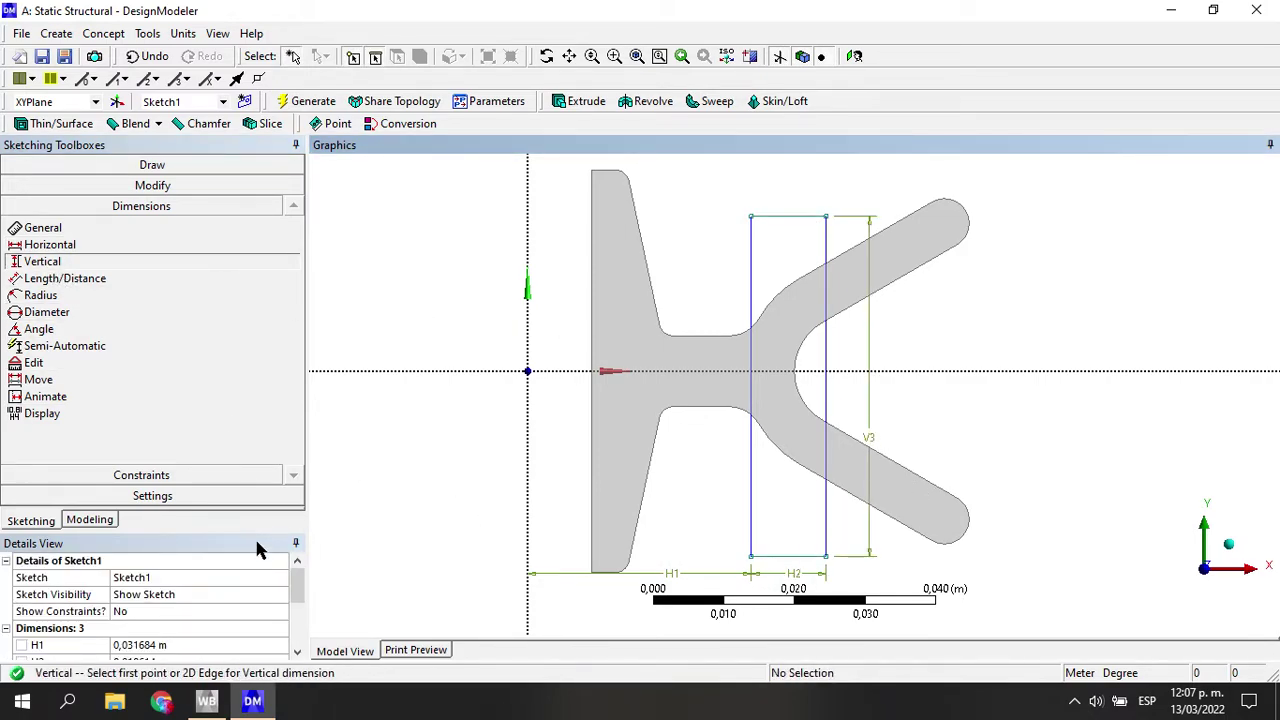
# Set the horizontal distance H1 from the Y axis to the rectangle to 0,03 m
pyautogui.scroll(-3, 168, 598)
pyautogui.click(147, 560)
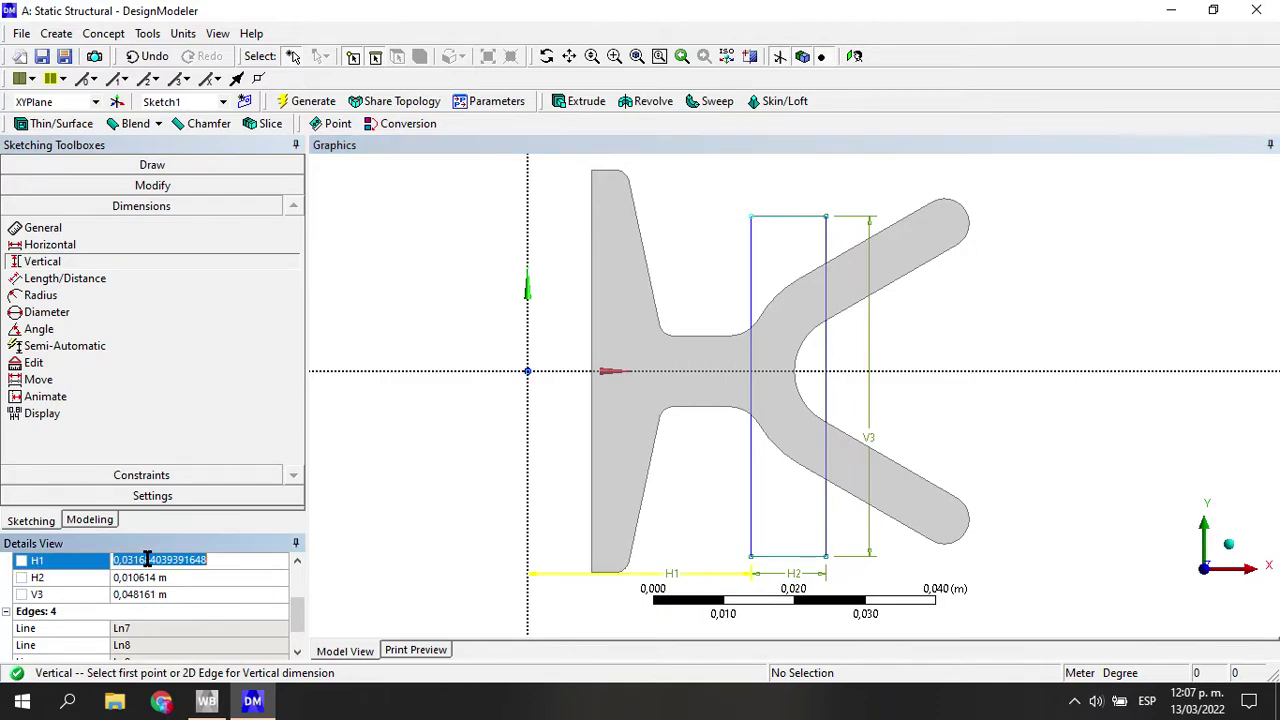
pyautogui.write('0,02')
pyautogui.press('Return')
pyautogui.click(131, 564)
pyautogui.click(130, 565)
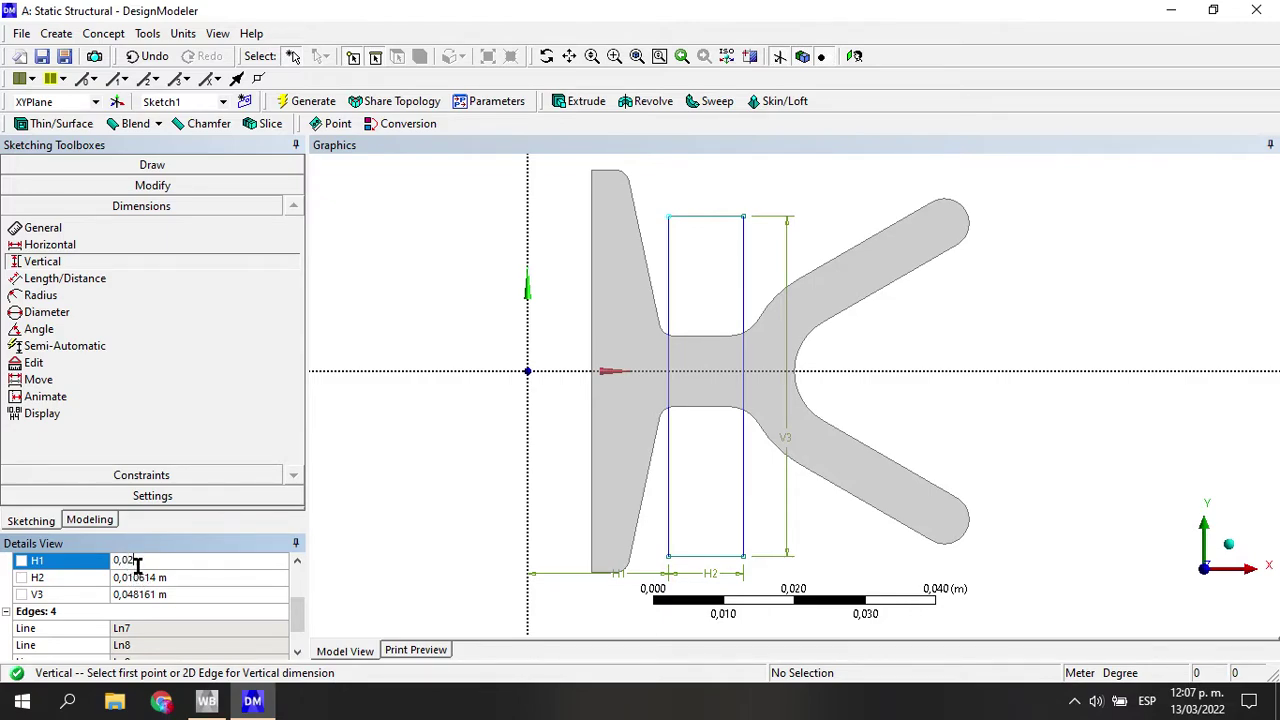
pyautogui.write('3')
pyautogui.press('Return')
# Set the rectangle's width H2 to 0,02 m and its height V3 to 0,05 m
pyautogui.click(131, 578)
pyautogui.write('0,02')
pyautogui.press('Return')
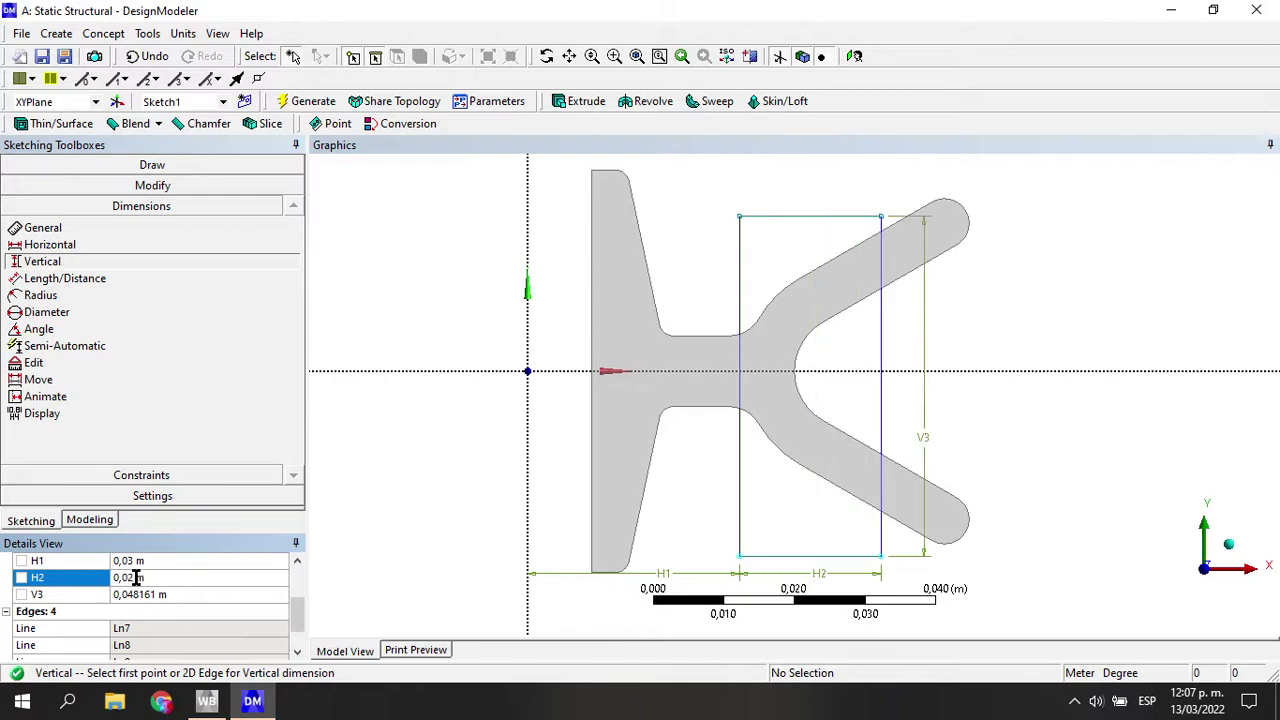
pyautogui.click(167, 596)
pyautogui.write('0')
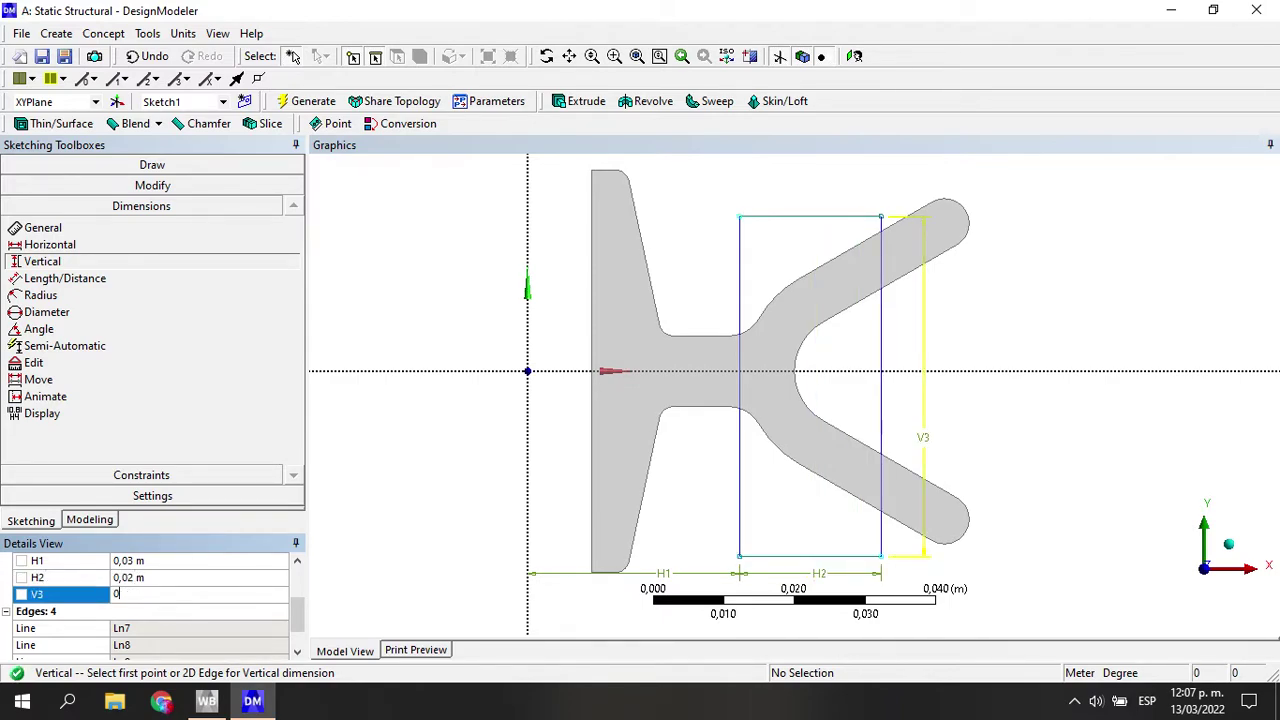
pyautogui.write(',05')
pyautogui.press('Return')
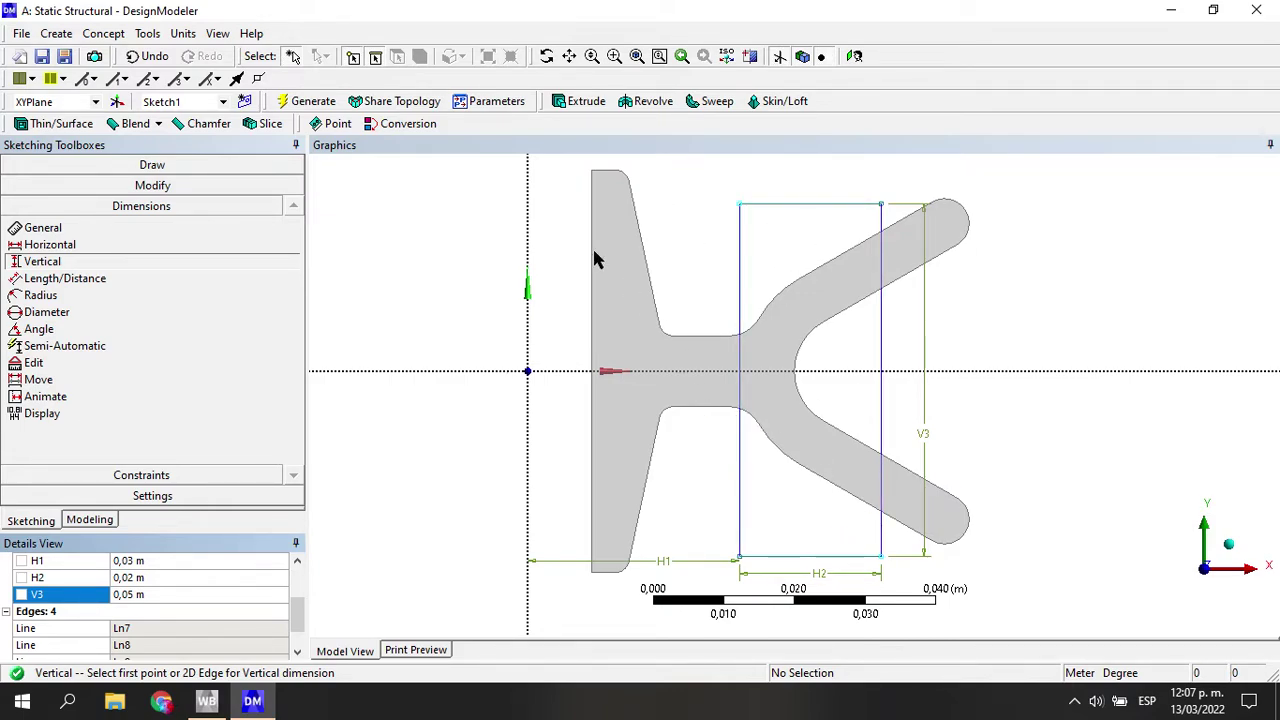
# Place a construction point below the web, between the hub and the rectangle's nearer vertical edge
pyautogui.click(150, 165)
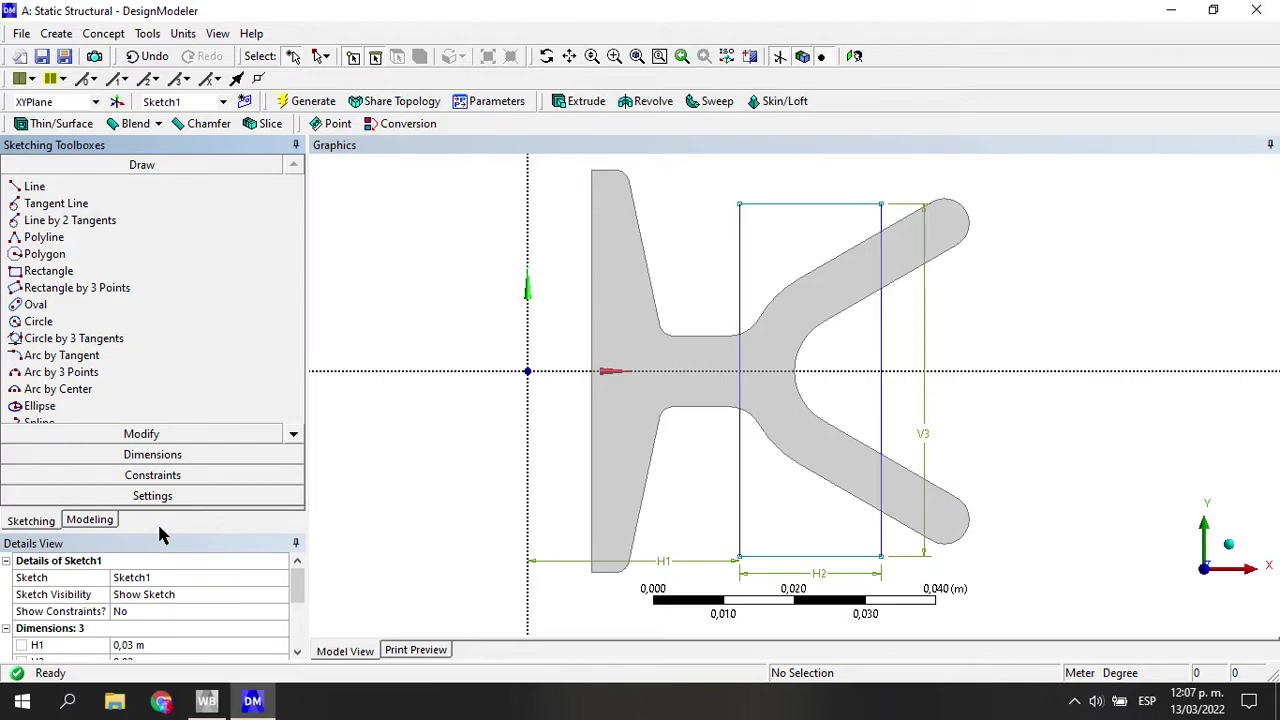
pyautogui.moveTo(160, 533); pyautogui.dragTo(163, 571)
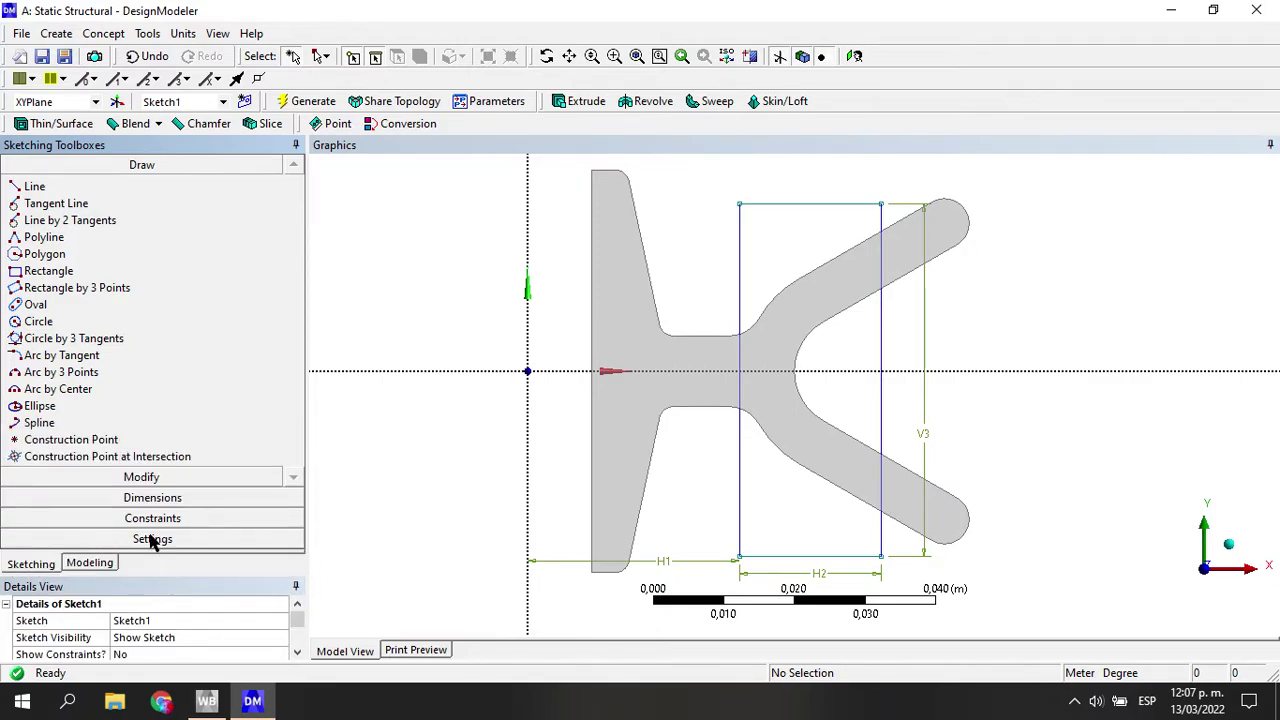
pyautogui.click(70, 440)
pyautogui.click(712, 472)
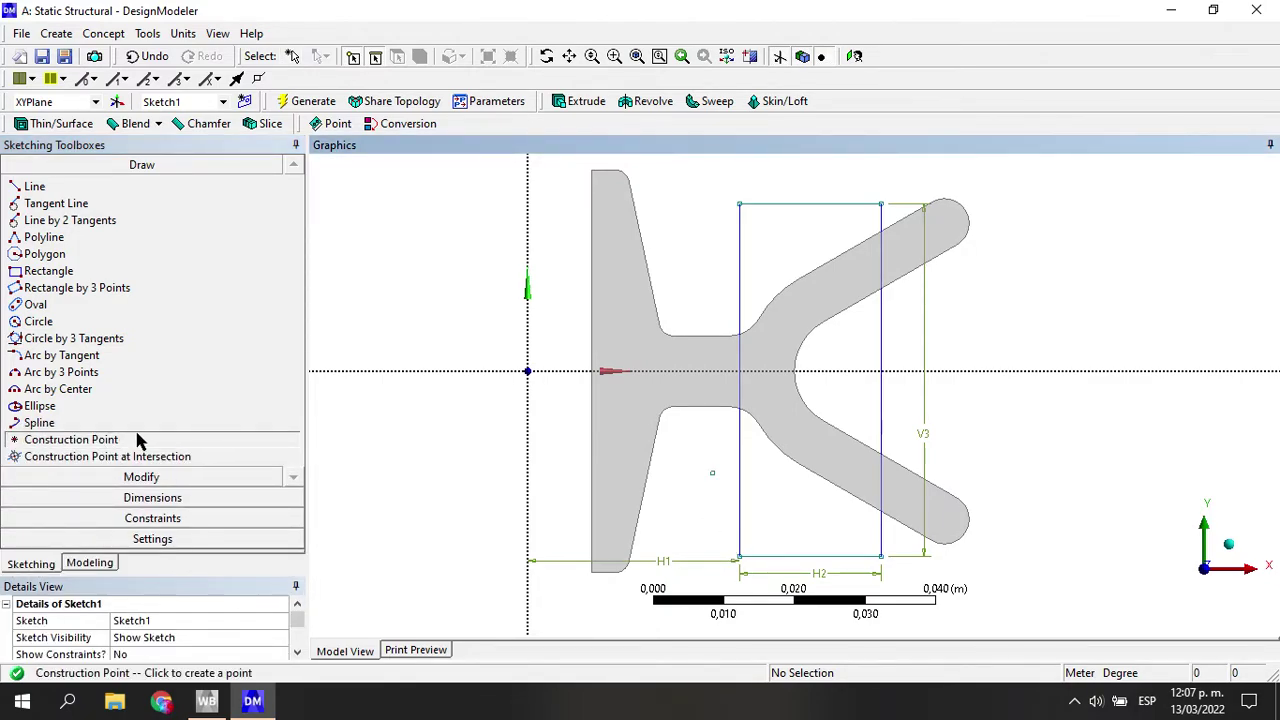
# Apply a Midpoint constraint between the construction point and the rectangle's vertical edge nearer the hub
pyautogui.click(143, 525)
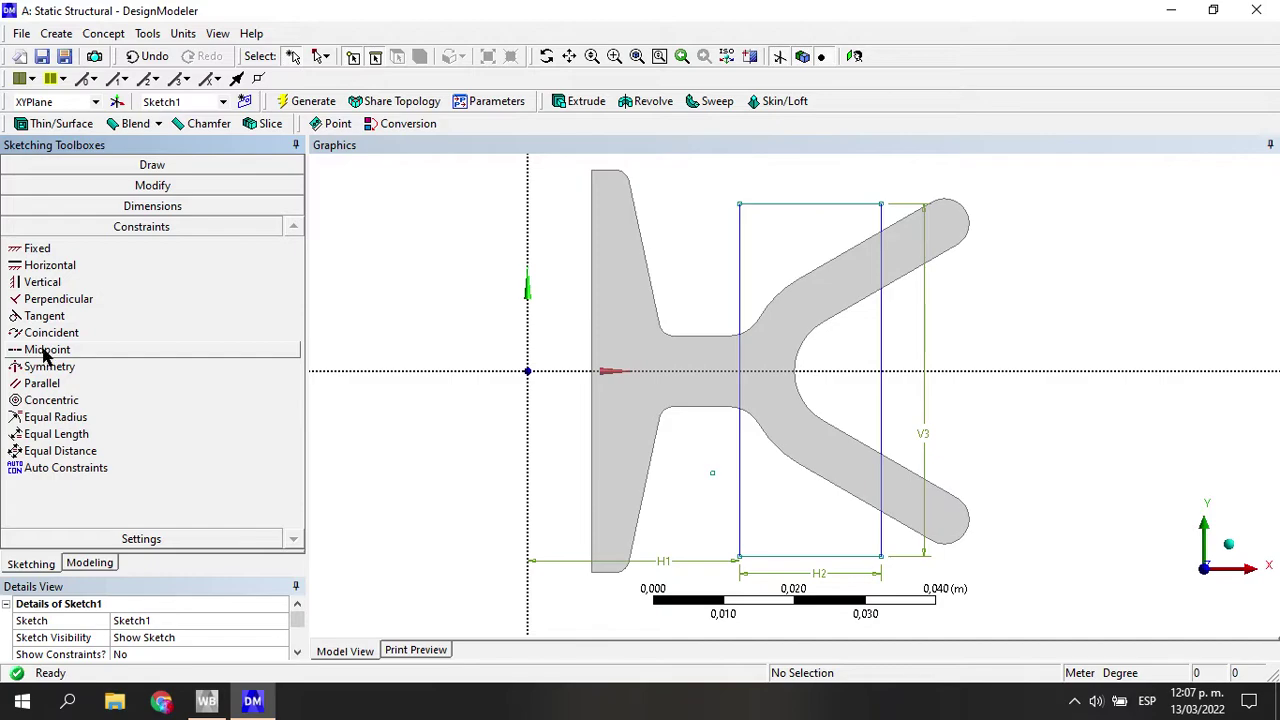
pyautogui.click(45, 350)
pyautogui.click(712, 474)
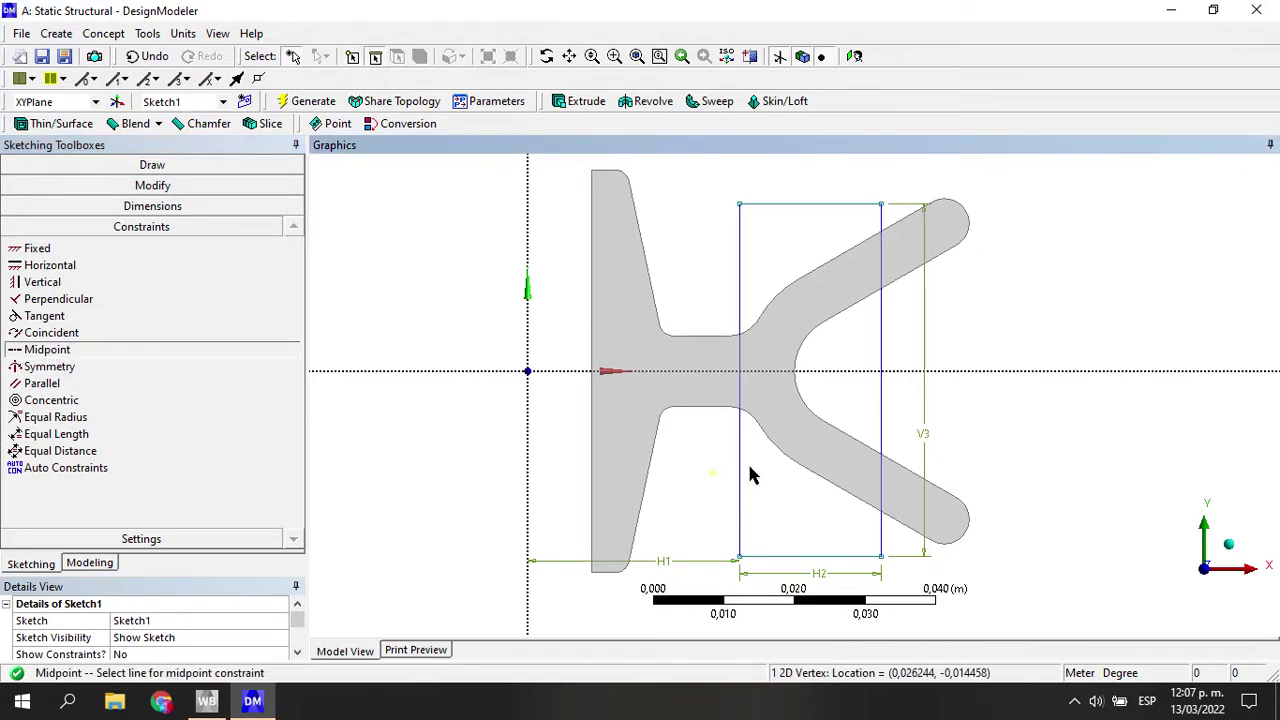
pyautogui.click(742, 470)
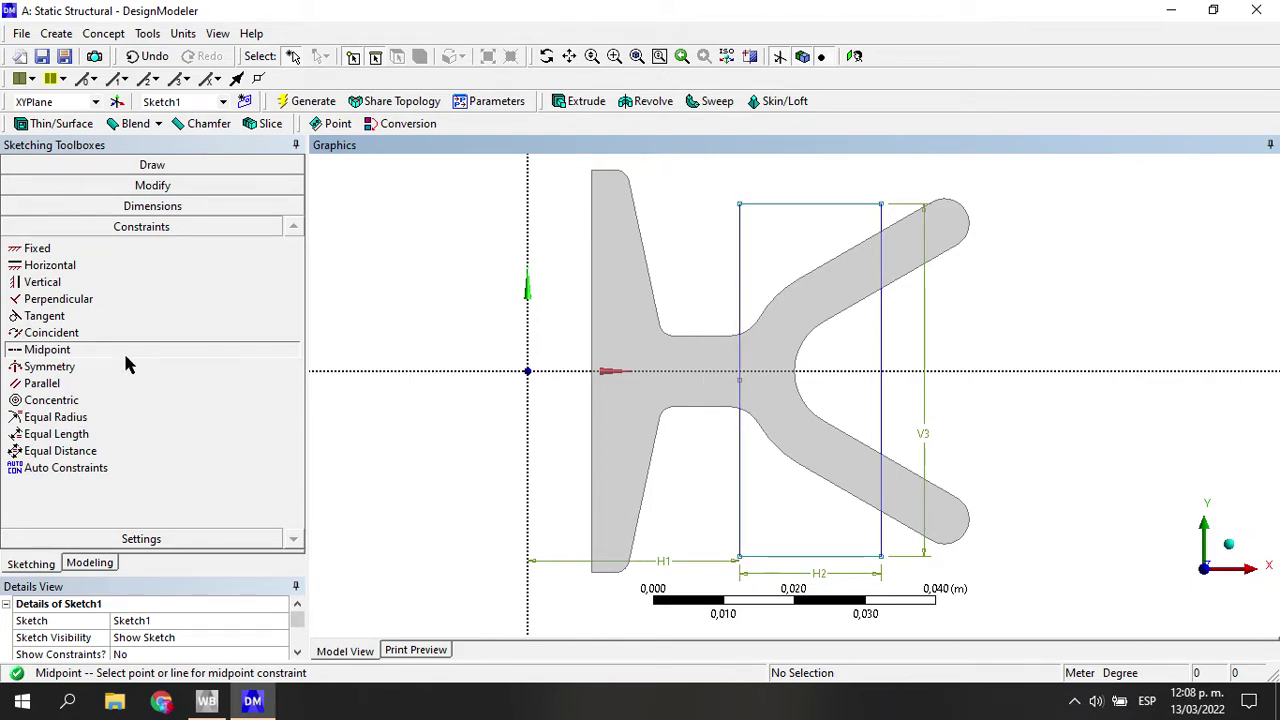
# Make the midpoint construction point coincident with the horizontal X axis to center the rectangle vertically
pyautogui.click(42, 333)
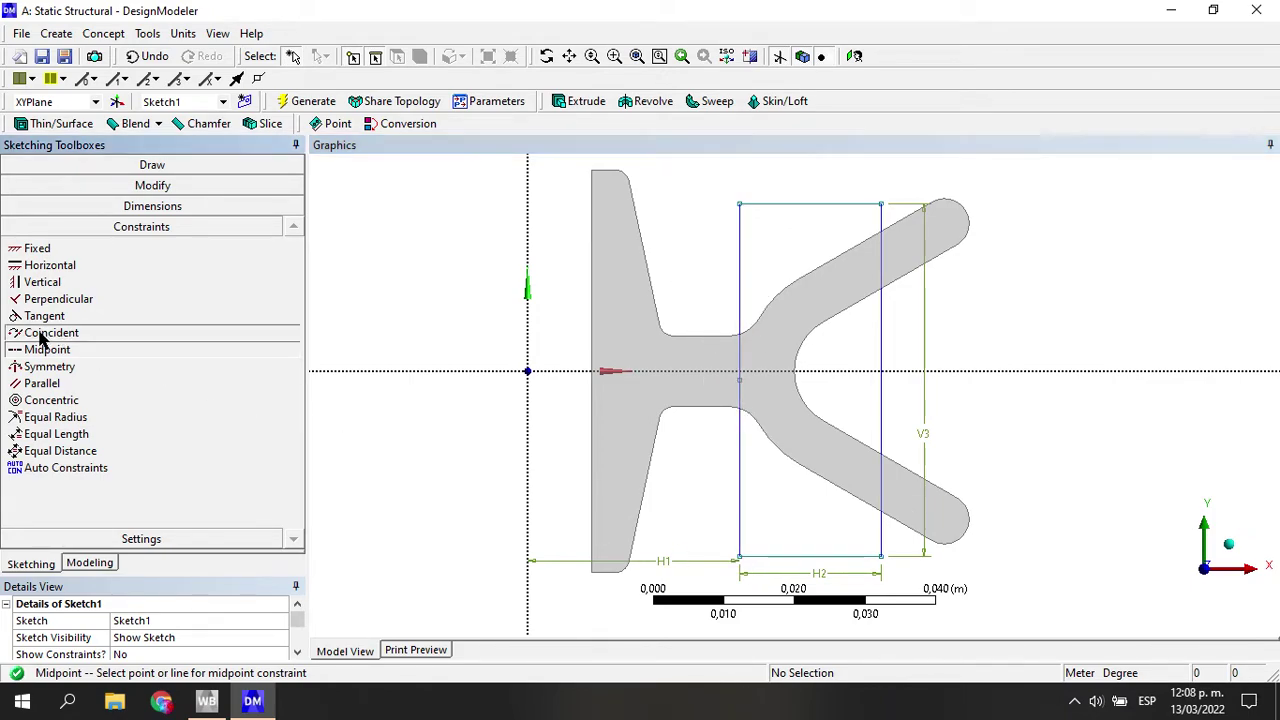
pyautogui.click(758, 389)
pyautogui.click(779, 391)
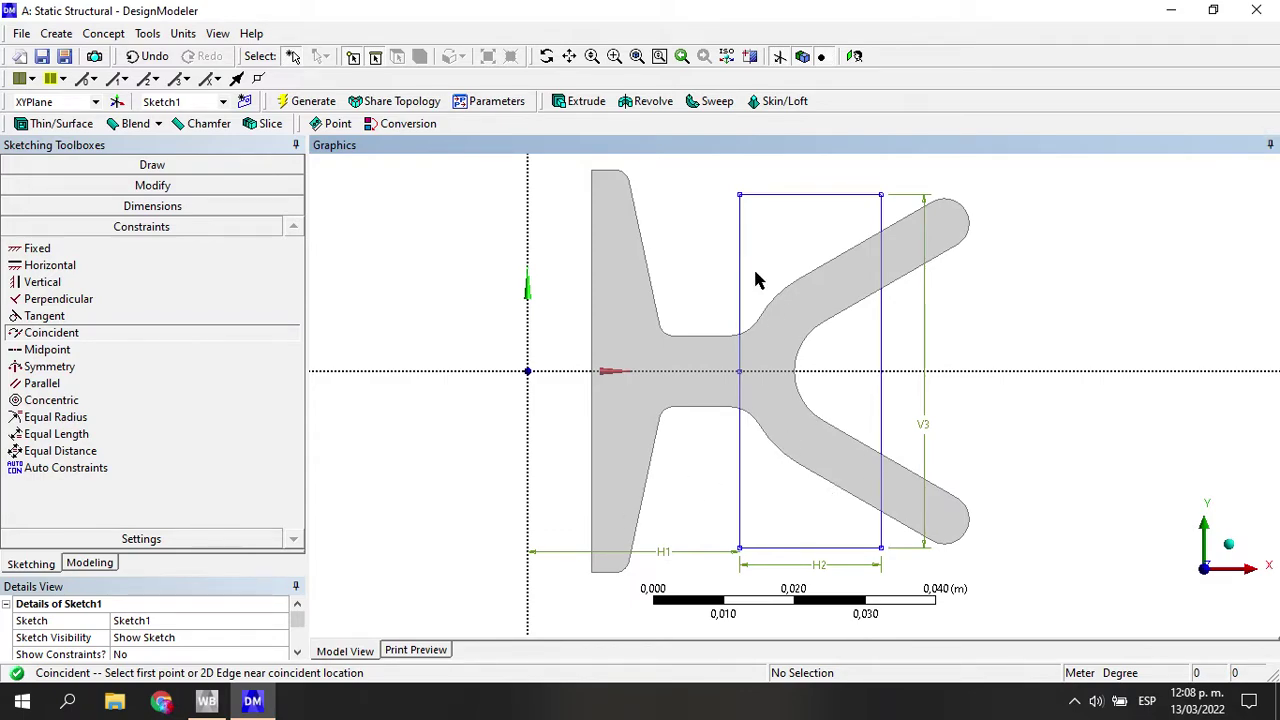
# Generate a surface from Sketch1 with the operation set to Add Frozen
pyautogui.click(89, 563)
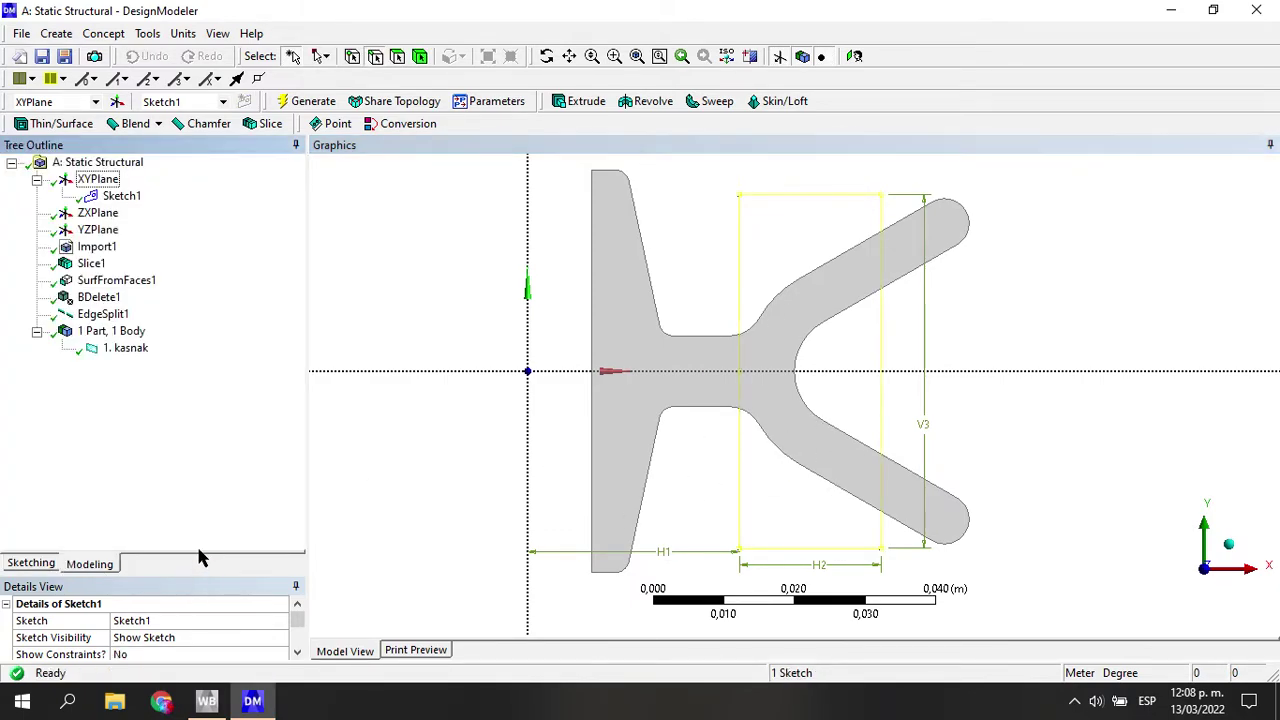
pyautogui.moveTo(190, 575); pyautogui.dragTo(183, 400)
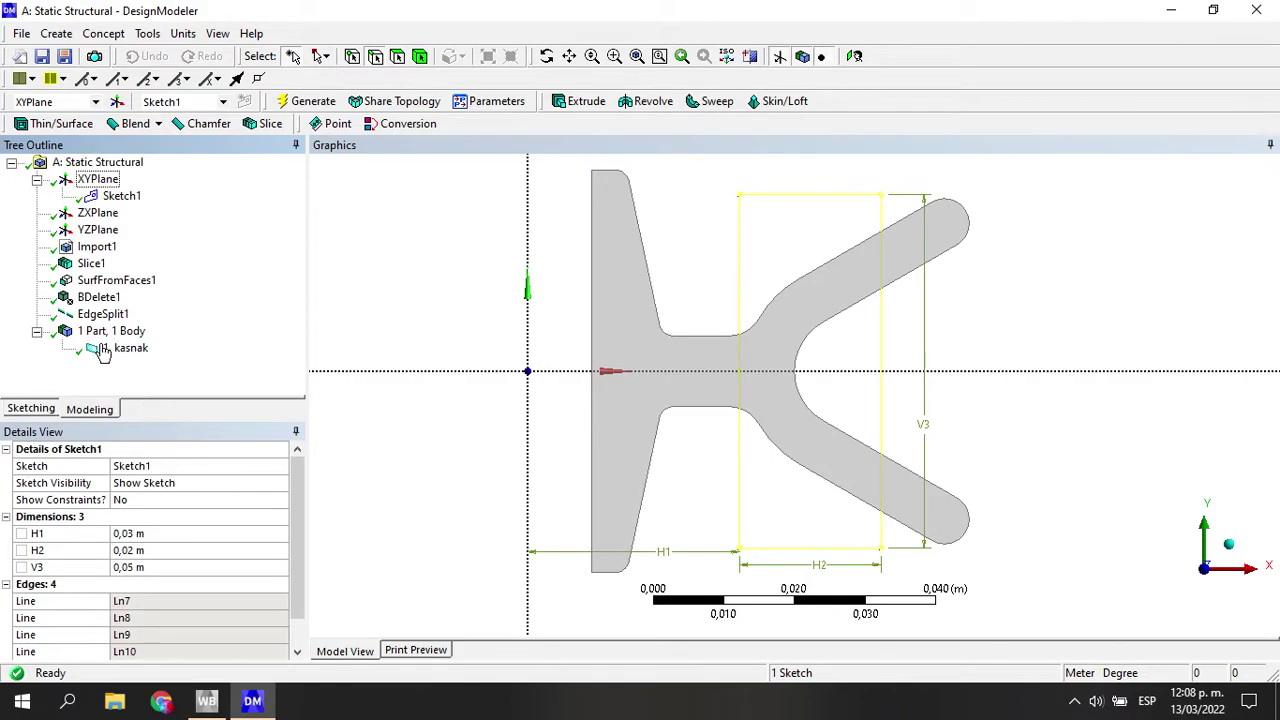
pyautogui.click(106, 36)
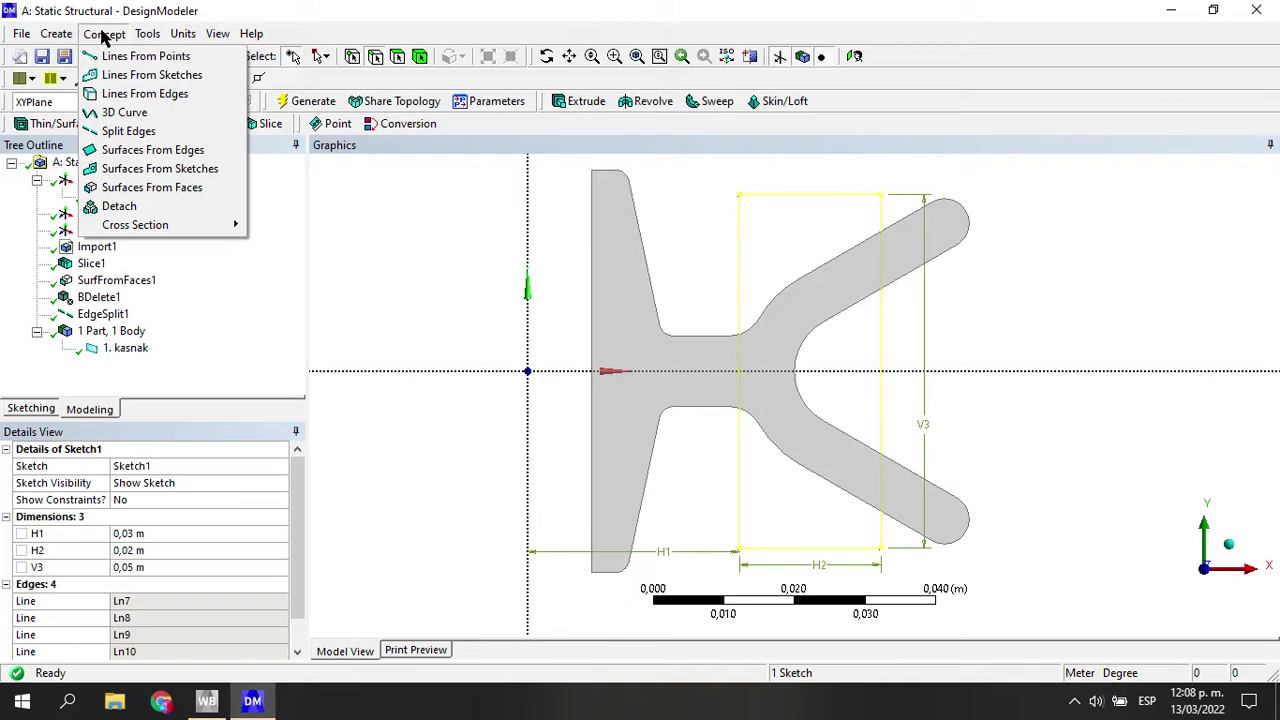
pyautogui.click(173, 169)
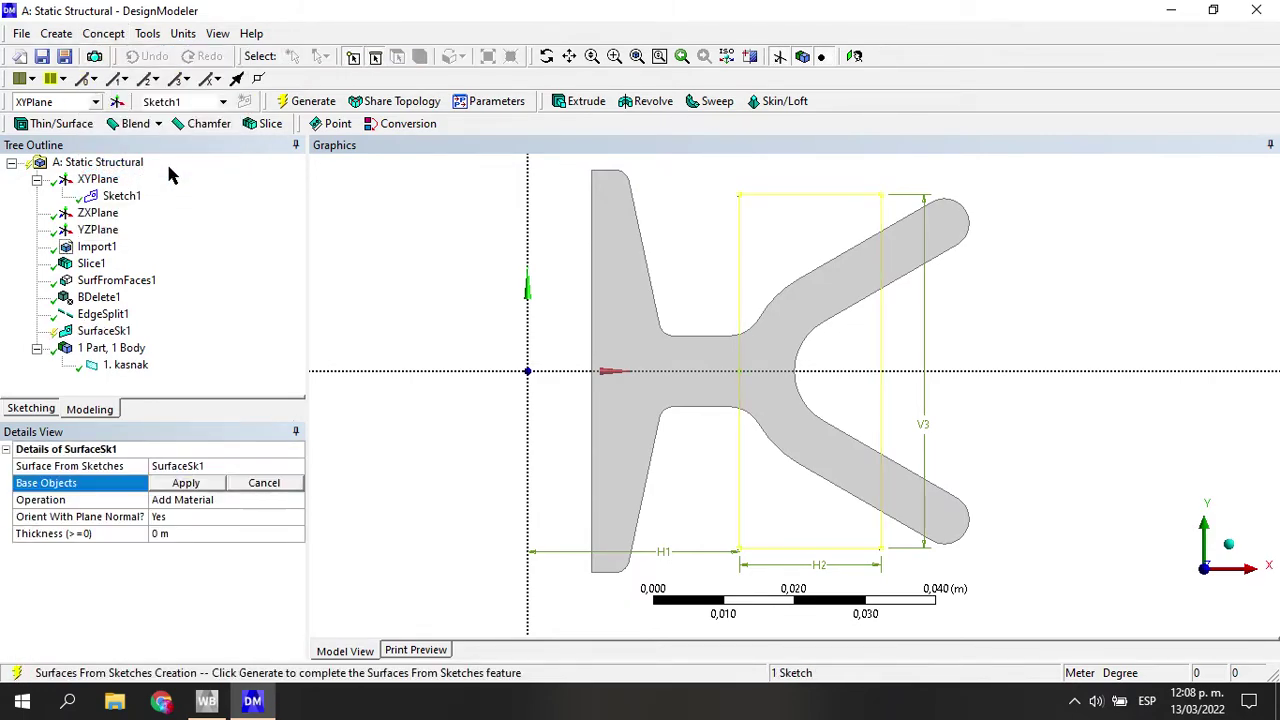
pyautogui.click(114, 203)
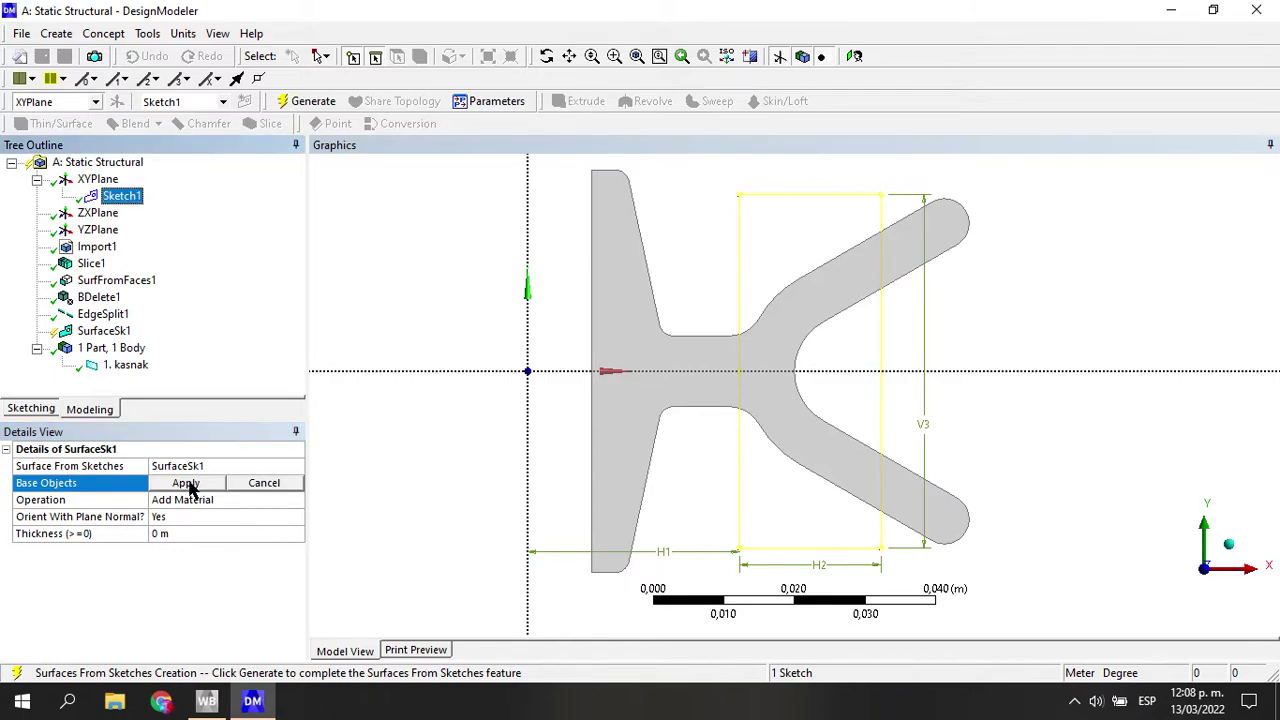
pyautogui.click(186, 484)
pyautogui.click(202, 505)
pyautogui.click(296, 502)
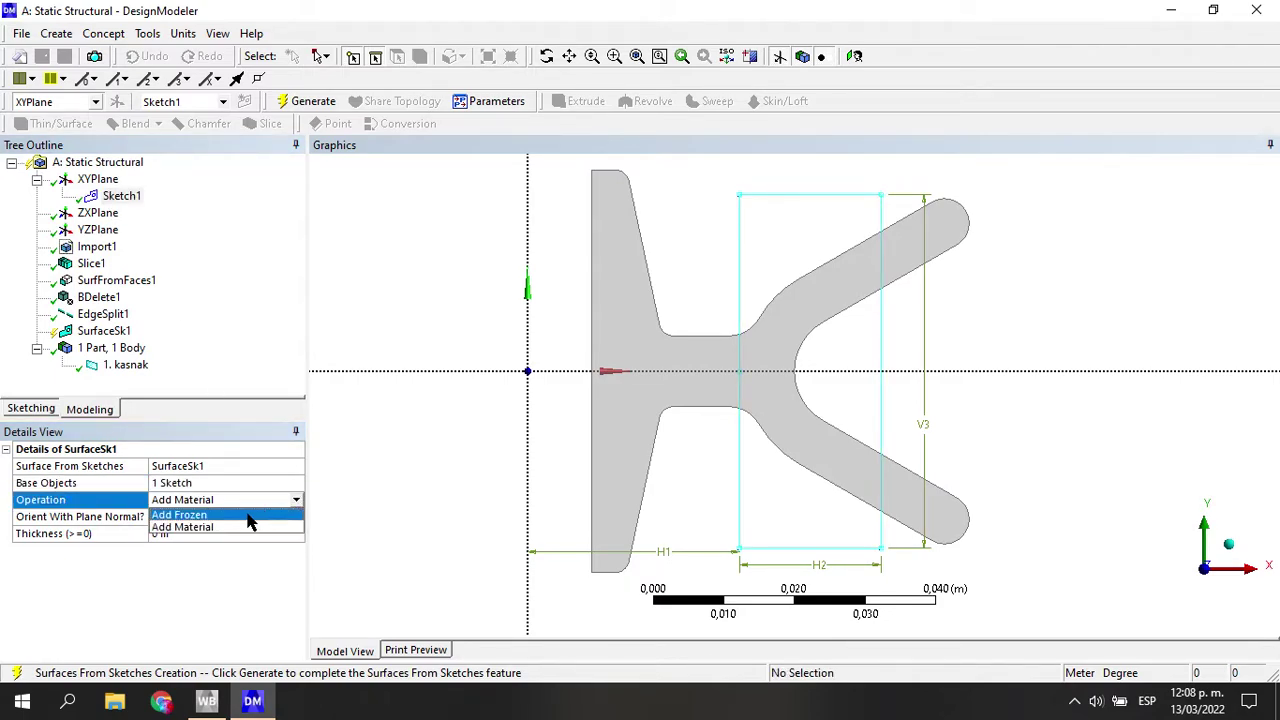
pyautogui.click(246, 516)
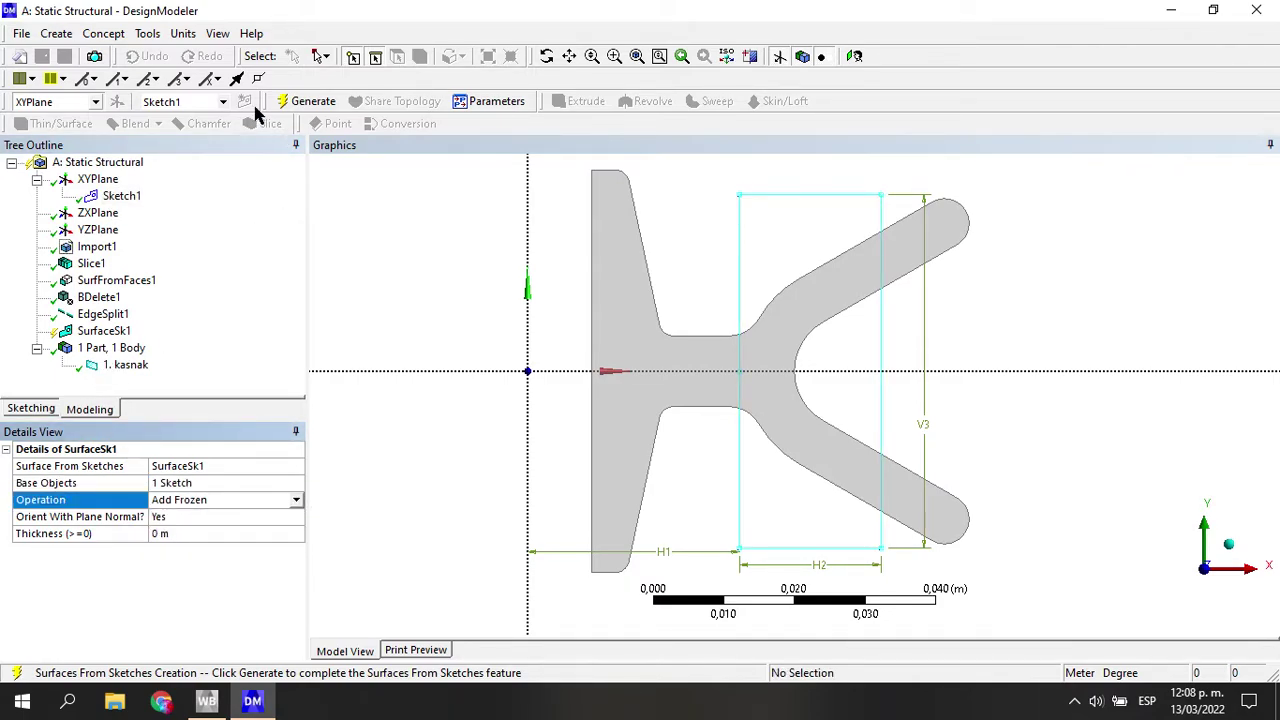
pyautogui.click(300, 101)
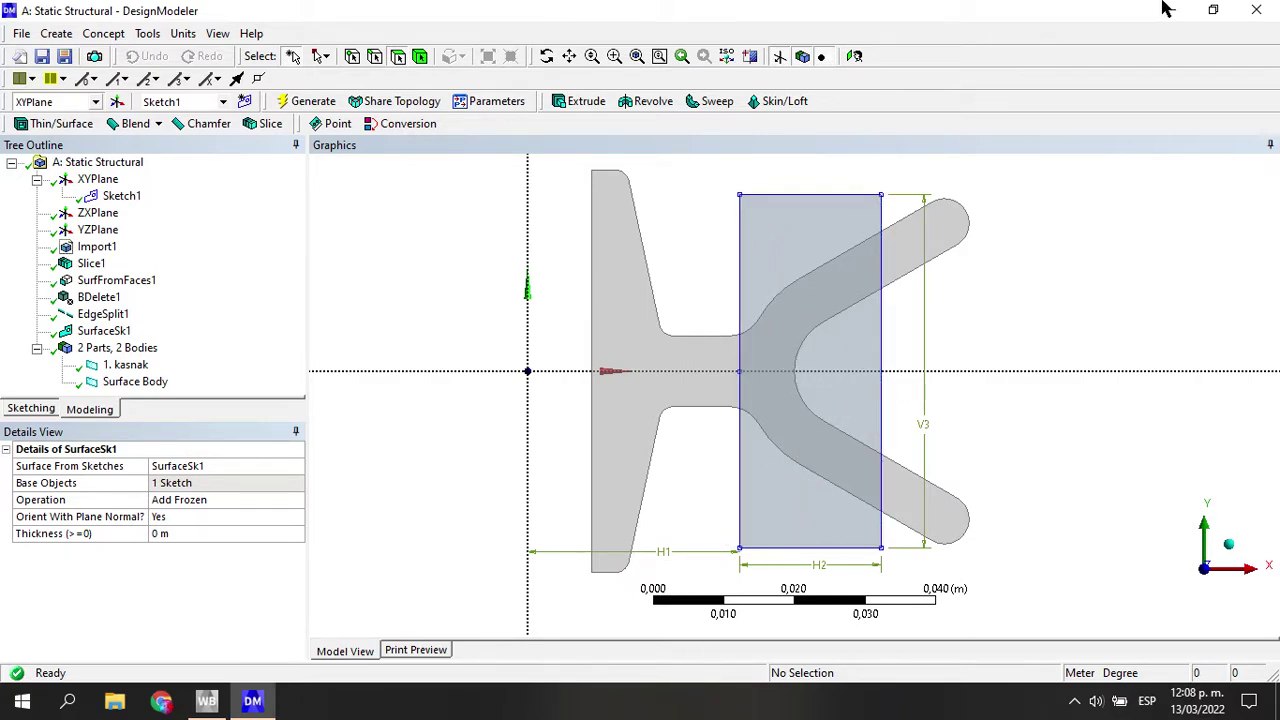
# Close DesignModeler and set the Analysis Type of the Geometry cell to 2D in Workbench
pyautogui.hotkey('alt', 'F4')
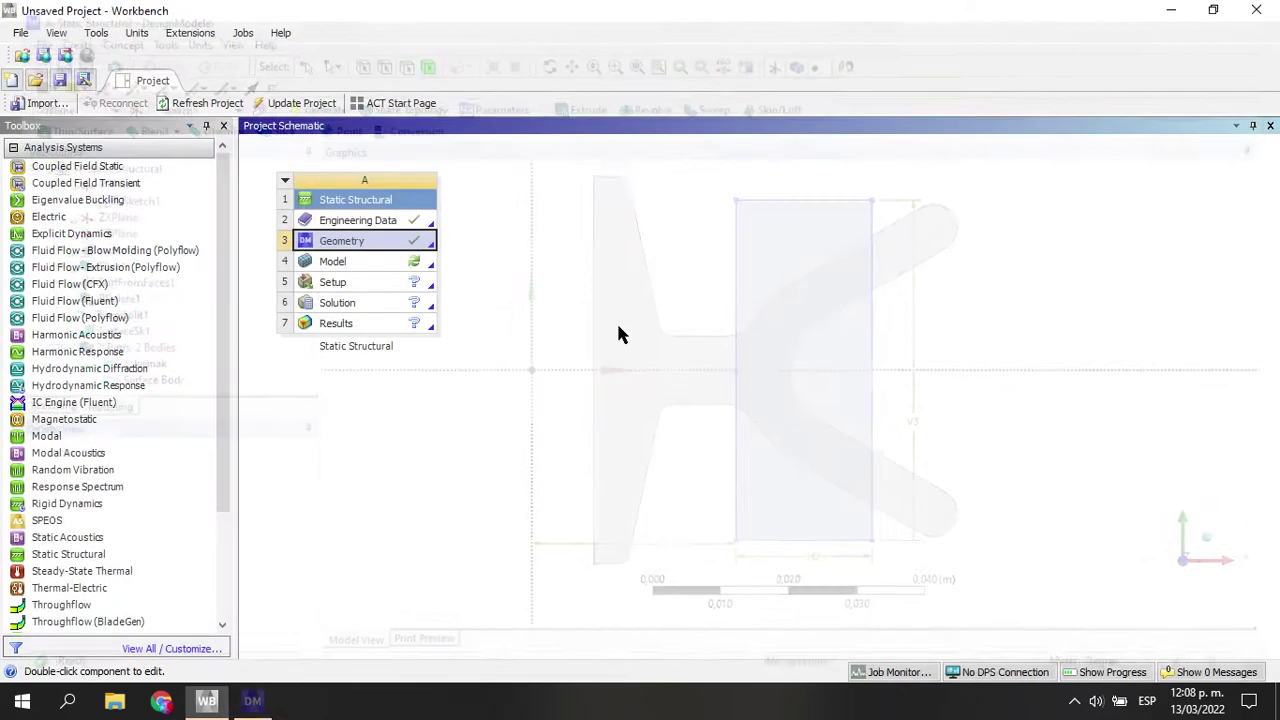
pyautogui.rightClick(388, 252)
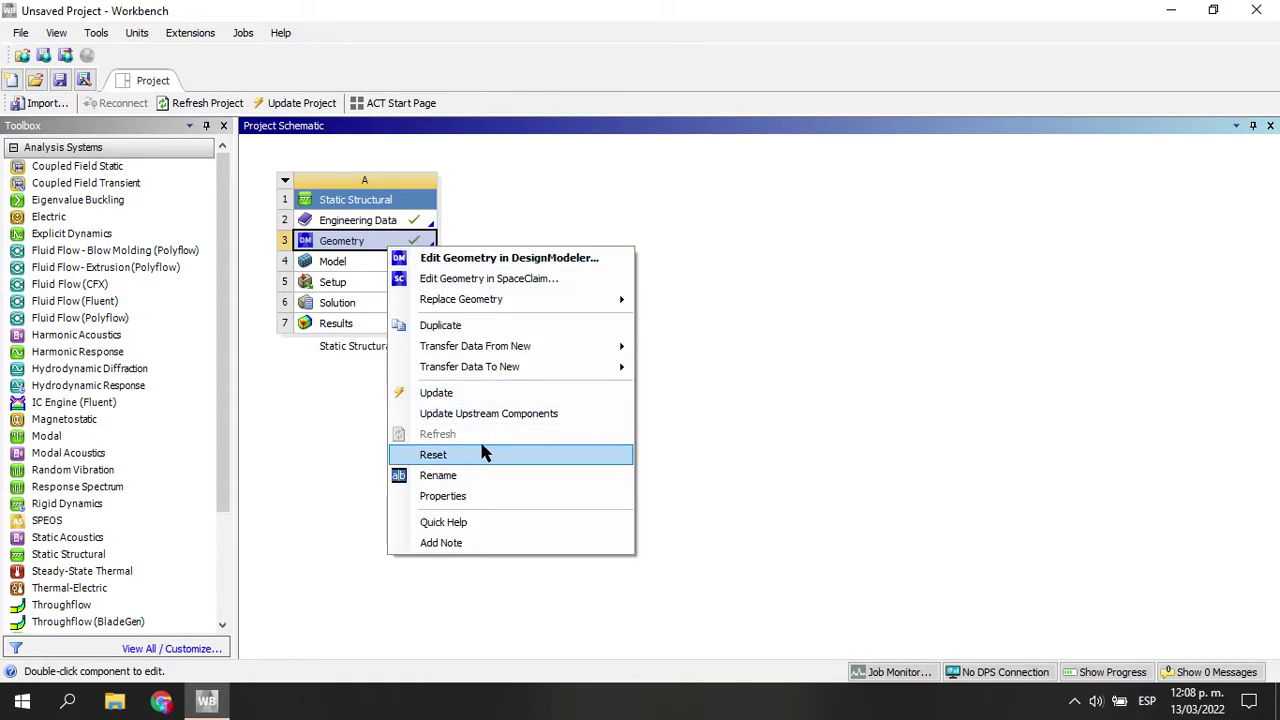
pyautogui.click(525, 500)
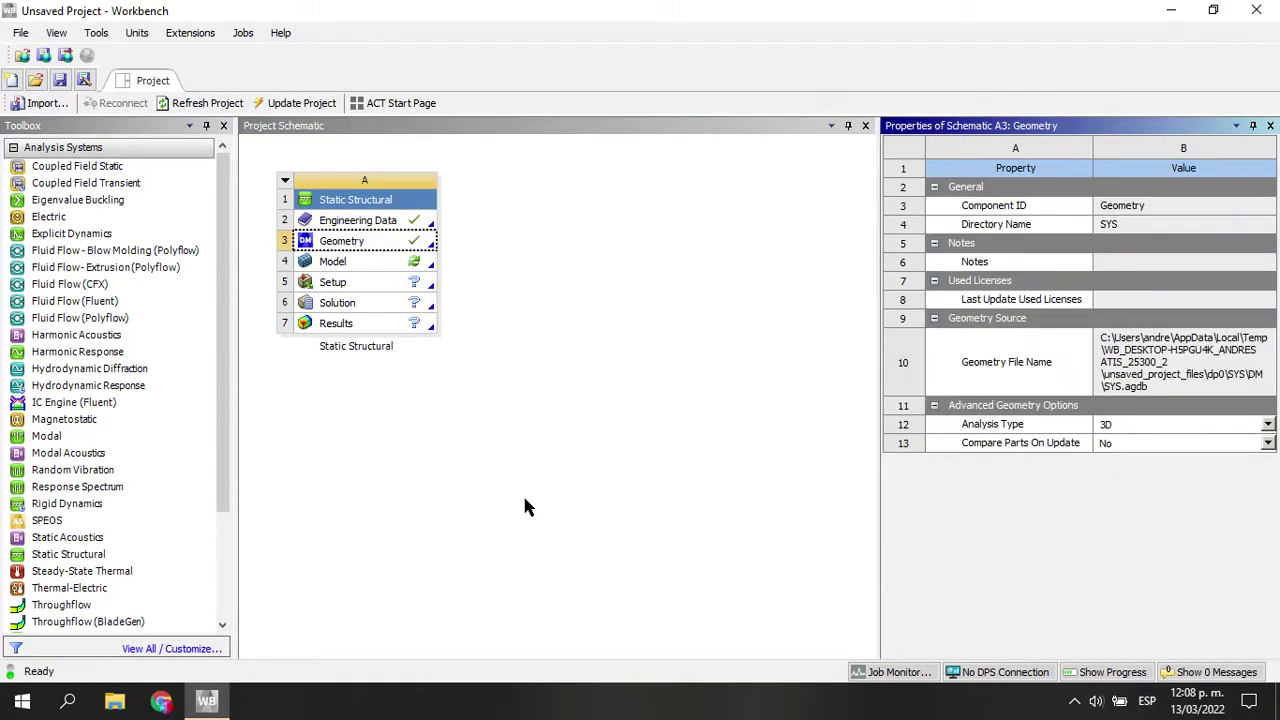
pyautogui.click(1267, 425)
pyautogui.click(1120, 455)
pyautogui.click(524, 354)
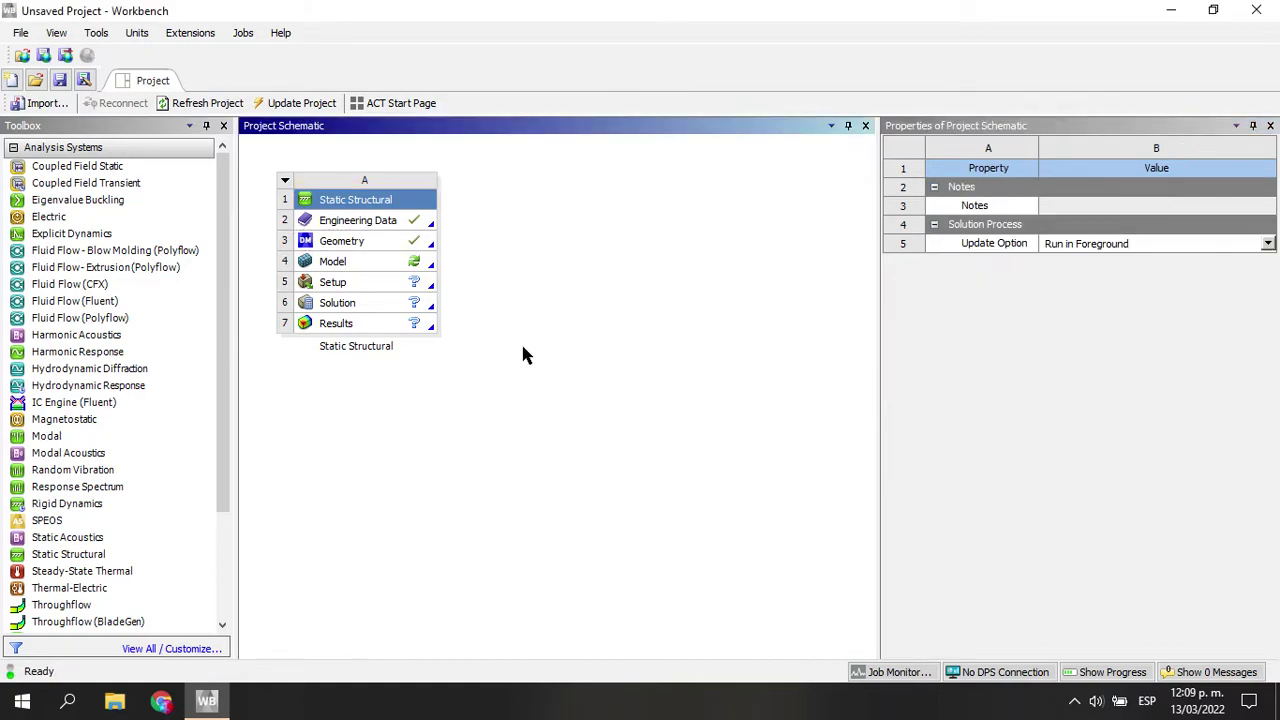
# Open the Model cell in Mechanical and highlight the kasnak and Surface Body parts in turn
pyautogui.doubleClick(333, 264)
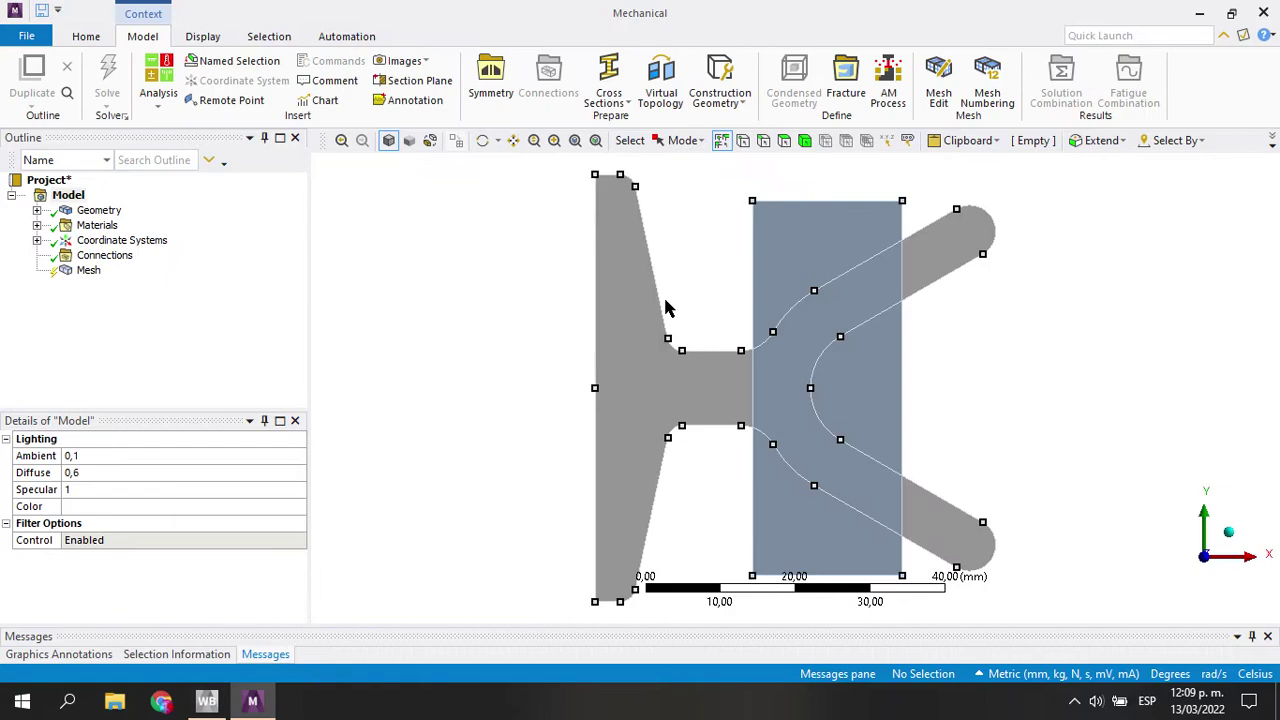
pyautogui.click(37, 211)
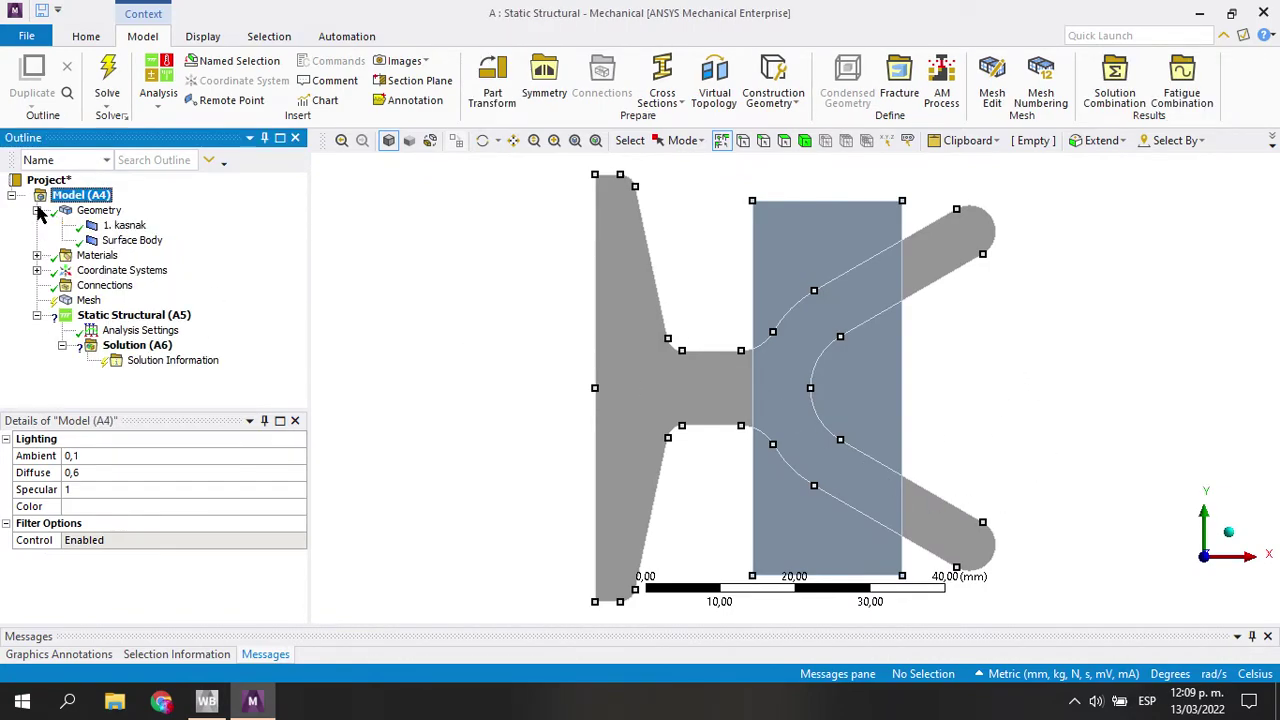
pyautogui.click(125, 226)
pyautogui.click(134, 240)
pyautogui.click(135, 227)
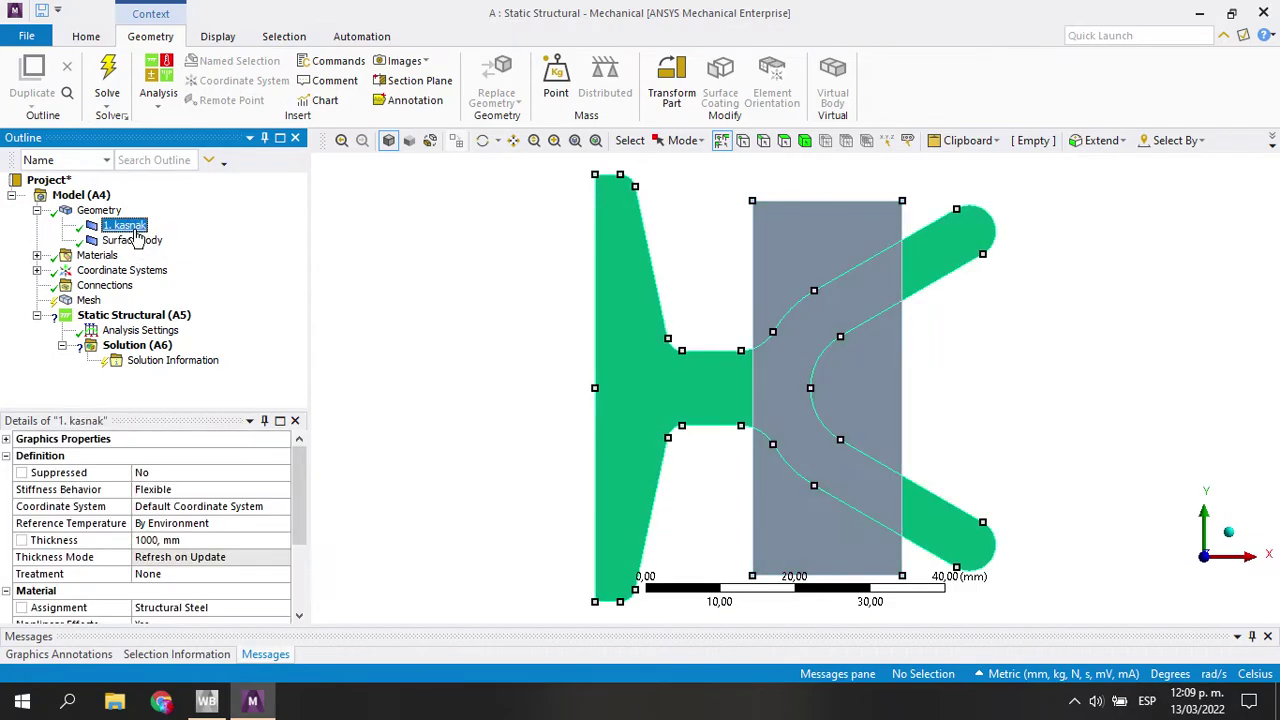
pyautogui.click(137, 241)
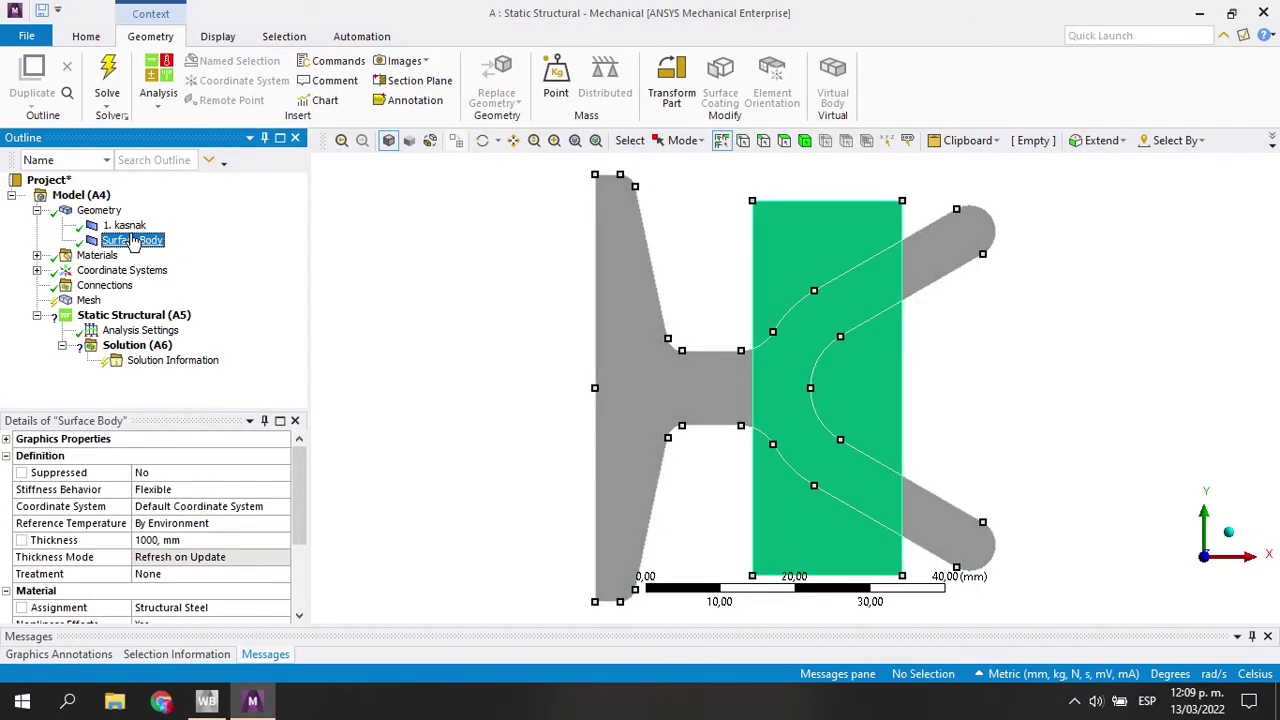
# Assign Gray Cast Iron as the material of the kasnak body
pyautogui.click(131, 228)
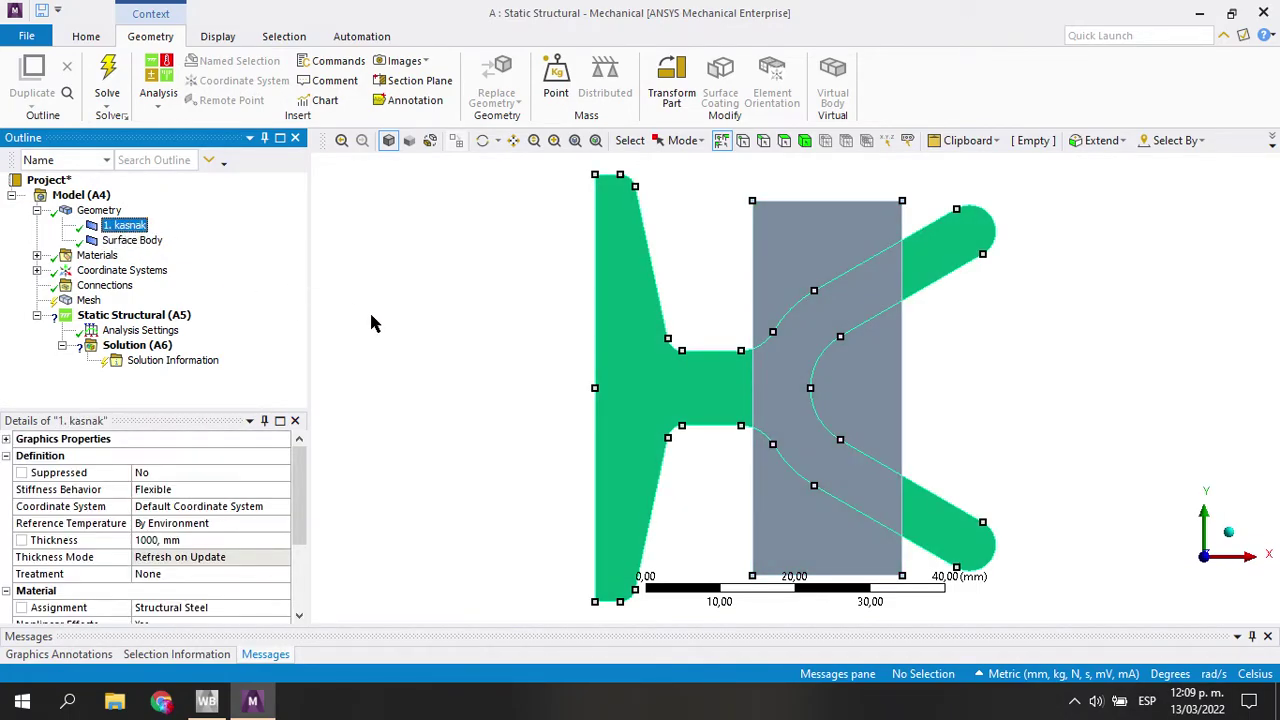
pyautogui.scroll(-3, 278, 538)
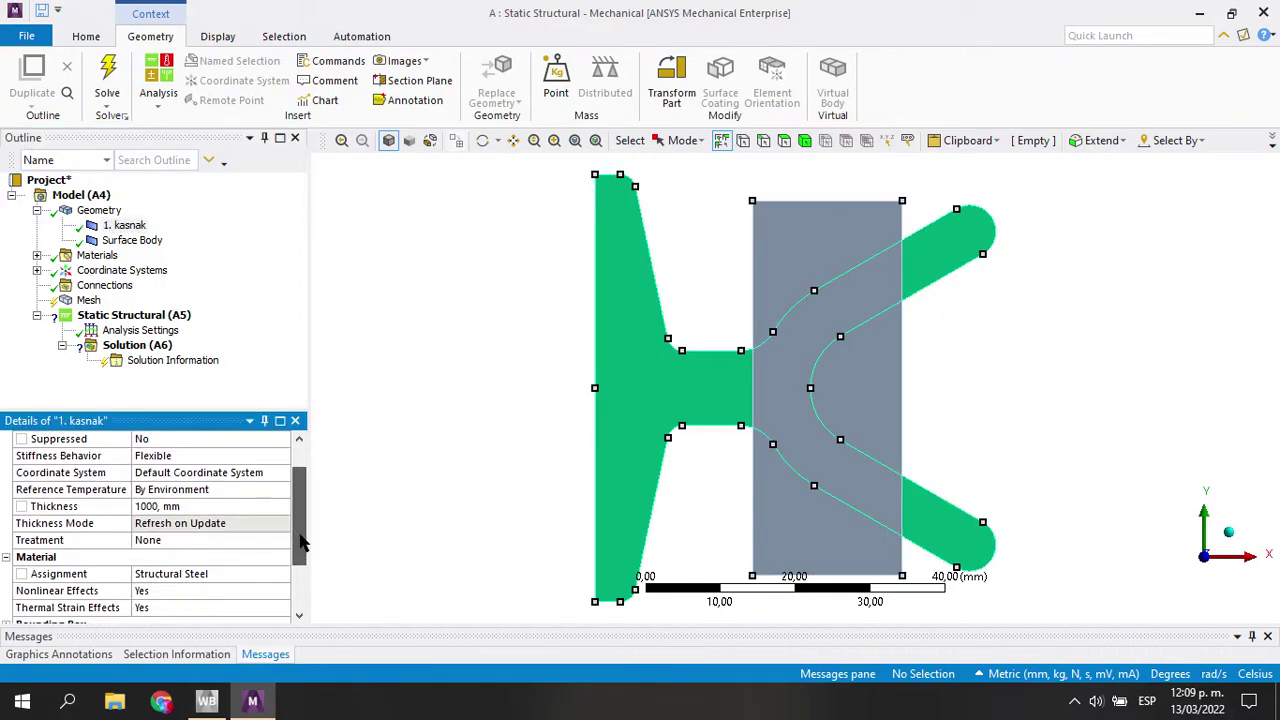
pyautogui.click(215, 558)
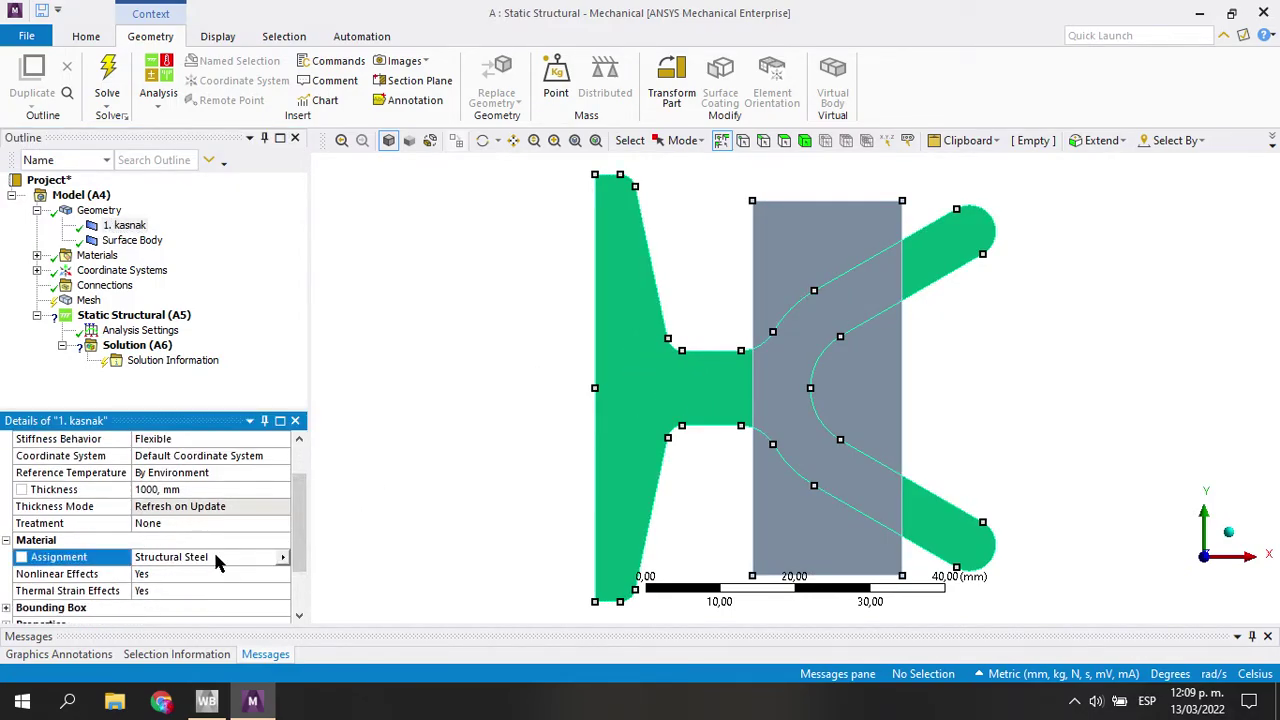
pyautogui.click(282, 557)
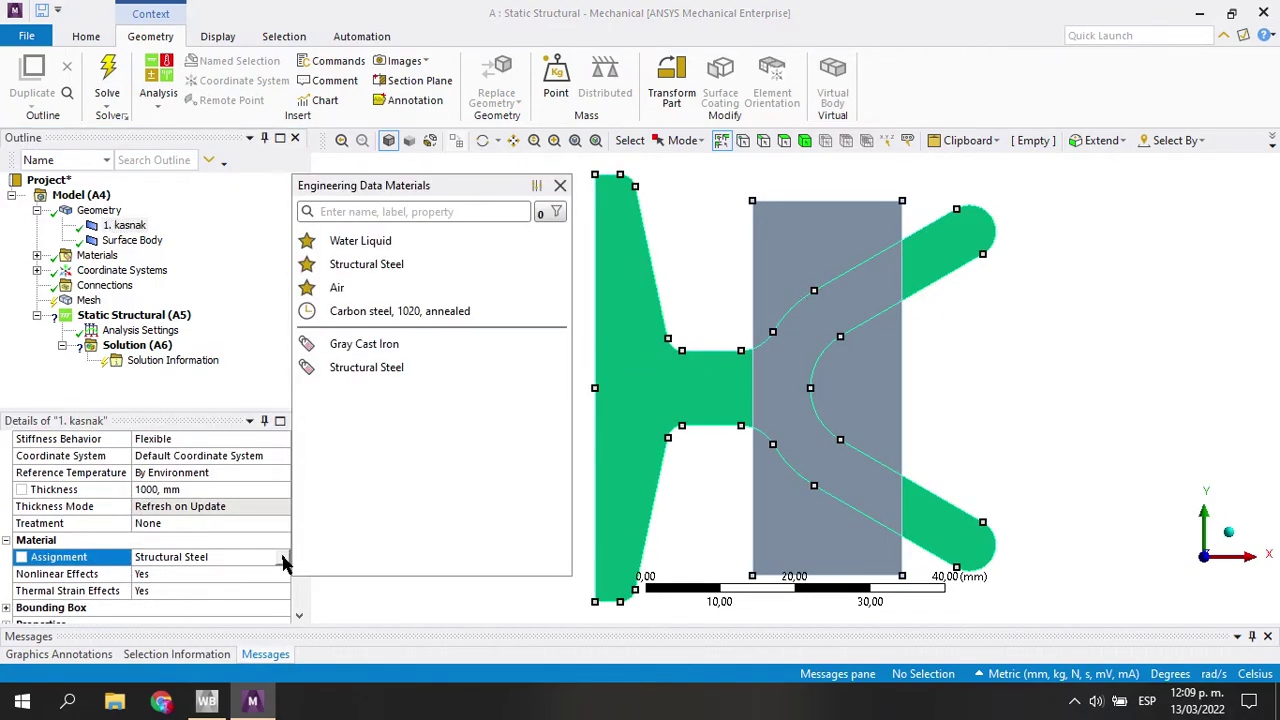
pyautogui.click(366, 345)
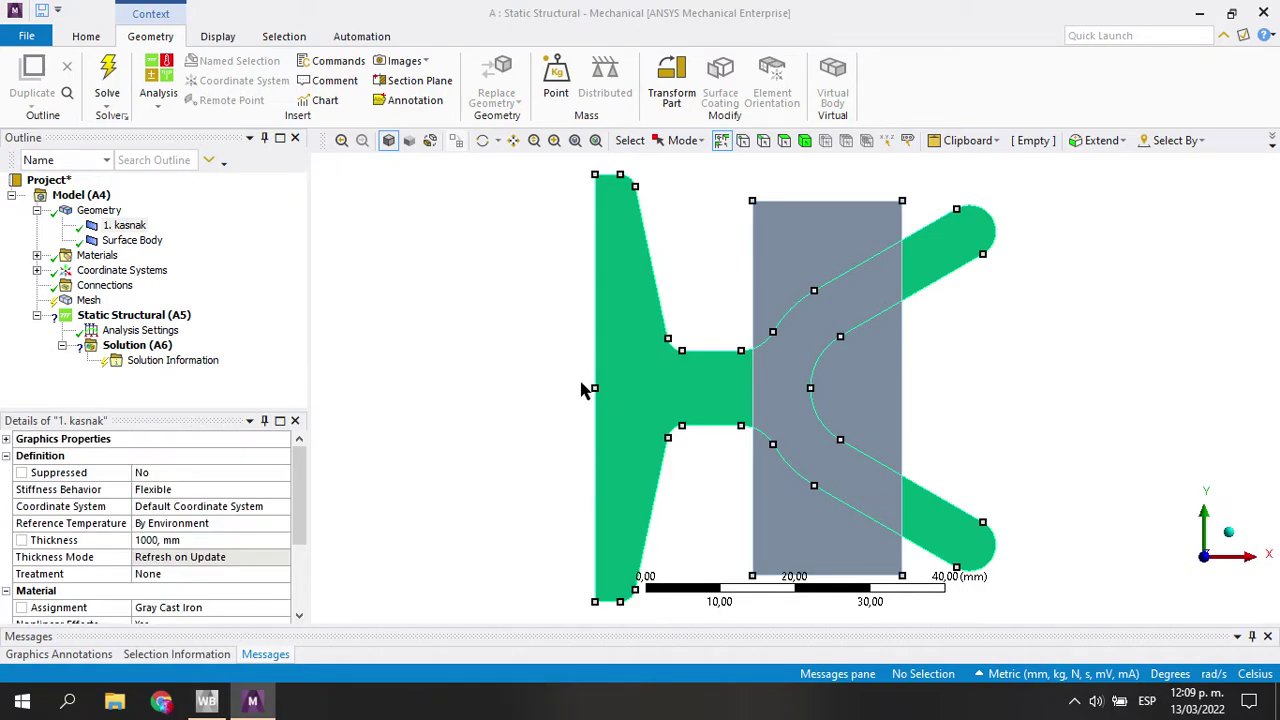
# Highlight the Surface Body, and set the geometry's 2D Behavior to Axisymmetric
pyautogui.click(120, 245)
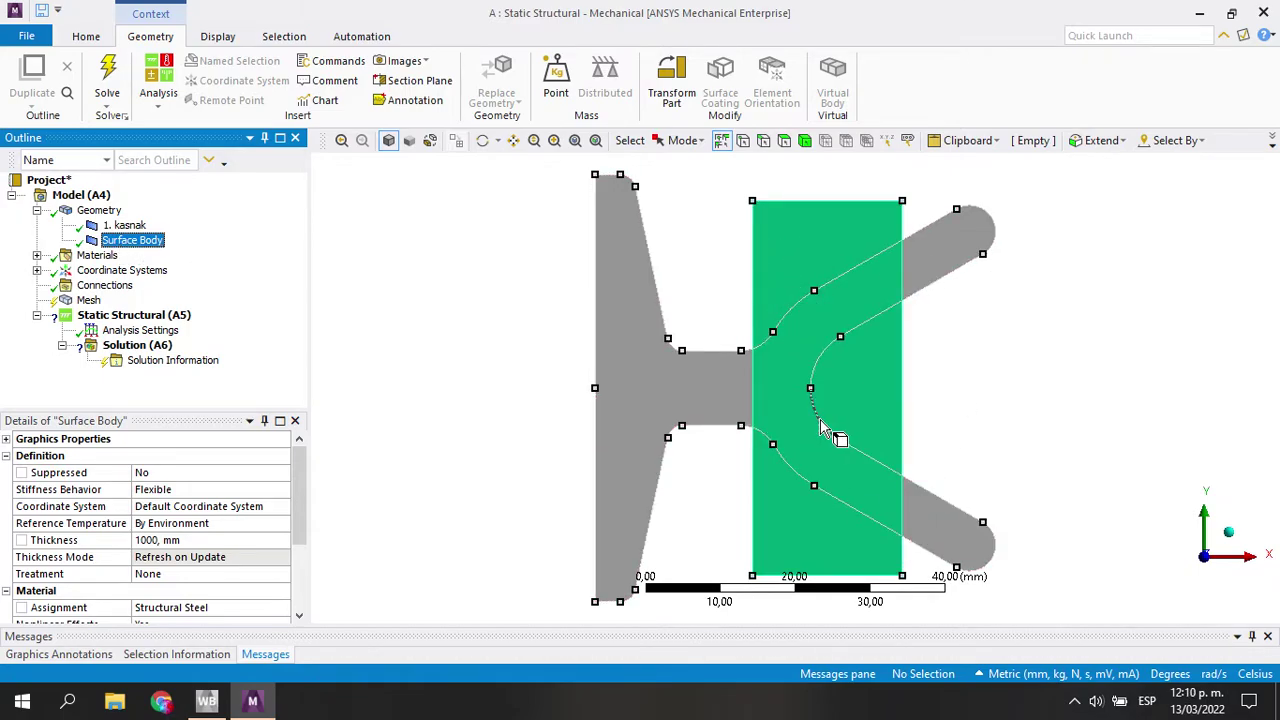
pyautogui.click(98, 211)
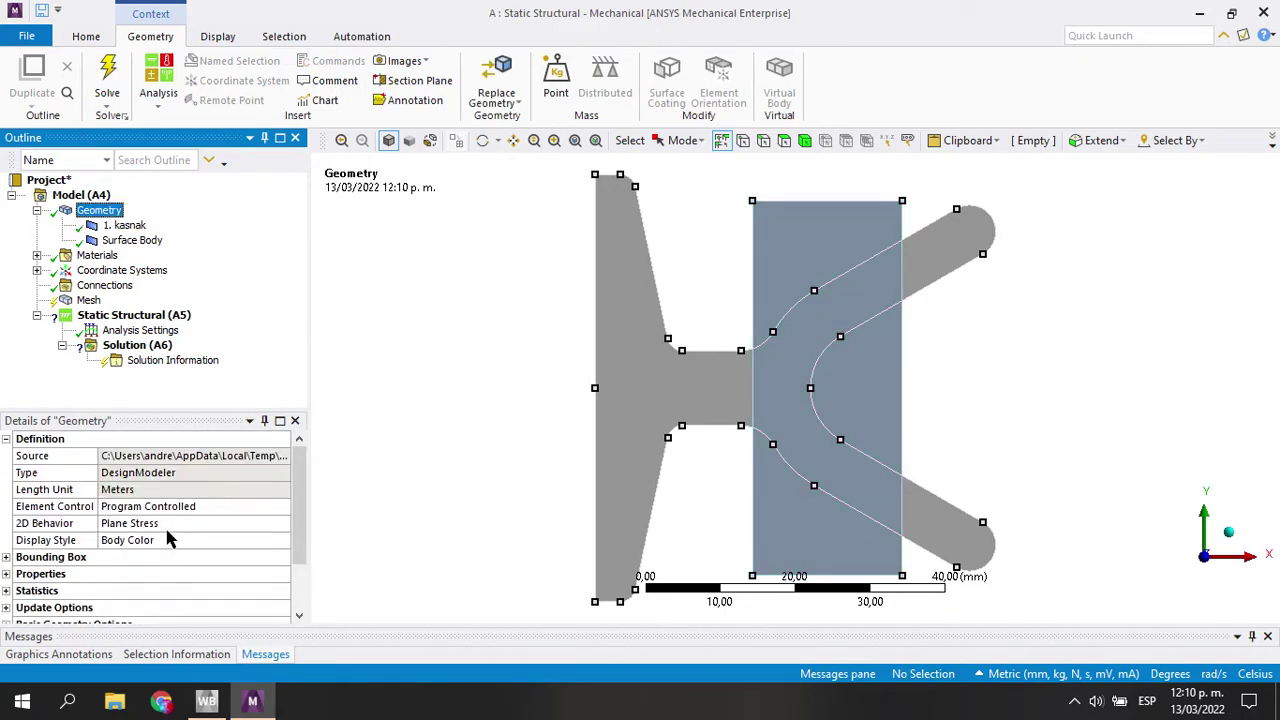
pyautogui.click(180, 527)
pyautogui.click(282, 527)
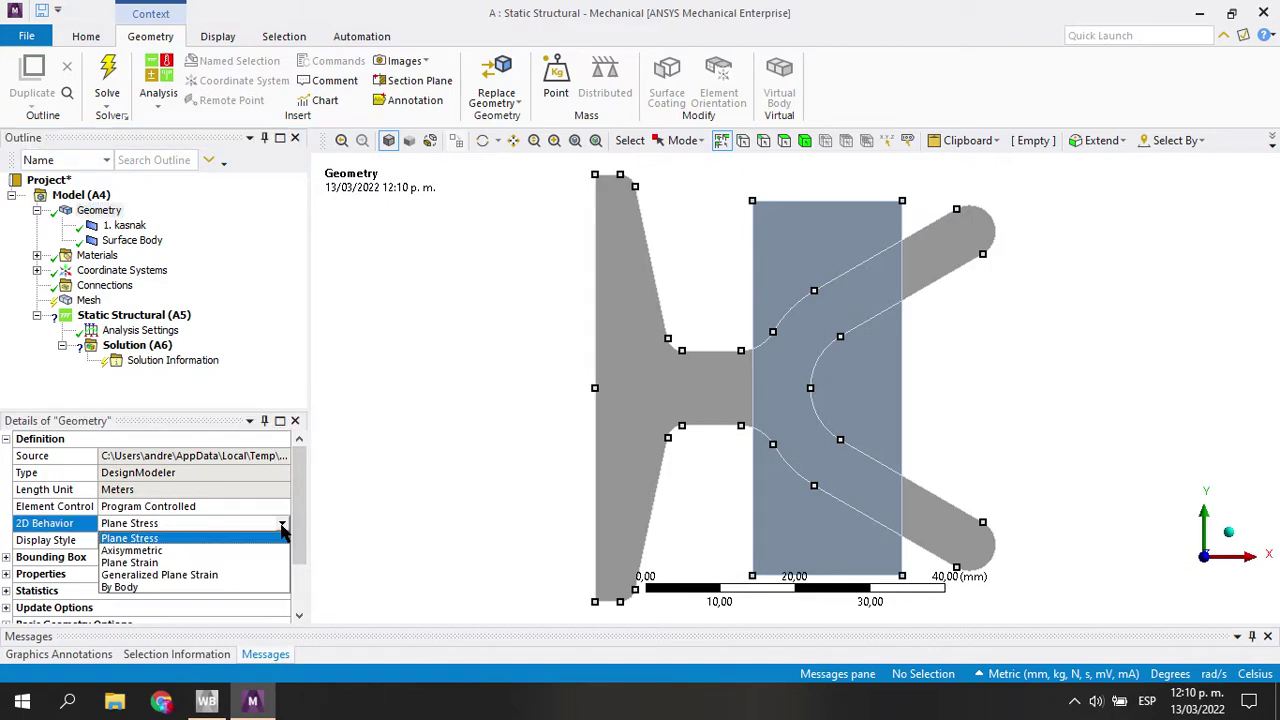
pyautogui.click(213, 551)
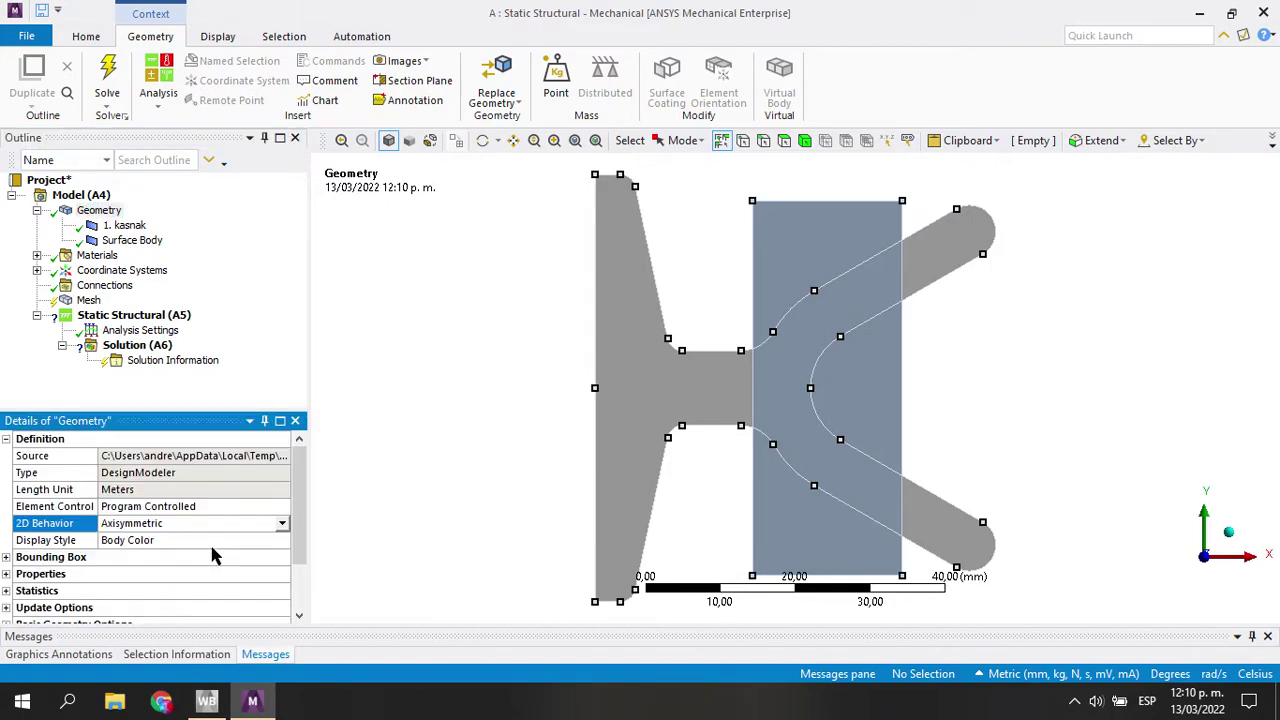
# Review the Materials data and the Coordinate Systems of the model
pyautogui.click(37, 211)
pyautogui.click(97, 225)
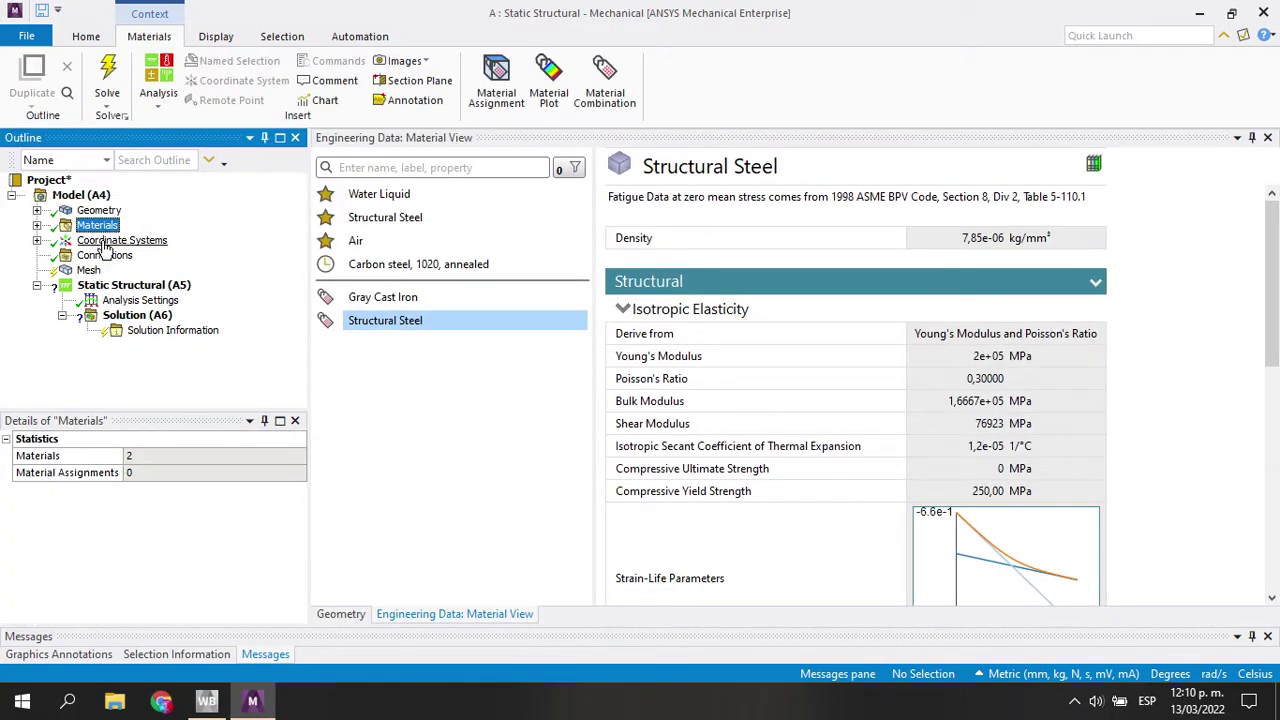
pyautogui.click(110, 241)
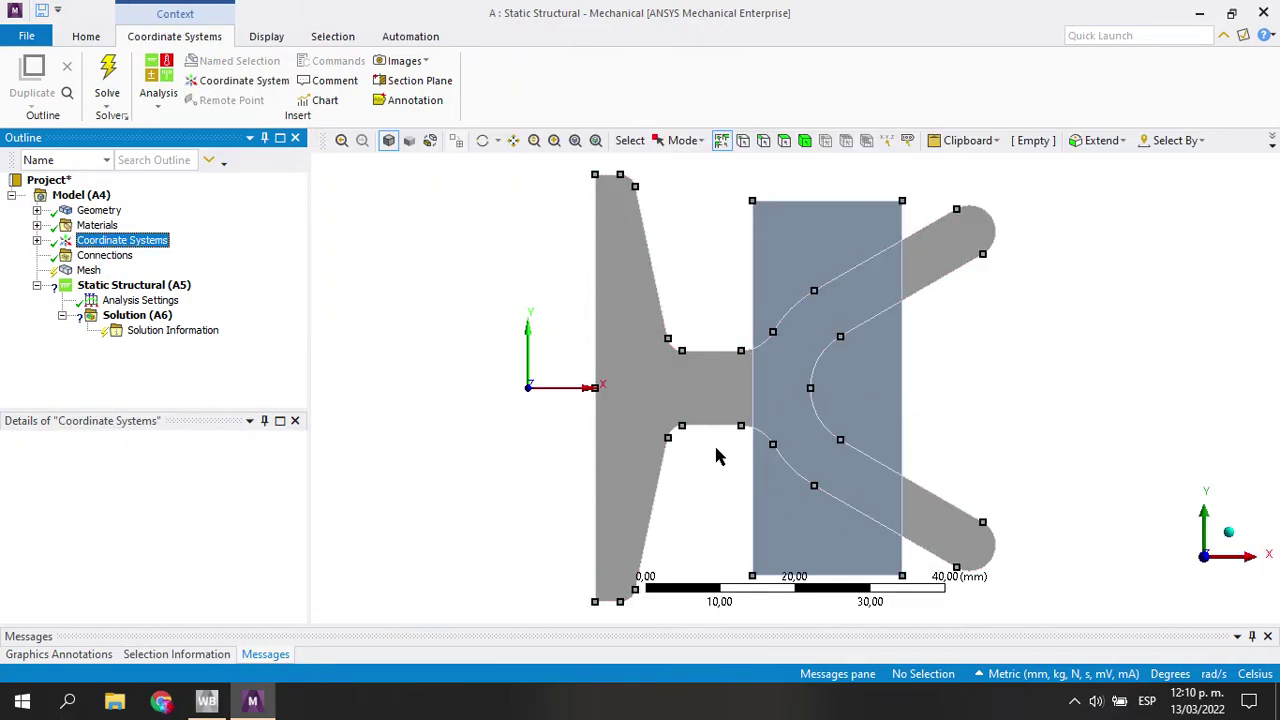
# Add a mesh sizing scoped to the kasnak body with an element size of 1 mm
pyautogui.click(87, 272)
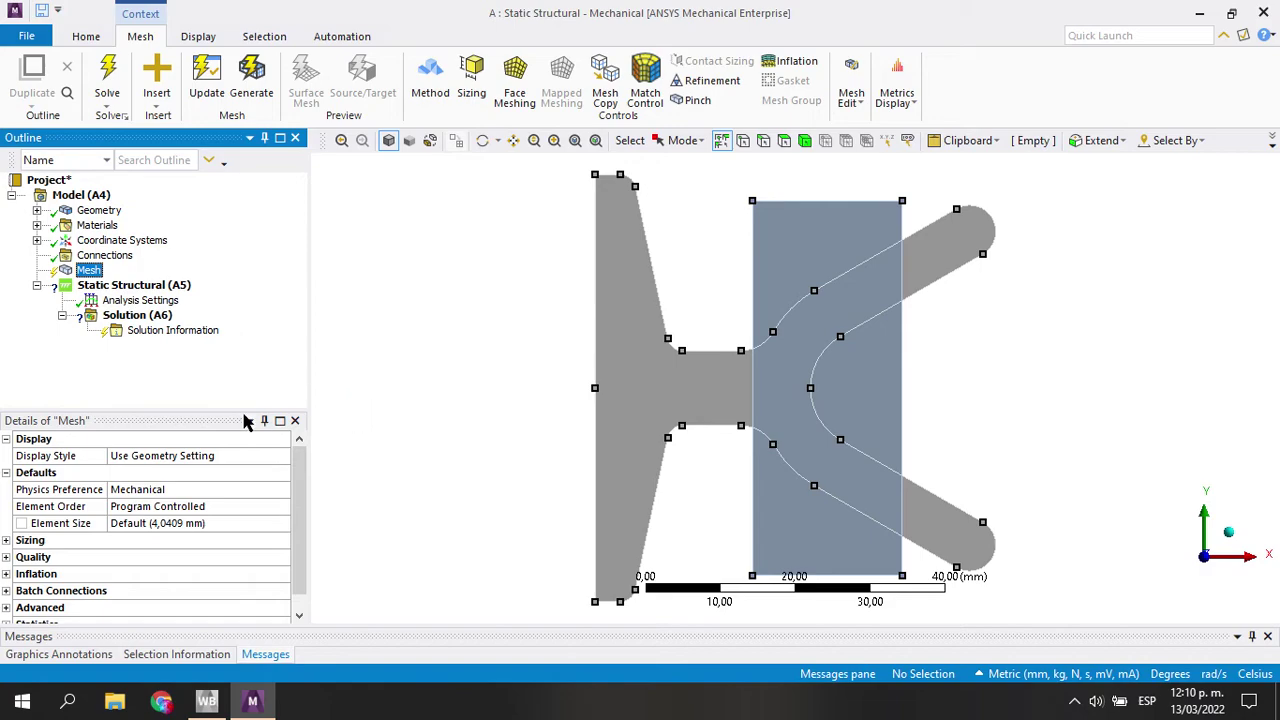
pyautogui.click(470, 75)
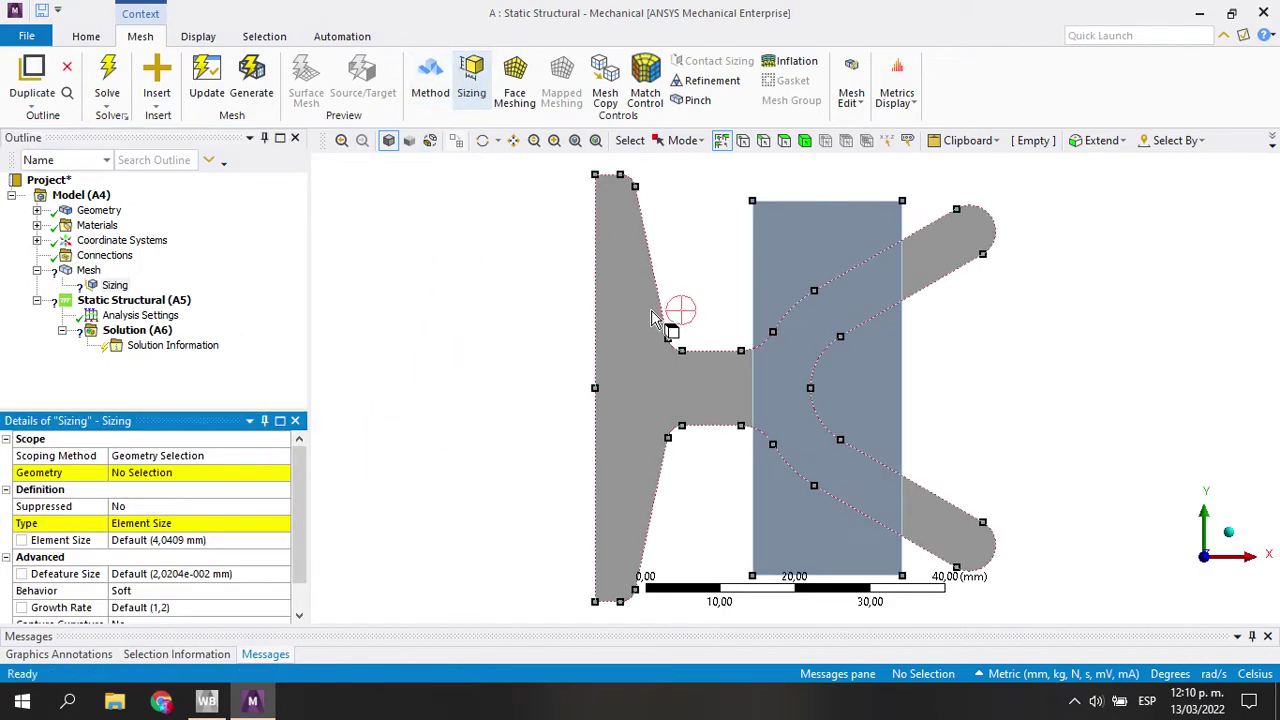
pyautogui.click(805, 141)
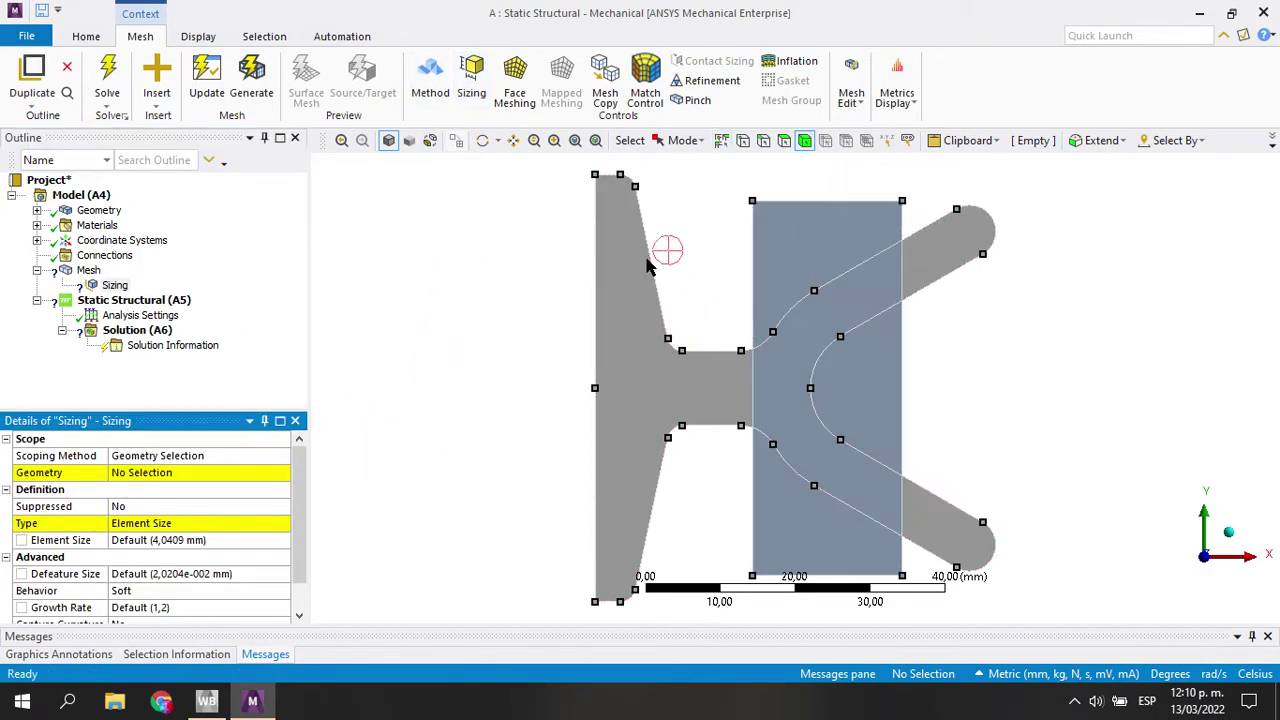
pyautogui.click(624, 343)
pyautogui.click(165, 472)
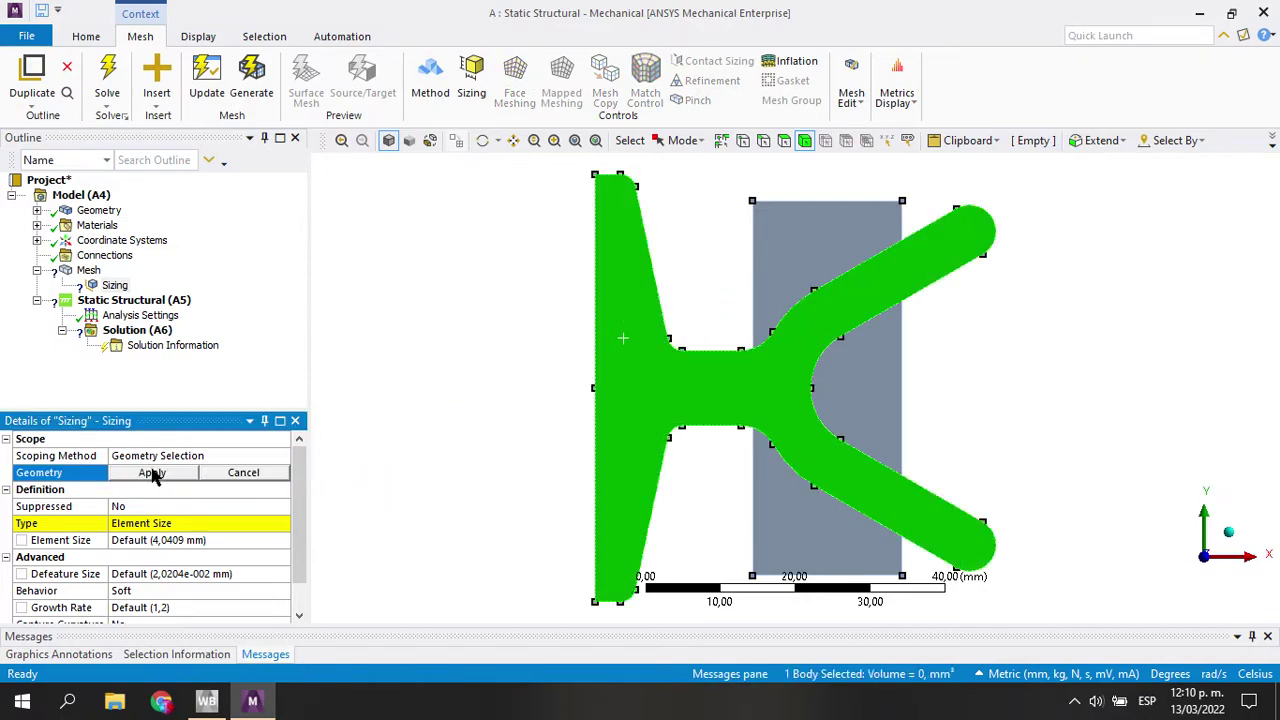
pyautogui.click(150, 473)
pyautogui.click(183, 540)
pyautogui.write('1')
pyautogui.press('Return')
# Generate the mesh on the kasnak body only and inspect its elements
pyautogui.click(637, 400)
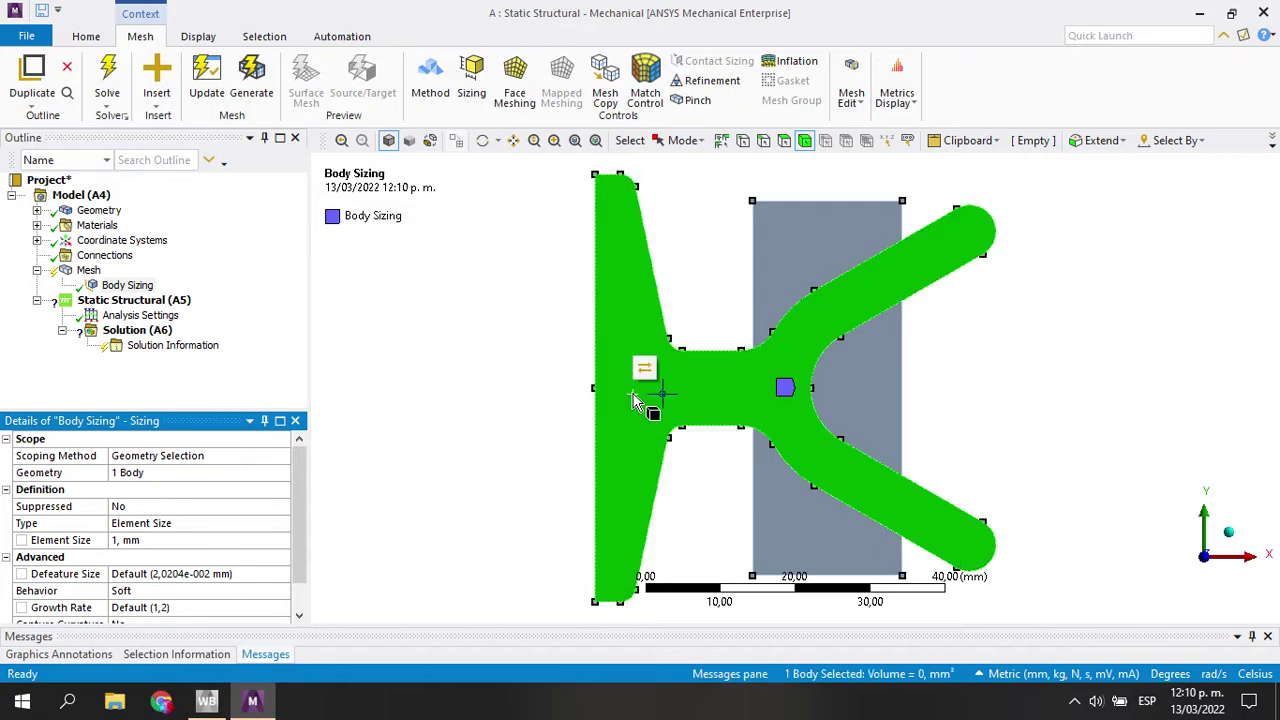
pyautogui.rightClick(633, 397)
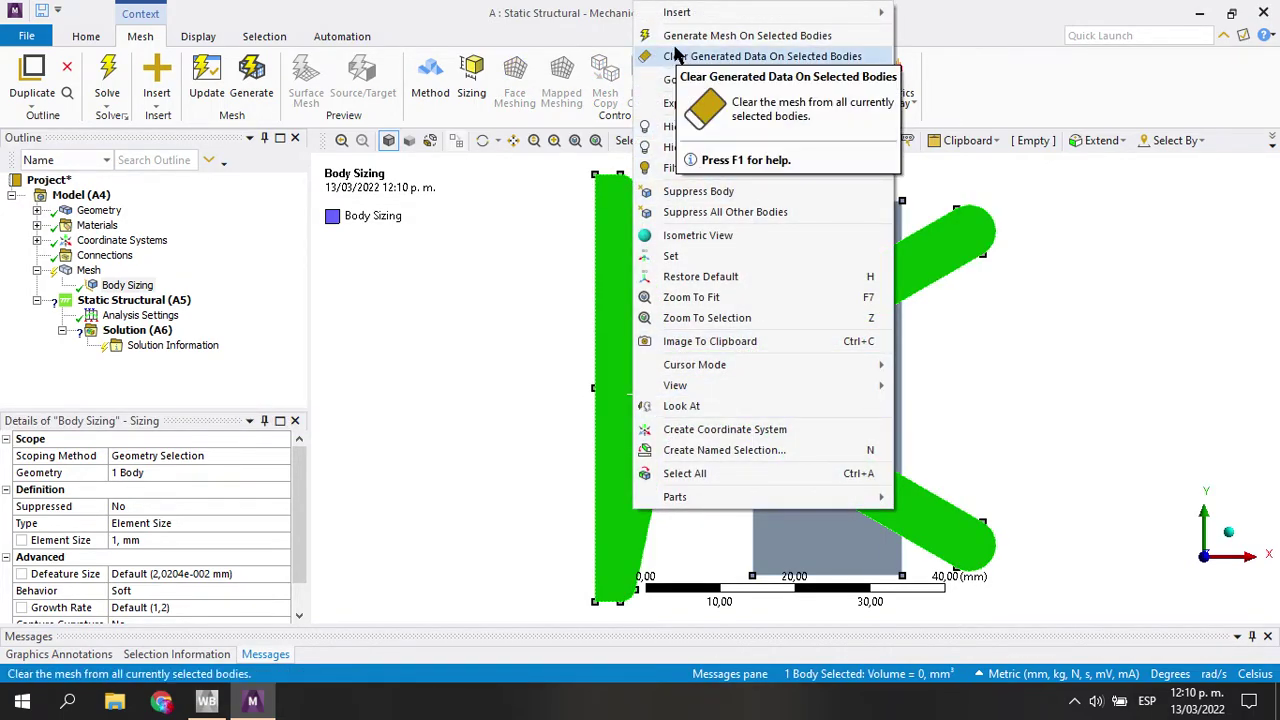
pyautogui.click(716, 36)
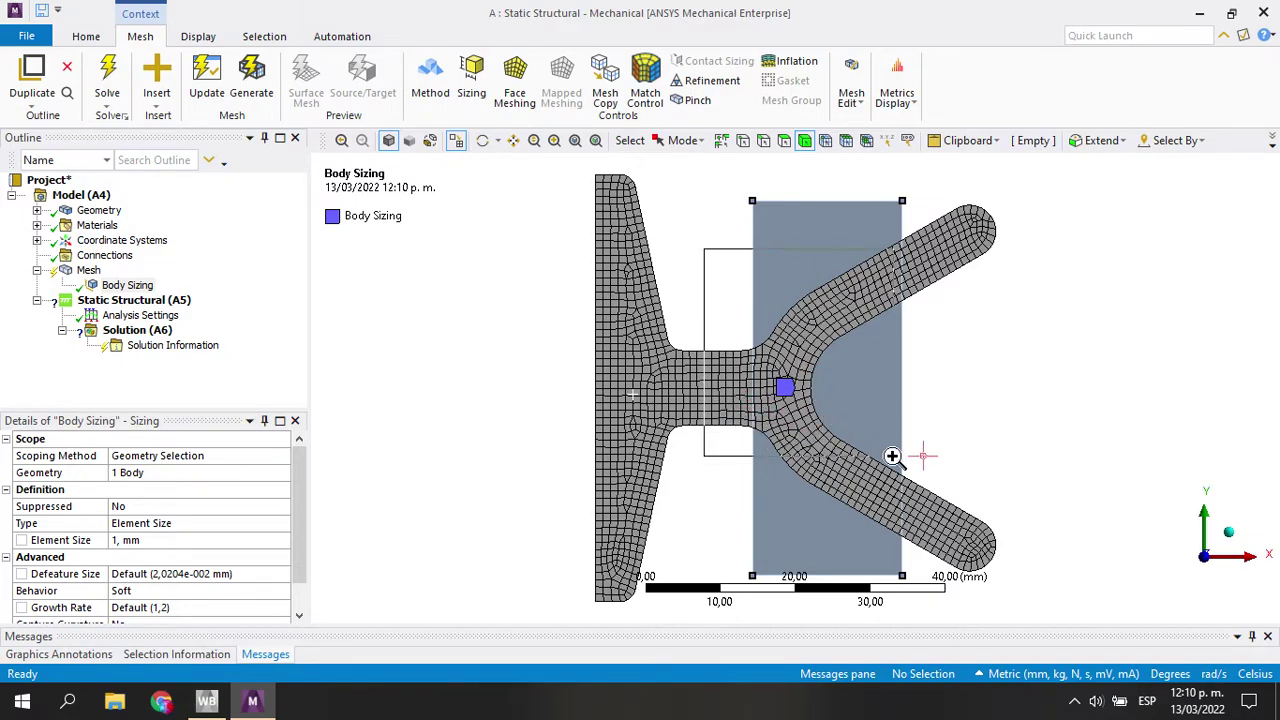
pyautogui.scroll(3, 890, 450)
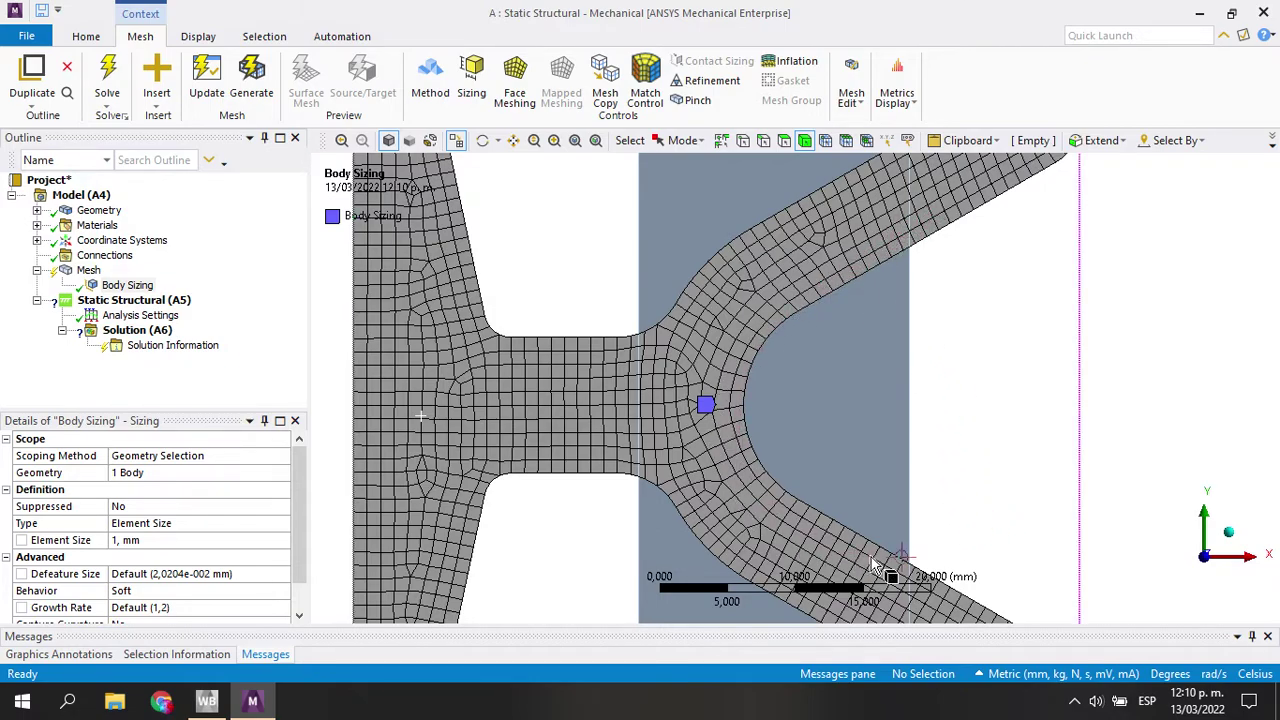
pyautogui.scroll(-2, 770, 360)
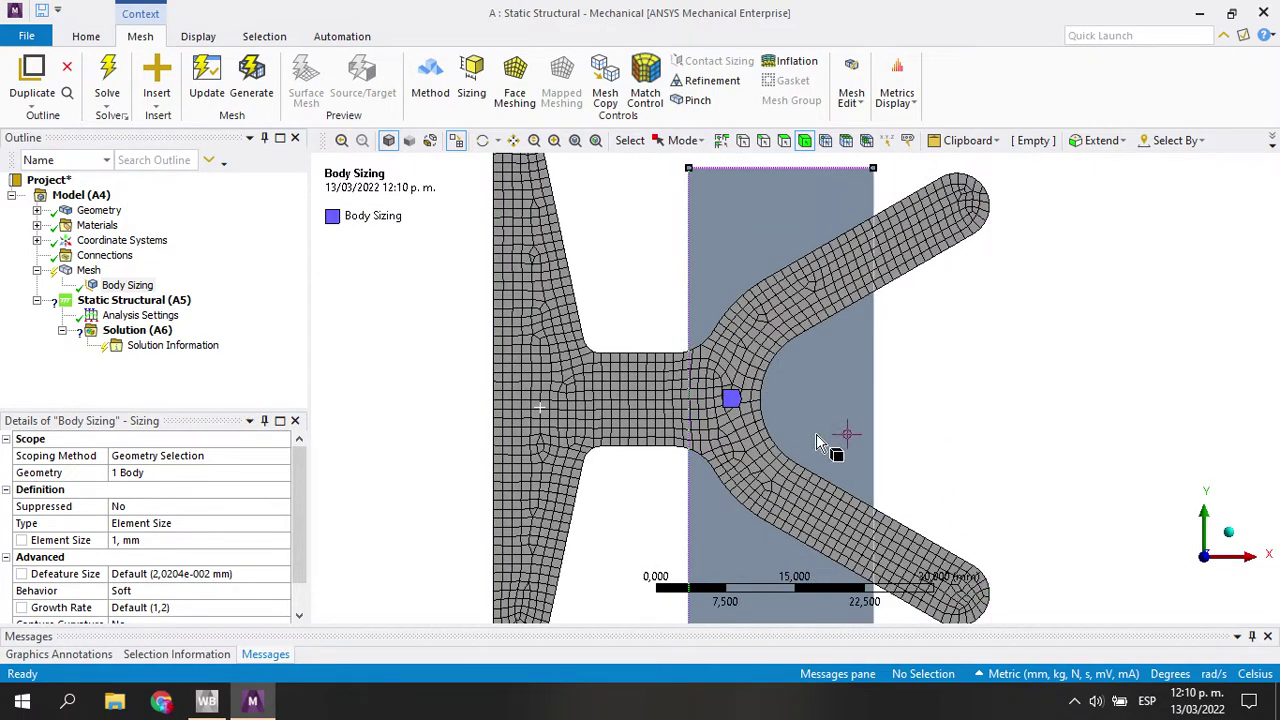
# Add a second mesh sizing on the kasnak body and set its type to Body of Influence
pyautogui.click(471, 80)
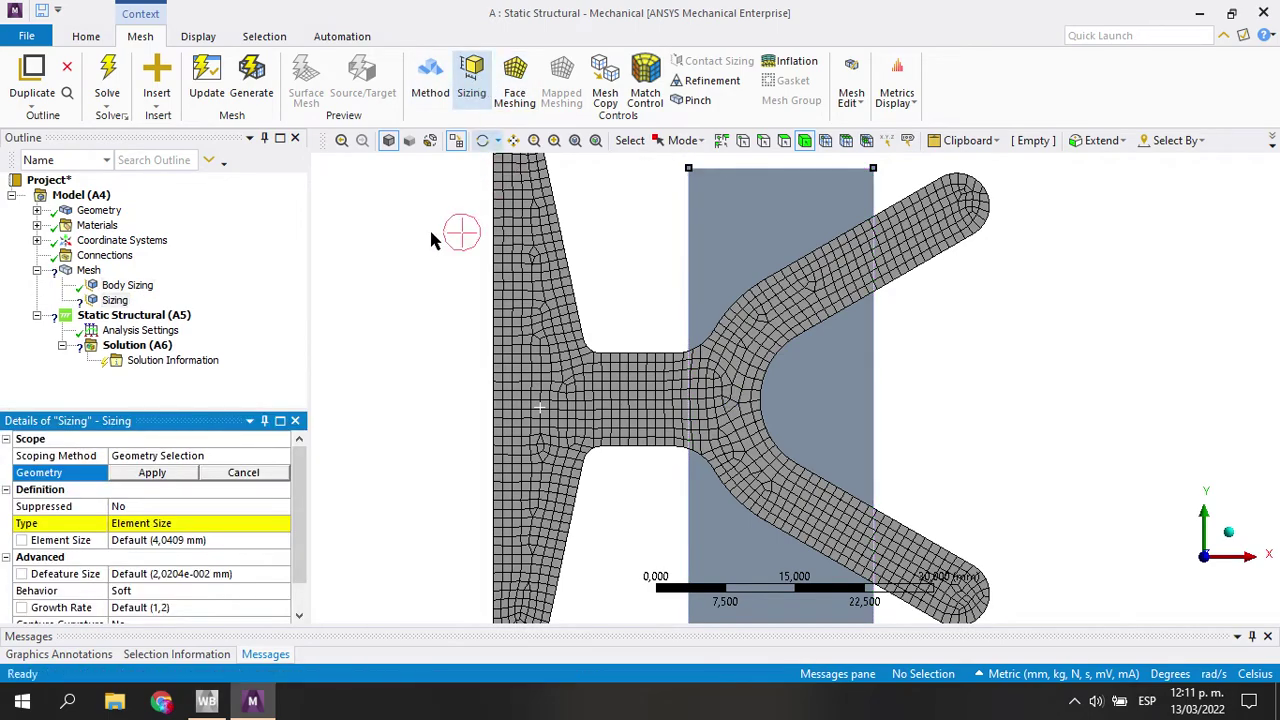
pyautogui.click(611, 390)
pyautogui.click(152, 472)
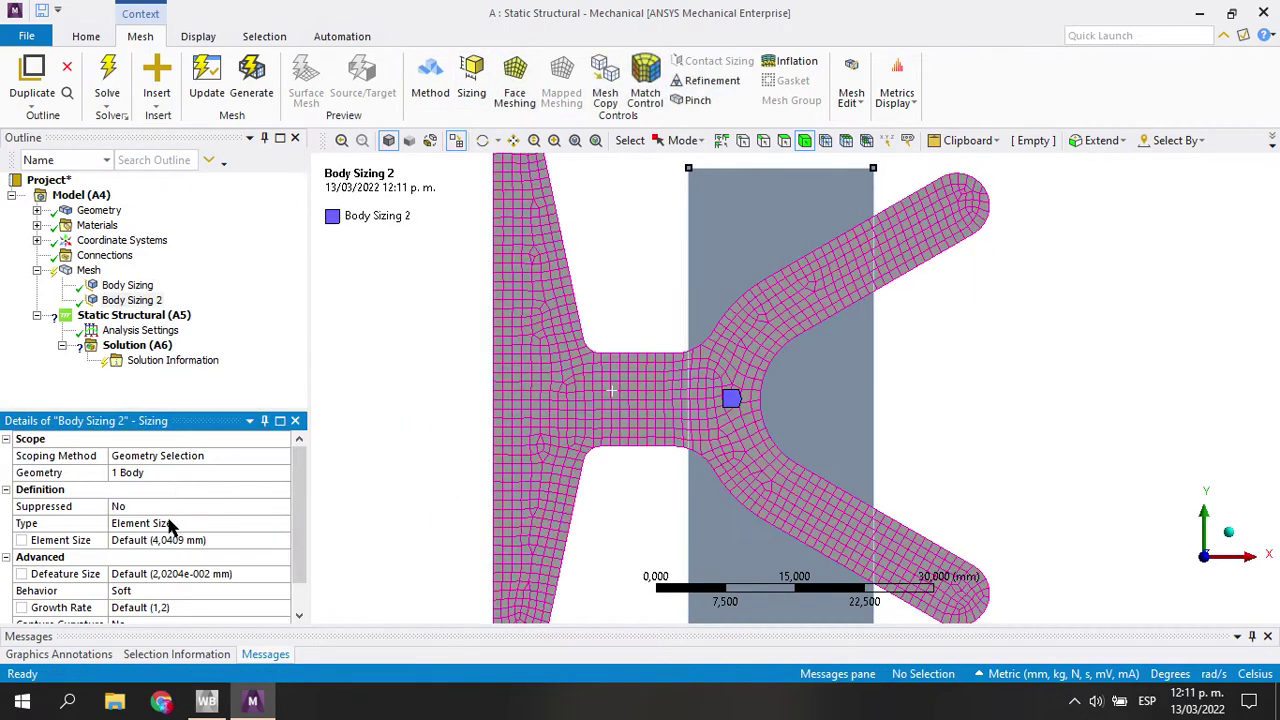
pyautogui.click(171, 524)
pyautogui.click(283, 524)
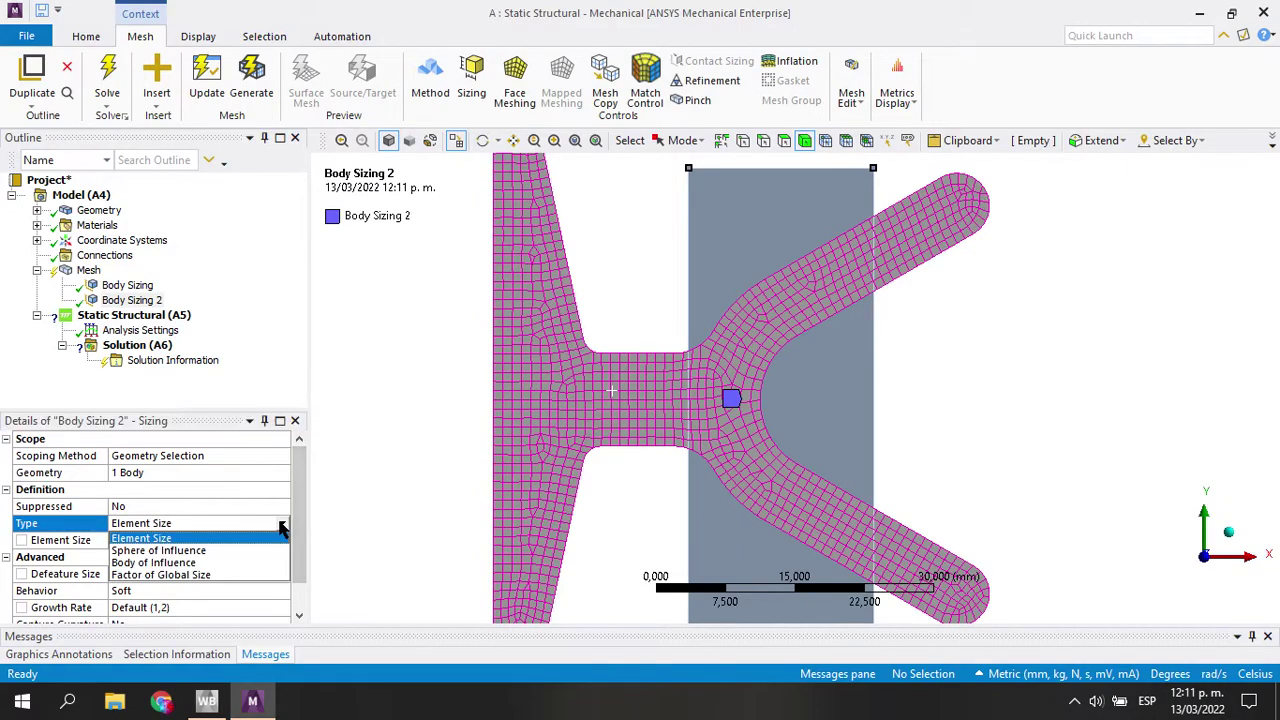
pyautogui.click(247, 566)
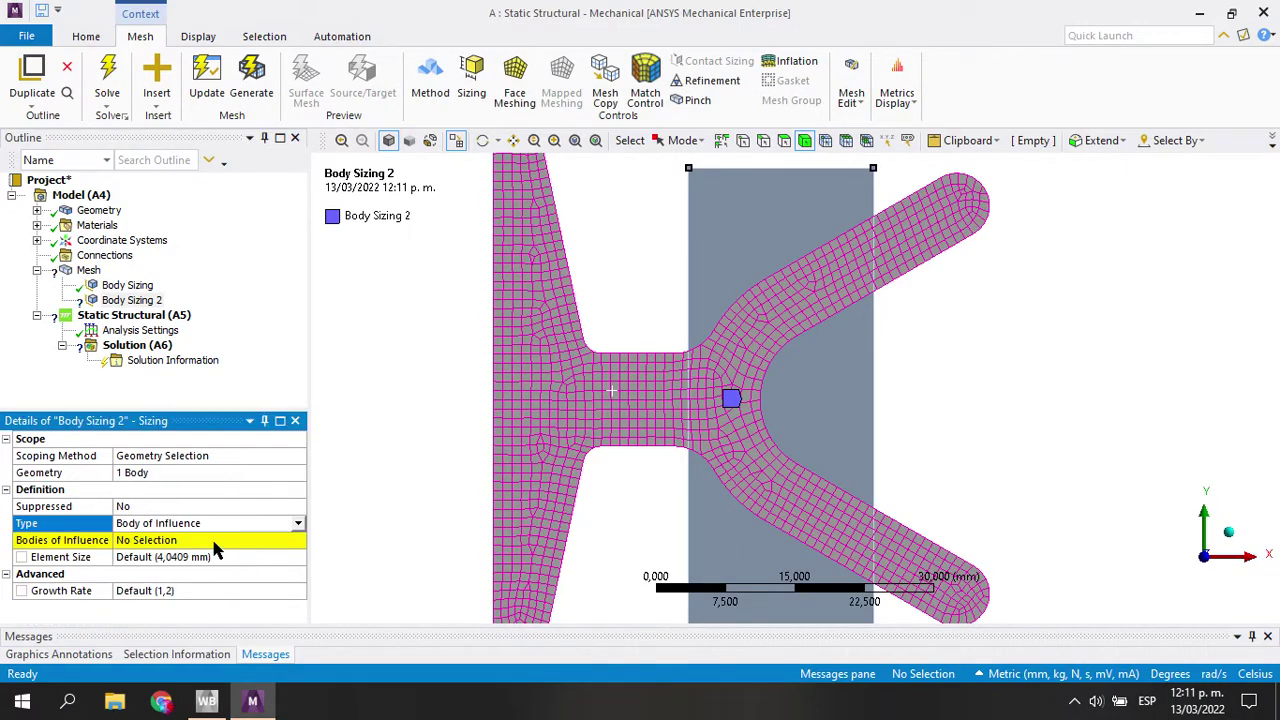
# Assign the rectangular Surface Body as the body of influence and set the element size to 0.5 mm
pyautogui.click(213, 542)
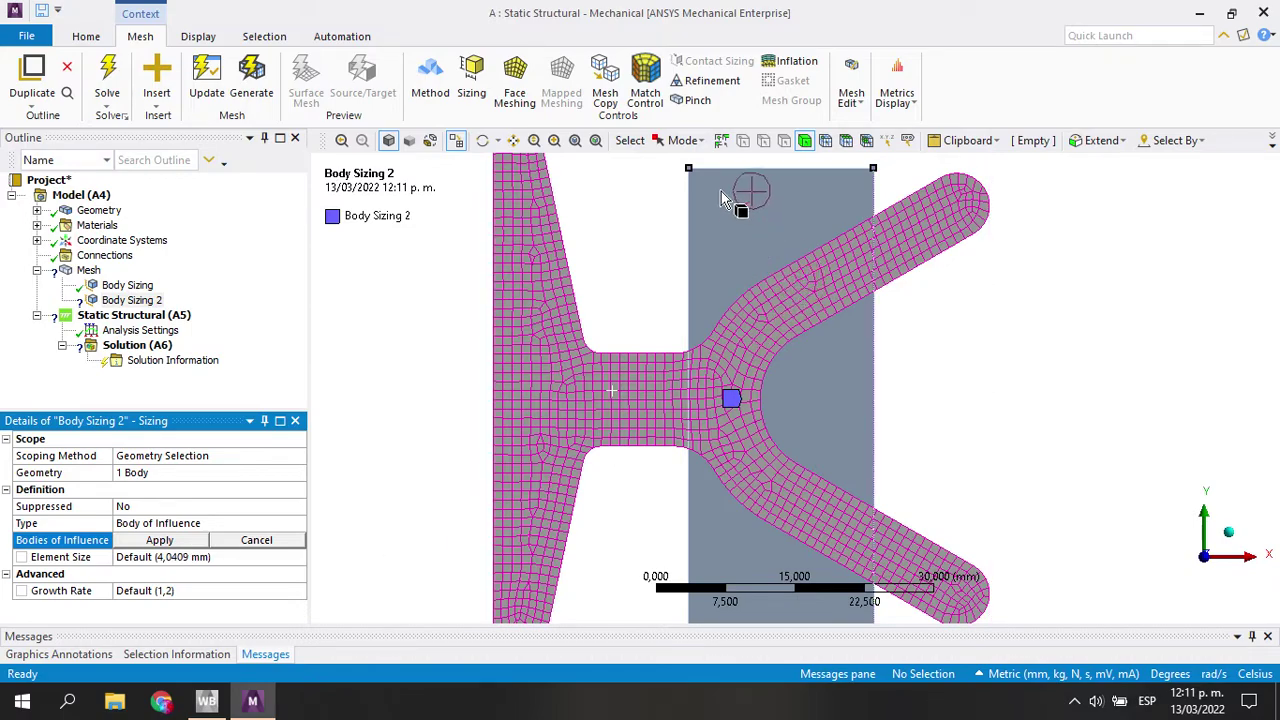
pyautogui.click(721, 190)
pyautogui.click(196, 539)
pyautogui.click(188, 556)
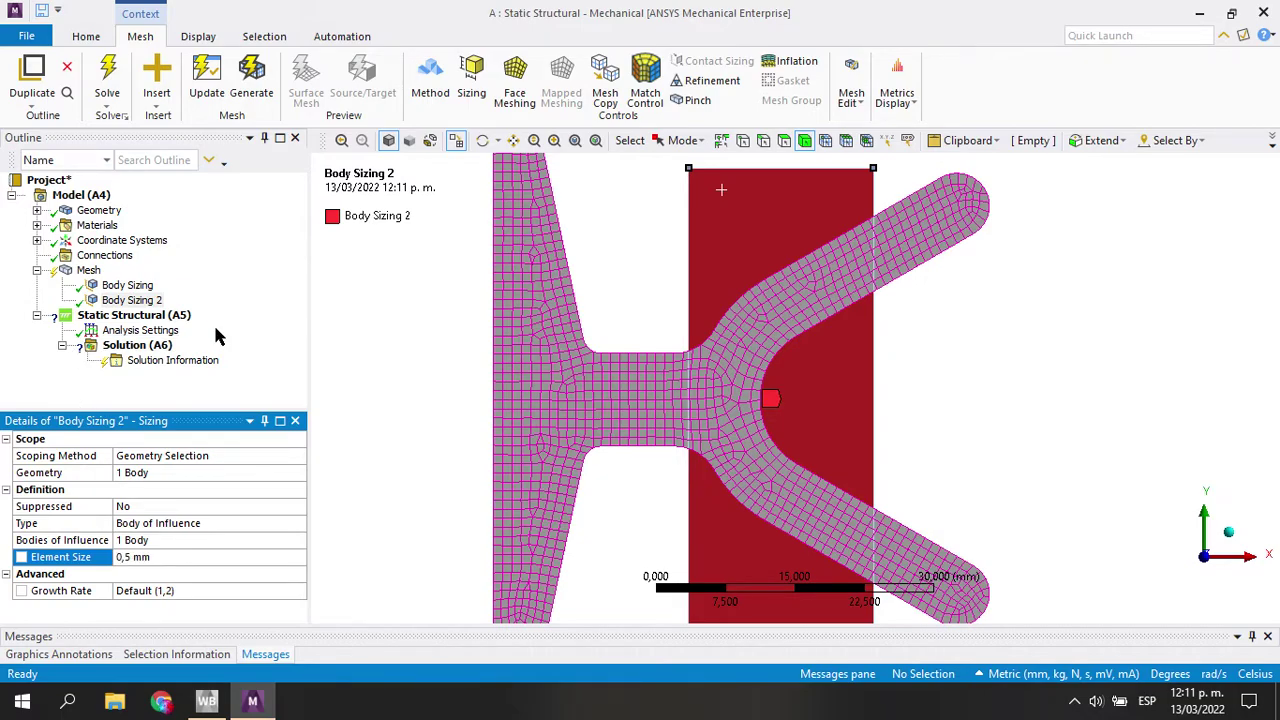
pyautogui.click(125, 288)
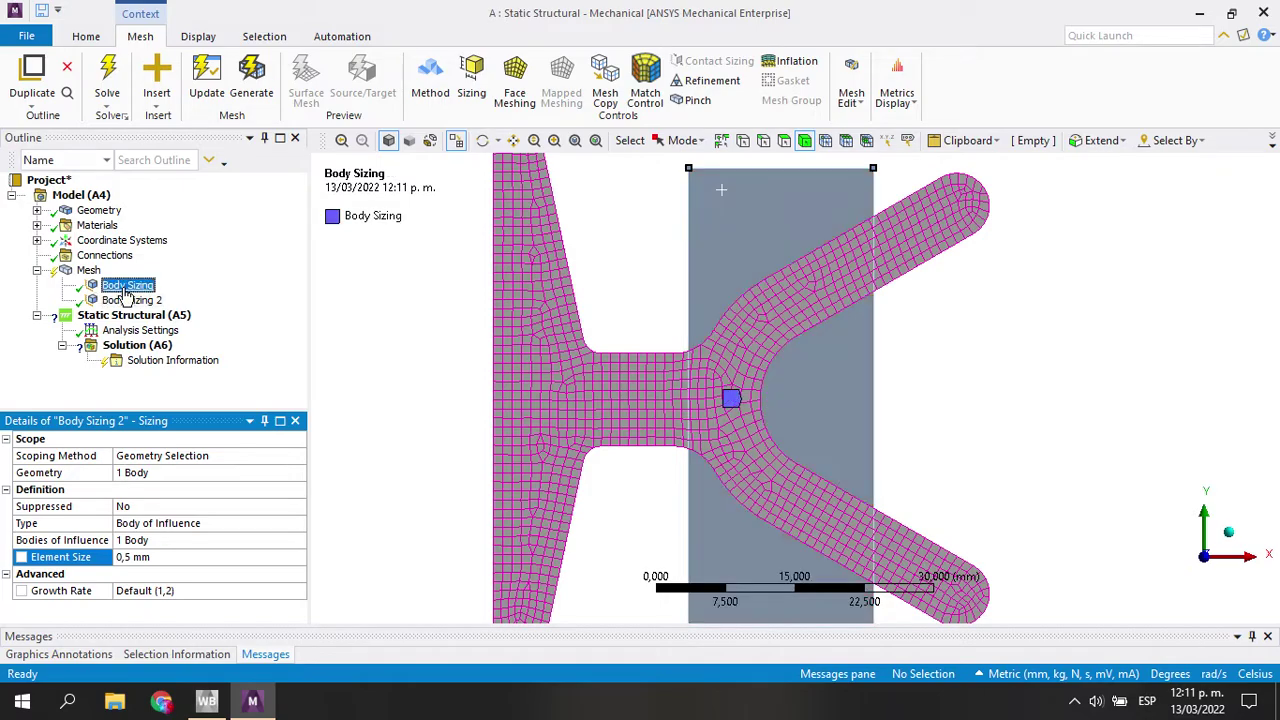
pyautogui.rightClick(125, 290)
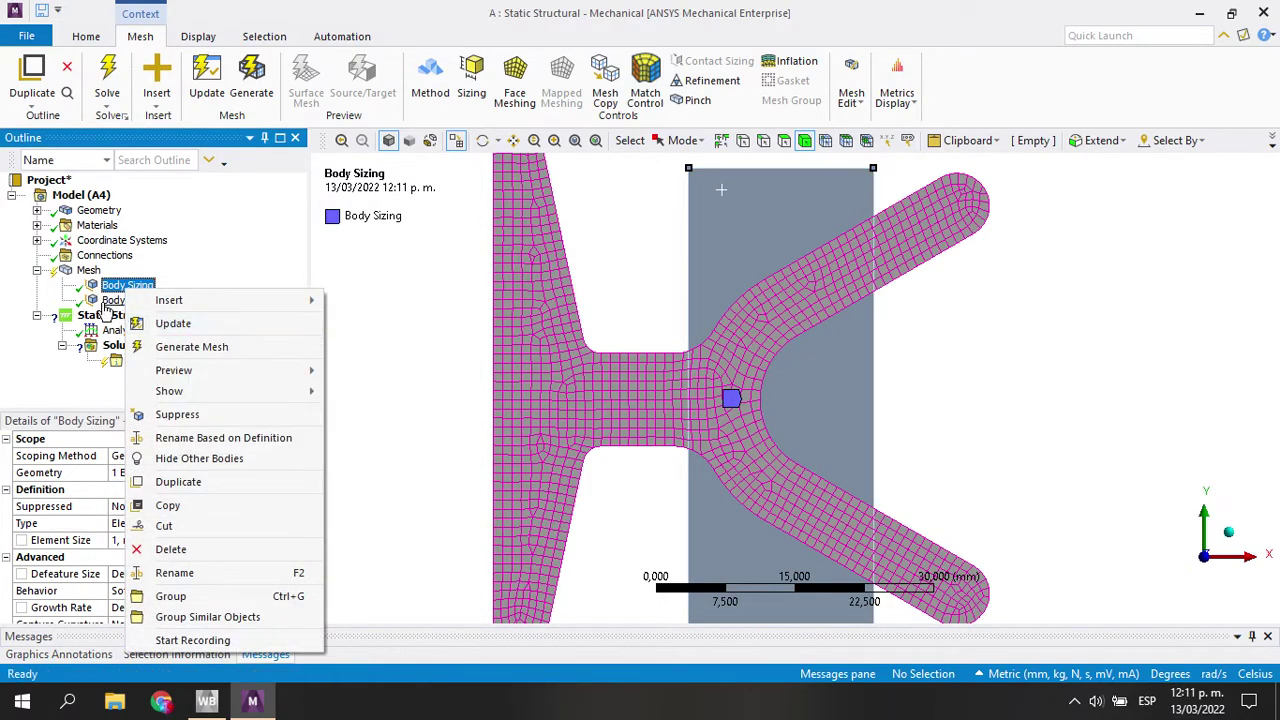
pyautogui.click(108, 300)
pyautogui.rightClick(104, 302)
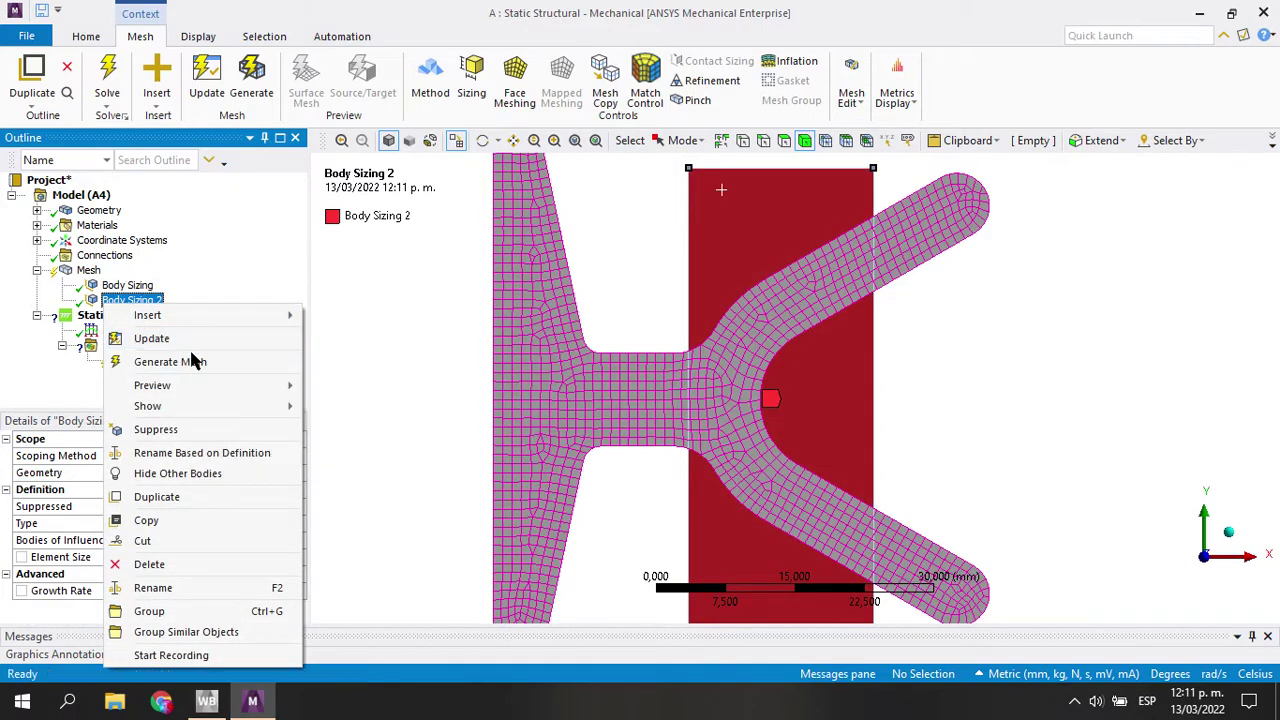
# Clear the kasnak body's existing mesh, regenerate it with both sizings, and inspect the refinement around the groove
pyautogui.click(545, 366)
pyautogui.rightClick(545, 366)
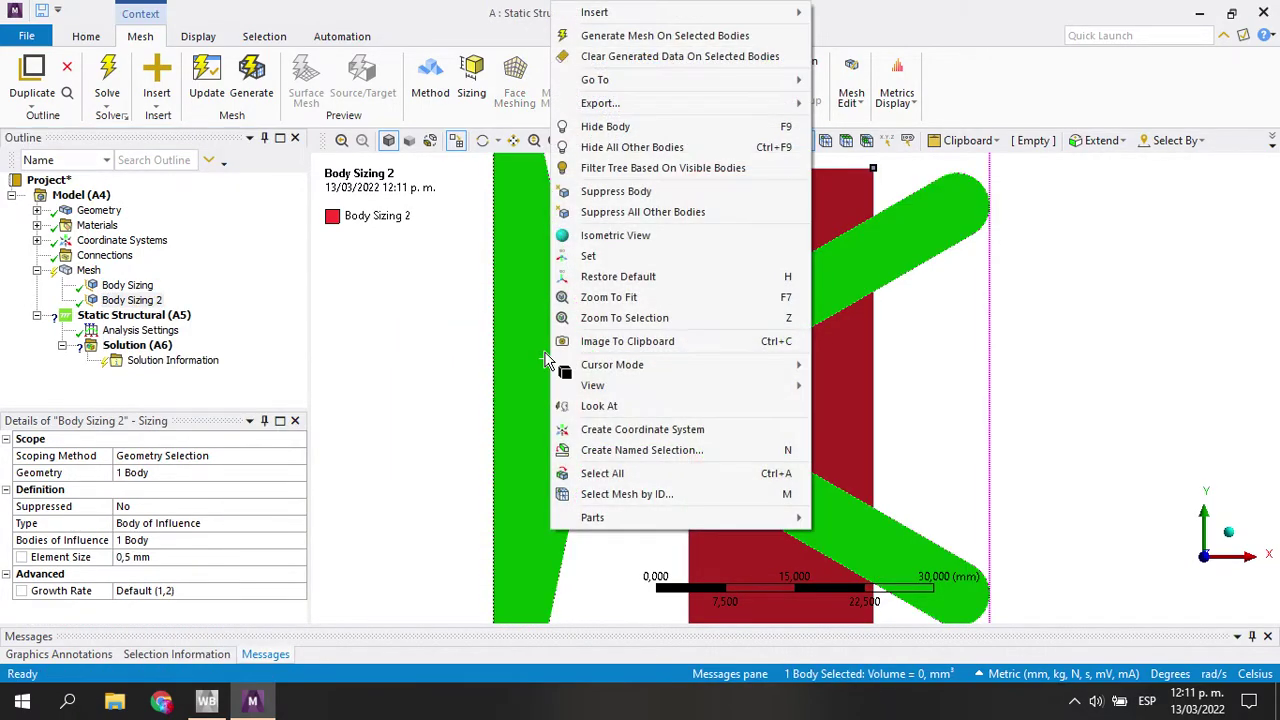
pyautogui.click(620, 58)
pyautogui.click(709, 417)
pyautogui.rightClick(589, 472)
pyautogui.click(597, 45)
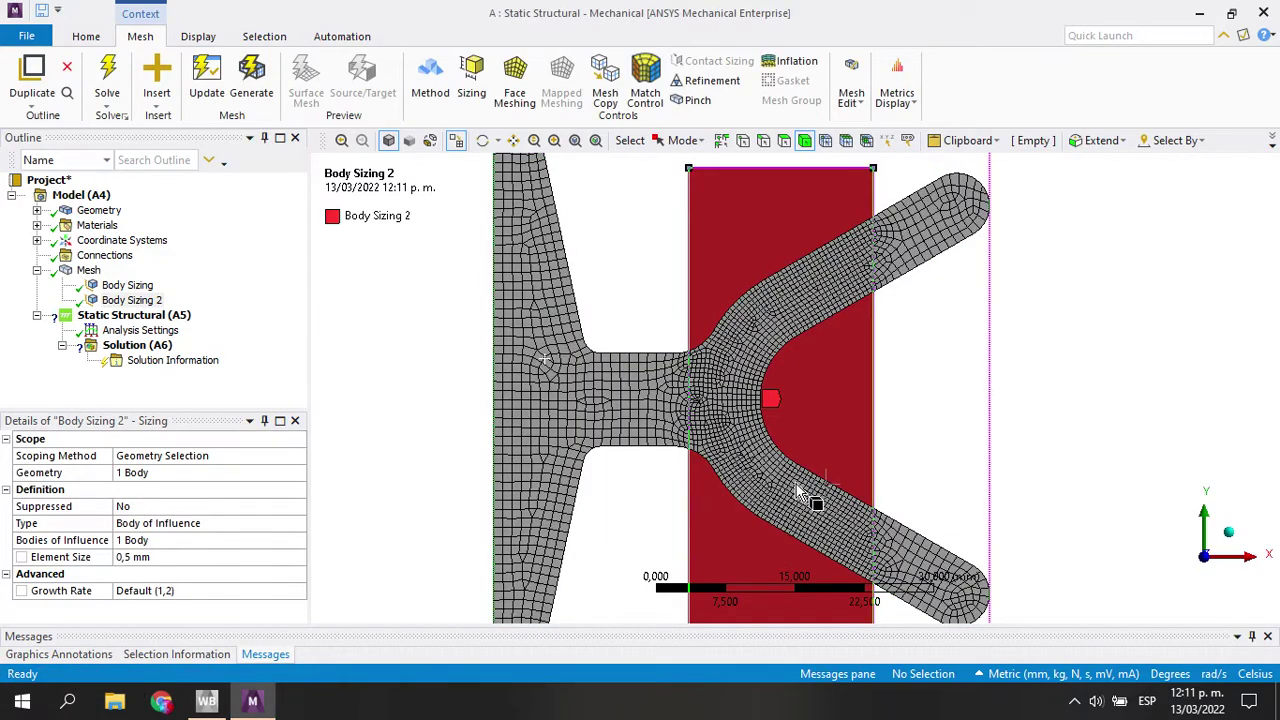
pyautogui.moveTo(712, 272); pyautogui.dragTo(965, 525, button='right')
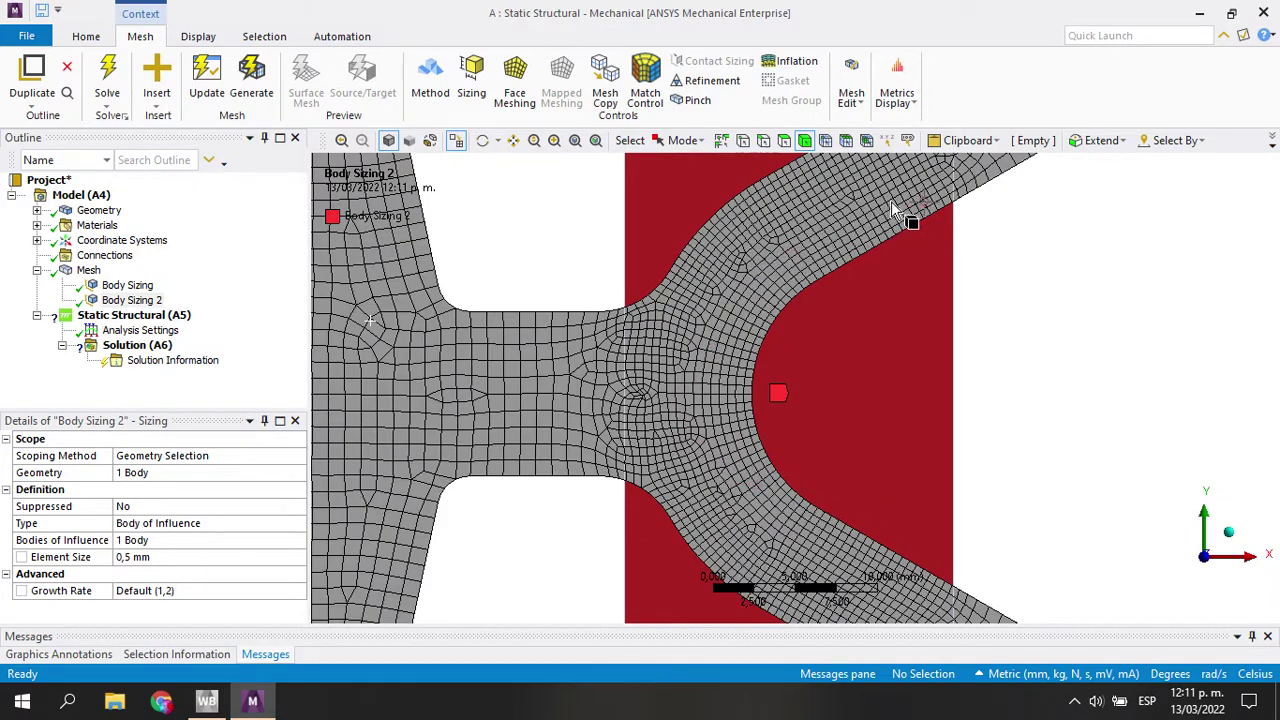
pyautogui.scroll(-3, 743, 495)
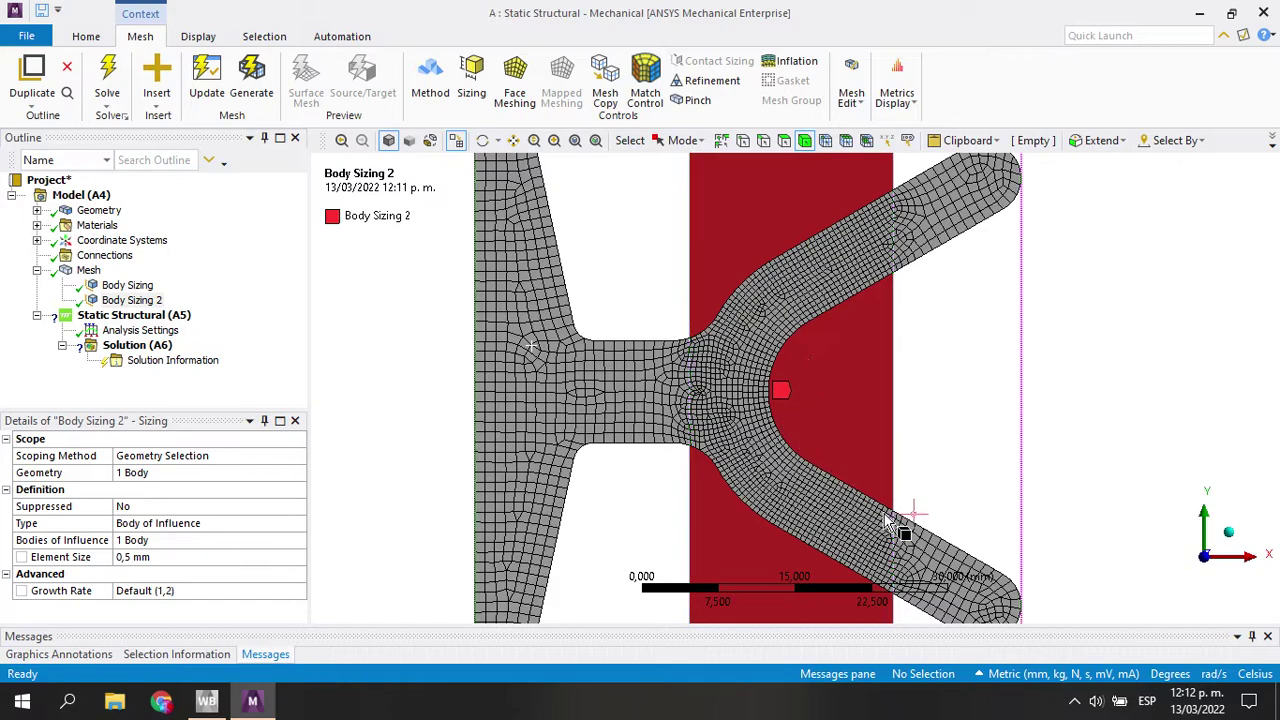
pyautogui.scroll(2, 901, 508)
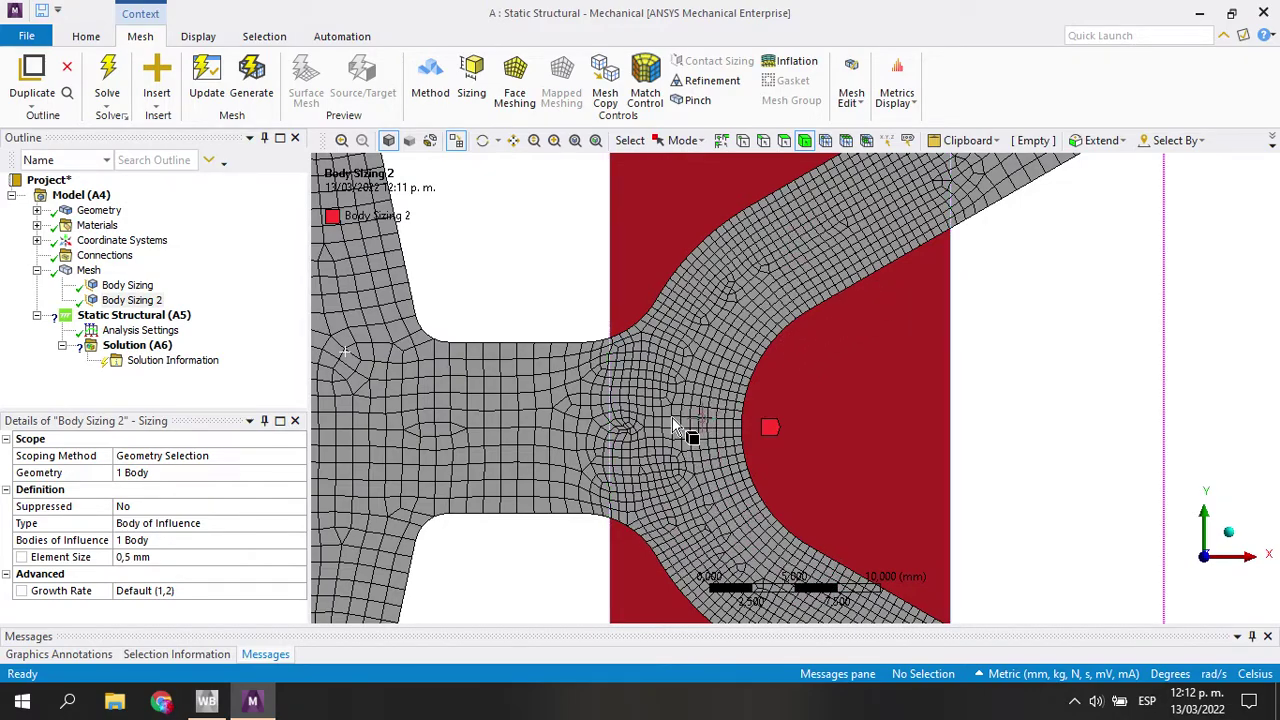
pyautogui.scroll(-3, 690, 428)
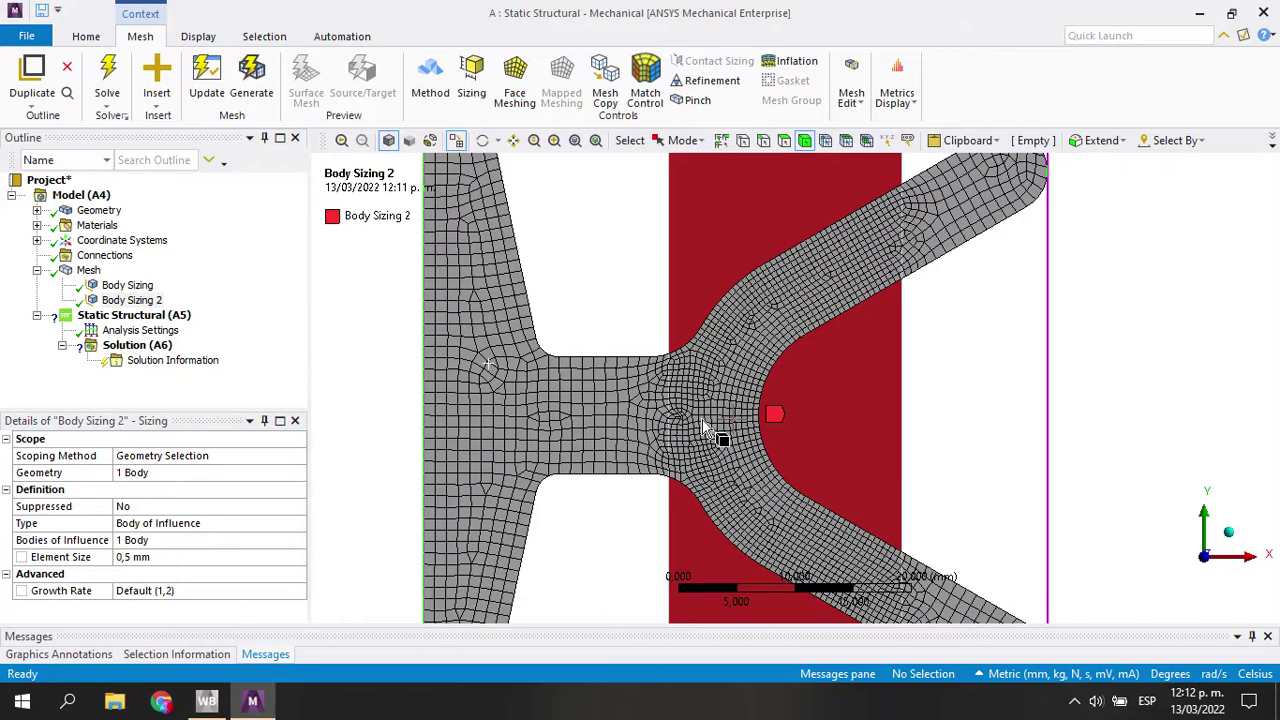
pyautogui.scroll(-1, 705, 428)
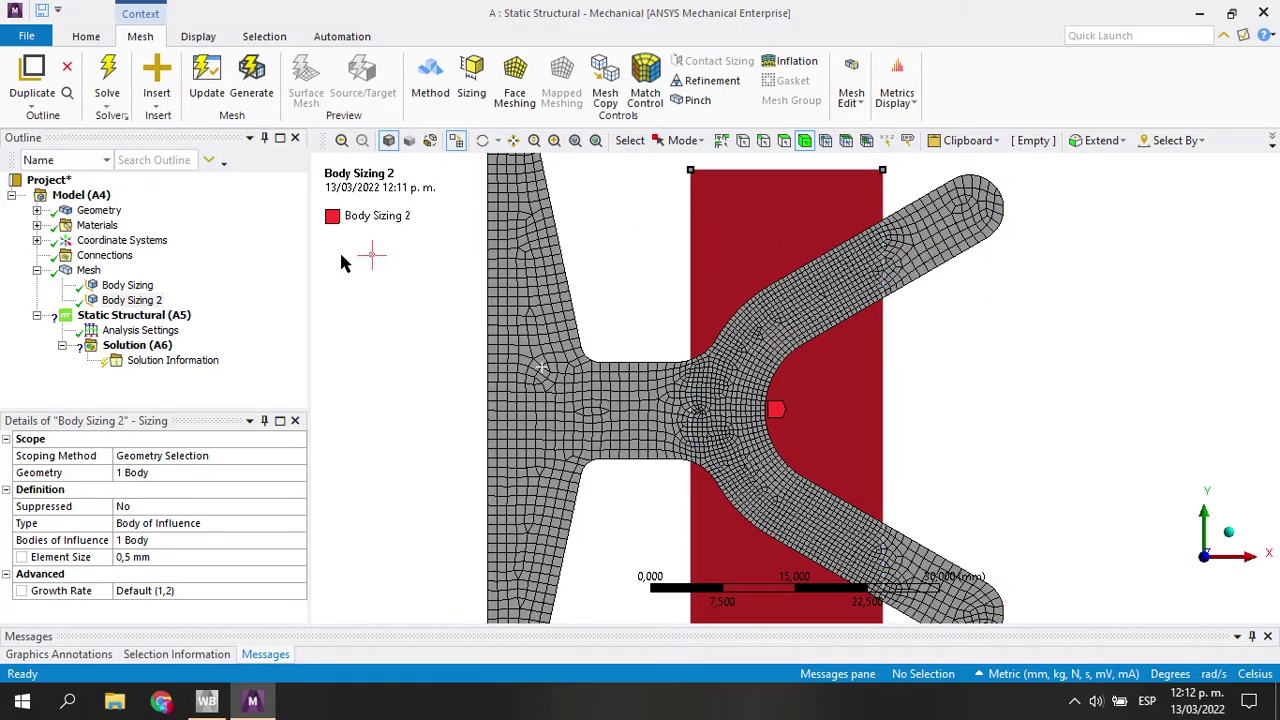
# Hide the rectangular Surface Body so that only the meshed pulley section is displayed
pyautogui.click(36, 210)
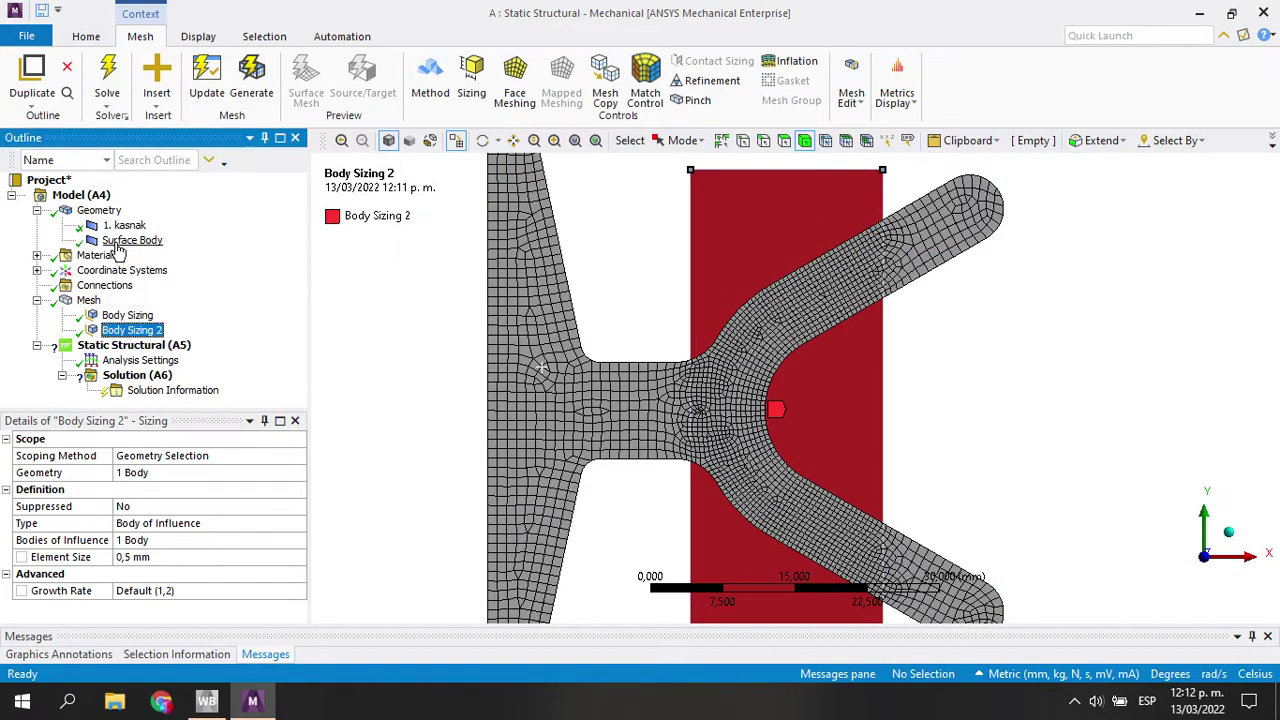
pyautogui.click(133, 240)
pyautogui.rightClick(133, 240)
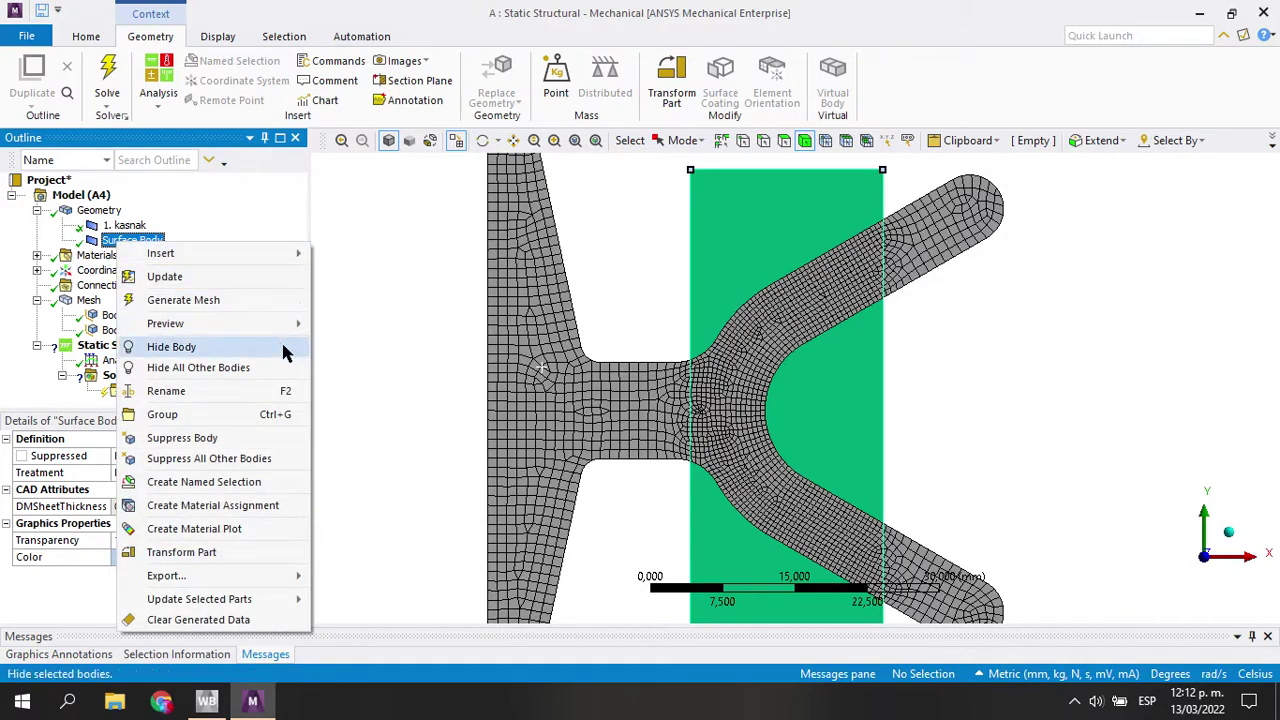
pyautogui.click(205, 347)
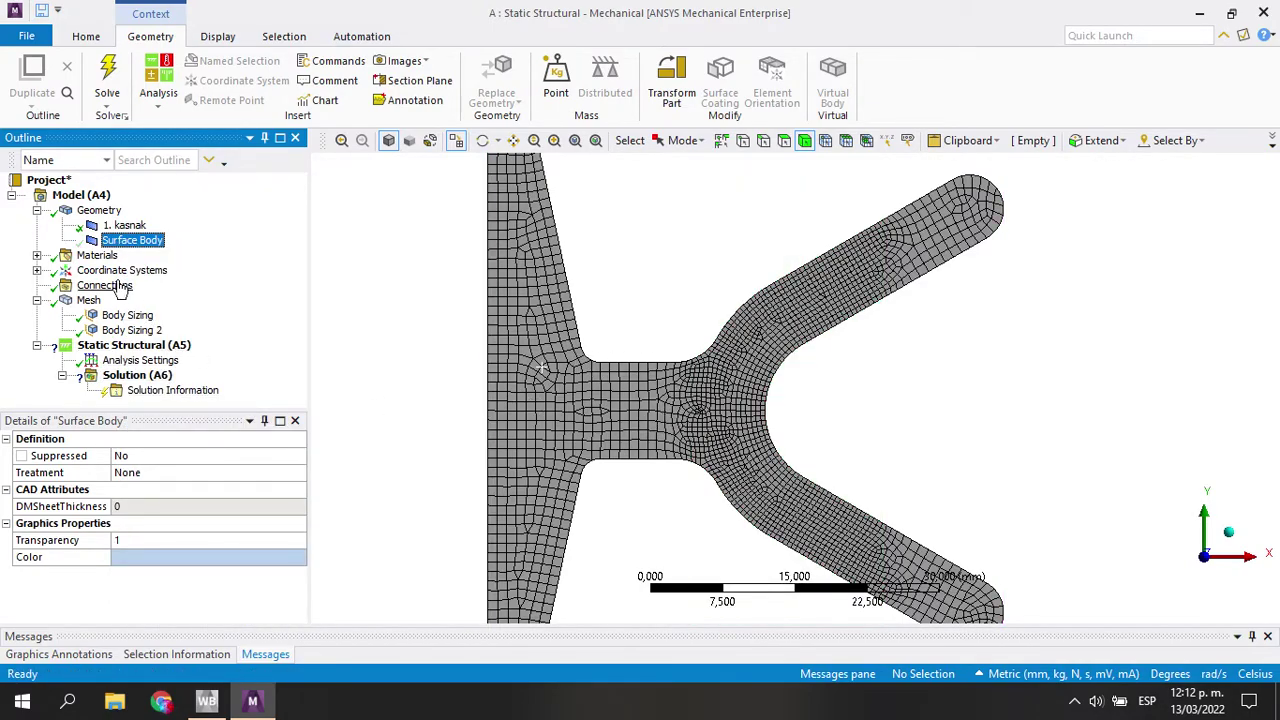
pyautogui.click(13, 196)
pyautogui.click(13, 196)
pyautogui.click(13, 196)
pyautogui.click(13, 196)
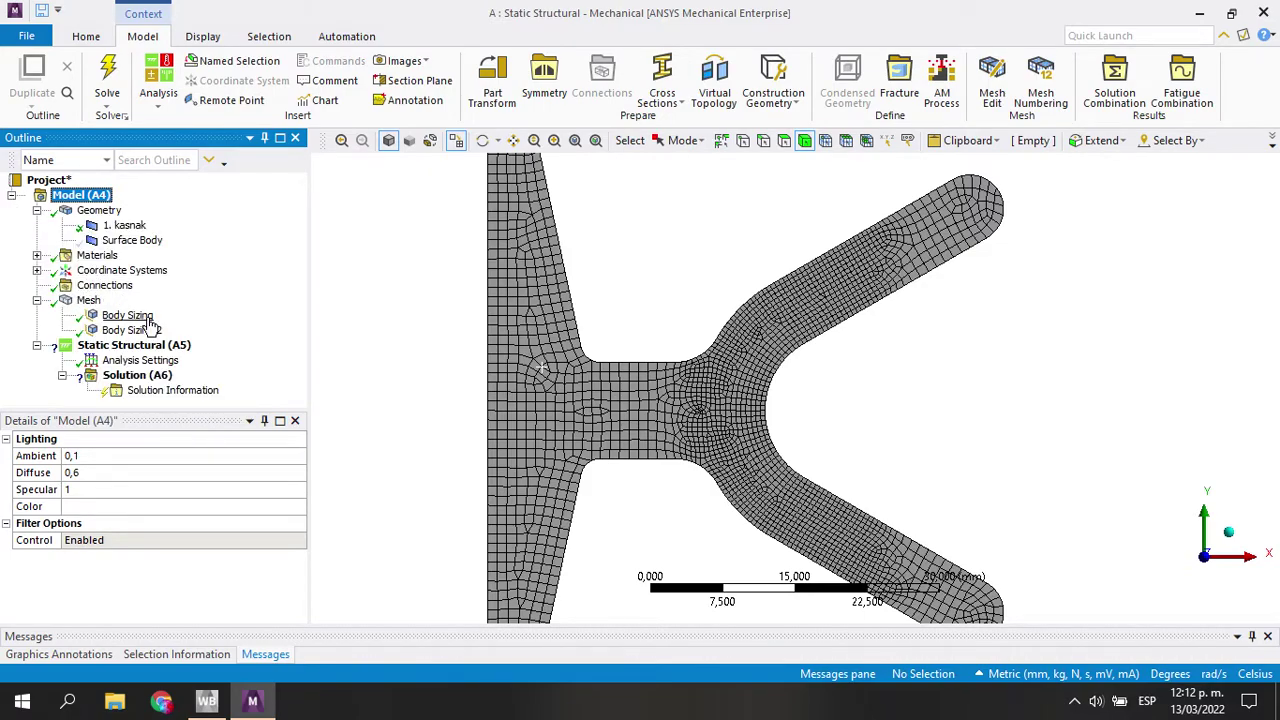
# Add a displacement support on the two collinear edges of the hub bore and set its X component to 0 mm
pyautogui.click(130, 345)
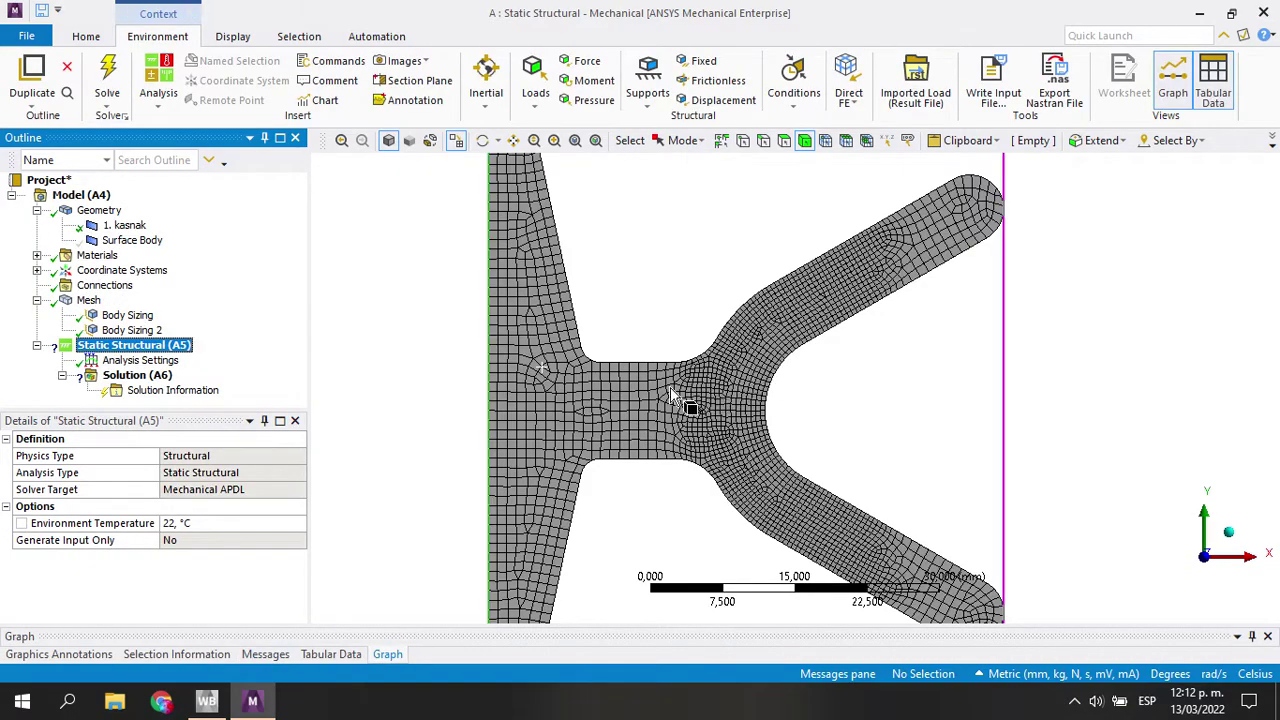
pyautogui.scroll(2, 909, 449)
pyautogui.scroll(-3, 945, 451)
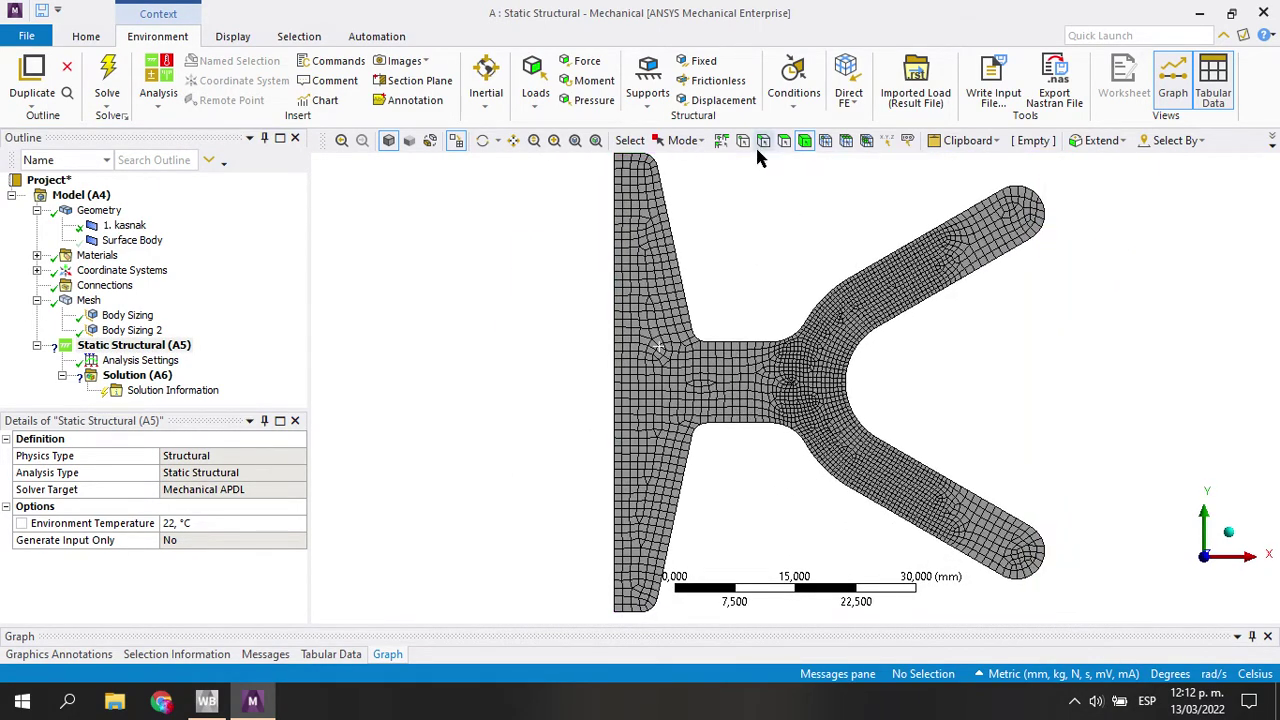
pyautogui.click(763, 140)
pyautogui.click(715, 100)
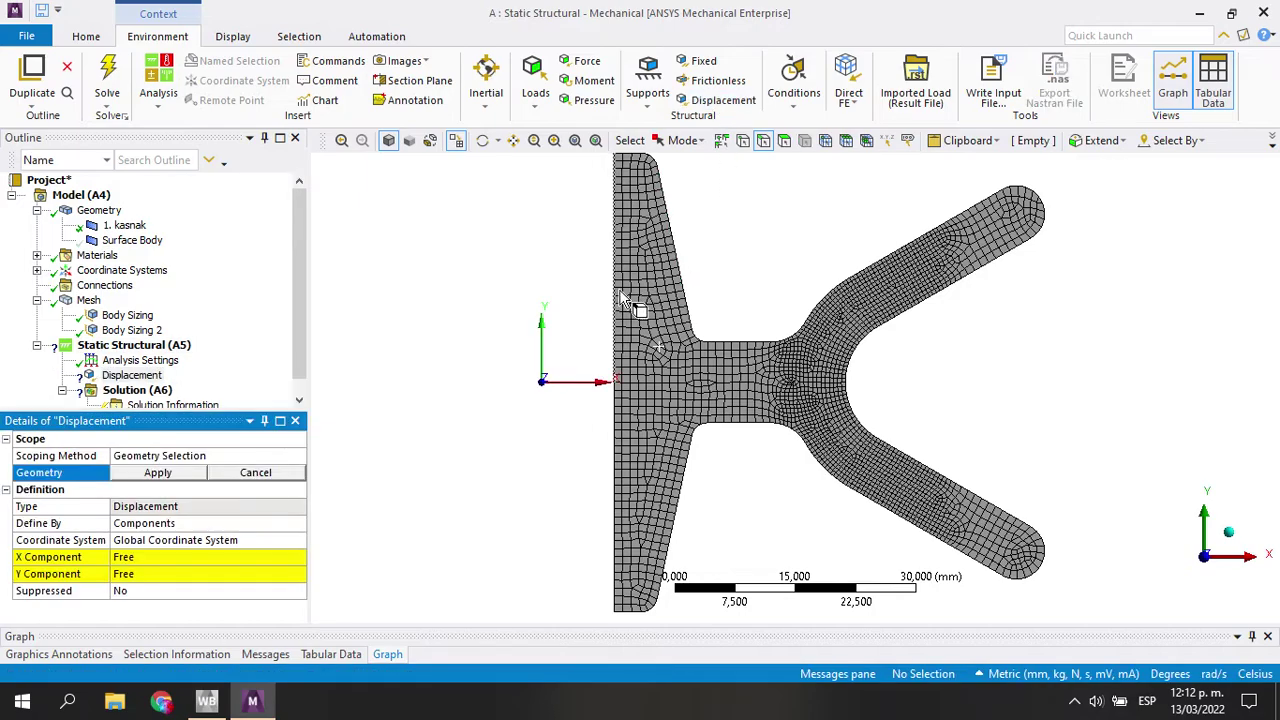
pyautogui.click(616, 291)
pyautogui.keyDown('ctrl'); pyautogui.click(611, 454); pyautogui.keyUp('ctrl')
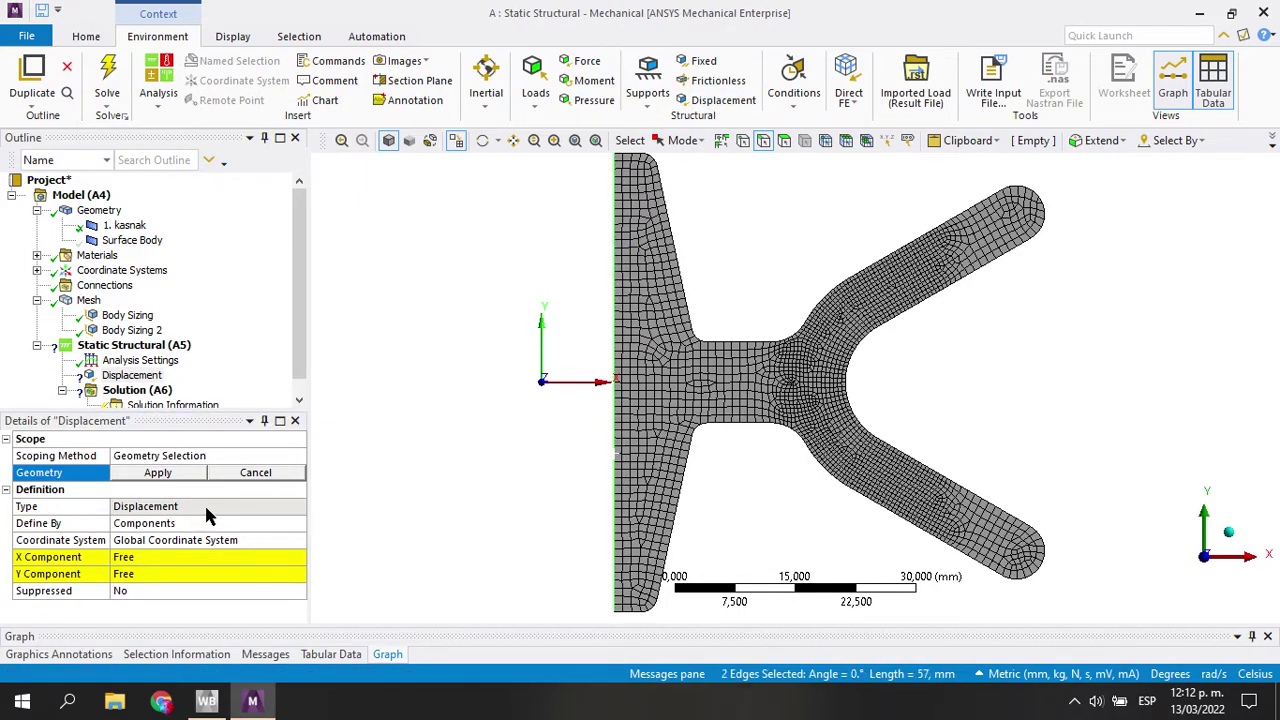
pyautogui.click(158, 472)
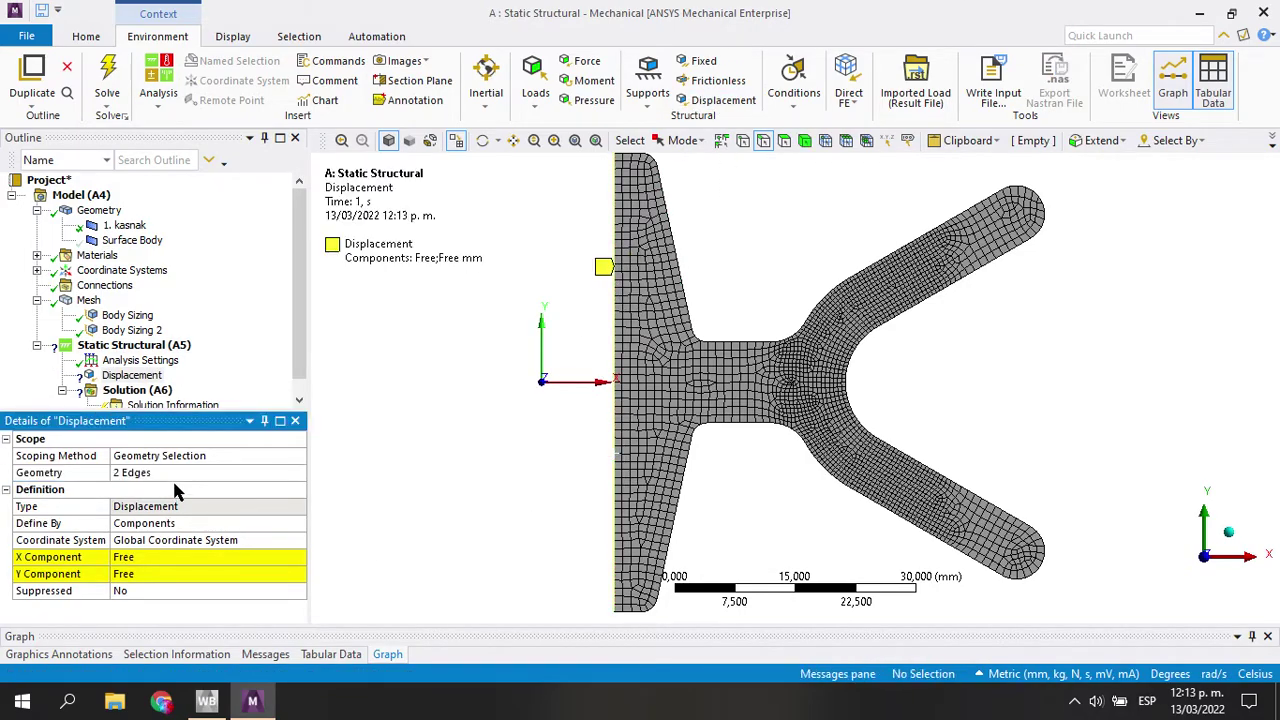
pyautogui.click(168, 557)
pyautogui.write('0')
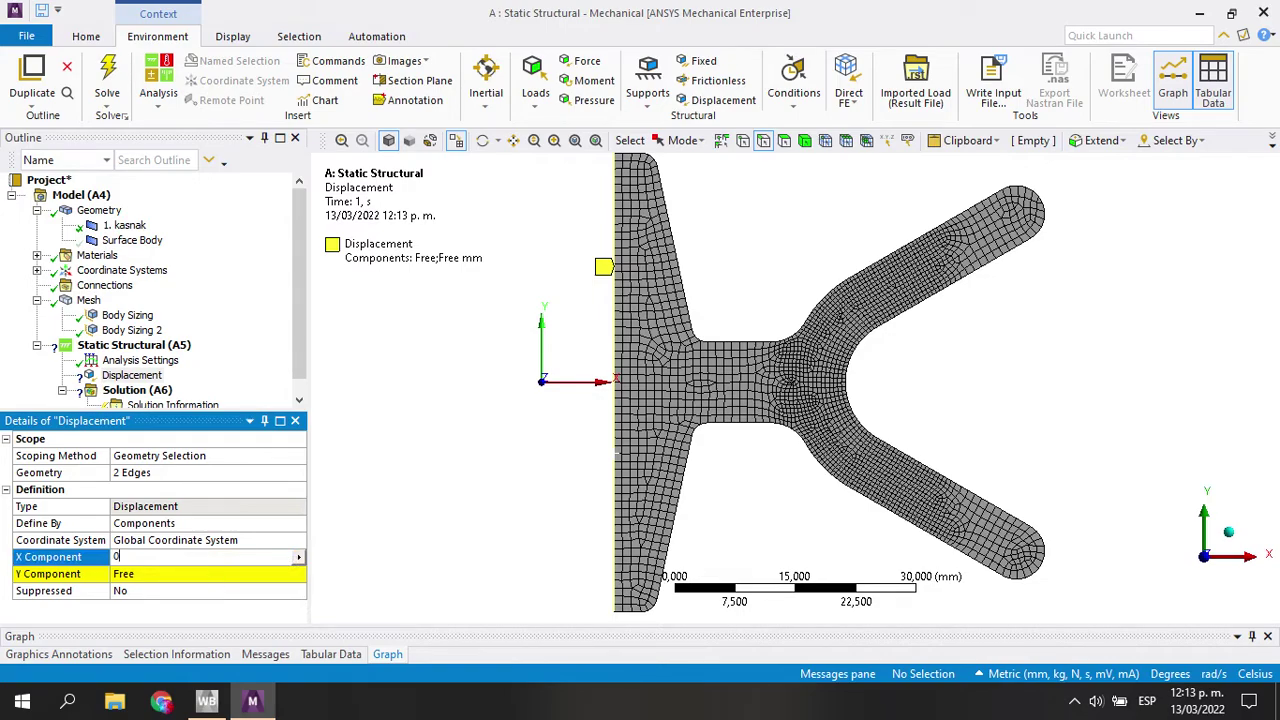
pyautogui.press('Return')
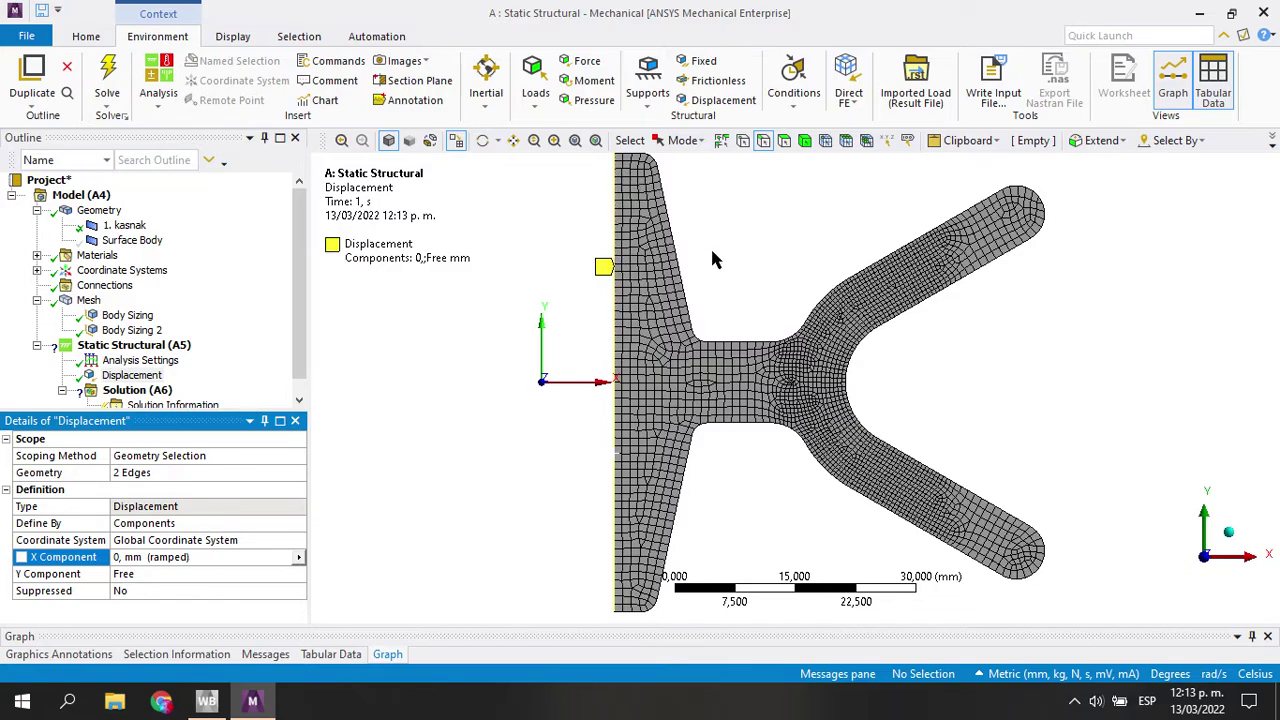
pyautogui.keyDown('ctrl'); pyautogui.moveTo(706, 246); pyautogui.dragTo(728, 320, button='middle'); pyautogui.keyUp('ctrl')
pyautogui.moveTo(597, 215); pyautogui.dragTo(803, 336, button='right')
pyautogui.moveTo(517, 187); pyautogui.dragTo(852, 328, button='right')
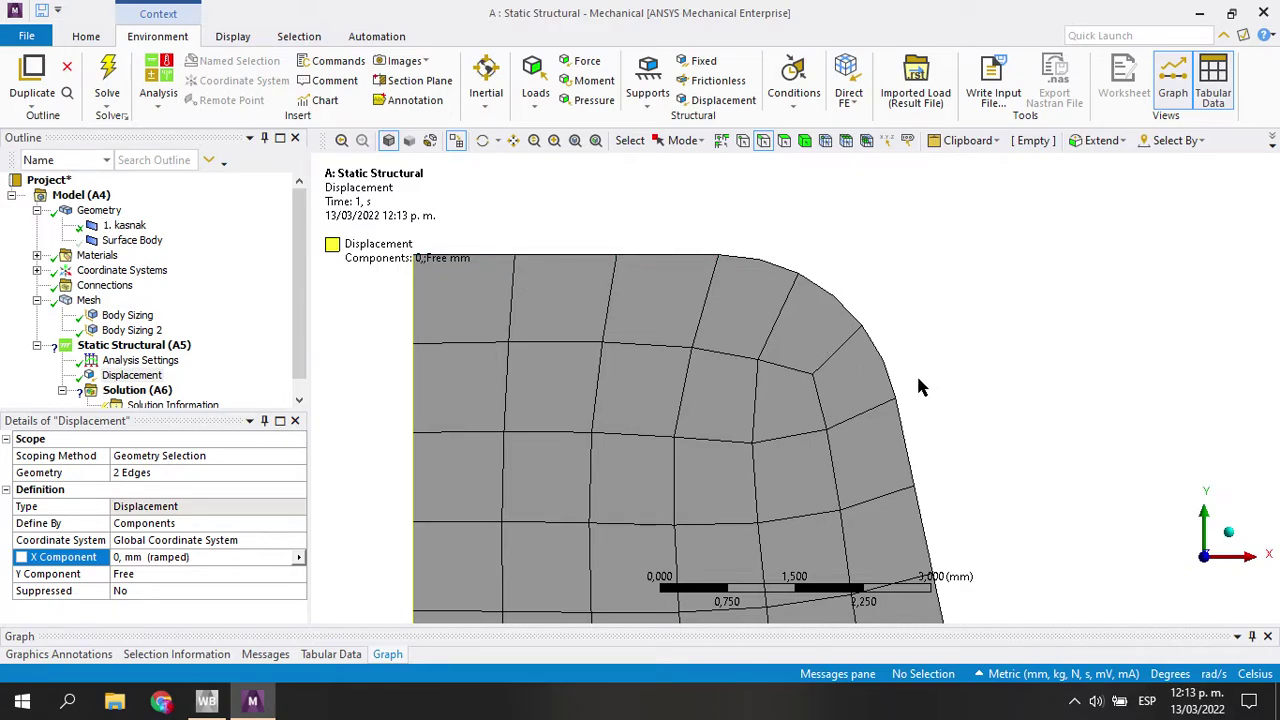
pyautogui.scroll(-5, 1042, 383)
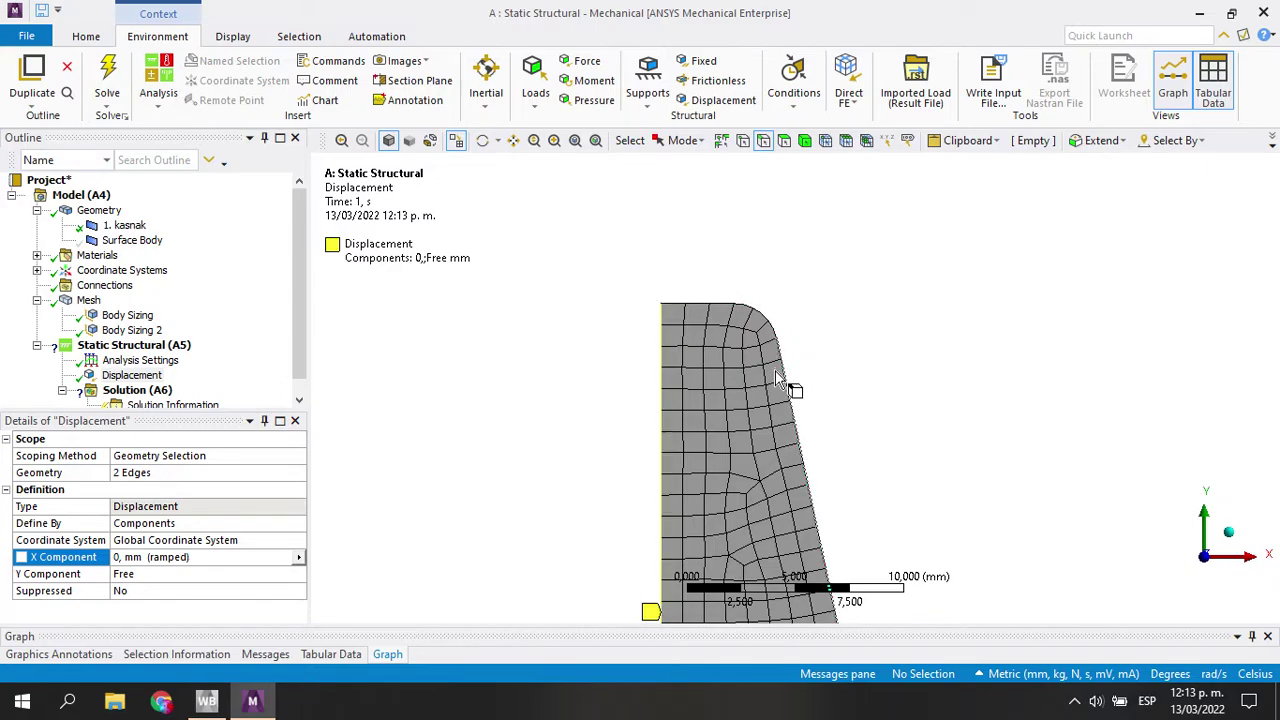
pyautogui.scroll(-5, 790, 390)
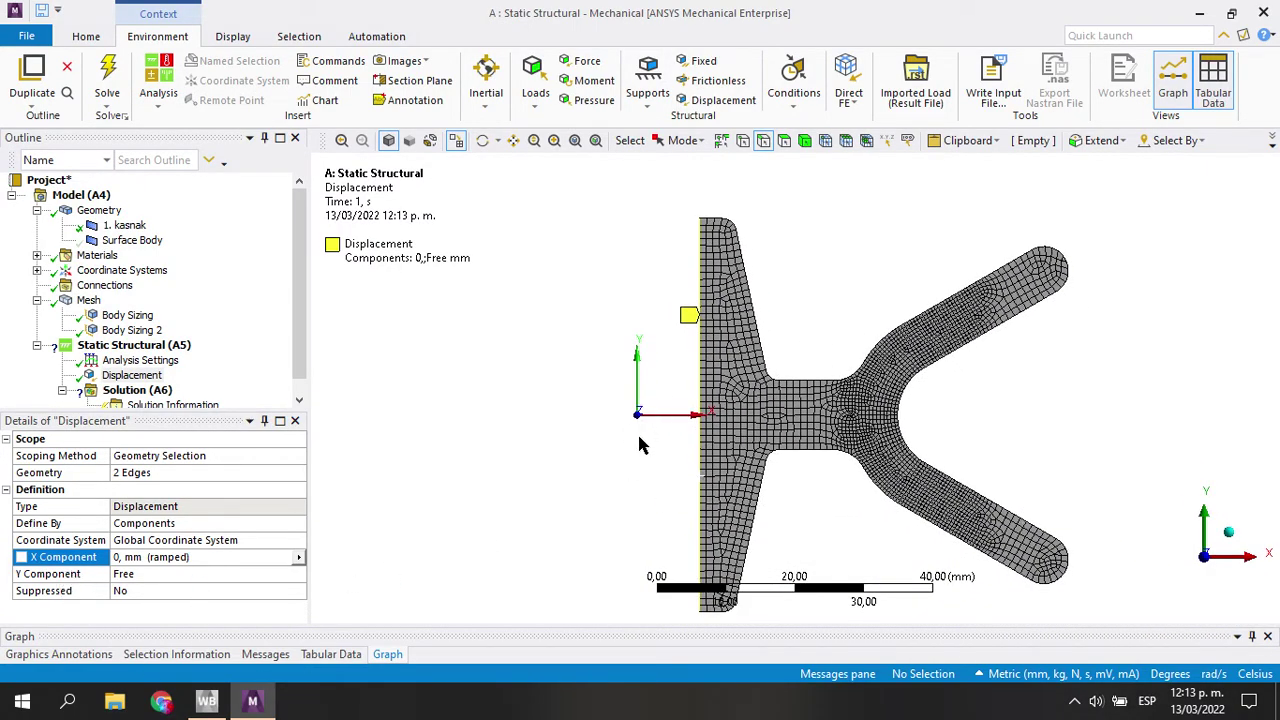
# Add a second displacement support on the bore's midpoint vertex and set its X and Y components to 0 mm
pyautogui.click(712, 100)
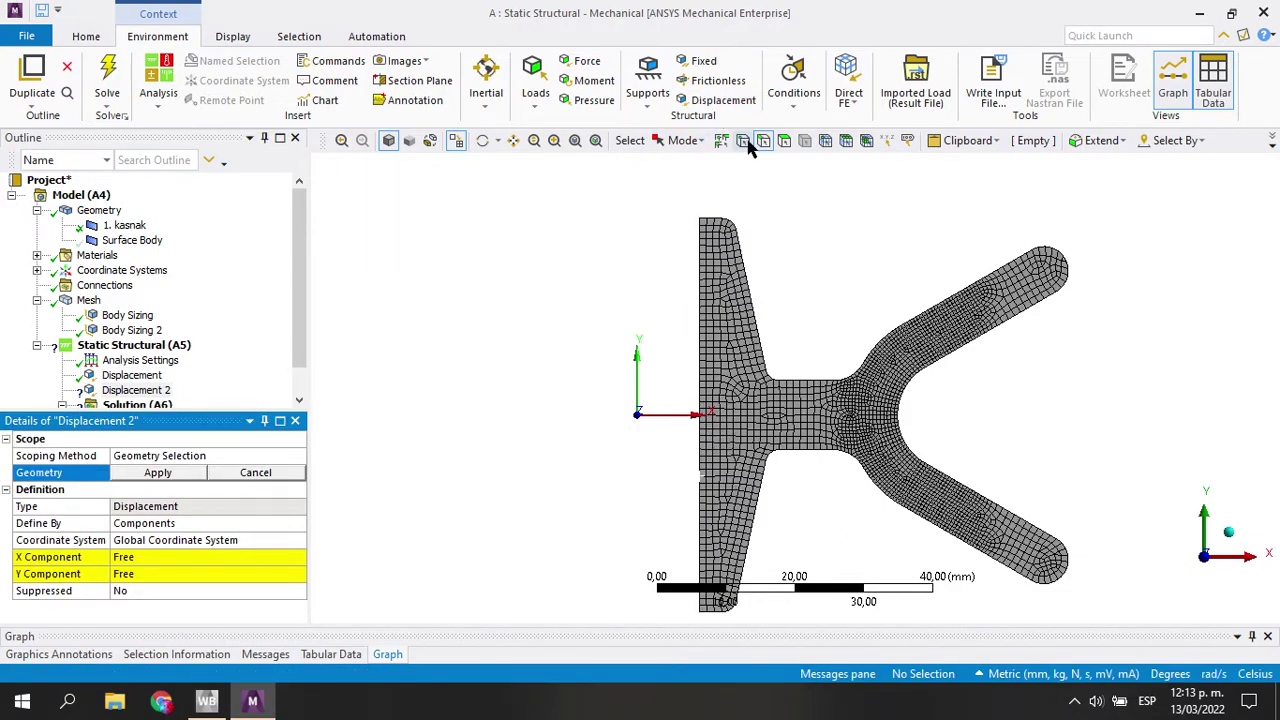
pyautogui.click(700, 414)
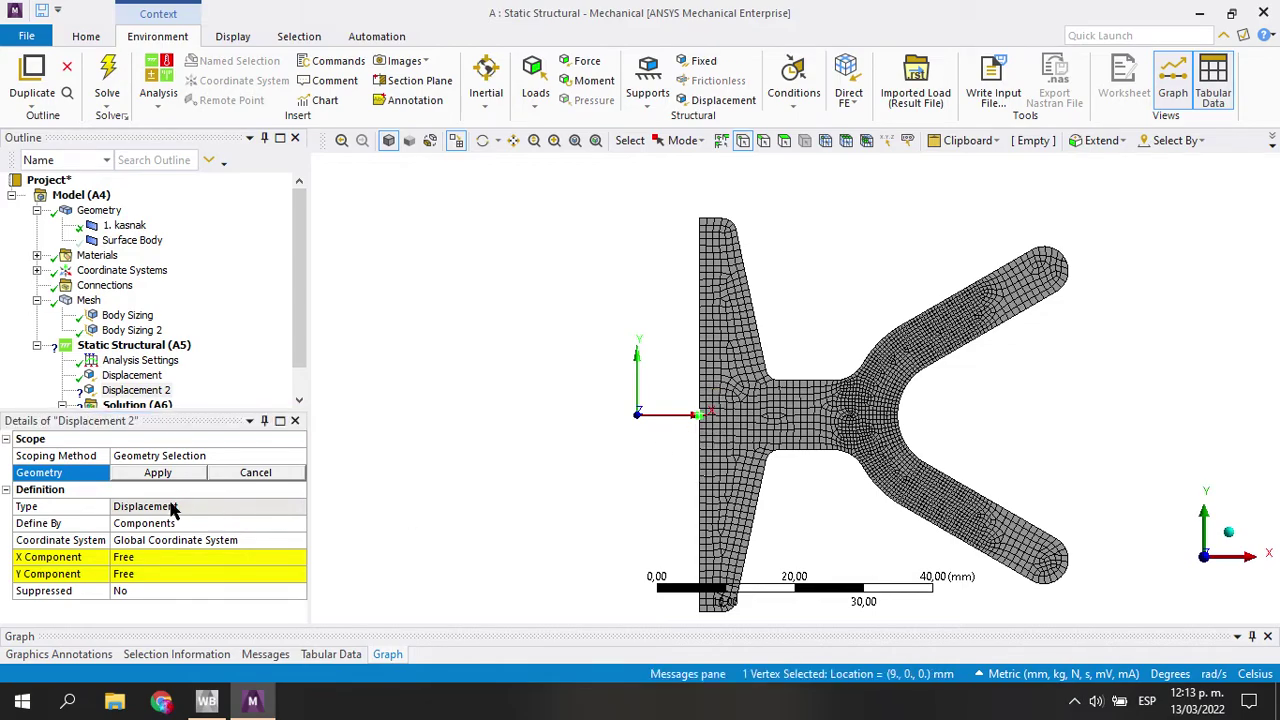
pyautogui.click(150, 474)
pyautogui.click(160, 557)
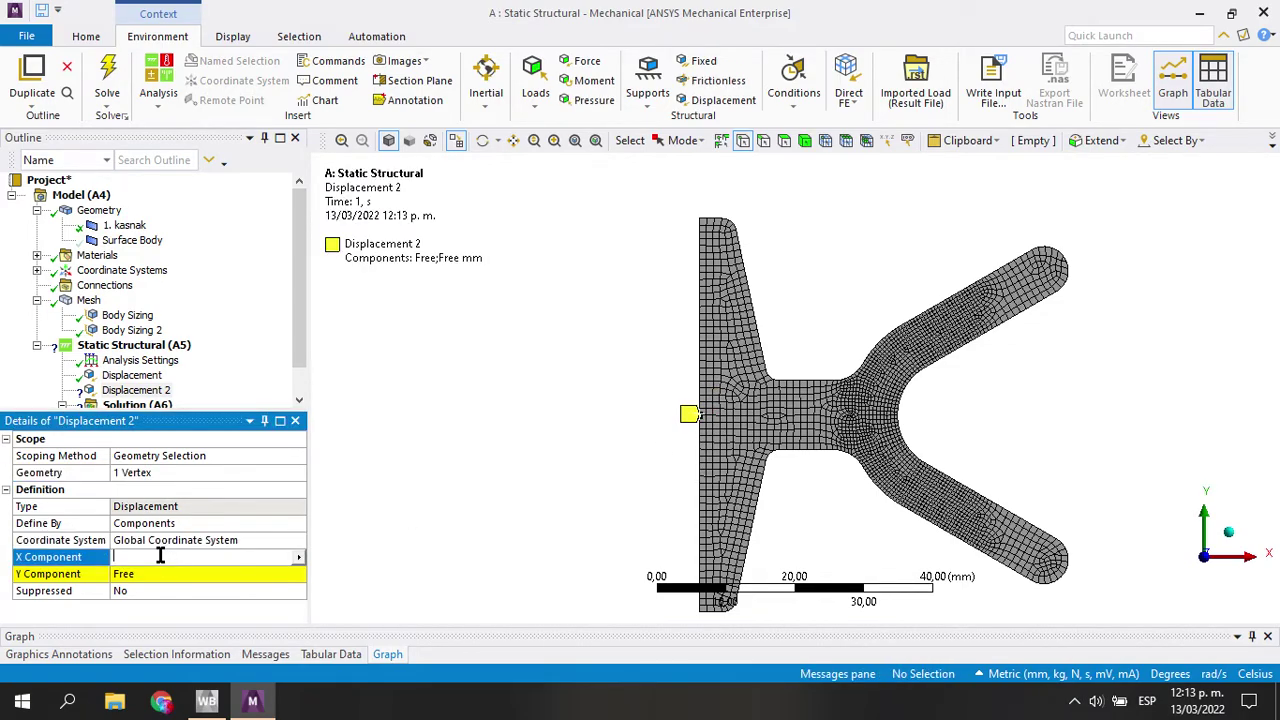
pyautogui.write('0')
pyautogui.press('Return')
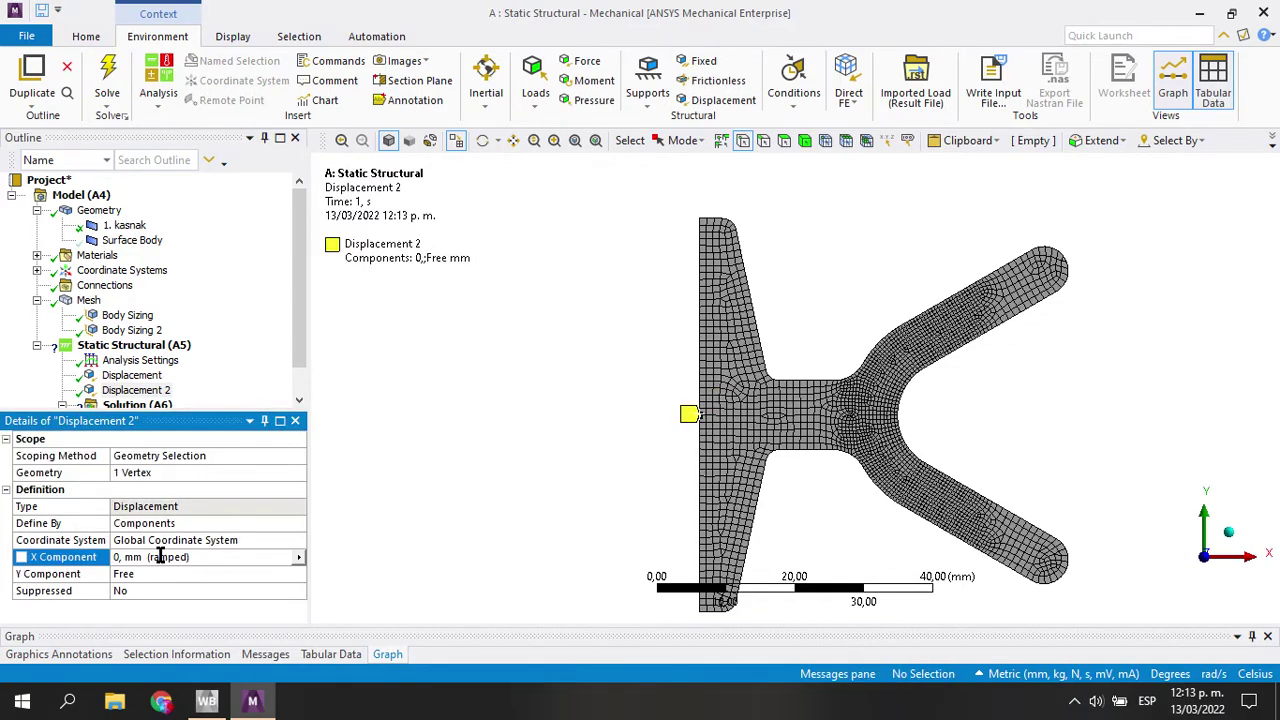
pyautogui.click(193, 574)
pyautogui.write('0')
pyautogui.press('Return')
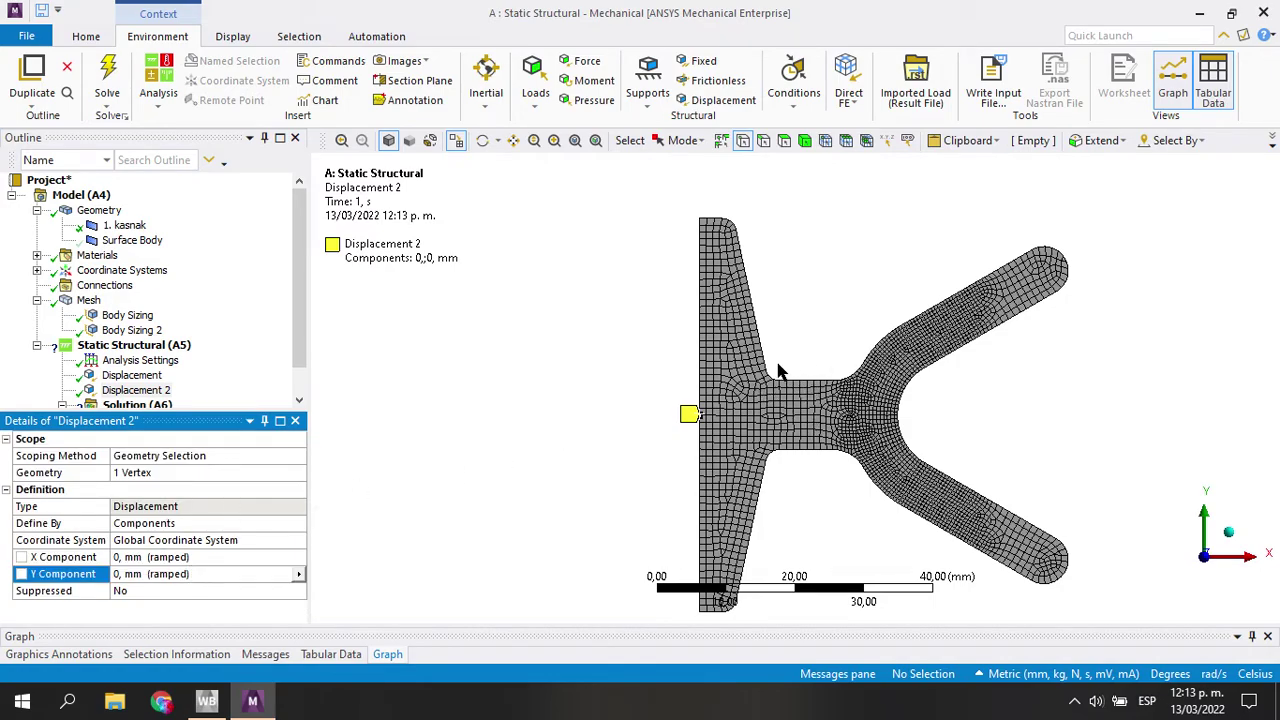
# Insert a new coordinate system with its origin on the inner straight edge of the pulley's upper groove arm
pyautogui.keyDown('ctrl'); pyautogui.moveTo(939, 415); pyautogui.dragTo(863, 394, button='middle'); pyautogui.keyUp('ctrl')
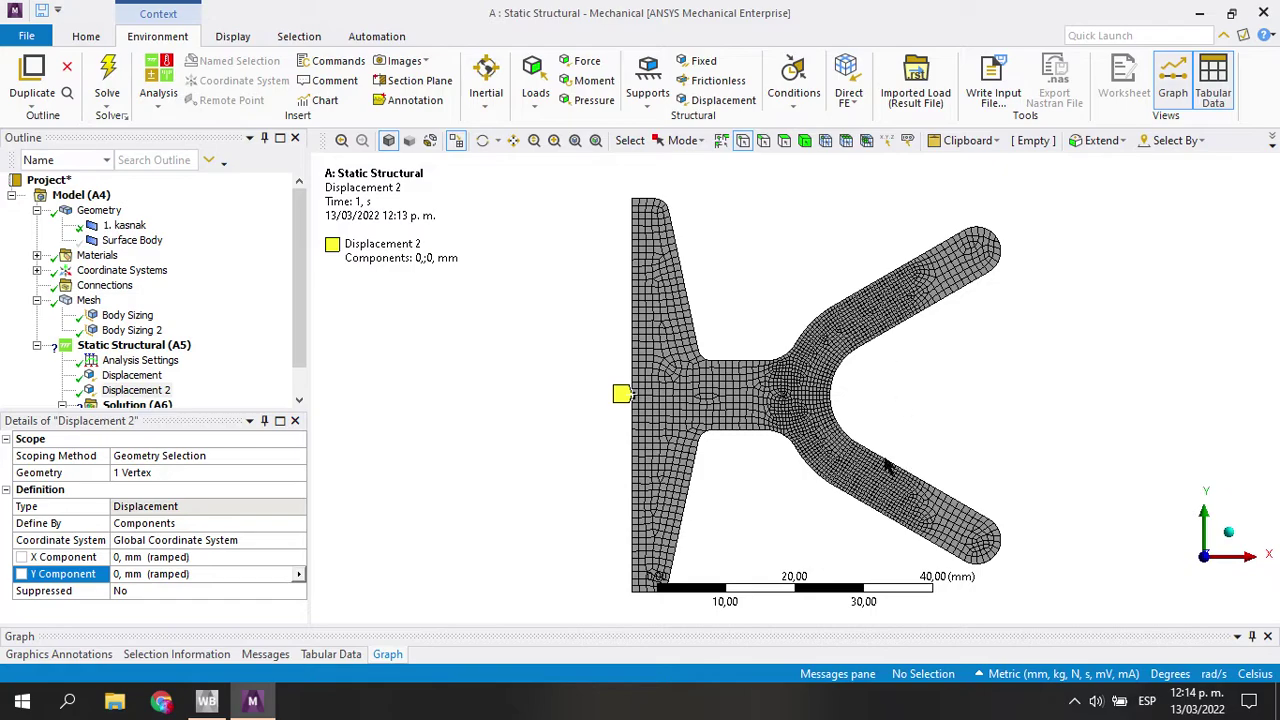
pyautogui.moveTo(301, 304); pyautogui.dragTo(289, 277)
pyautogui.click(90, 272)
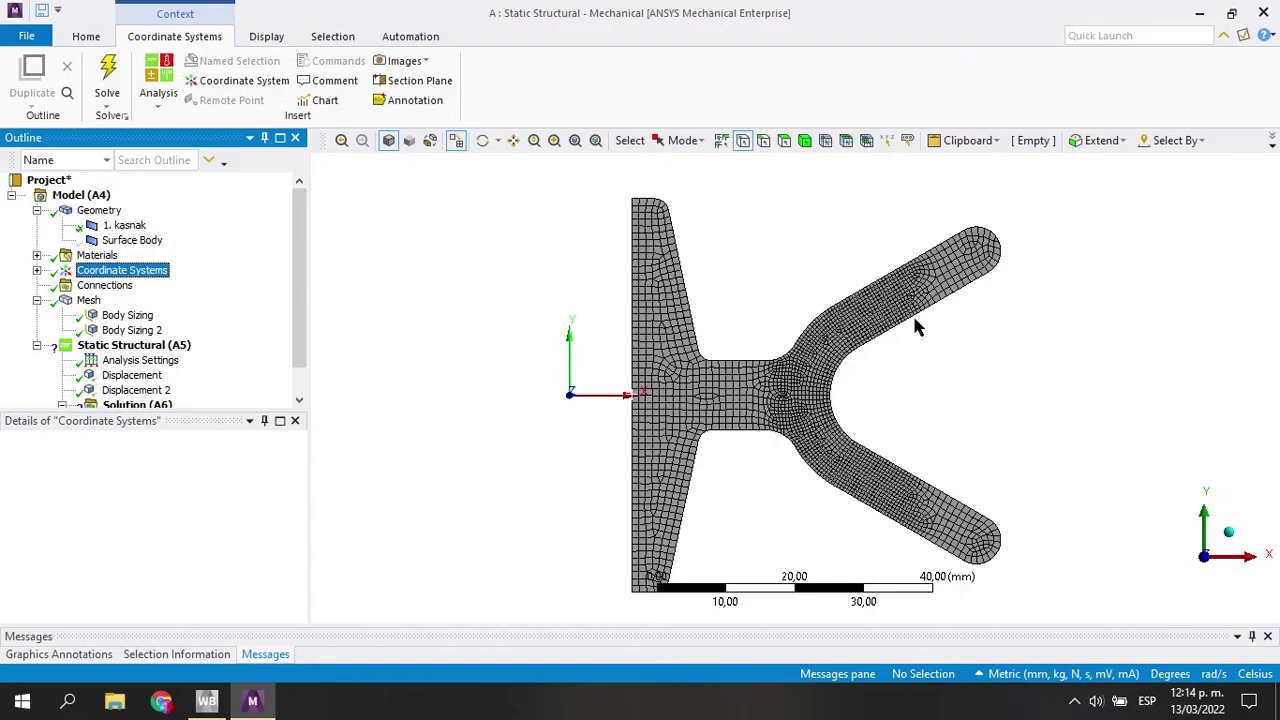
pyautogui.click(214, 82)
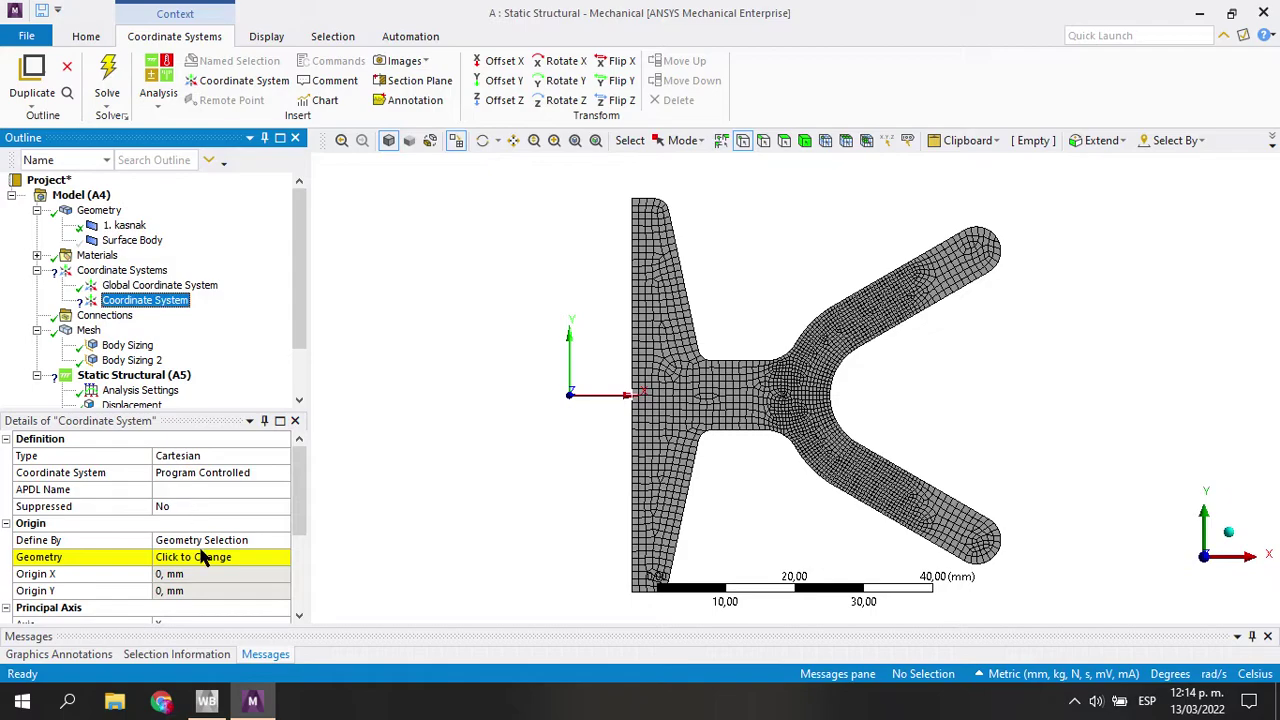
pyautogui.click(763, 140)
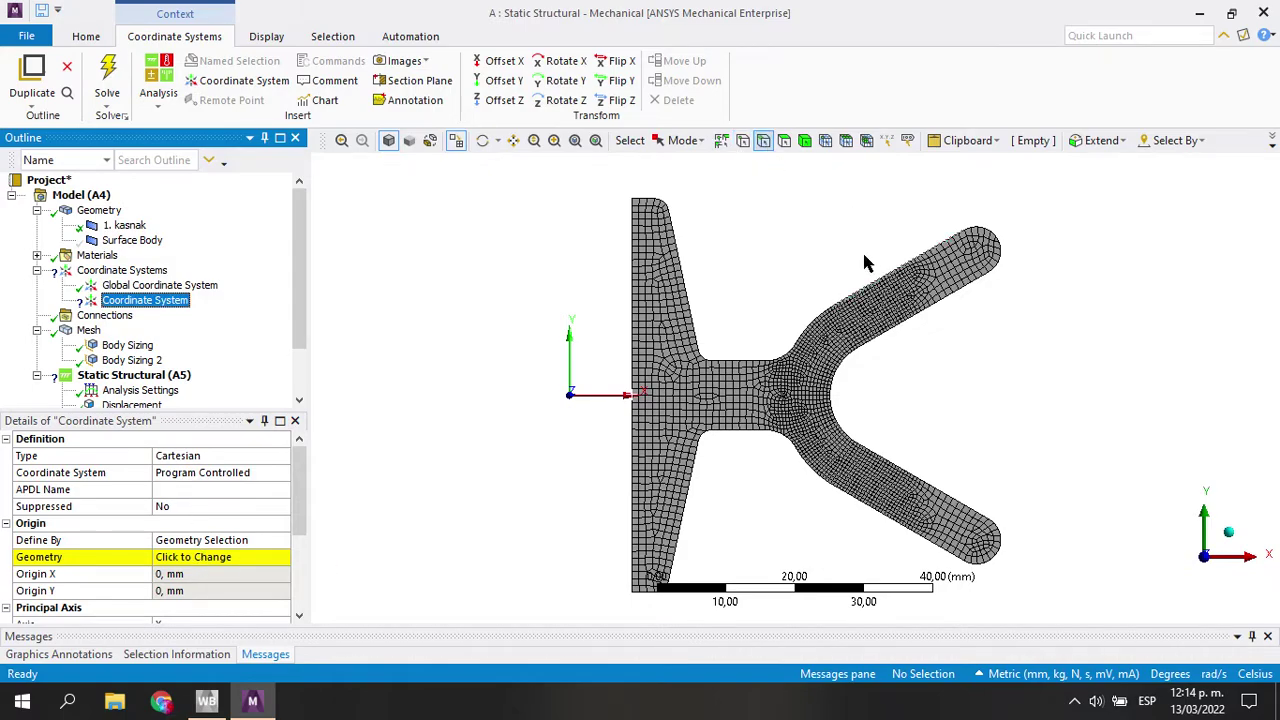
pyautogui.click(904, 319)
pyautogui.click(197, 556)
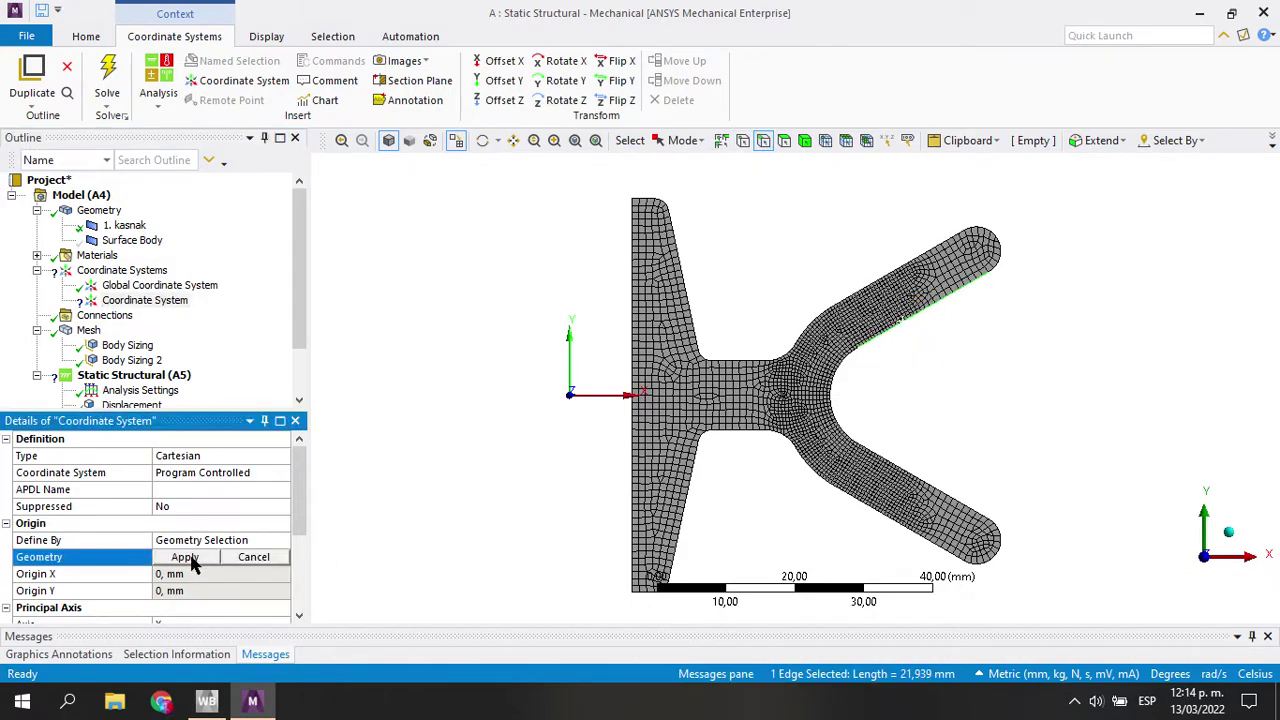
pyautogui.click(195, 557)
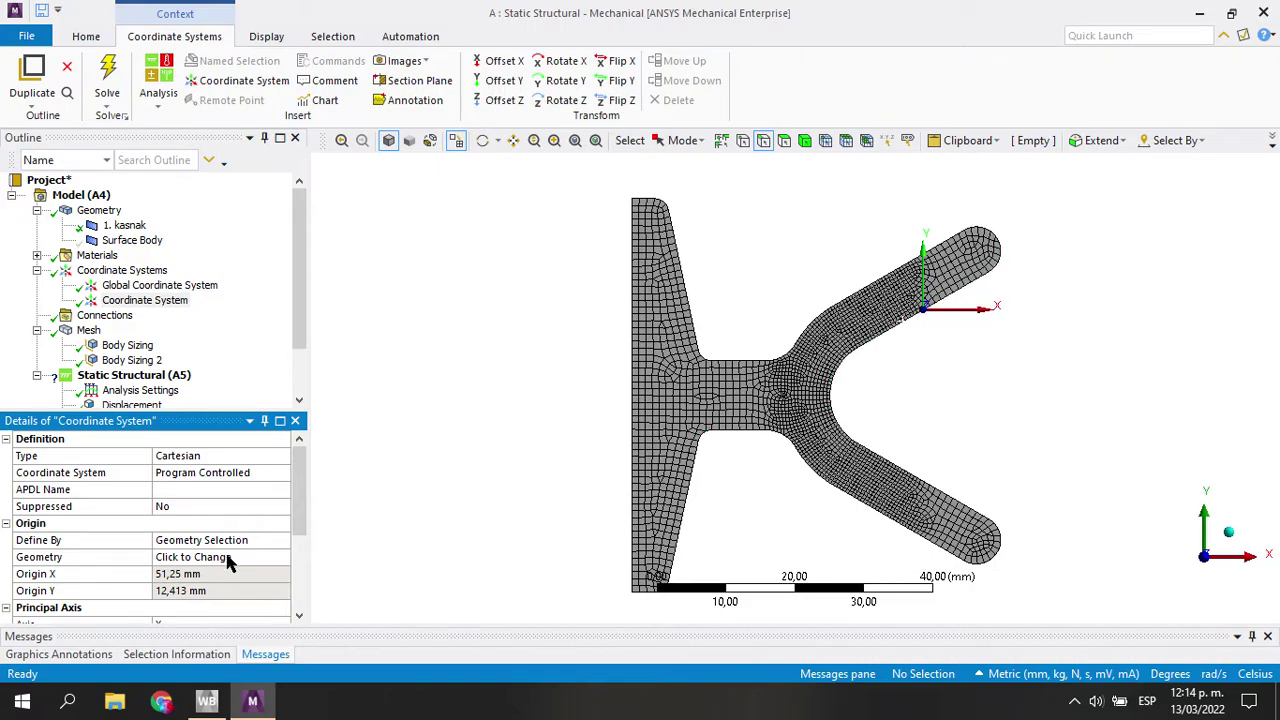
# Define the new coordinate system's principal X axis by geometry selection, using the upper arm's inner straight edge
pyautogui.scroll(-3, 228, 562)
pyautogui.click(197, 508)
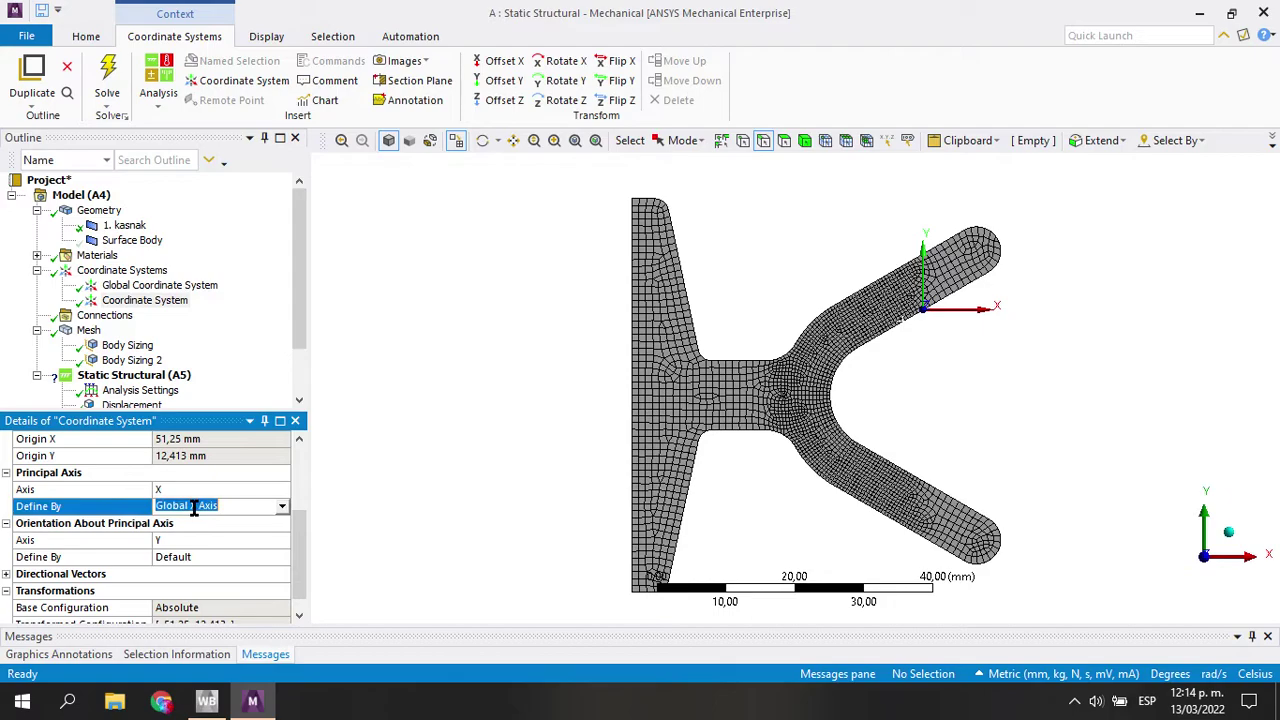
pyautogui.click(282, 507)
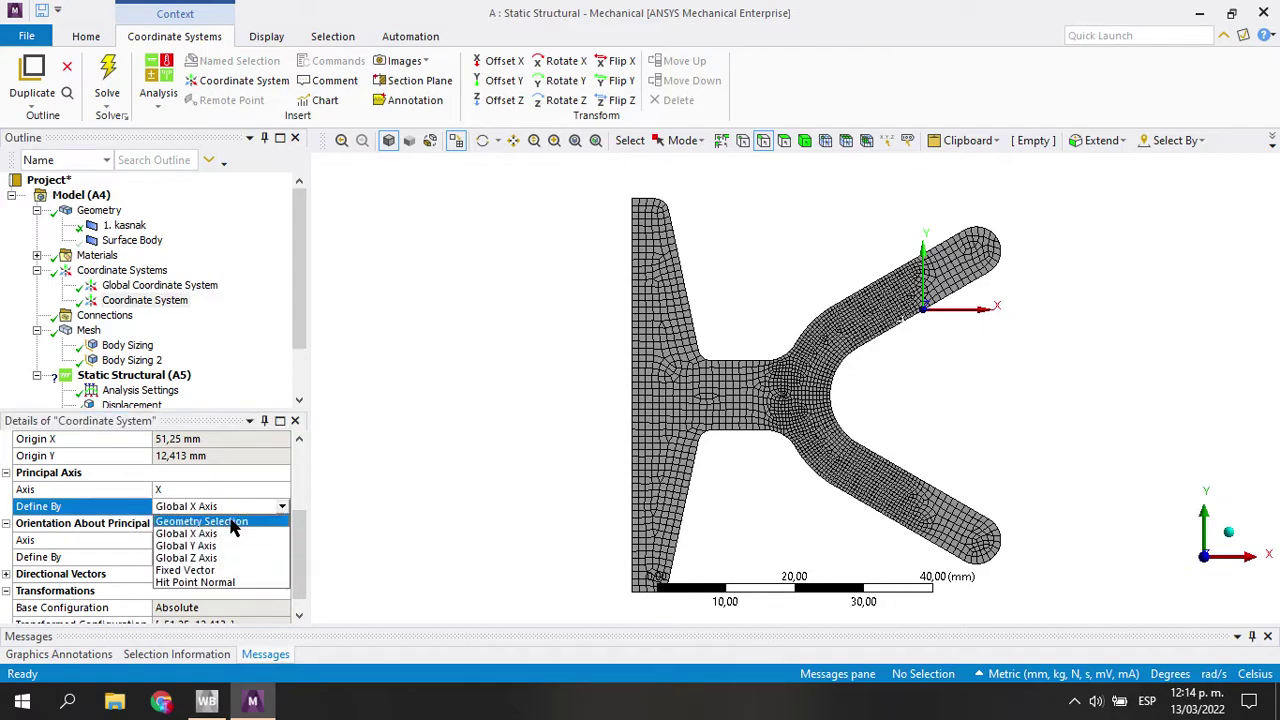
pyautogui.click(229, 521)
pyautogui.click(893, 335)
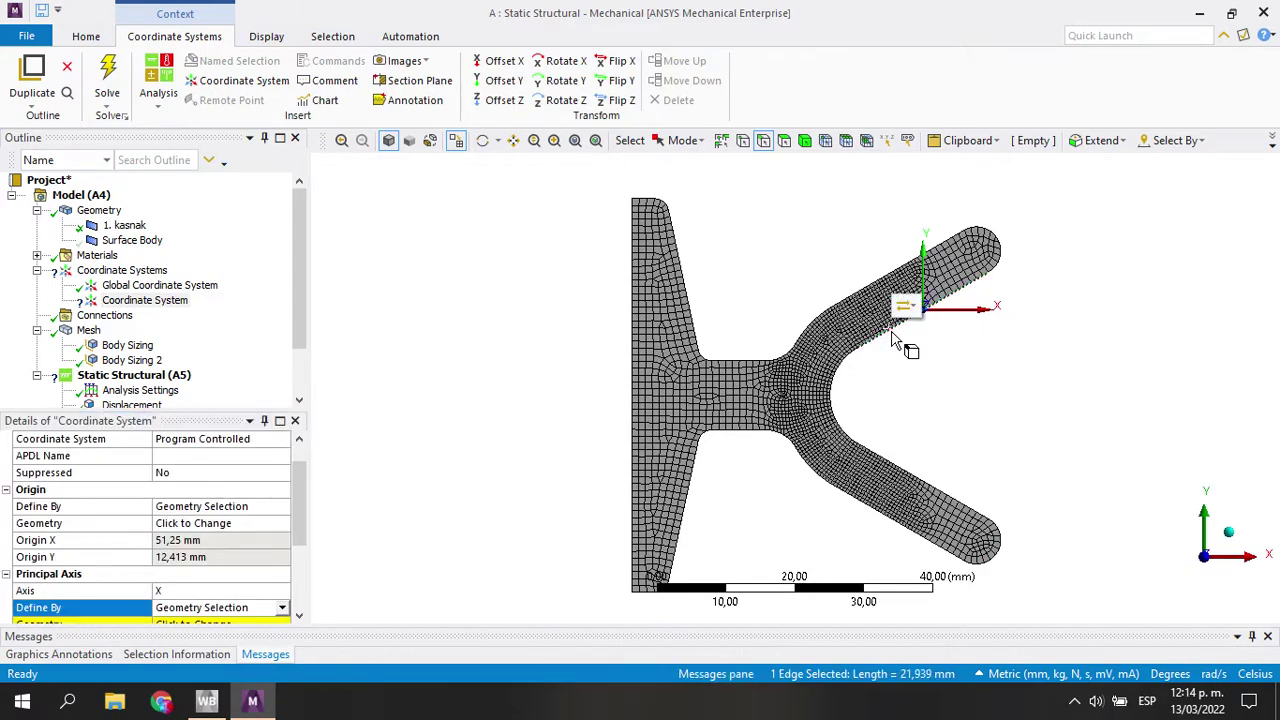
pyautogui.scroll(-3, 262, 607)
pyautogui.click(185, 489)
pyautogui.click(185, 489)
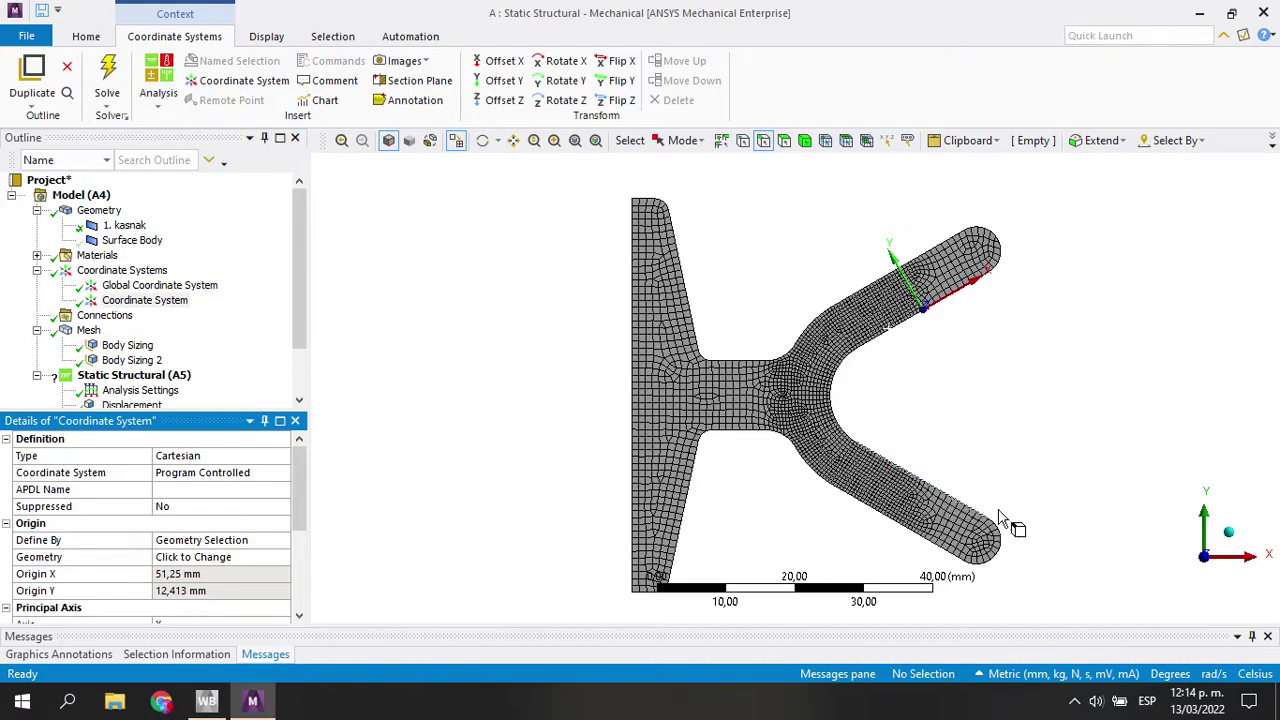
# Insert another coordinate system with its origin on the inner straight edge of the lower groove arm
pyautogui.click(230, 81)
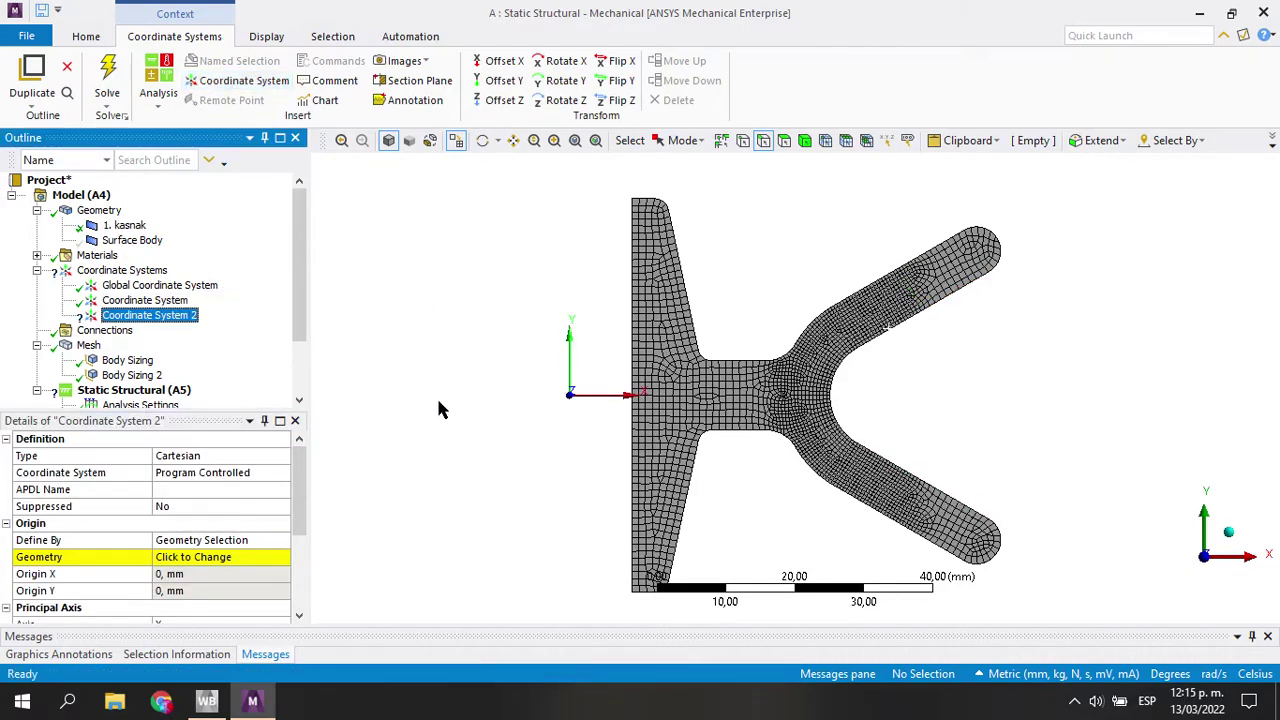
pyautogui.click(928, 488)
pyautogui.click(198, 557)
pyautogui.click(197, 561)
# Define Coordinate System 2's principal X axis by geometry selection, using the lower arm's inner straight edge
pyautogui.scroll(-3, 192, 566)
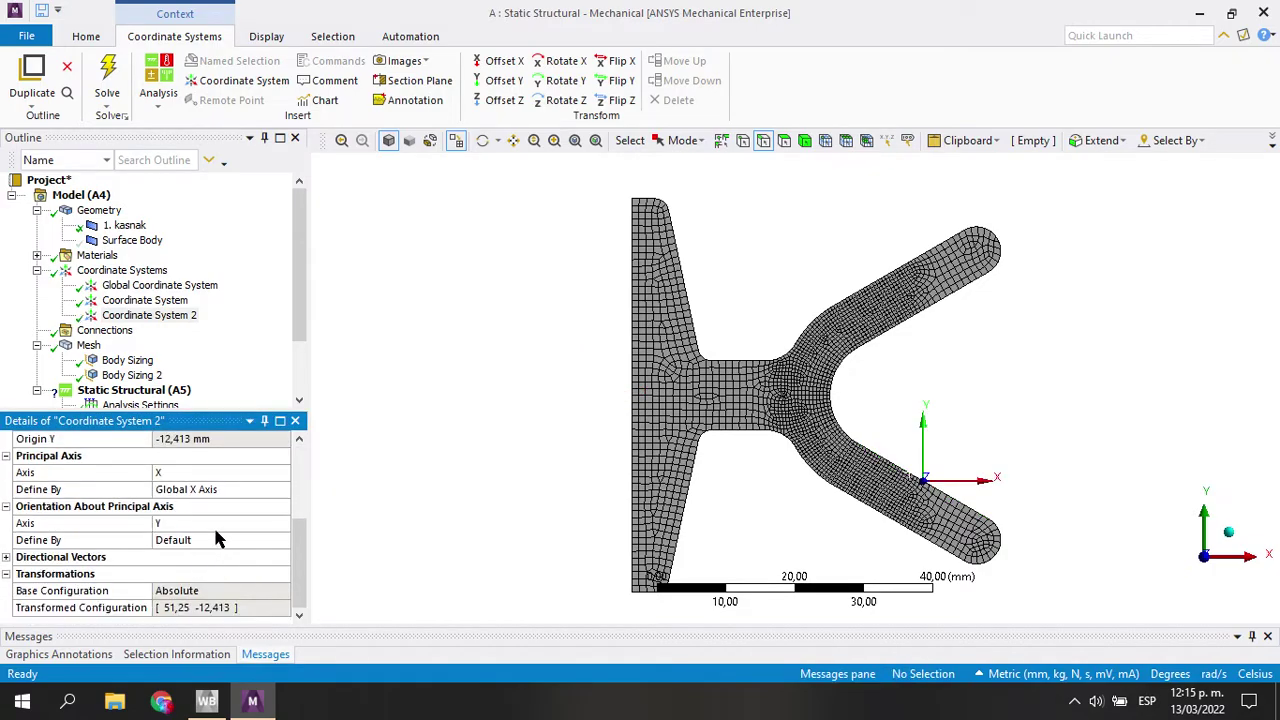
pyautogui.click(190, 488)
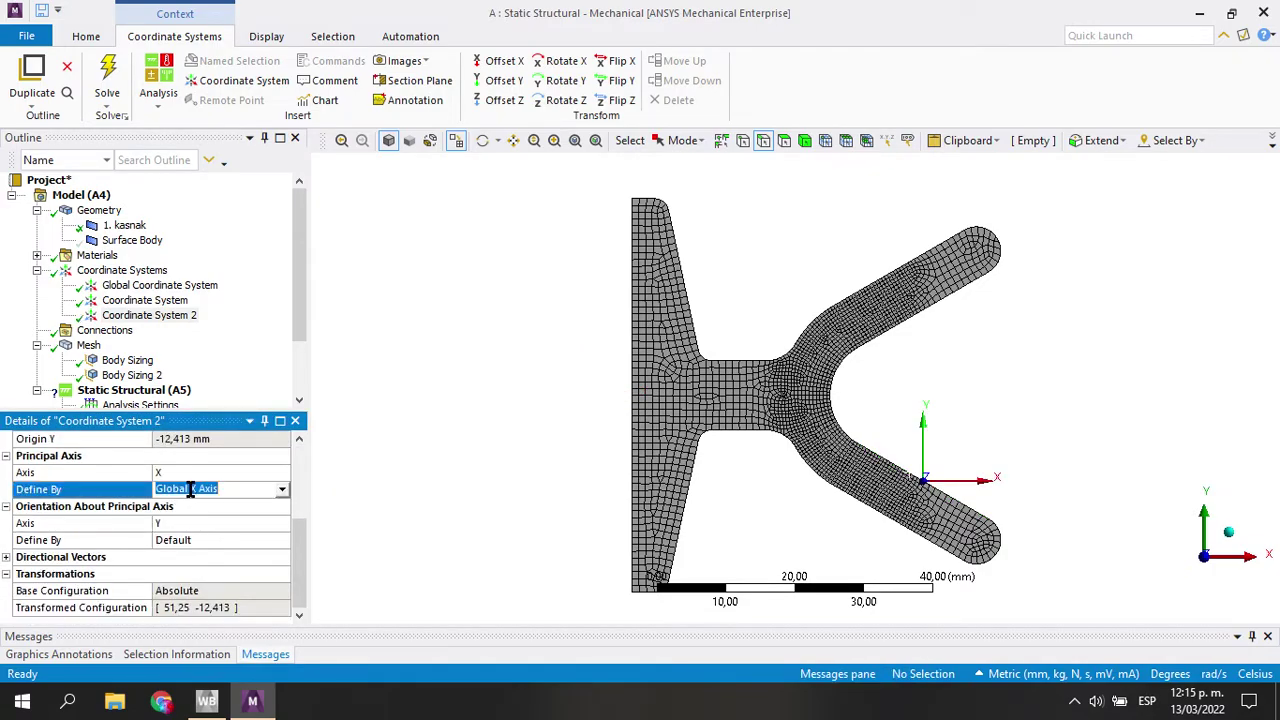
pyautogui.click(283, 490)
pyautogui.click(250, 504)
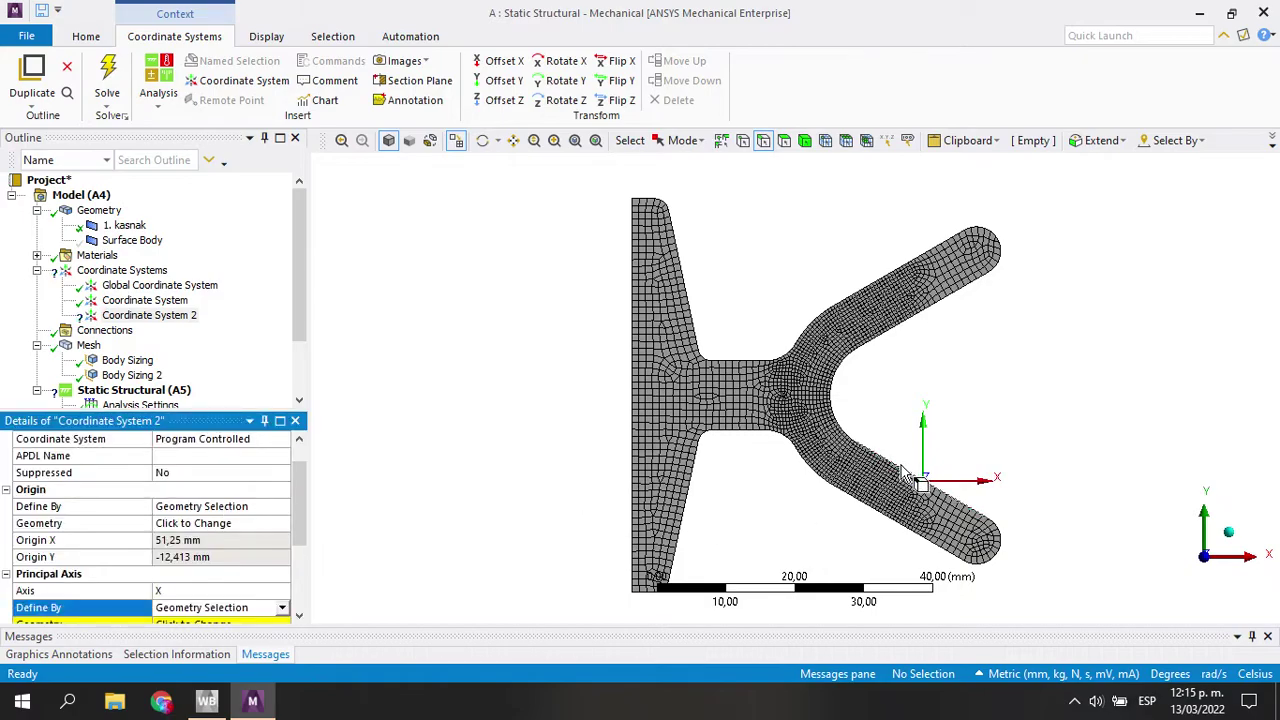
pyautogui.click(904, 469)
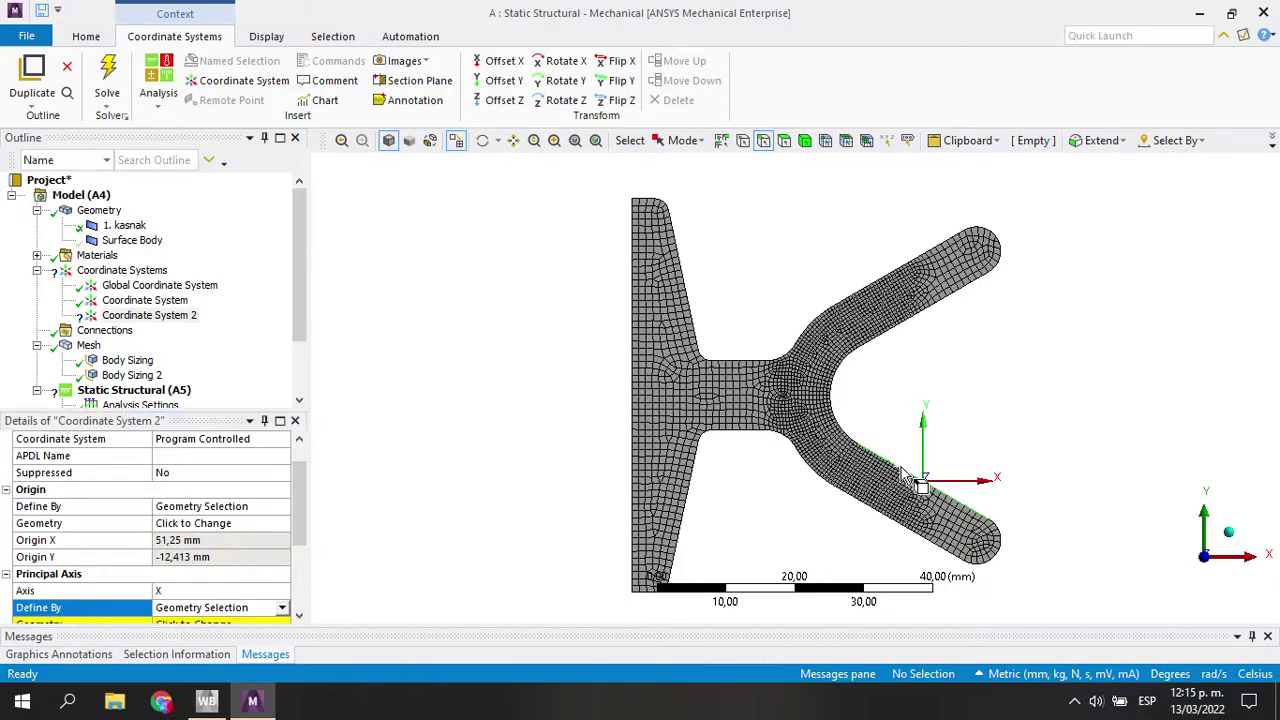
pyautogui.click(202, 621)
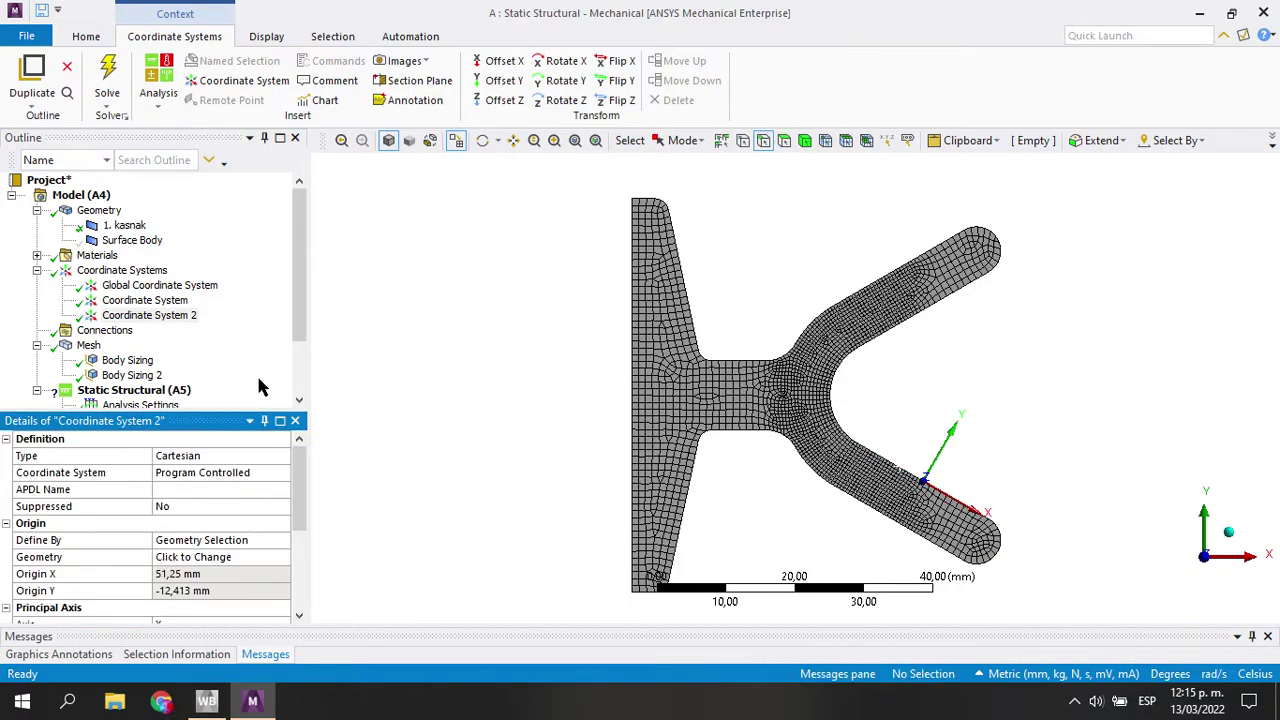
# Add a force to Static Structural on the upper groove arm's inner straight edge and define it by components
pyautogui.click(38, 271)
pyautogui.click(134, 345)
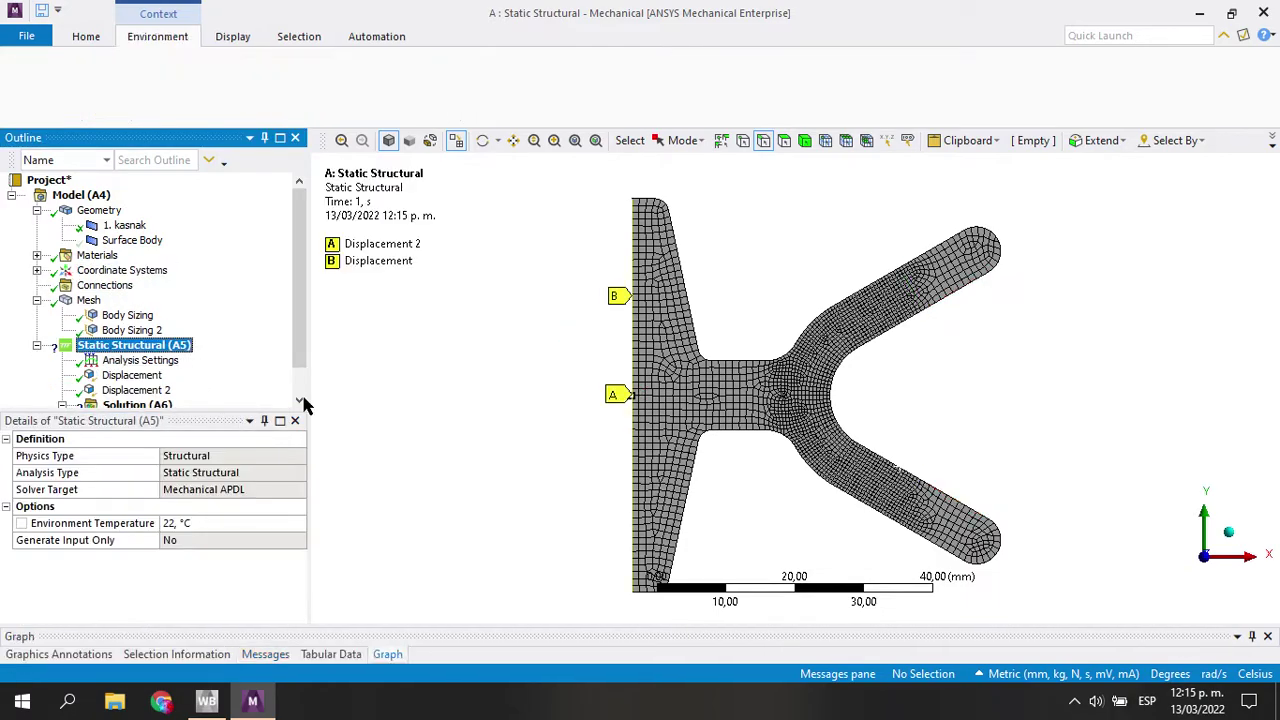
pyautogui.click(580, 66)
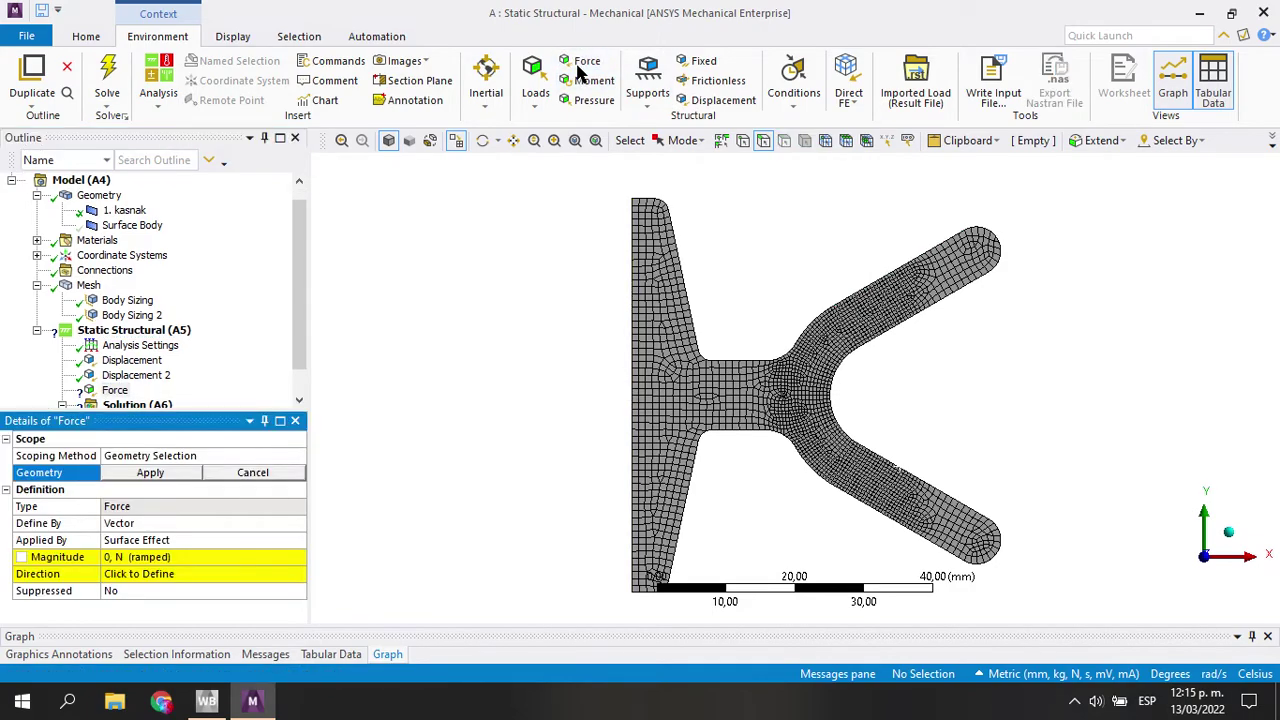
pyautogui.click(893, 330)
pyautogui.click(151, 474)
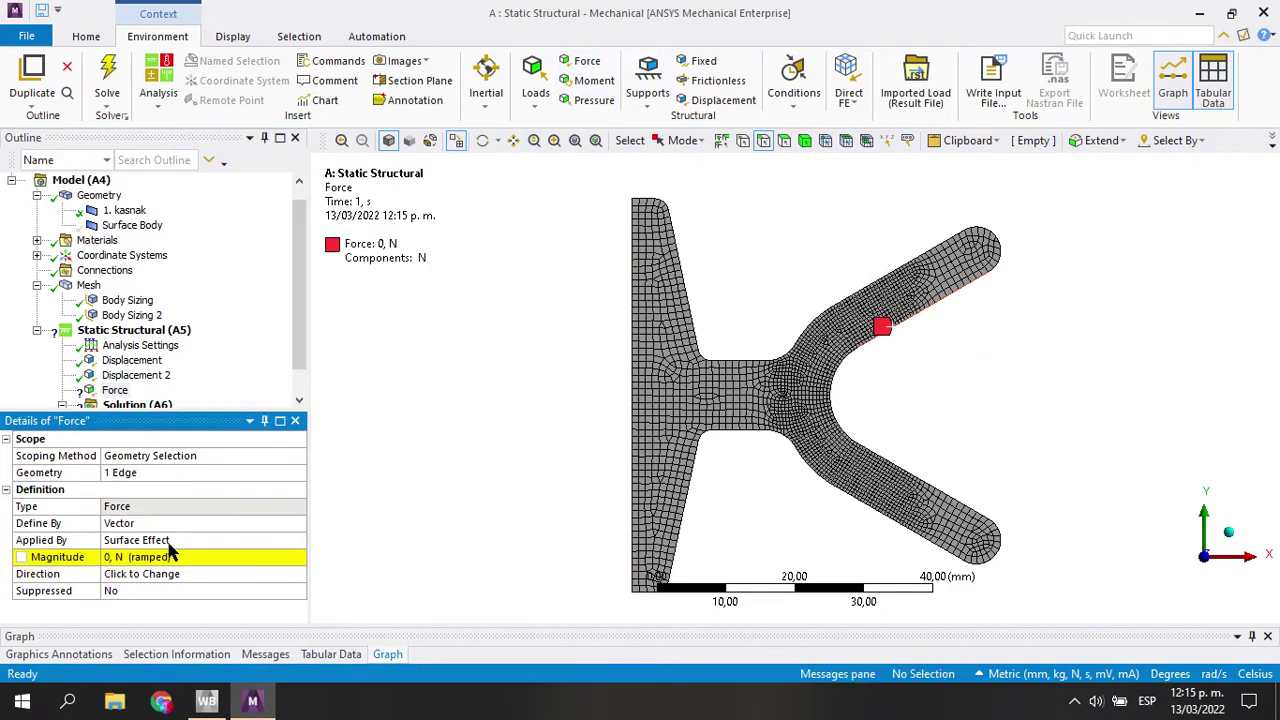
pyautogui.doubleClick(143, 524)
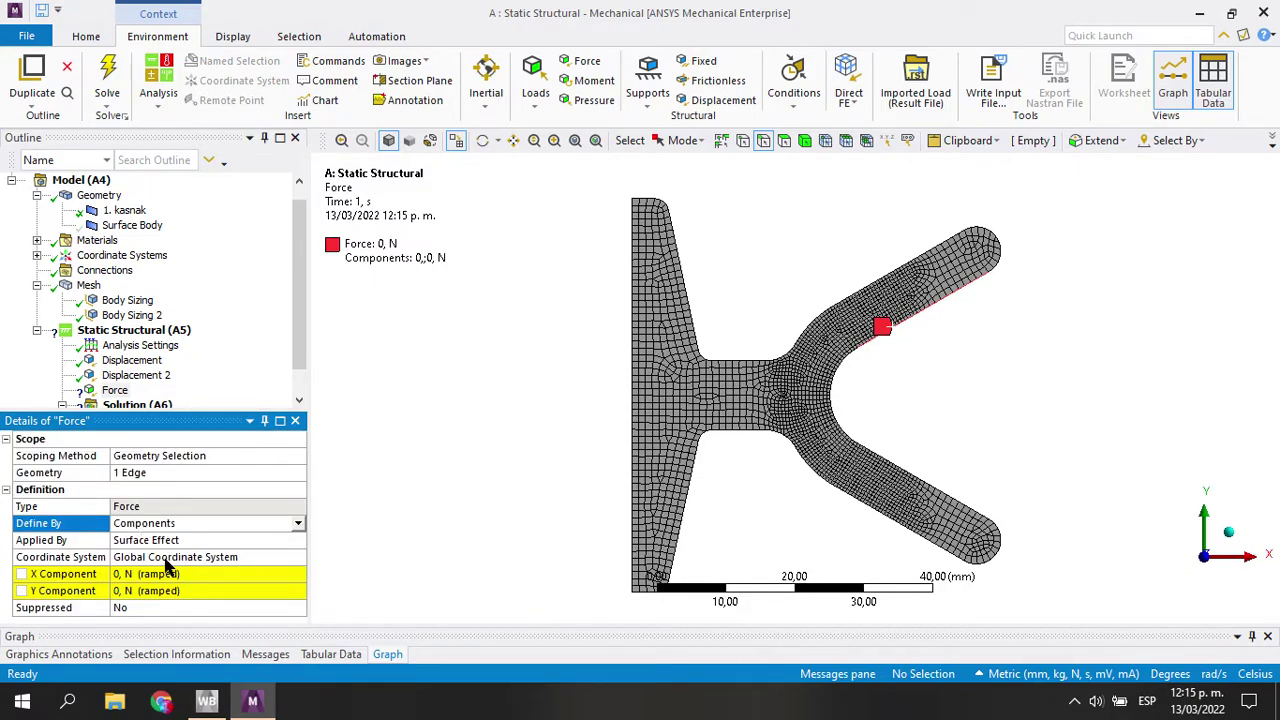
# Reference the upper arm's force to the custom Coordinate System and set its Y component to 500 N
pyautogui.click(200, 557)
pyautogui.click(298, 557)
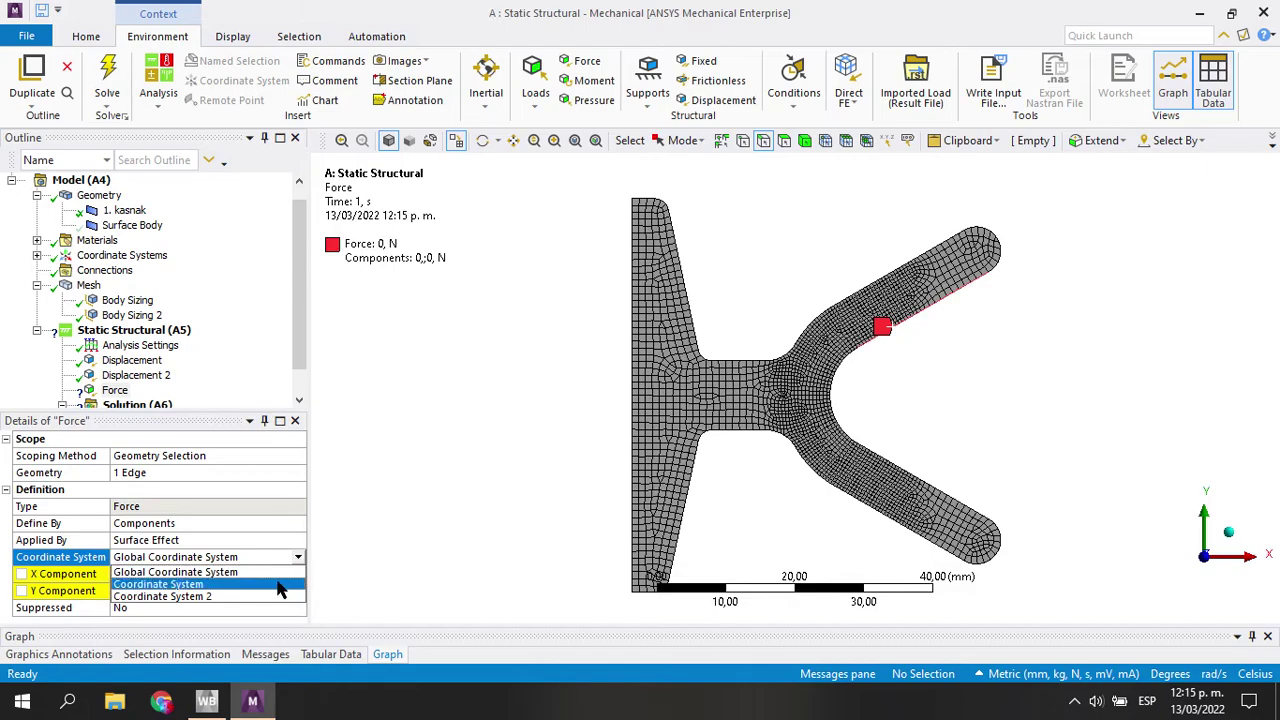
pyautogui.click(258, 585)
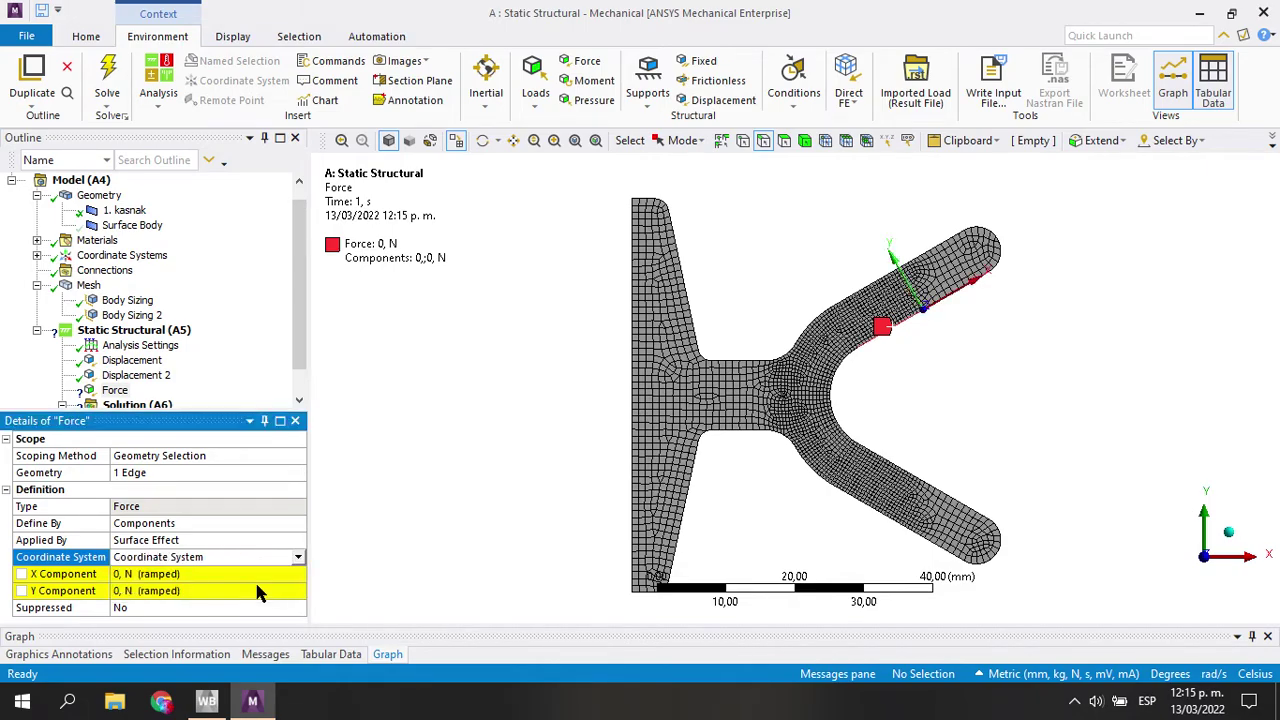
pyautogui.click(148, 591)
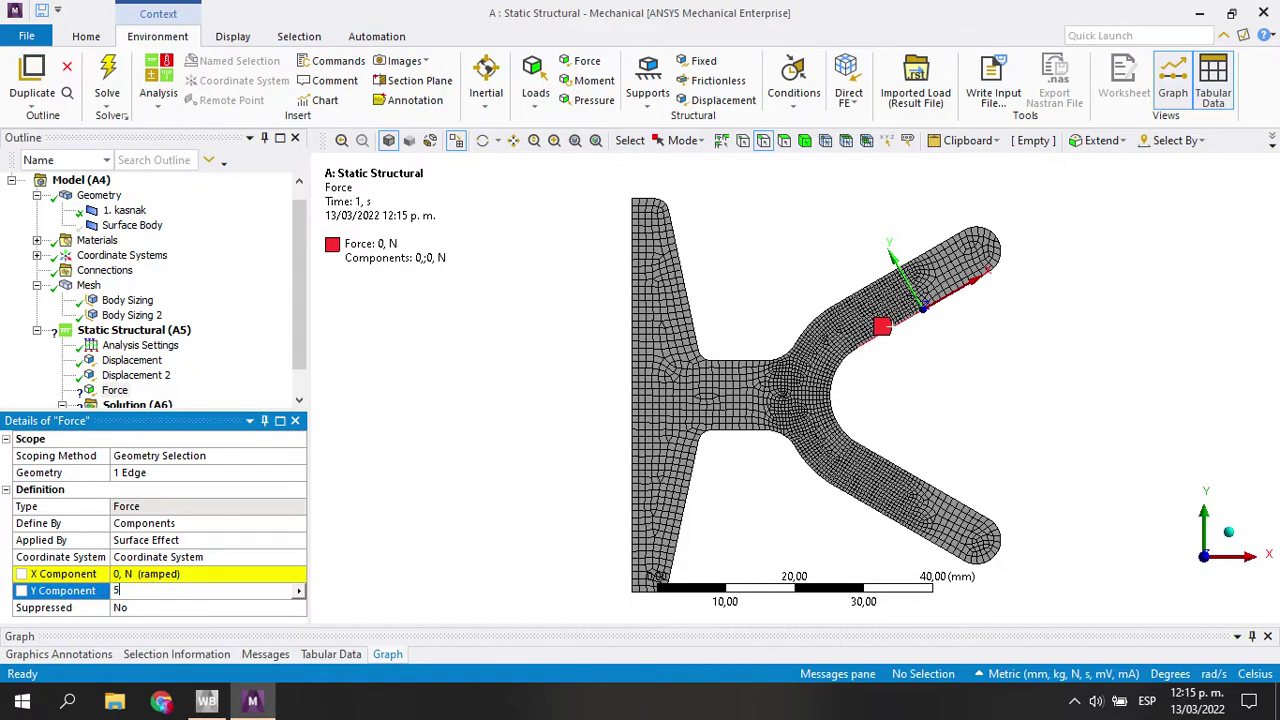
pyautogui.press('Return')
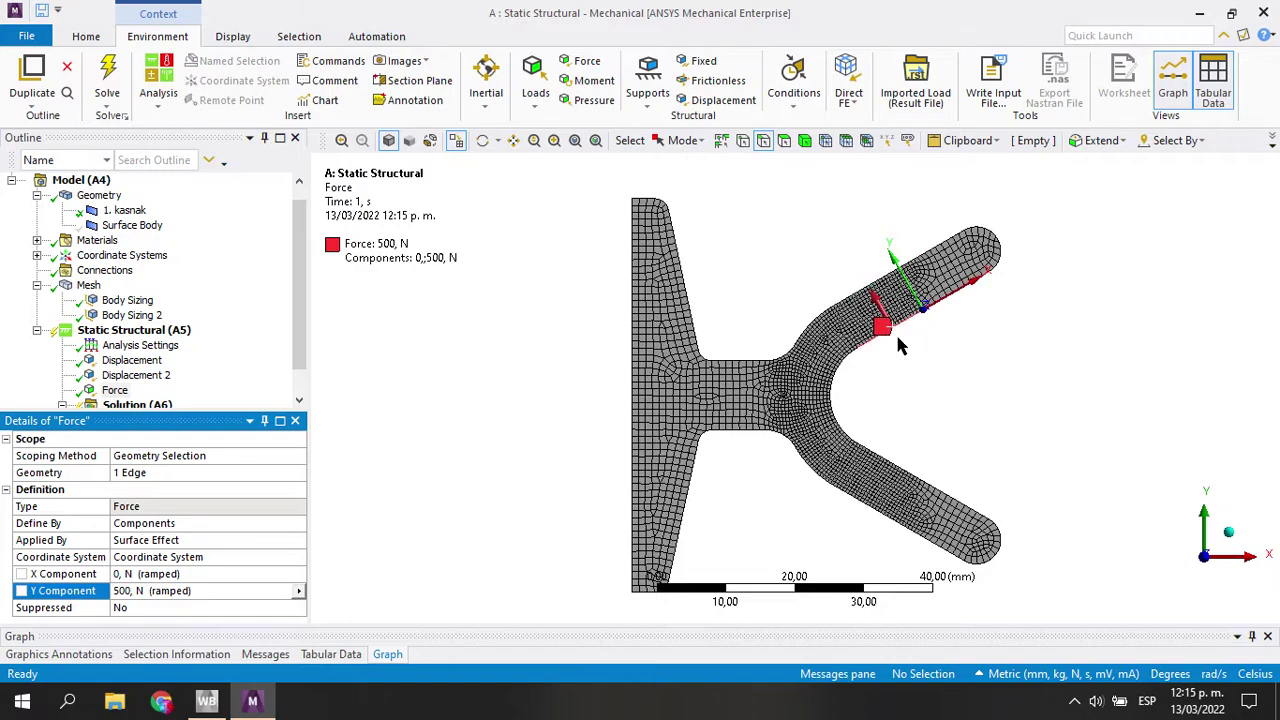
# Add a second force on the lower groove arm's inner straight edge and define it by components
pyautogui.click(580, 61)
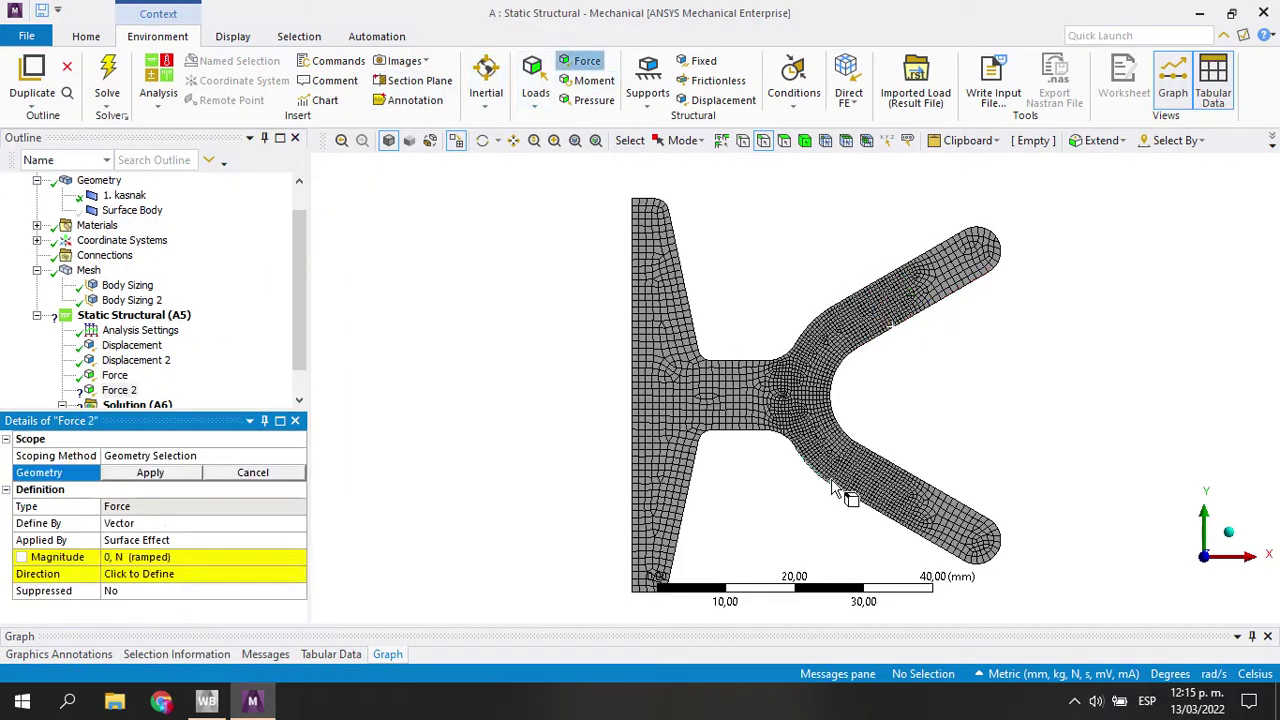
pyautogui.click(935, 491)
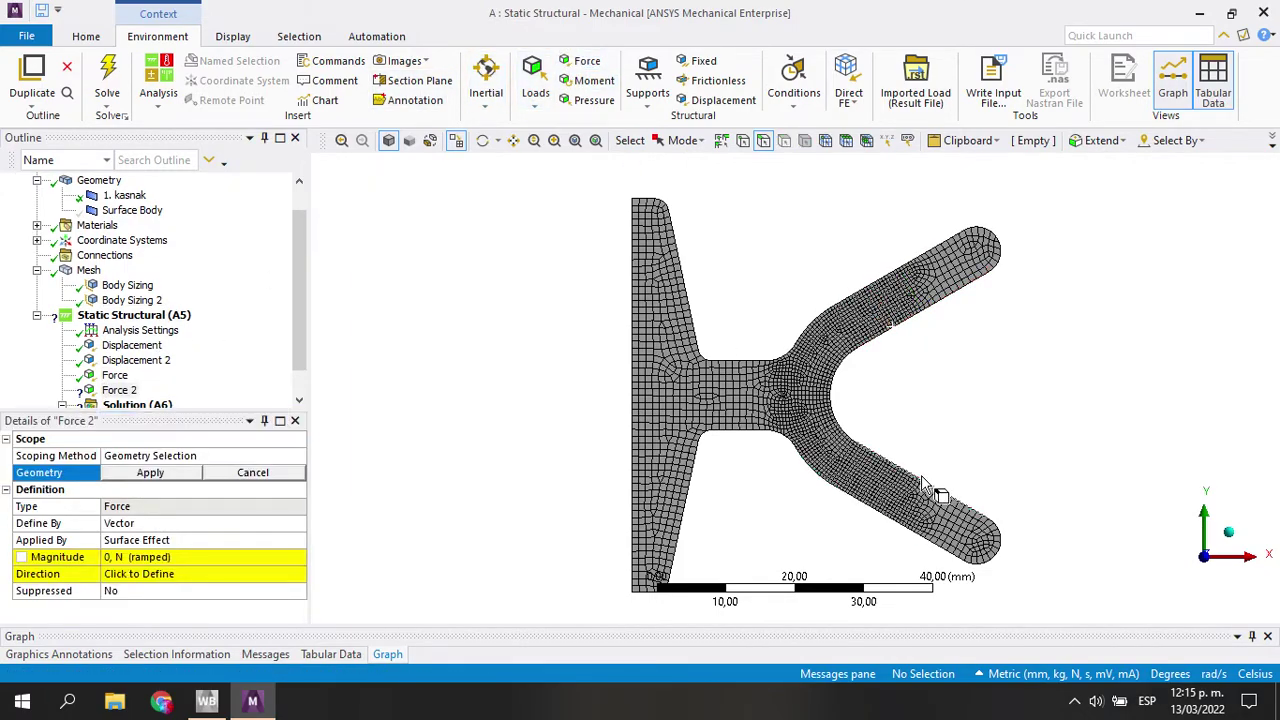
pyautogui.click(152, 473)
pyautogui.click(165, 540)
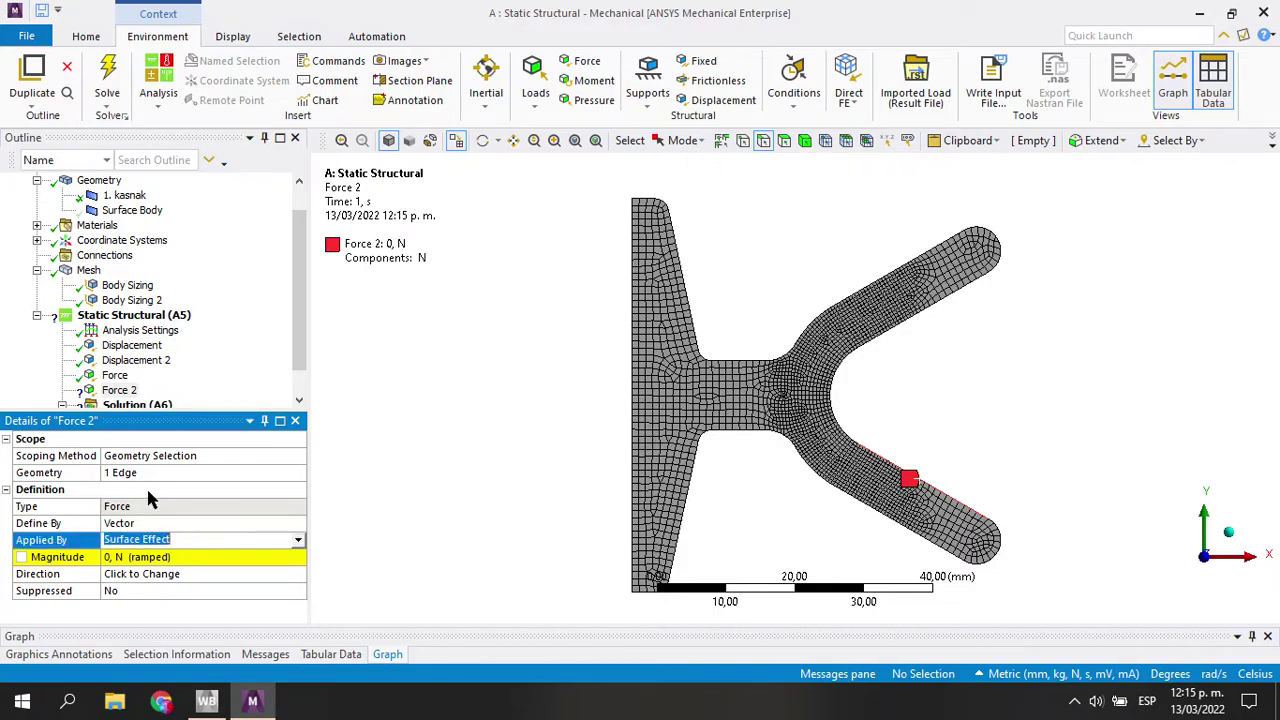
pyautogui.doubleClick(131, 524)
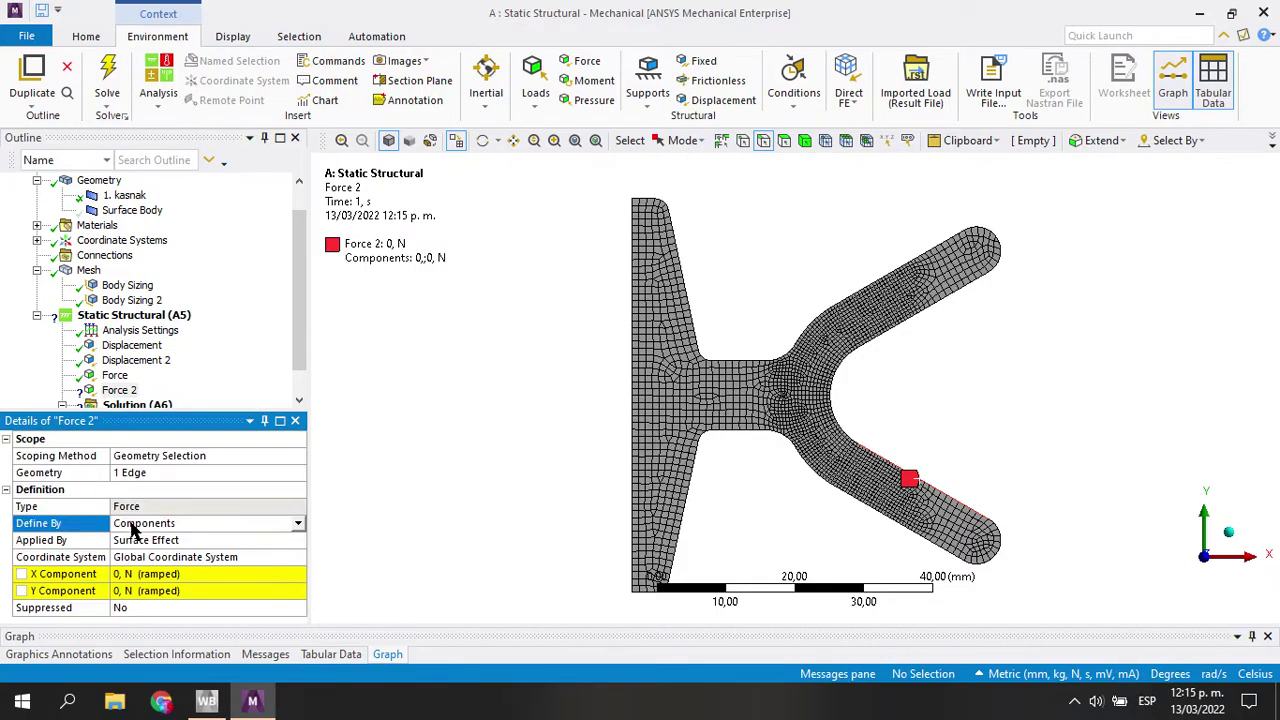
# Reference Force 2 to Coordinate System 2 and set its Y component to -500 N
pyautogui.click(163, 557)
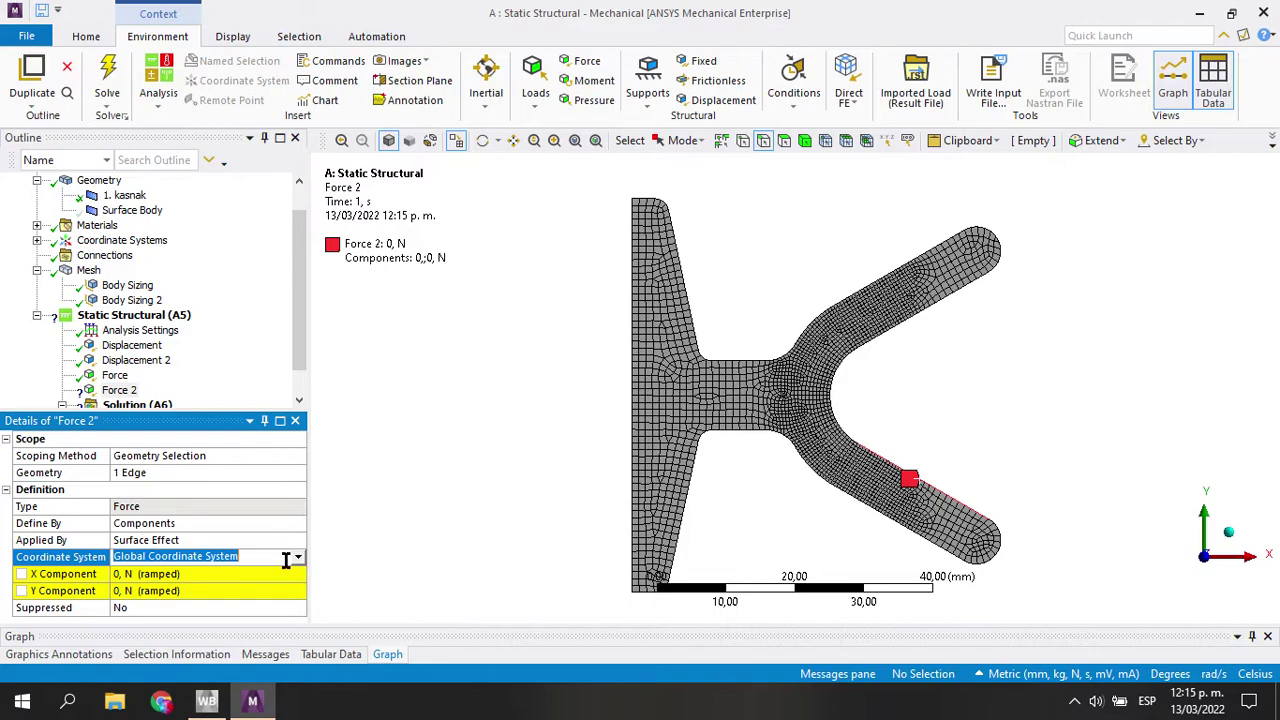
pyautogui.click(298, 557)
pyautogui.click(236, 597)
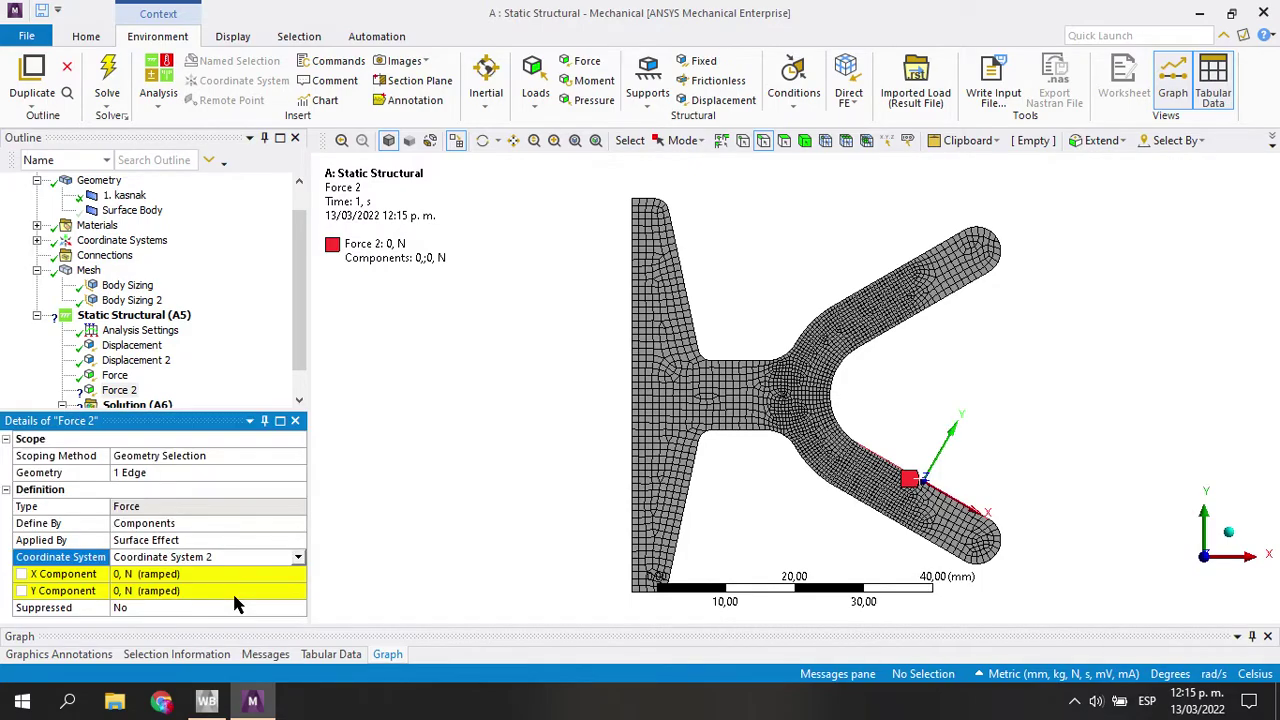
pyautogui.click(155, 590)
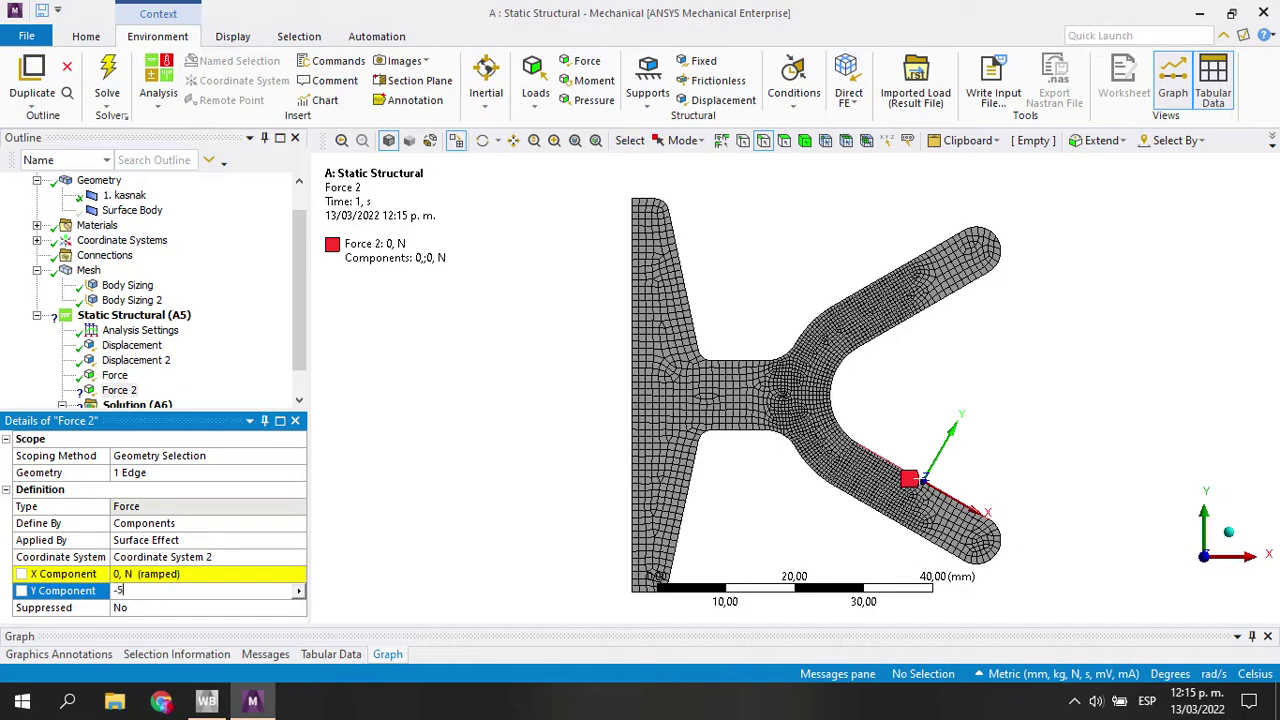
pyautogui.write('-500')
pyautogui.press('Return')
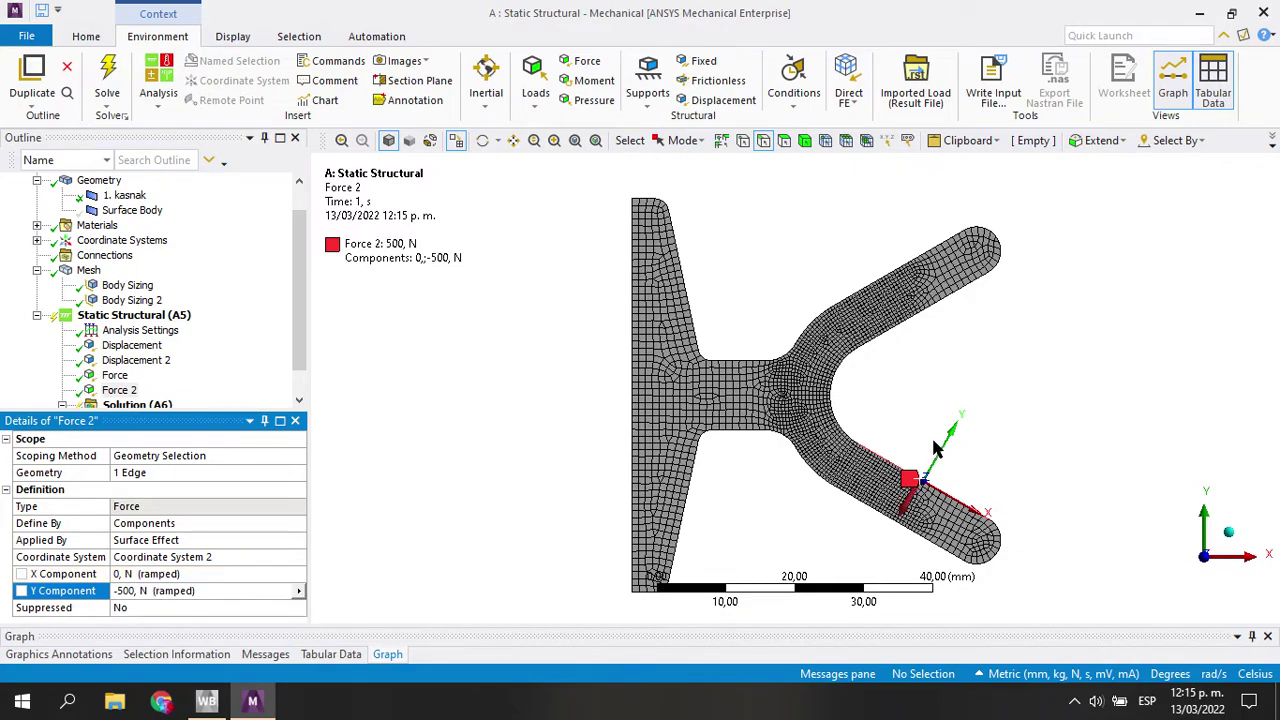
# Check the applied loads and supports and add Total Deformation and equivalent (von-Mises) stress results to the solution
pyautogui.click(140, 315)
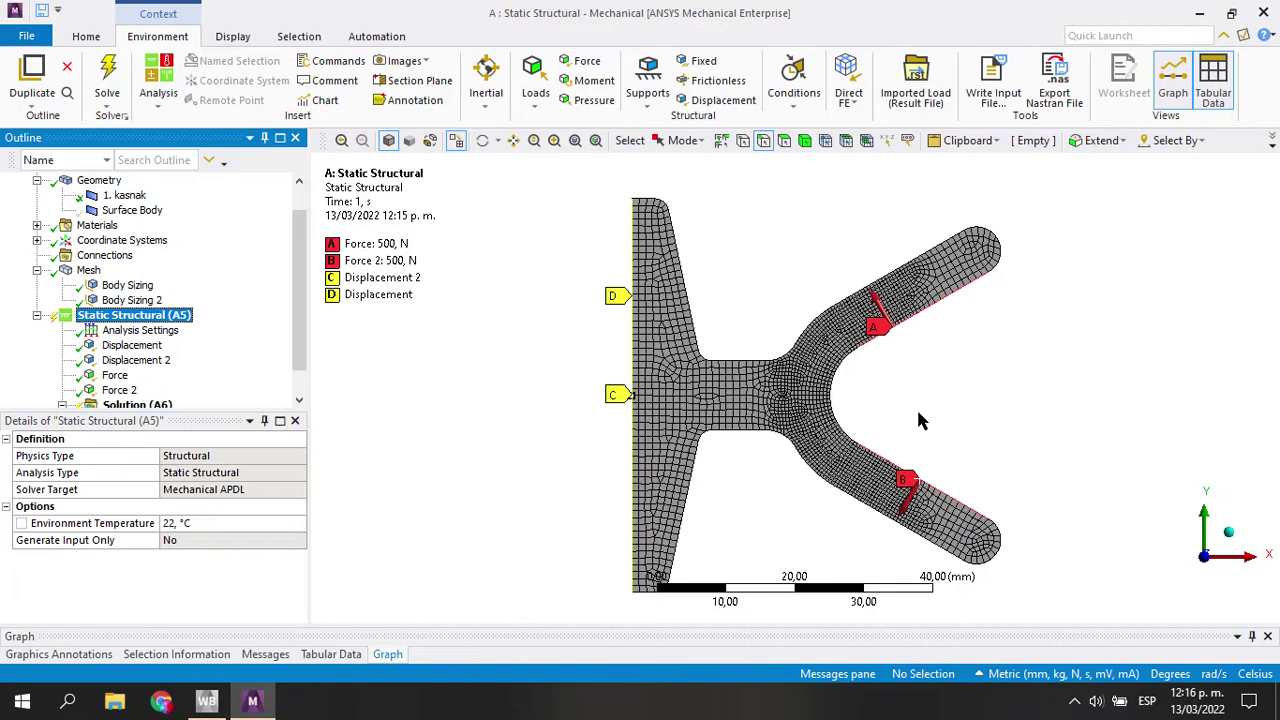
pyautogui.scroll(-1, 158, 408)
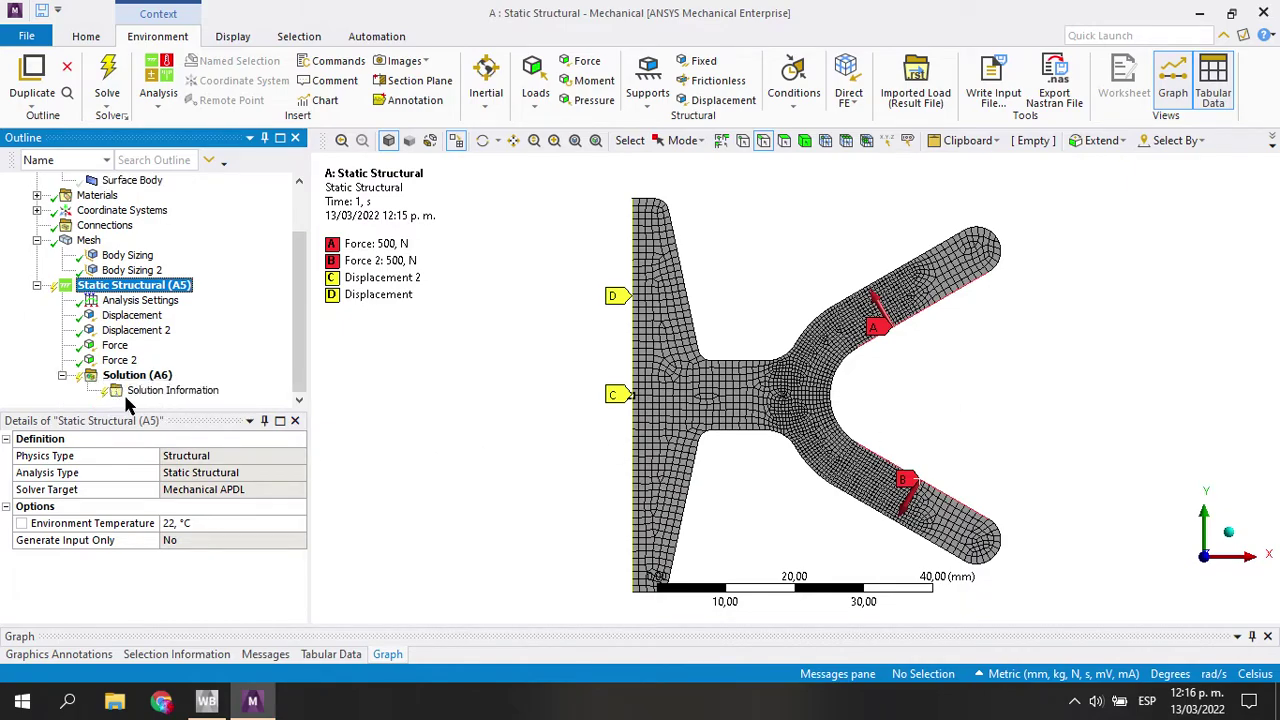
pyautogui.click(128, 375)
pyautogui.click(594, 95)
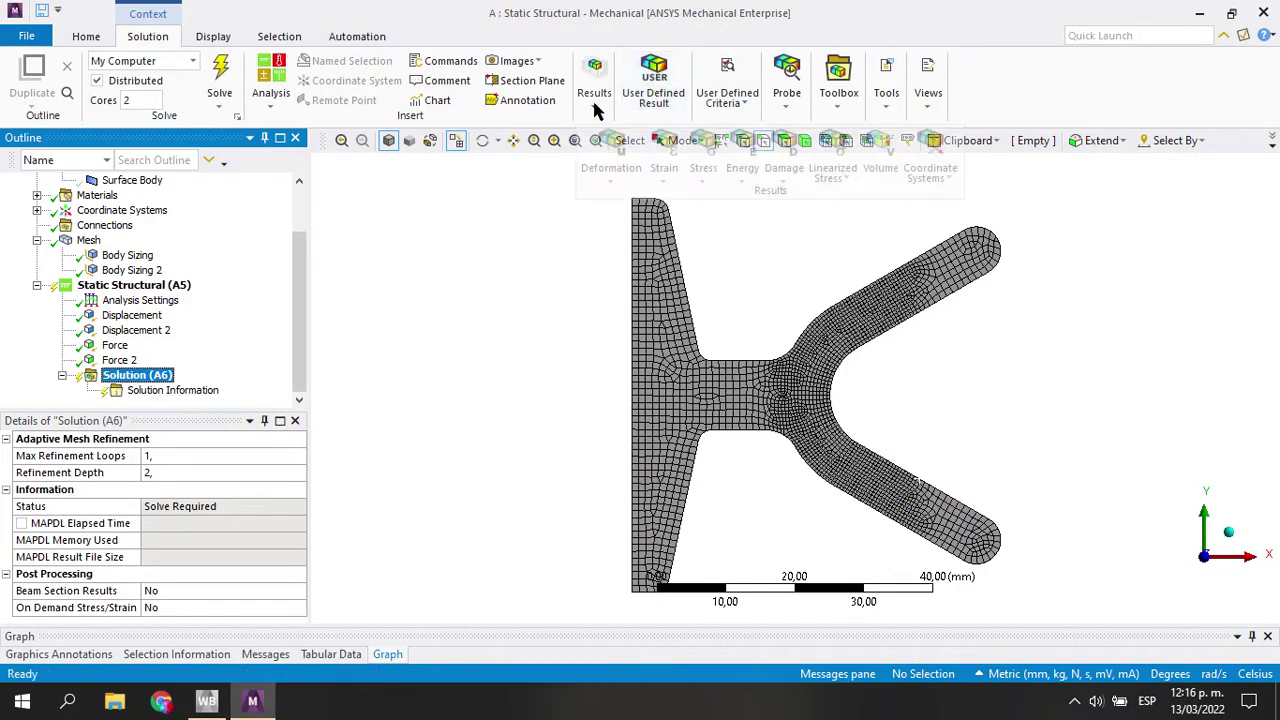
pyautogui.click(609, 168)
pyautogui.click(622, 192)
pyautogui.click(600, 90)
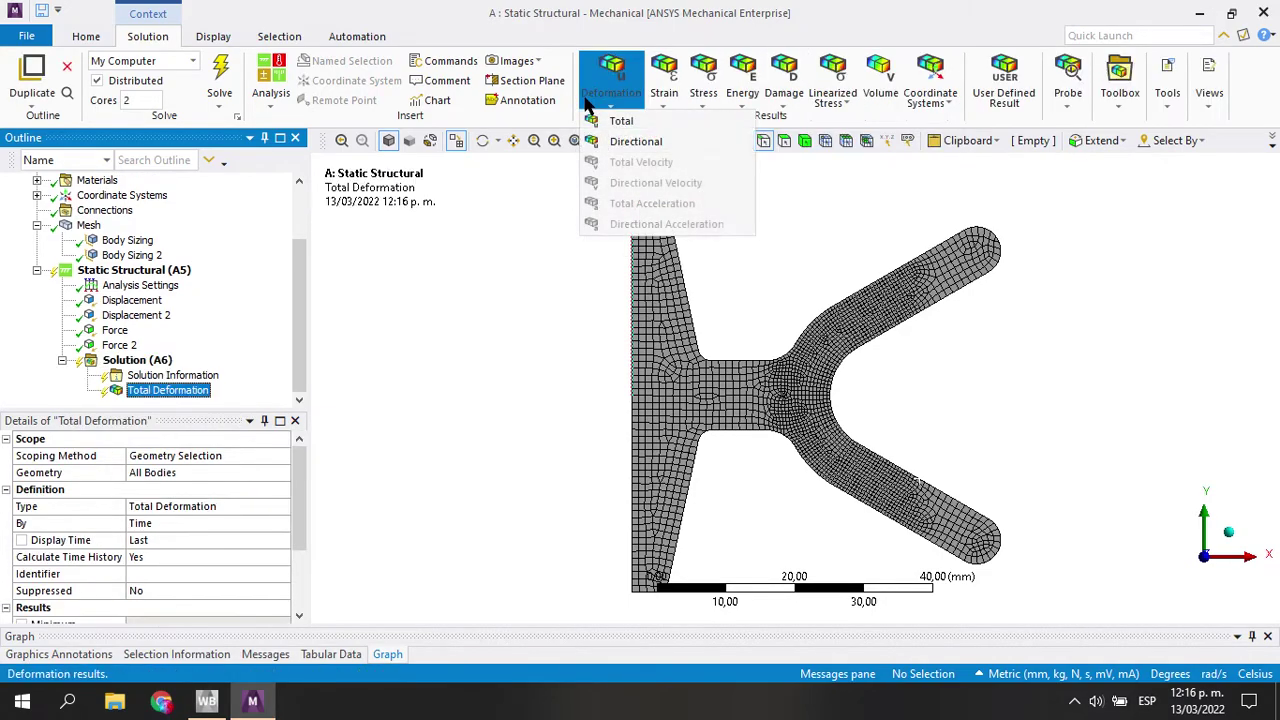
pyautogui.click(703, 85)
pyautogui.click(720, 121)
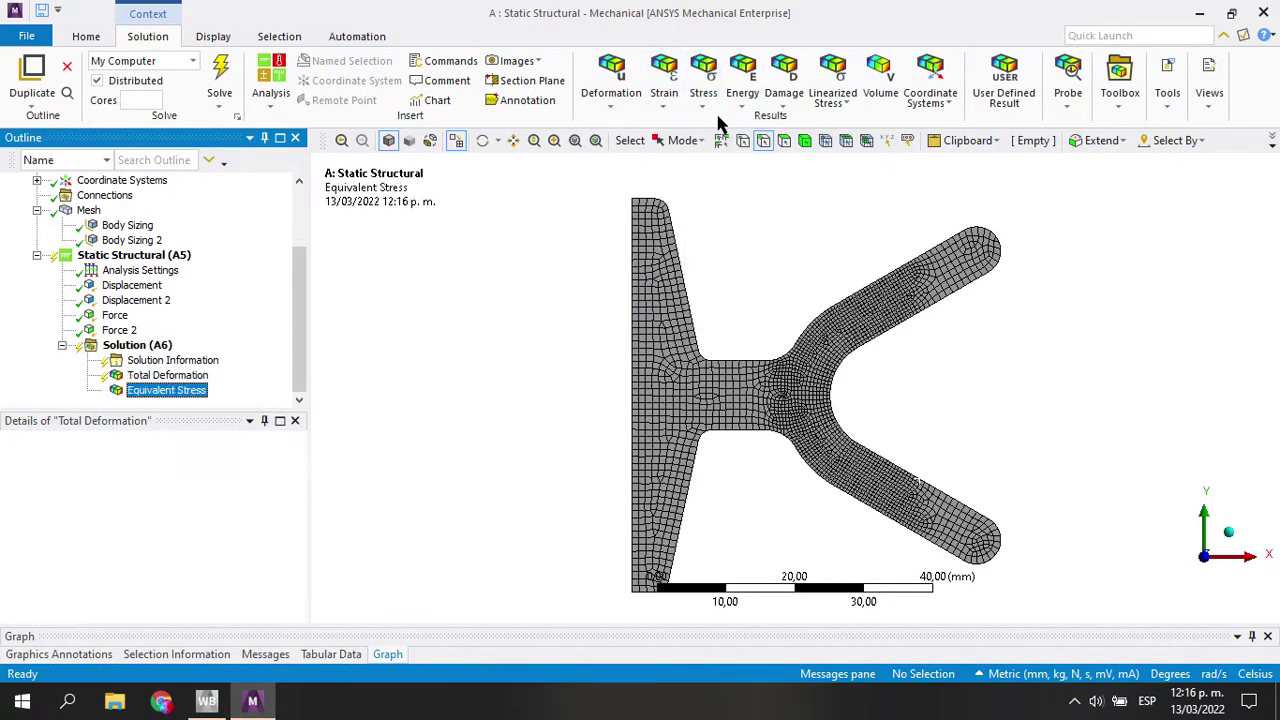
# Solve the analysis and view the Total Deformation and Equivalent Stress results
pyautogui.click(221, 75)
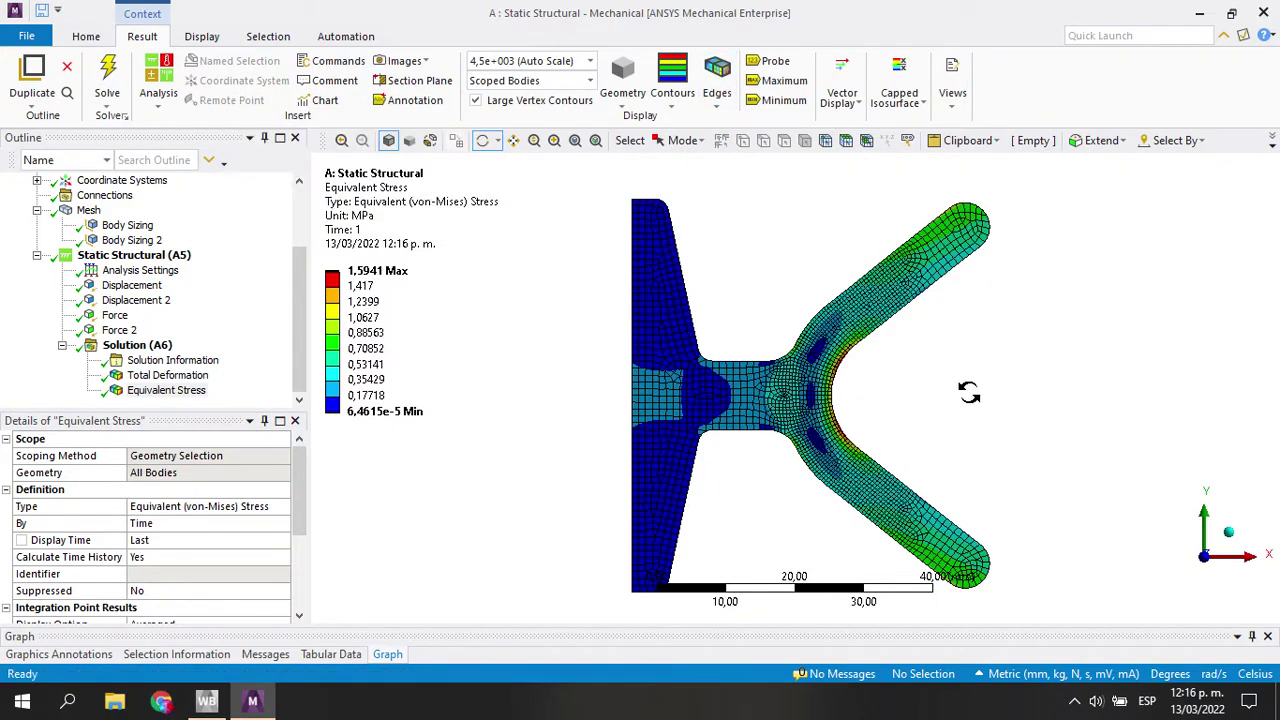
pyautogui.click(166, 376)
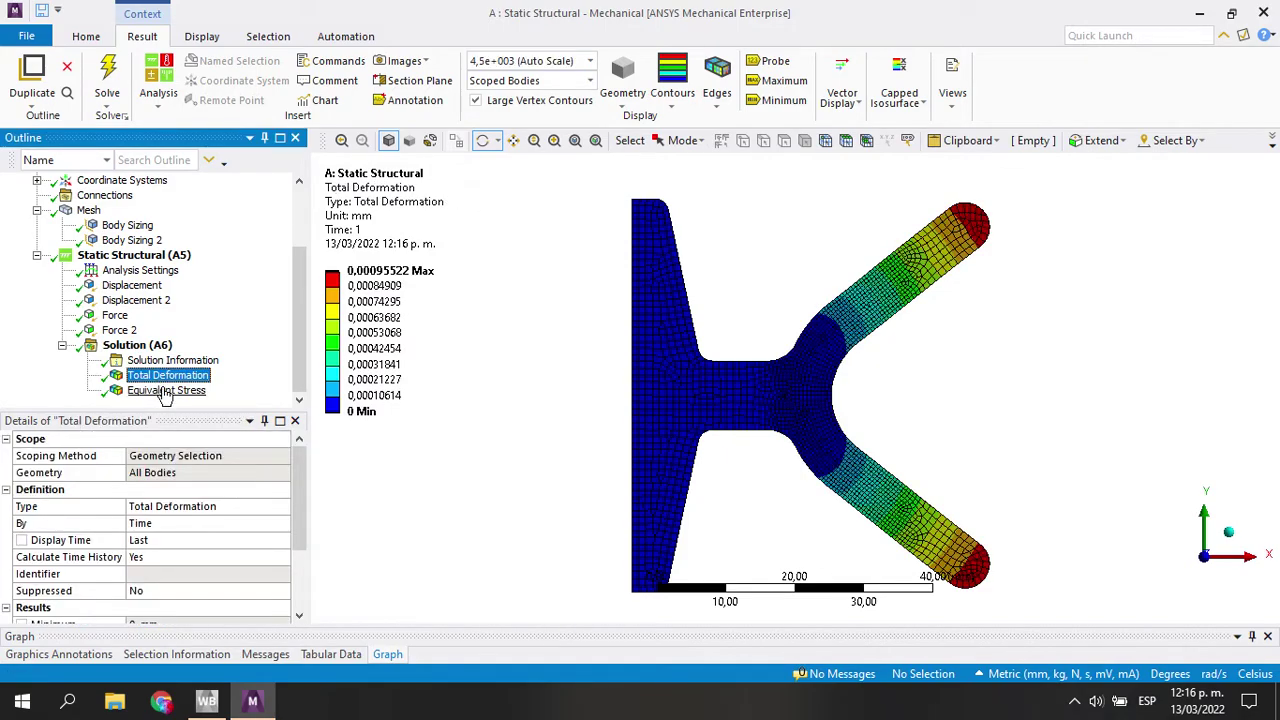
pyautogui.click(168, 391)
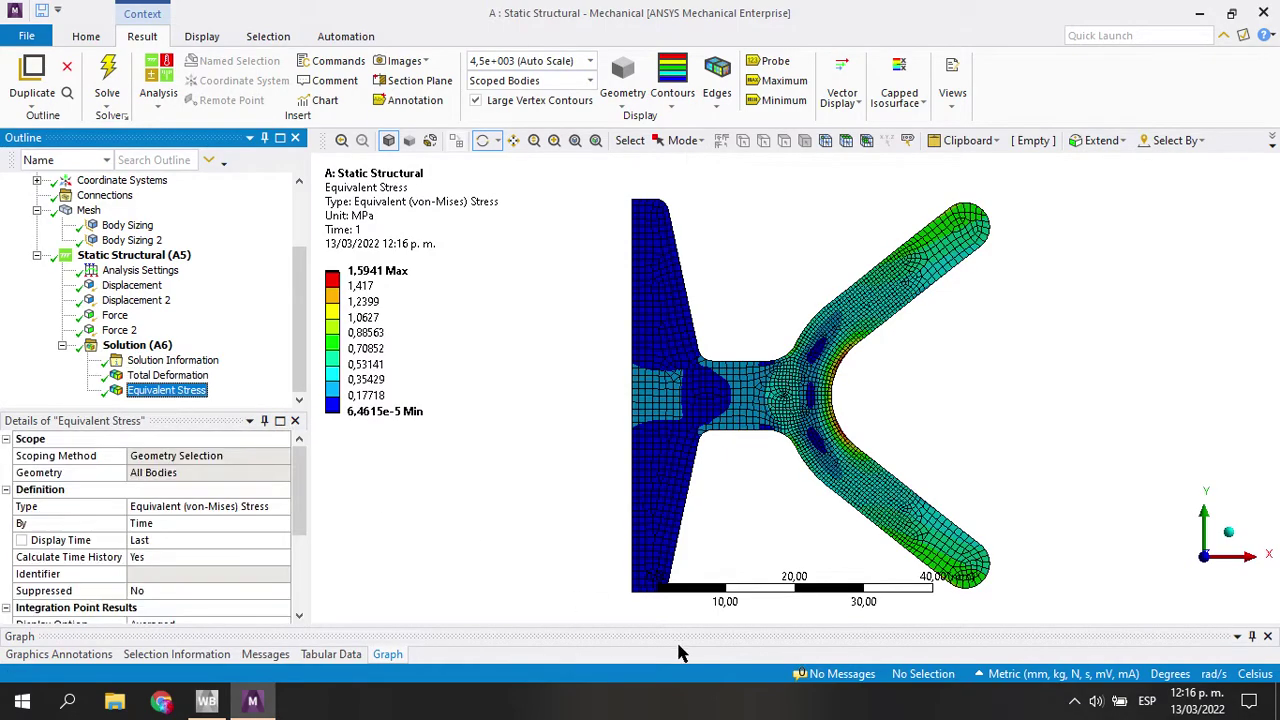
# Display the Equivalent Stress result at the 5x Auto deformation scale with the undeformed wireframe shown
pyautogui.moveTo(754, 622); pyautogui.dragTo(750, 582)
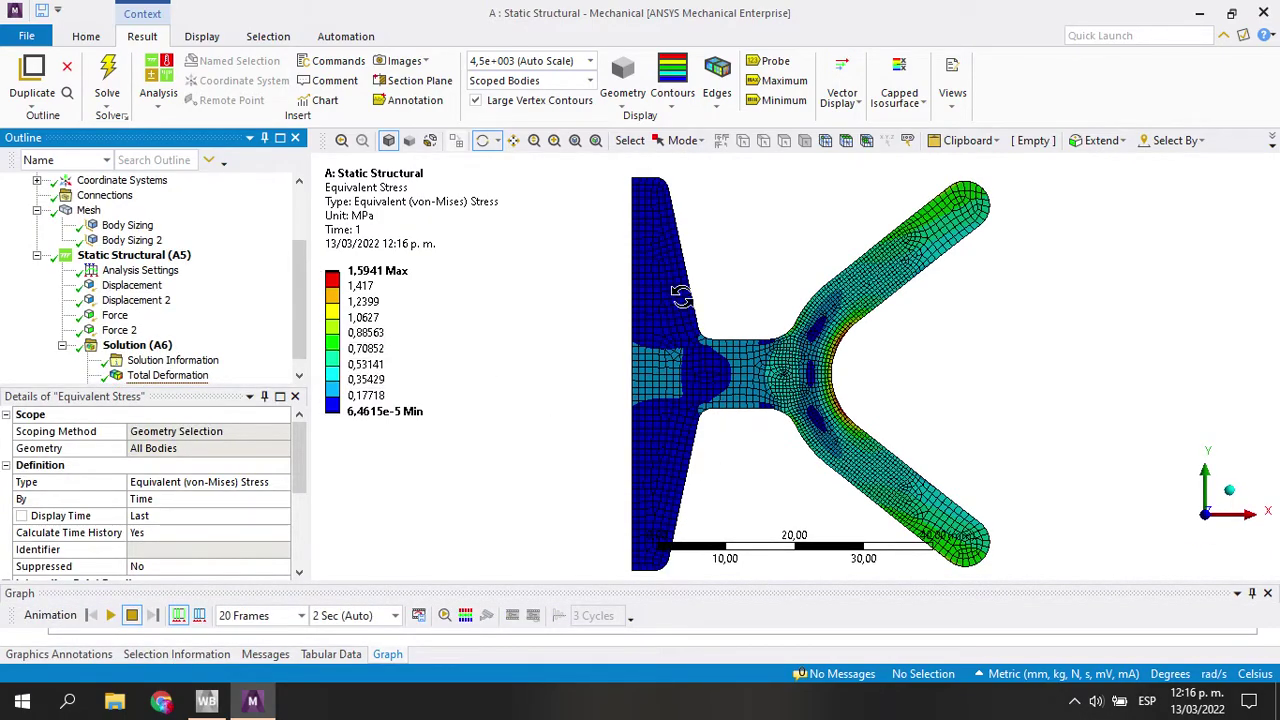
pyautogui.click(589, 62)
pyautogui.click(540, 140)
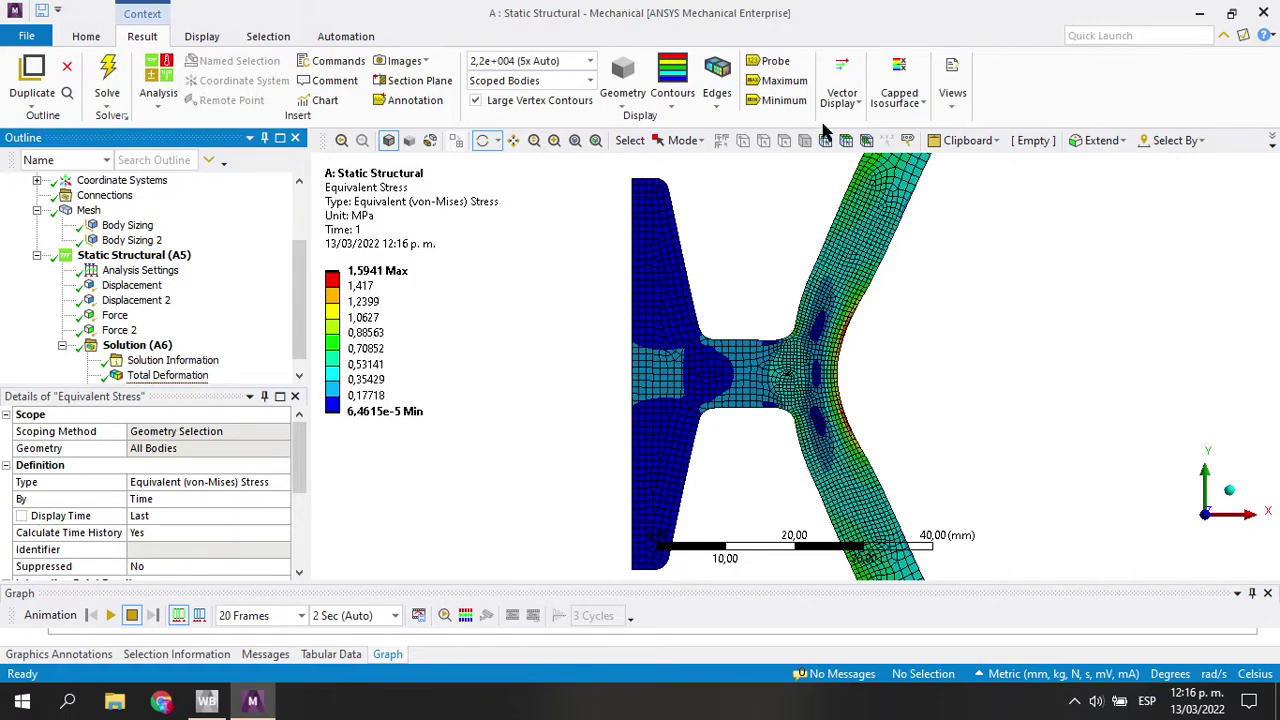
pyautogui.click(717, 88)
pyautogui.click(740, 152)
# Examine the deformed shape against the undeformed outline at the hub's upper corner in the Equivalent Stress result
pyautogui.moveTo(615, 175); pyautogui.dragTo(768, 262, button='right')
pyautogui.moveTo(507, 171); pyautogui.dragTo(766, 291, button='right')
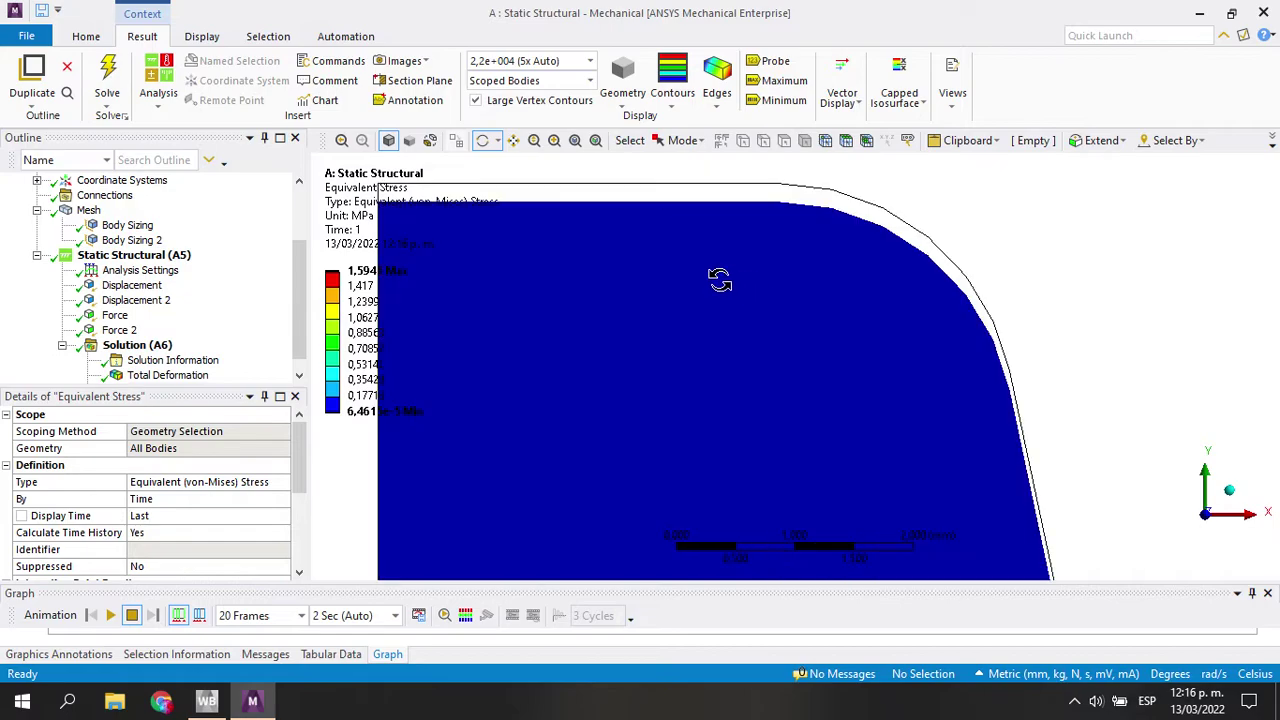
pyautogui.keyDown('ctrl'); pyautogui.moveTo(815, 360); pyautogui.dragTo(950, 349, button='middle'); pyautogui.keyUp('ctrl')
pyautogui.scroll(-2, 1145, 360)
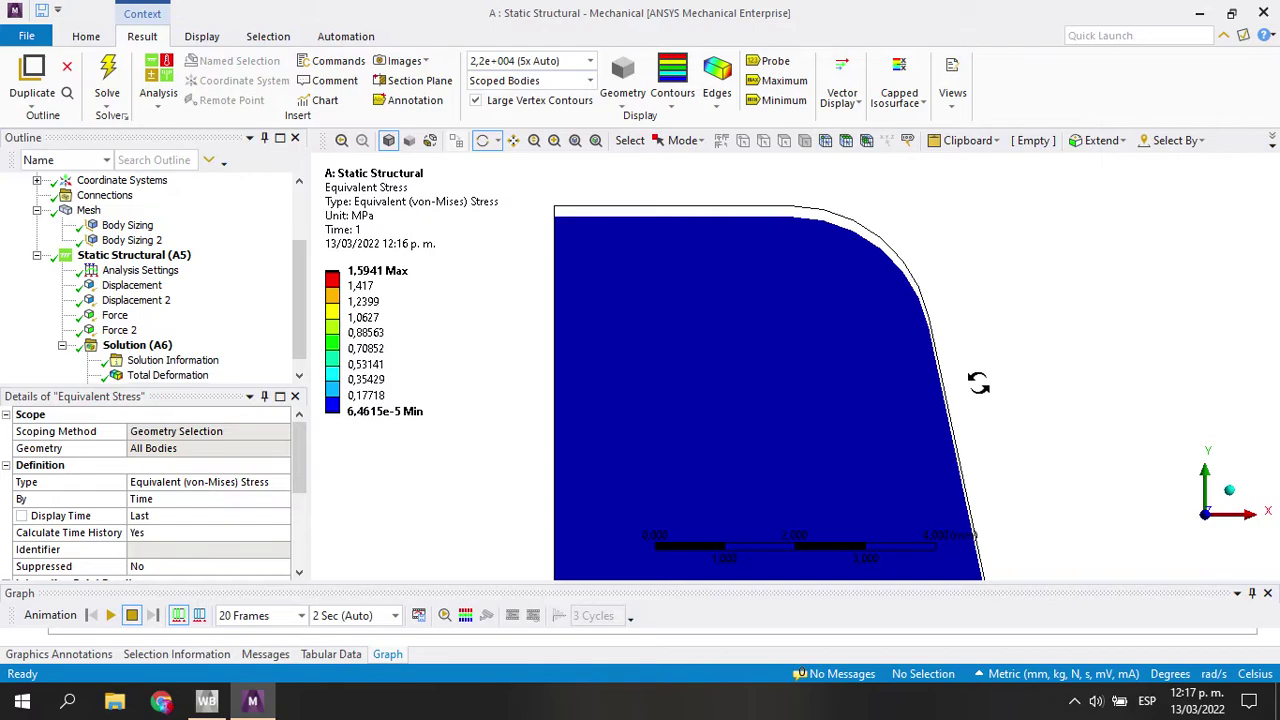
pyautogui.scroll(-2, 977, 374)
pyautogui.scroll(-1, 158, 335)
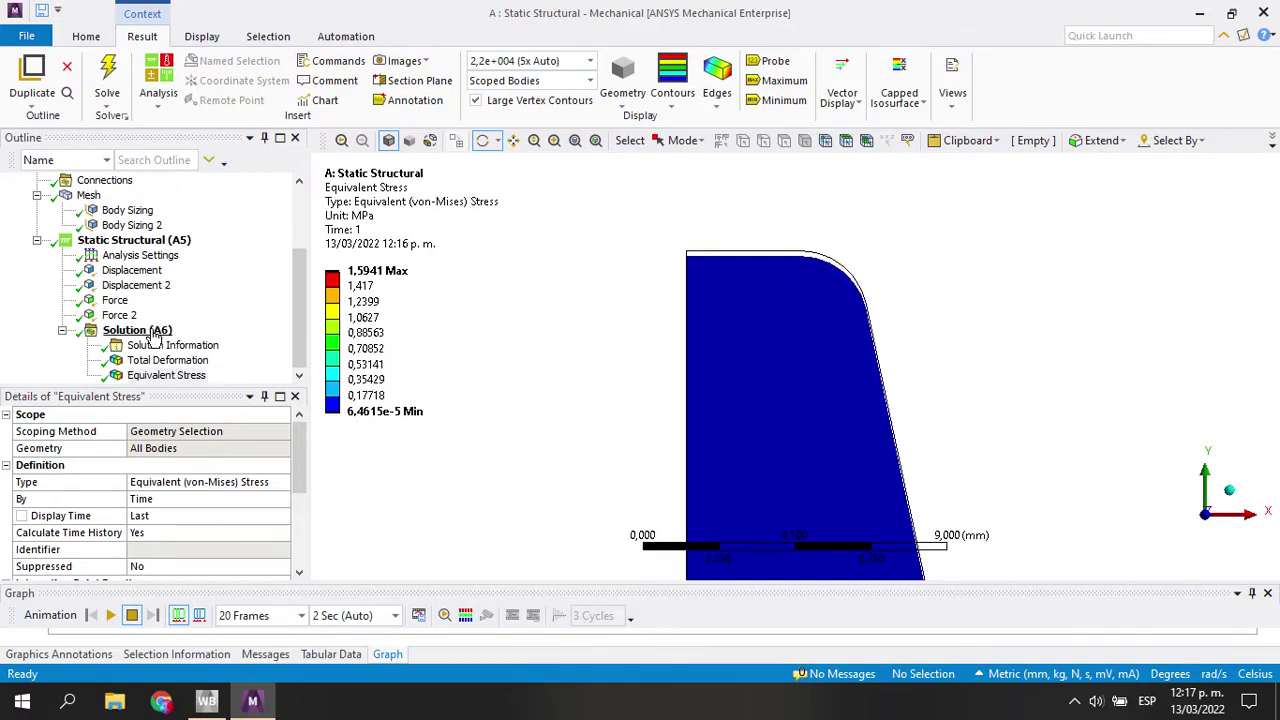
pyautogui.click(165, 376)
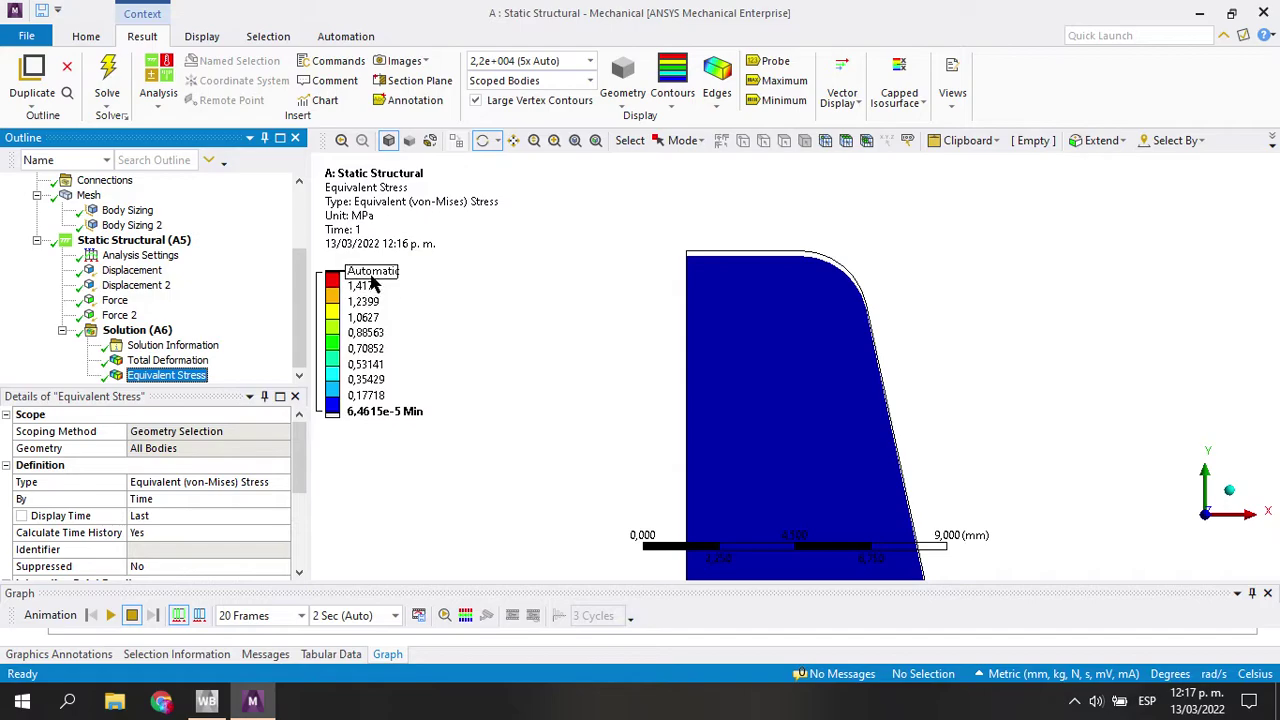
# Set the Y component of the displacement support on the hub's two bore edges to 0 mm
pyautogui.click(140, 287)
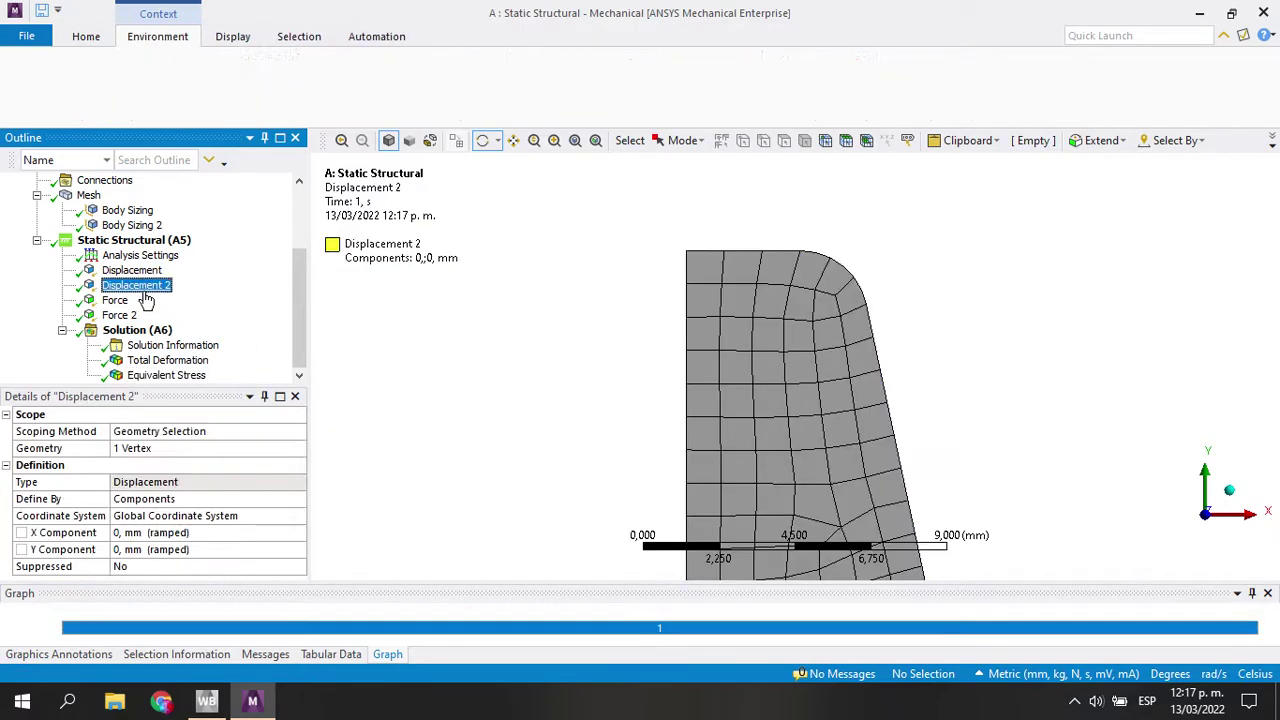
pyautogui.scroll(-10, 560, 403)
pyautogui.keyDown('ctrl'); pyautogui.moveTo(674, 446); pyautogui.dragTo(611, 351, button='middle'); pyautogui.keyUp('ctrl')
pyautogui.click(113, 272)
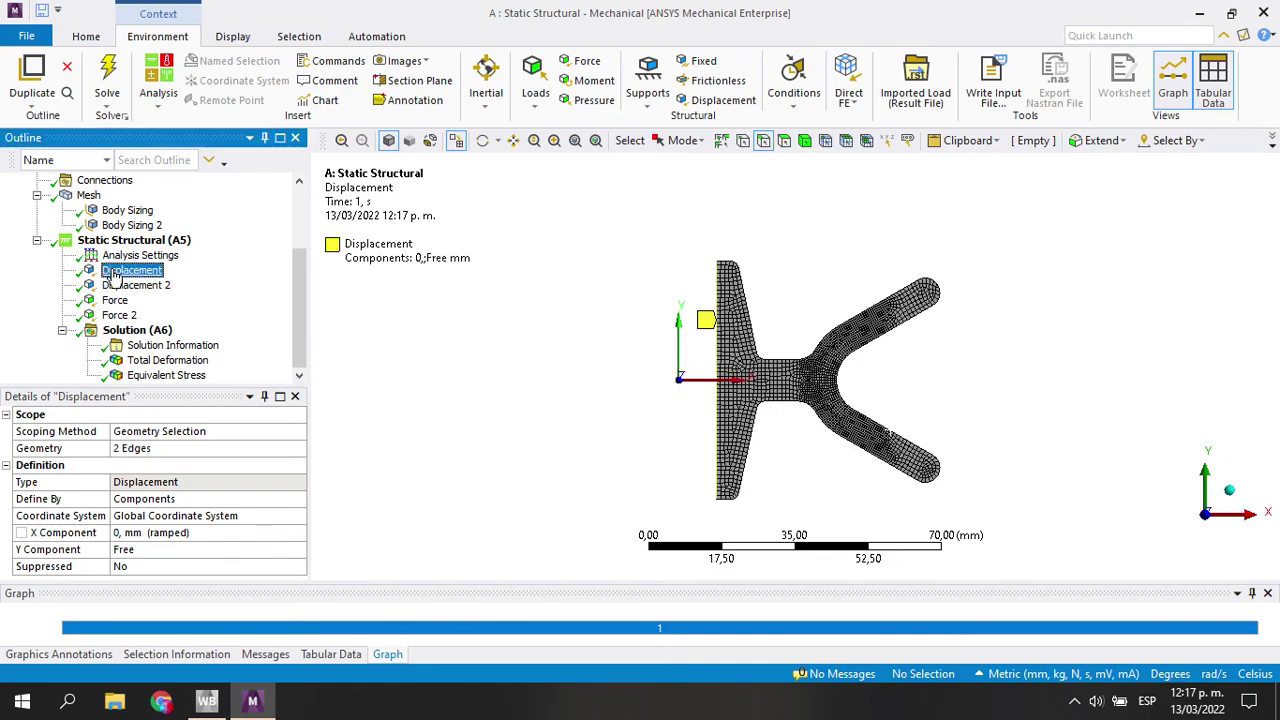
pyautogui.click(146, 549)
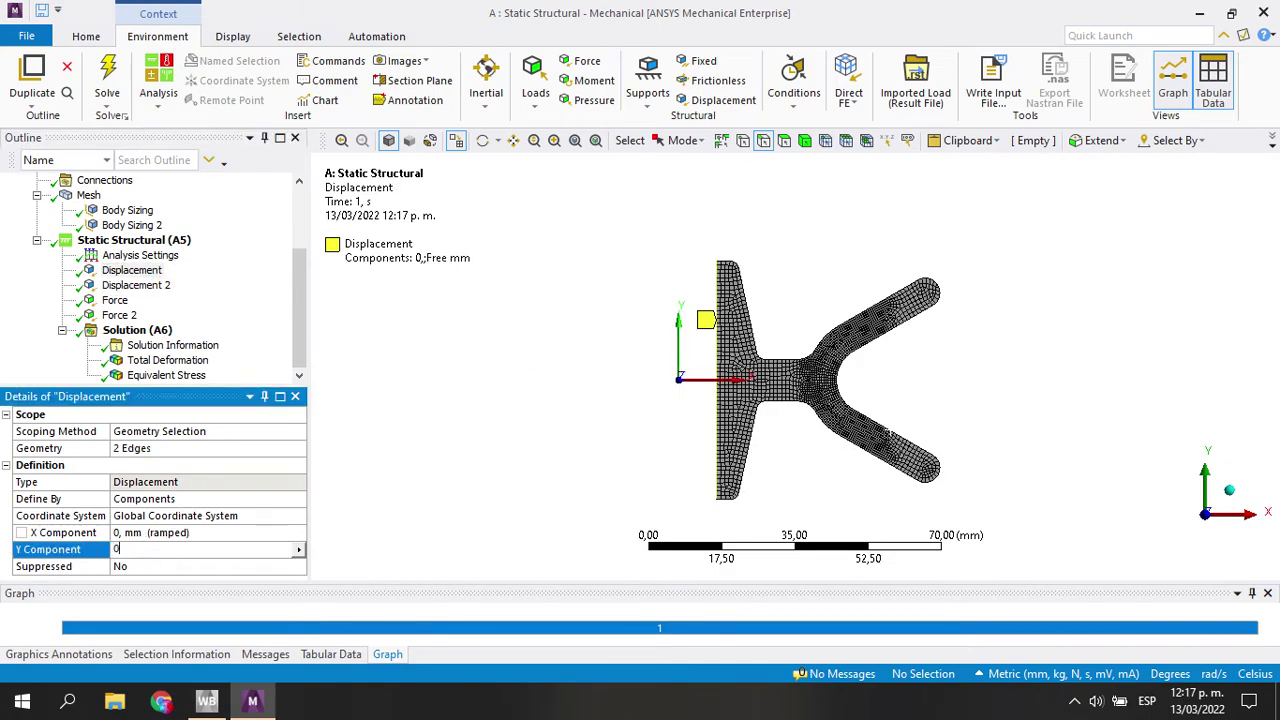
pyautogui.press('Return')
# Solve the analysis again with the changed support and view the Equivalent Stress result
pyautogui.click(137, 330)
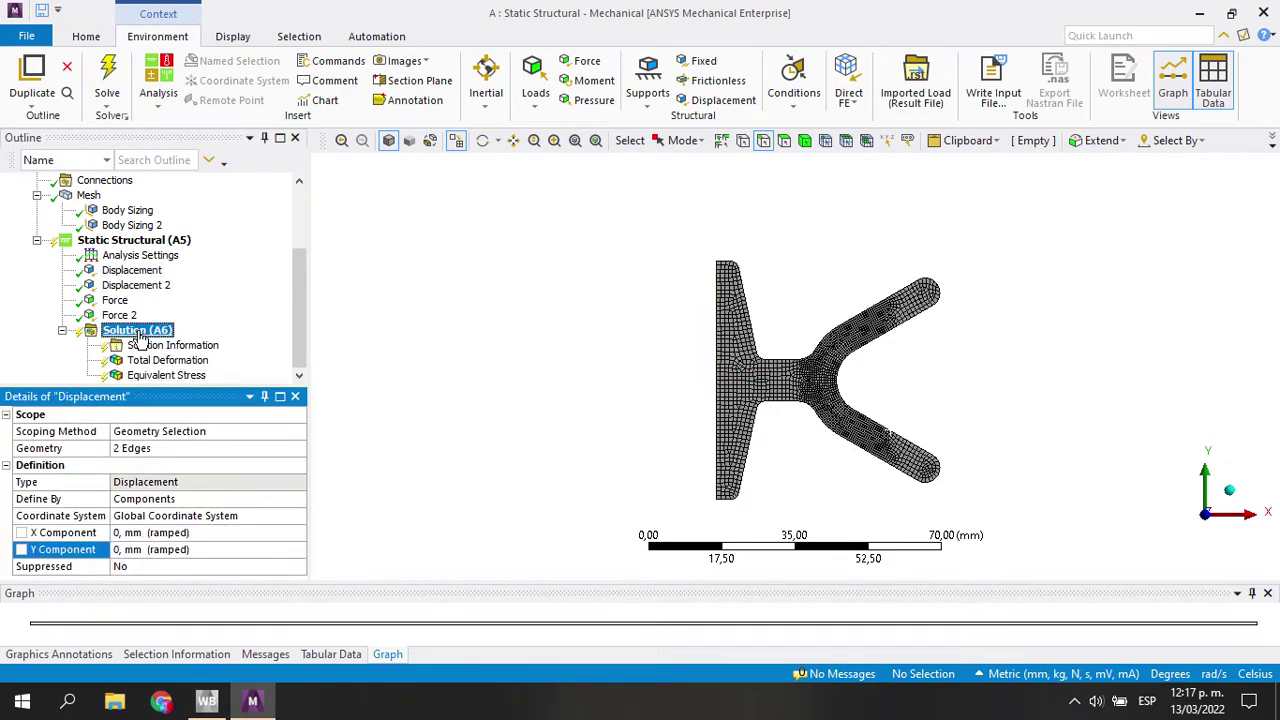
pyautogui.click(220, 80)
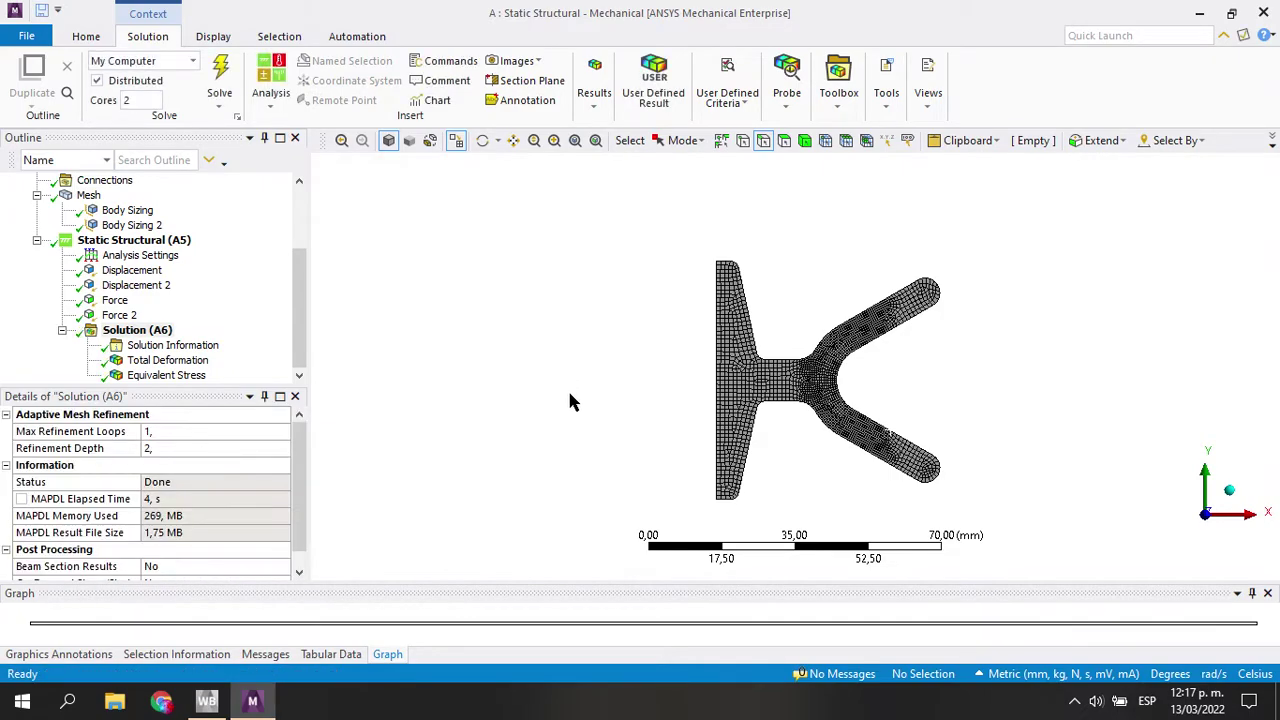
pyautogui.click(157, 378)
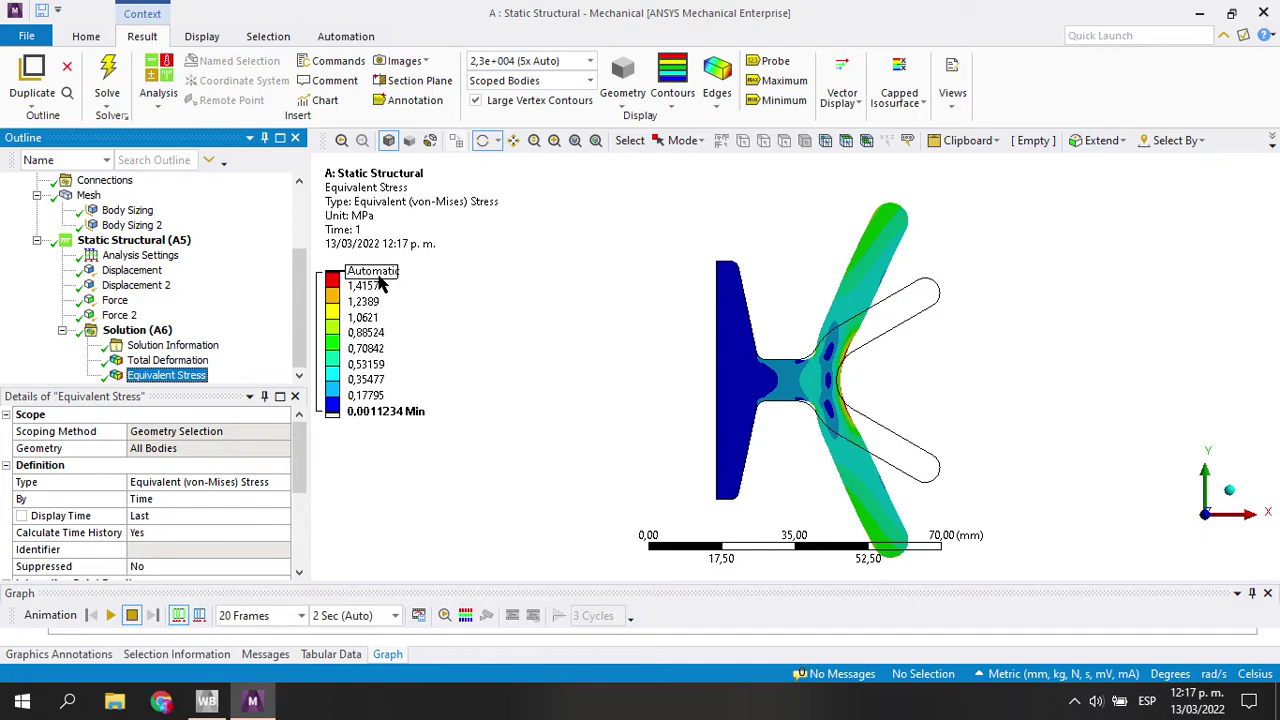
# Examine the Total Deformation result against the undeformed outline at the hub's upper corner at the 5x Auto deformation scale
pyautogui.click(167, 360)
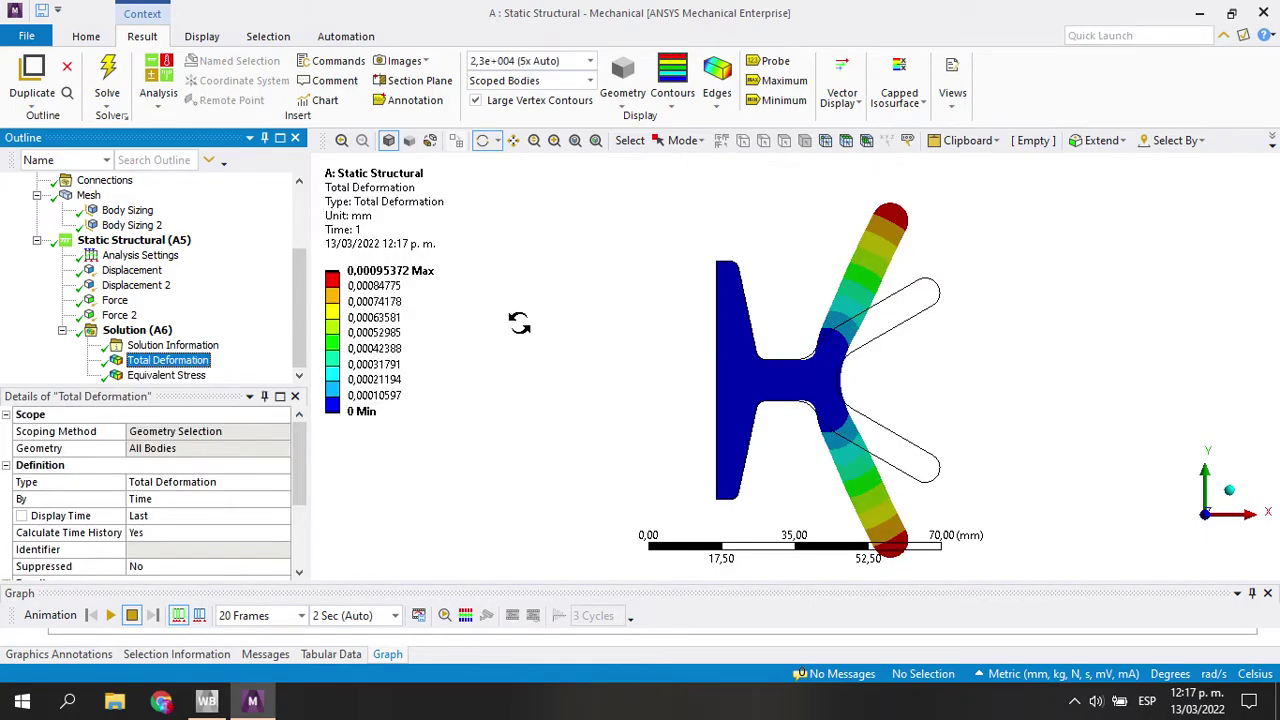
pyautogui.scroll(2, 830, 518)
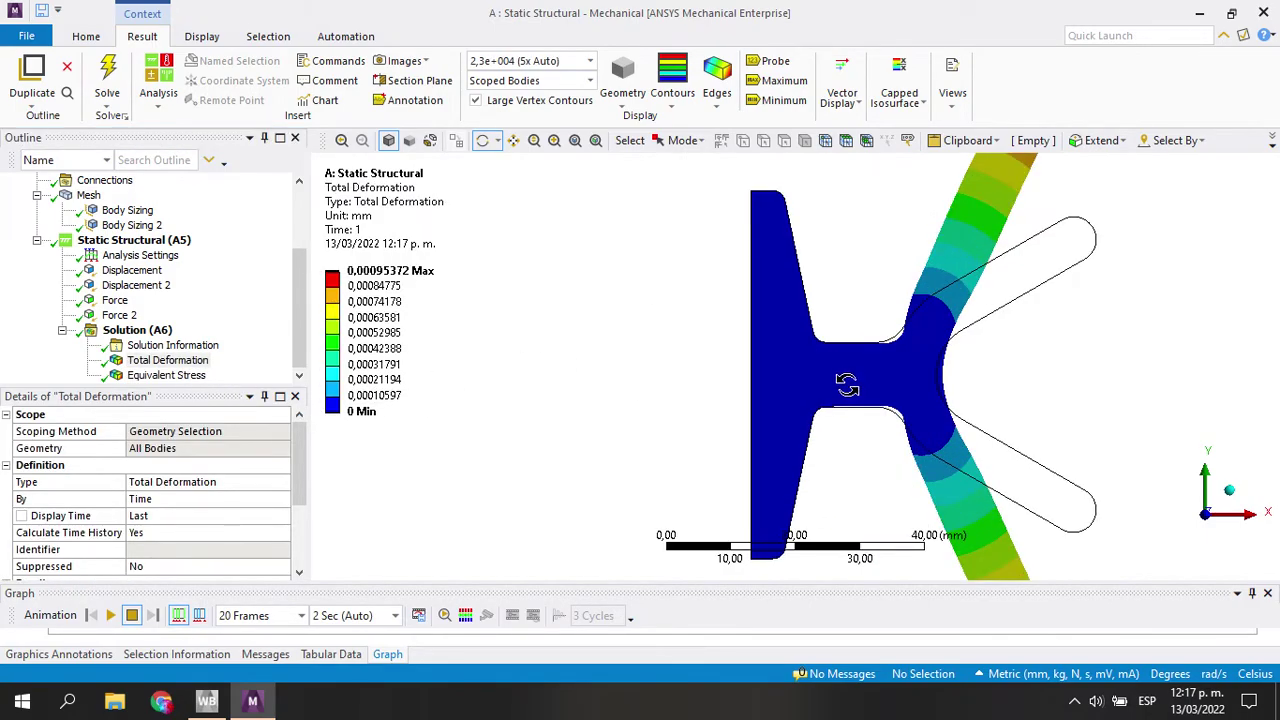
pyautogui.scroll(2, 849, 391)
pyautogui.moveTo(571, 194); pyautogui.dragTo(702, 311, button='right')
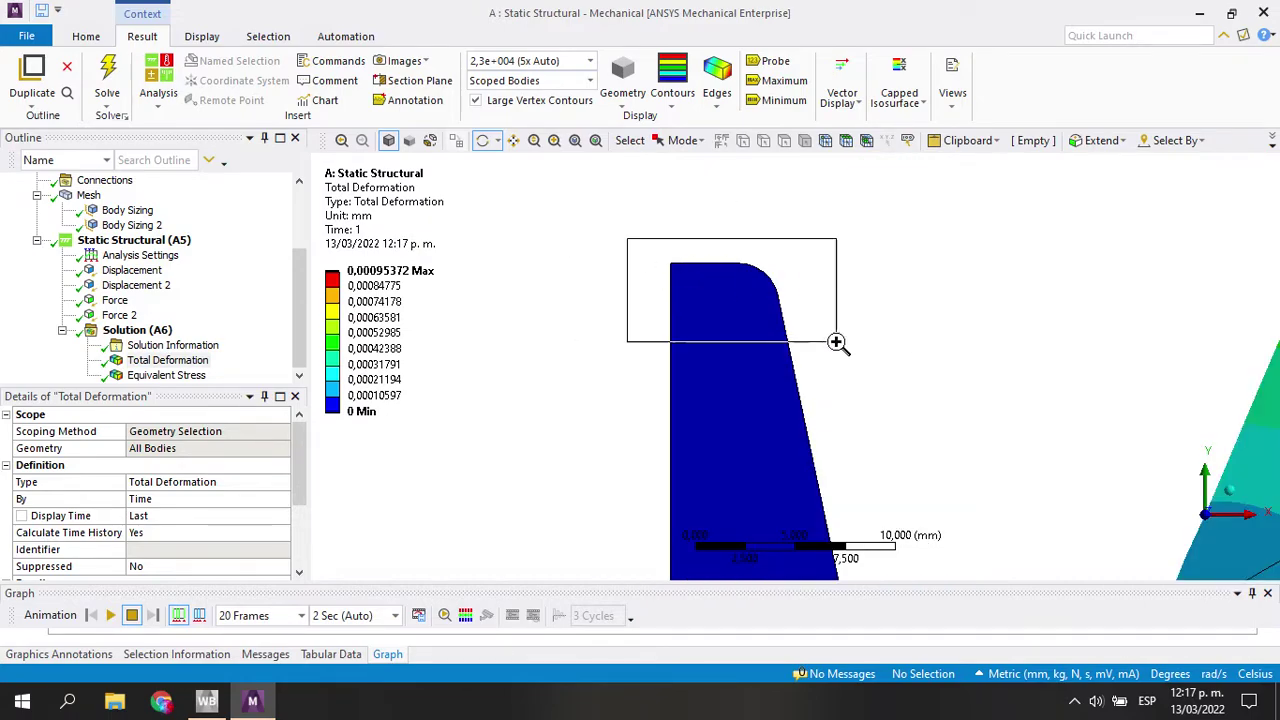
pyautogui.scroll(2, 840, 350)
pyautogui.keyDown('ctrl'); pyautogui.moveTo(853, 387); pyautogui.dragTo(788, 365, button='middle'); pyautogui.keyUp('ctrl')
pyautogui.click(672, 82)
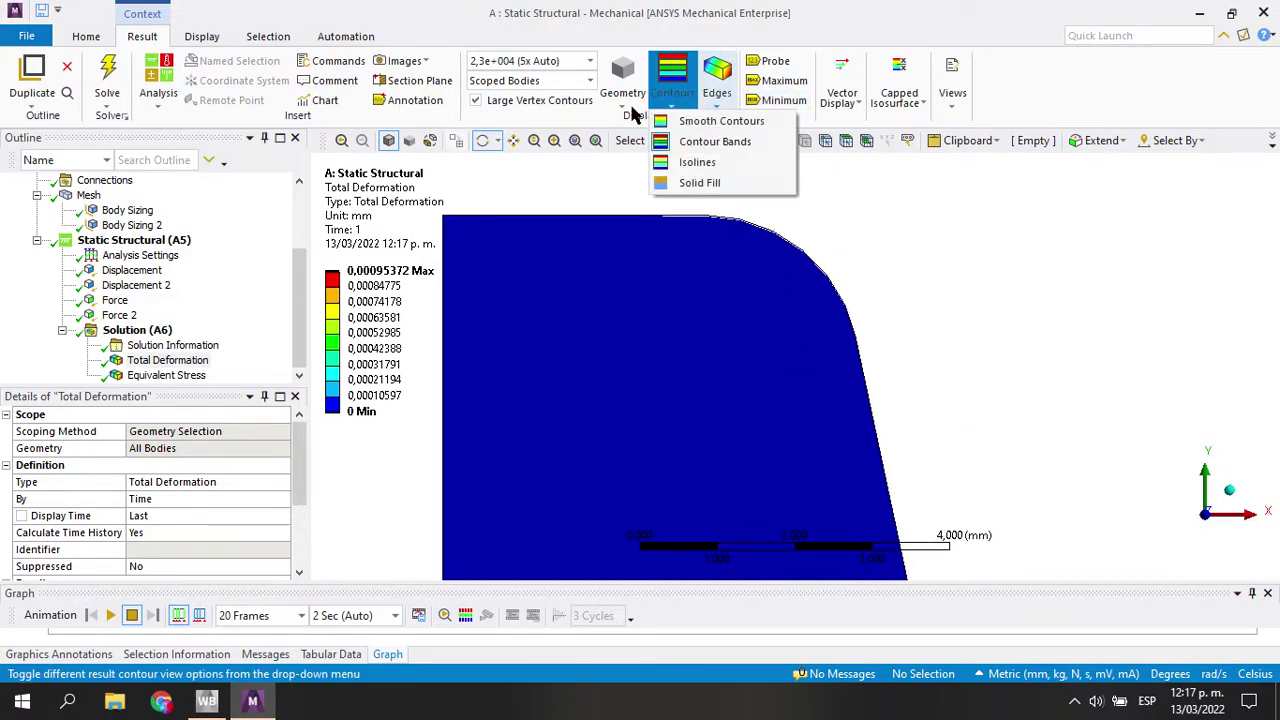
pyautogui.click(561, 60)
pyautogui.click(515, 131)
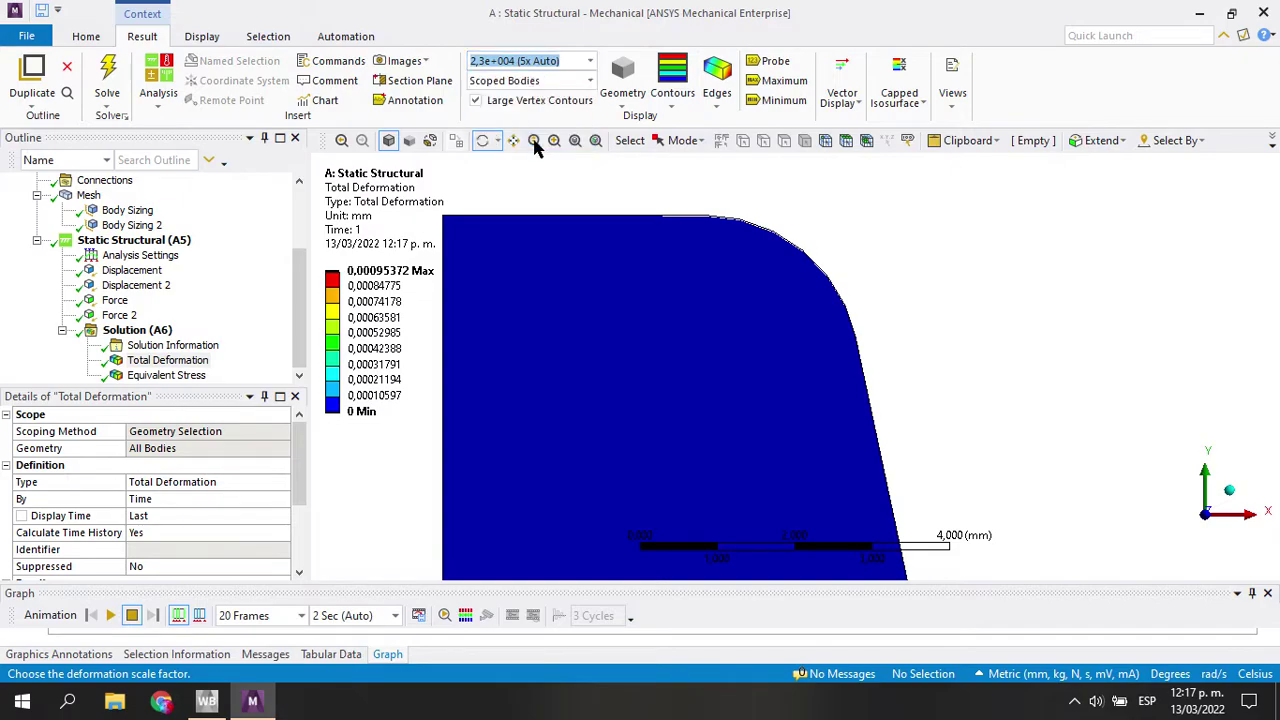
pyautogui.keyDown('ctrl'); pyautogui.moveTo(949, 254); pyautogui.dragTo(998, 274, button='middle'); pyautogui.keyUp('ctrl')
pyautogui.scroll(2, 731, 291)
pyautogui.scroll(1, 957, 343)
pyautogui.moveTo(957, 343)
pyautogui.keyDown('ctrl'); pyautogui.mouseDown(button='middle')
pyautogui.moveTo(1007, 355)
pyautogui.moveTo(971, 343)
pyautogui.moveTo(974, 329)
pyautogui.moveTo(963, 343)
pyautogui.mouseUp(button='middle'); pyautogui.keyUp('ctrl')
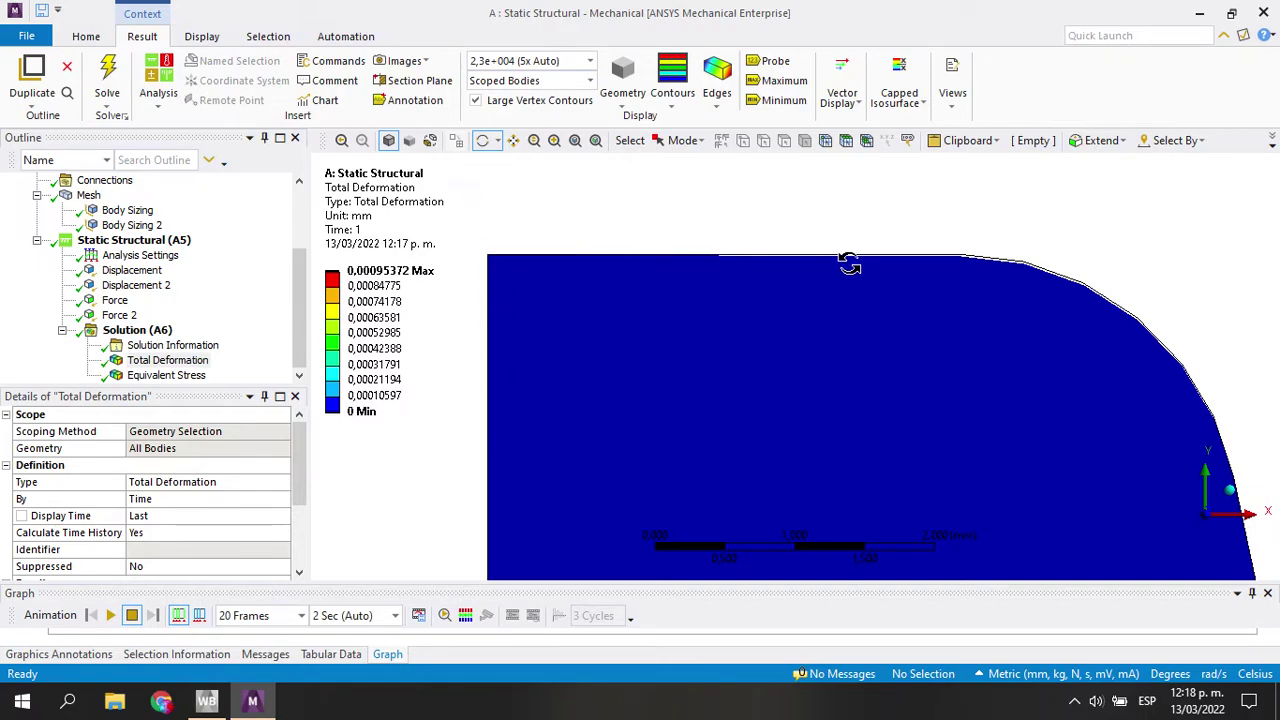
pyautogui.scroll(-10, 1100, 380)
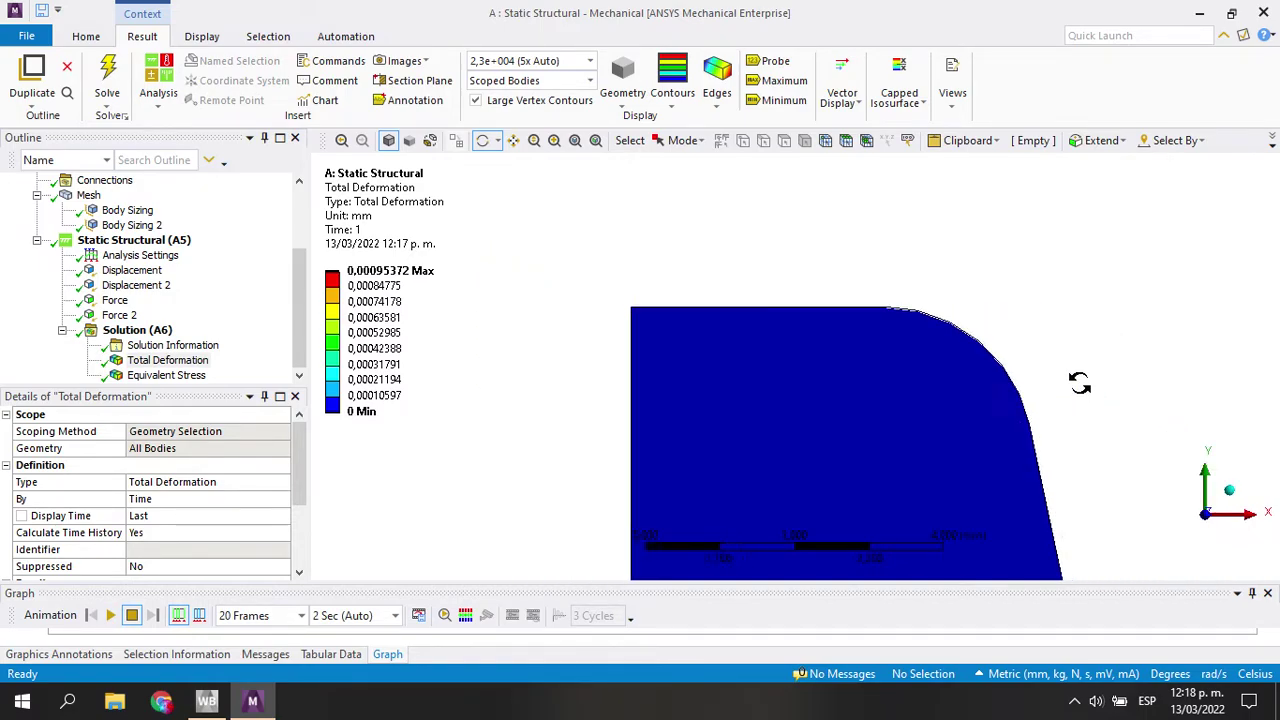
pyautogui.scroll(-3, 882, 305)
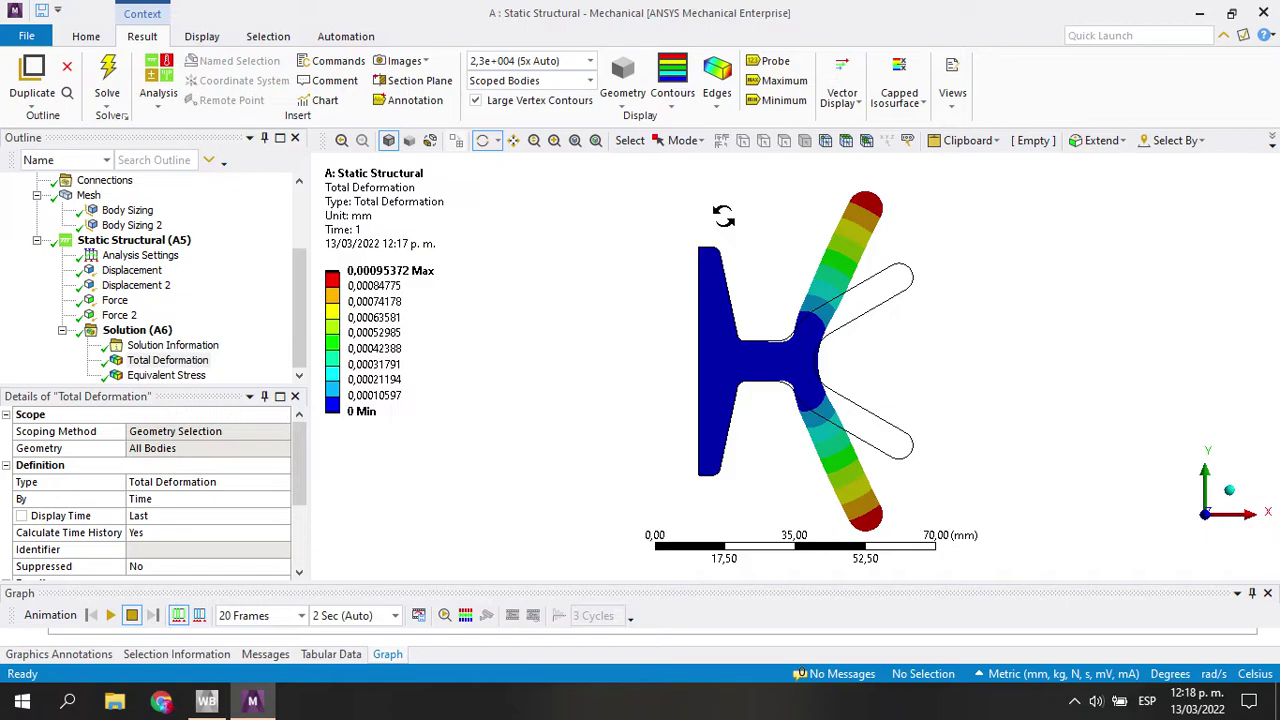
# Show the mesh elements on the Total Deformation result and set the deformation scale to 0.5x Auto
pyautogui.click(717, 80)
pyautogui.click(748, 140)
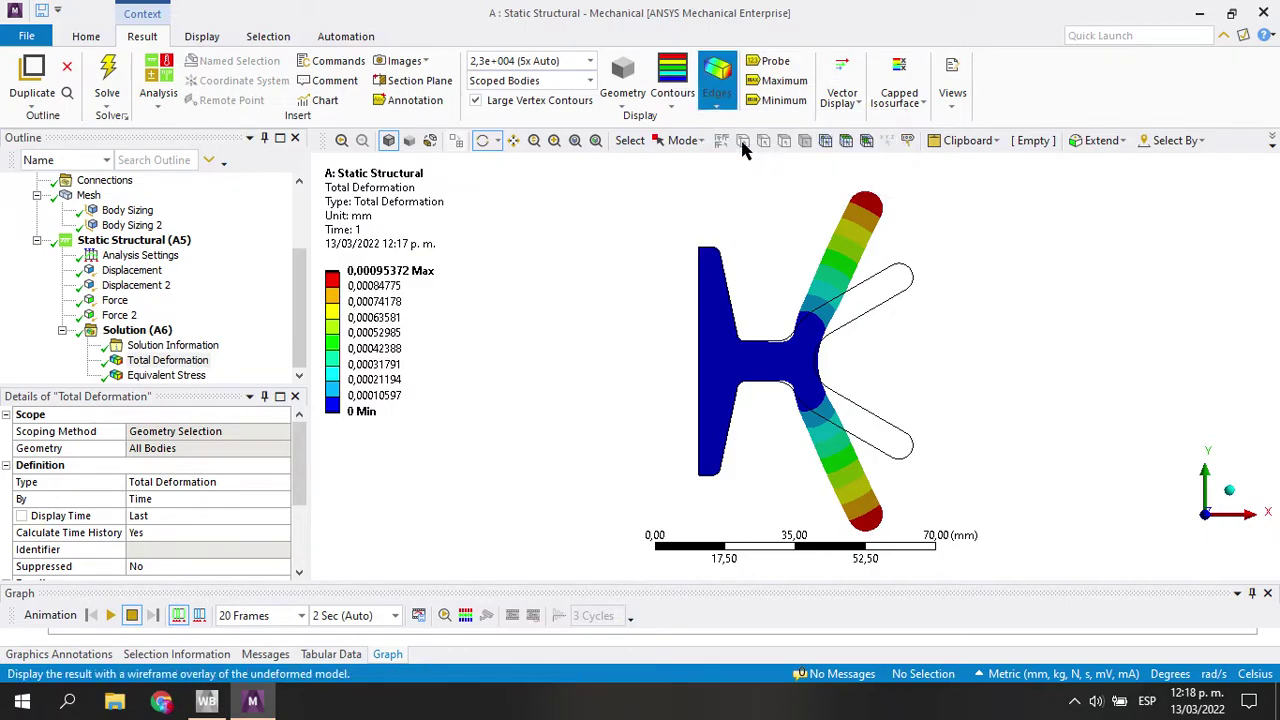
pyautogui.click(717, 85)
pyautogui.click(730, 189)
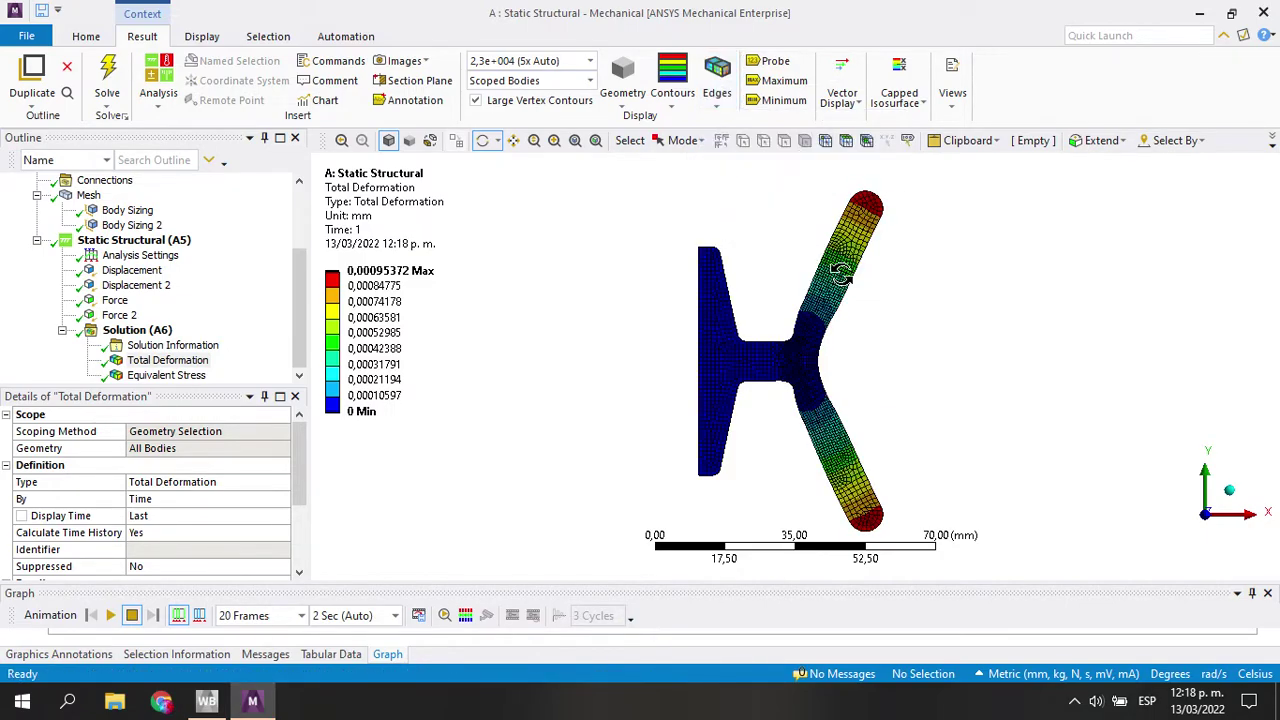
pyautogui.click(589, 61)
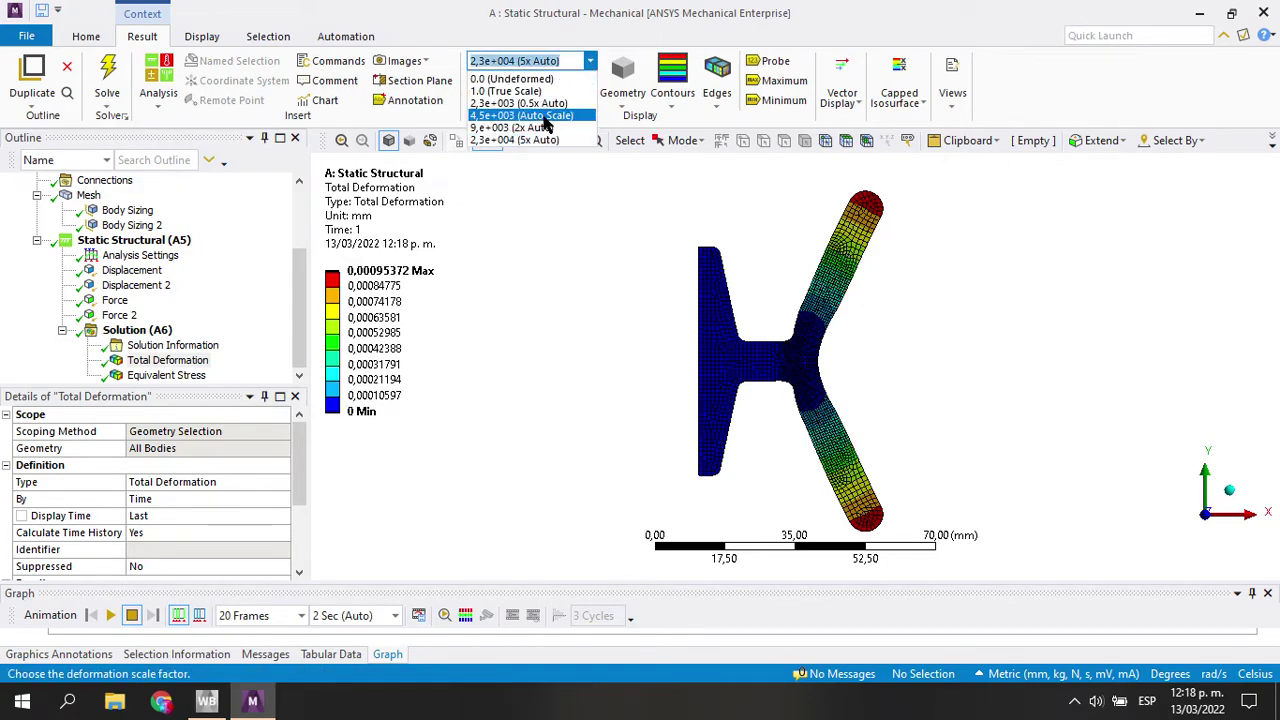
pyautogui.click(487, 105)
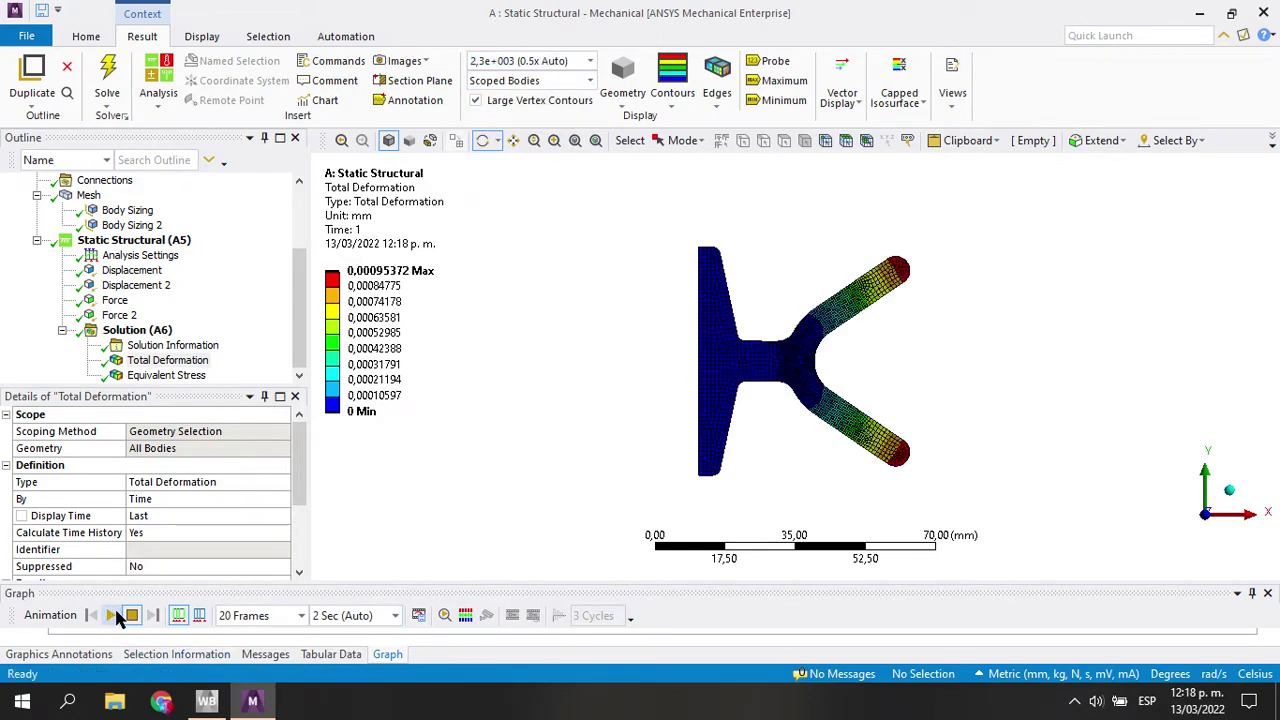
# Play the animations of the Total Deformation and Equivalent Stress results, and stop playback
pyautogui.click(111, 615)
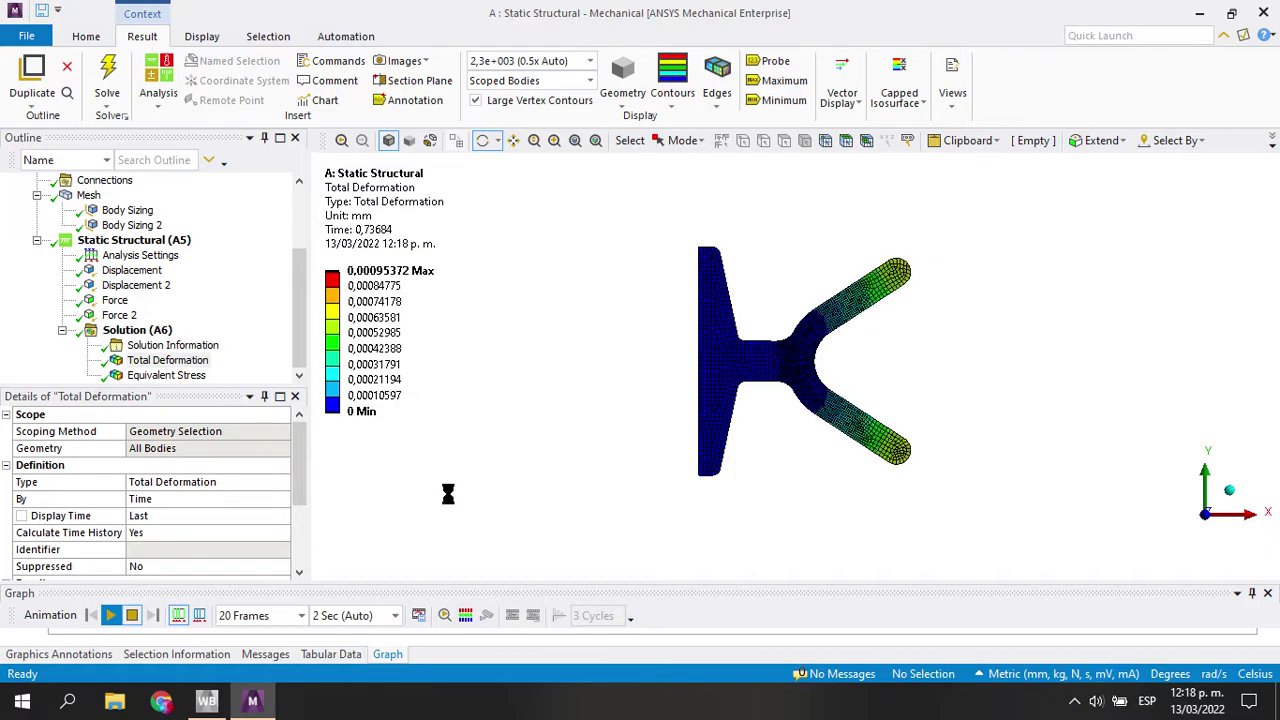
pyautogui.click(162, 375)
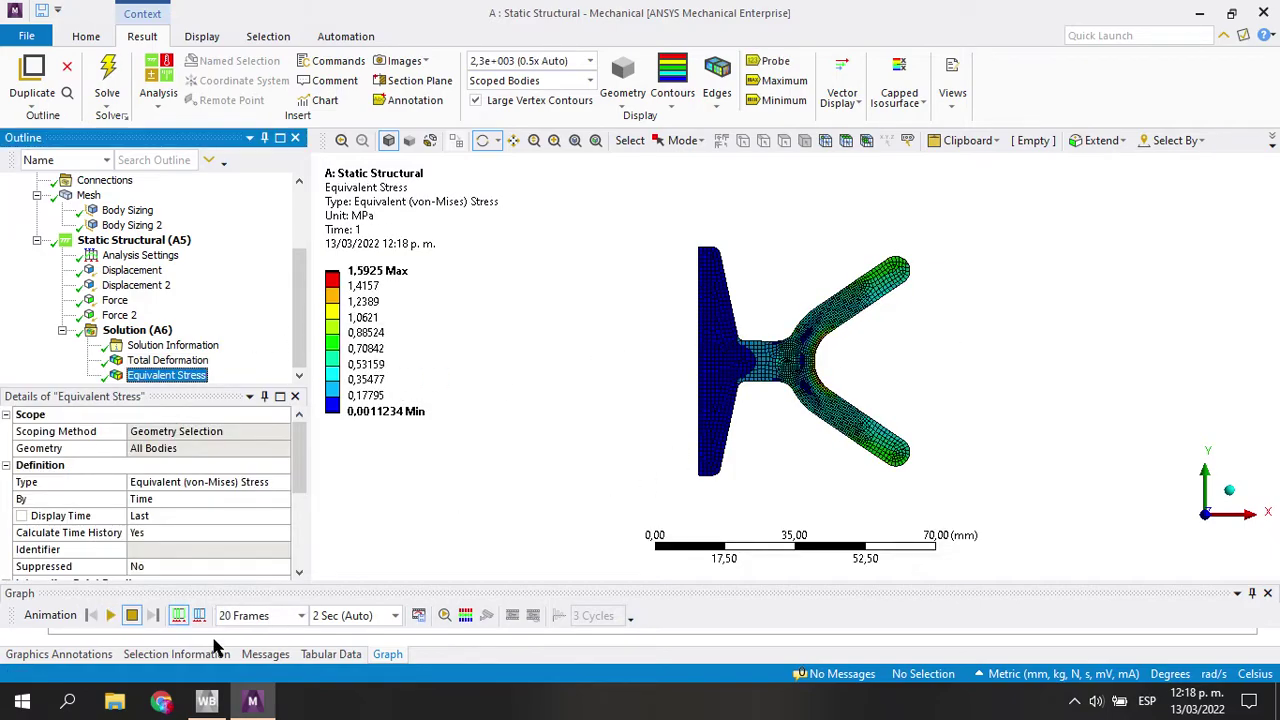
pyautogui.click(111, 615)
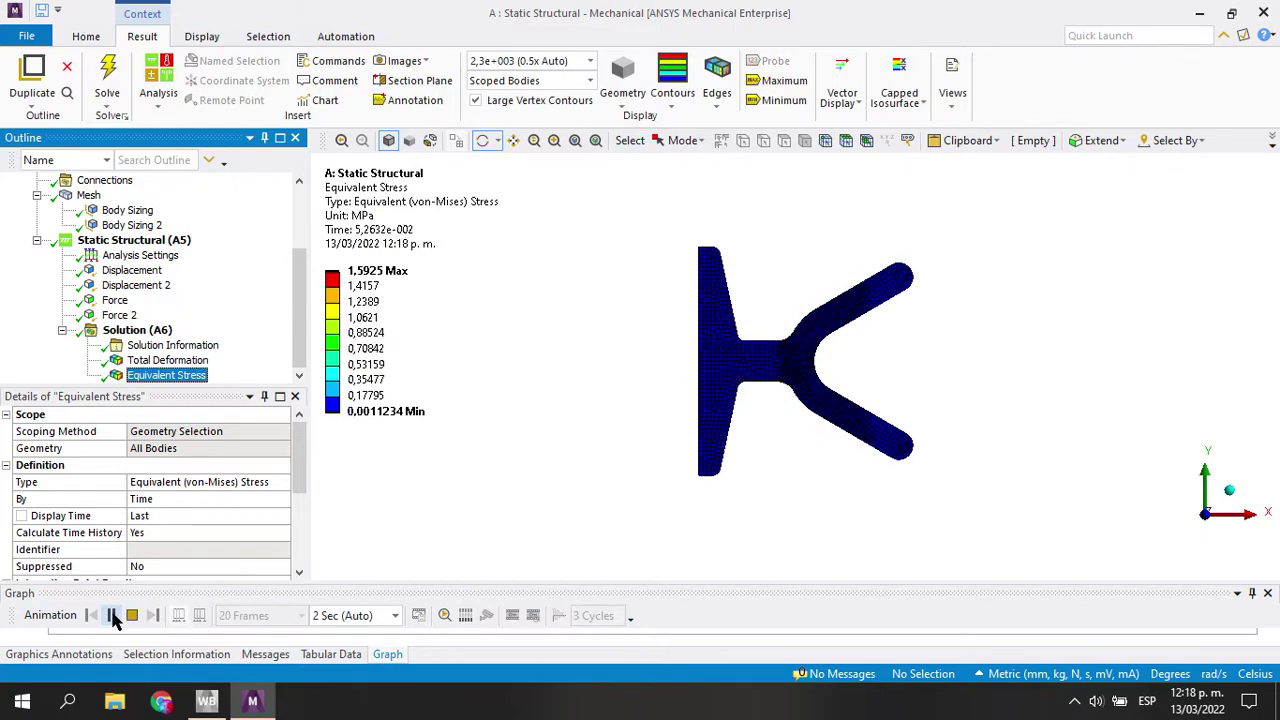
pyautogui.click(131, 615)
# Review the Body Sizing 2 settings and inspect the refined mesh around the junction of the web and the two arms
pyautogui.moveTo(304, 362); pyautogui.dragTo(304, 298)
pyautogui.click(131, 300)
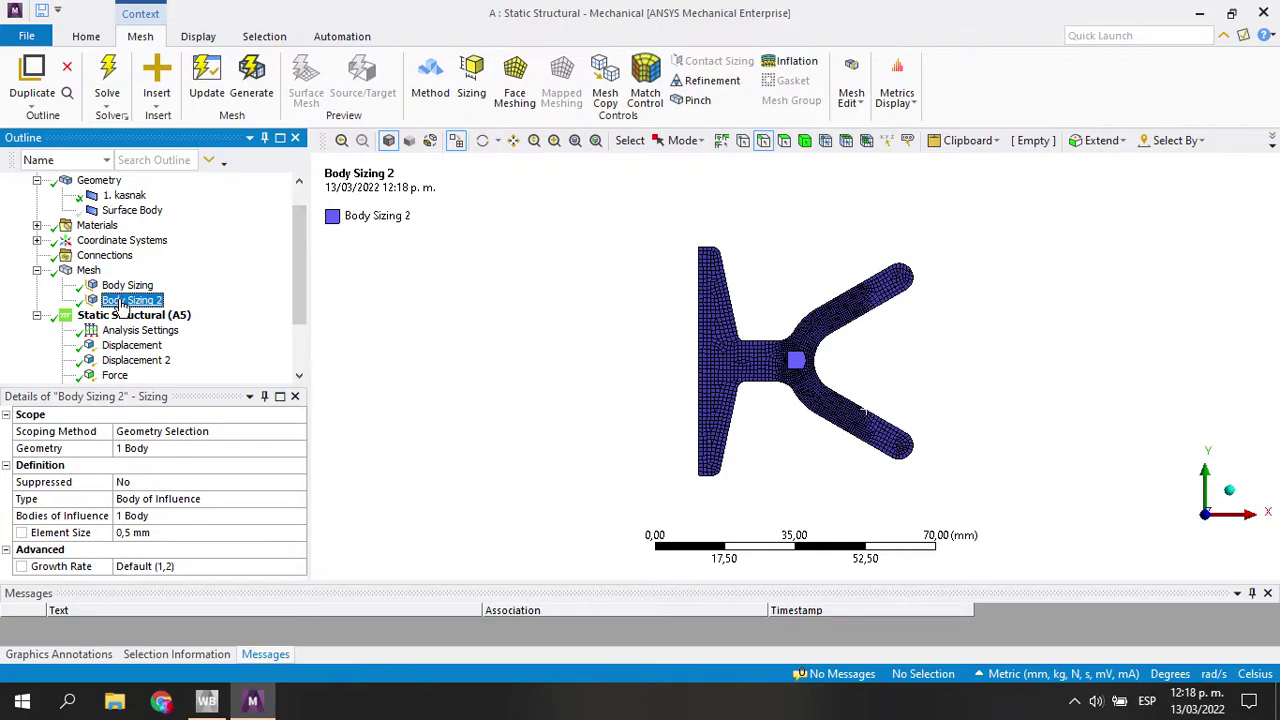
pyautogui.moveTo(640, 212); pyautogui.dragTo(768, 350)
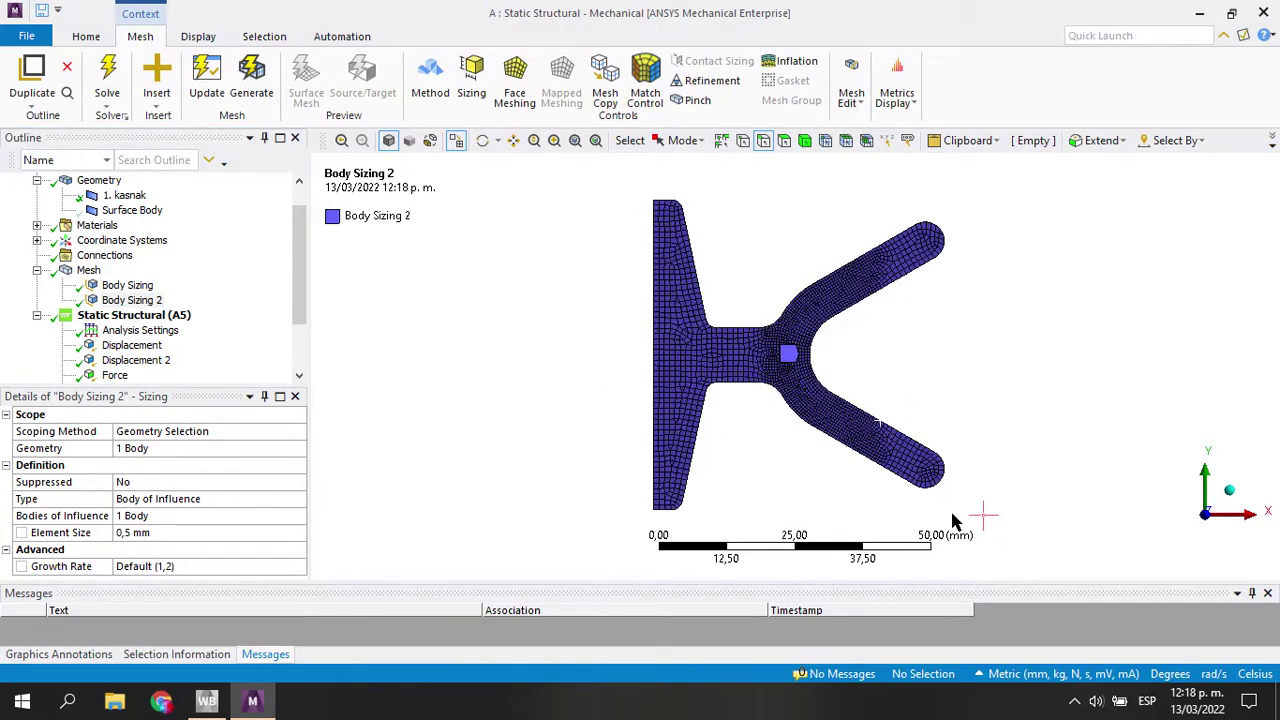
pyautogui.moveTo(603, 157); pyautogui.dragTo(1046, 548)
pyautogui.moveTo(722, 254); pyautogui.dragTo(922, 493)
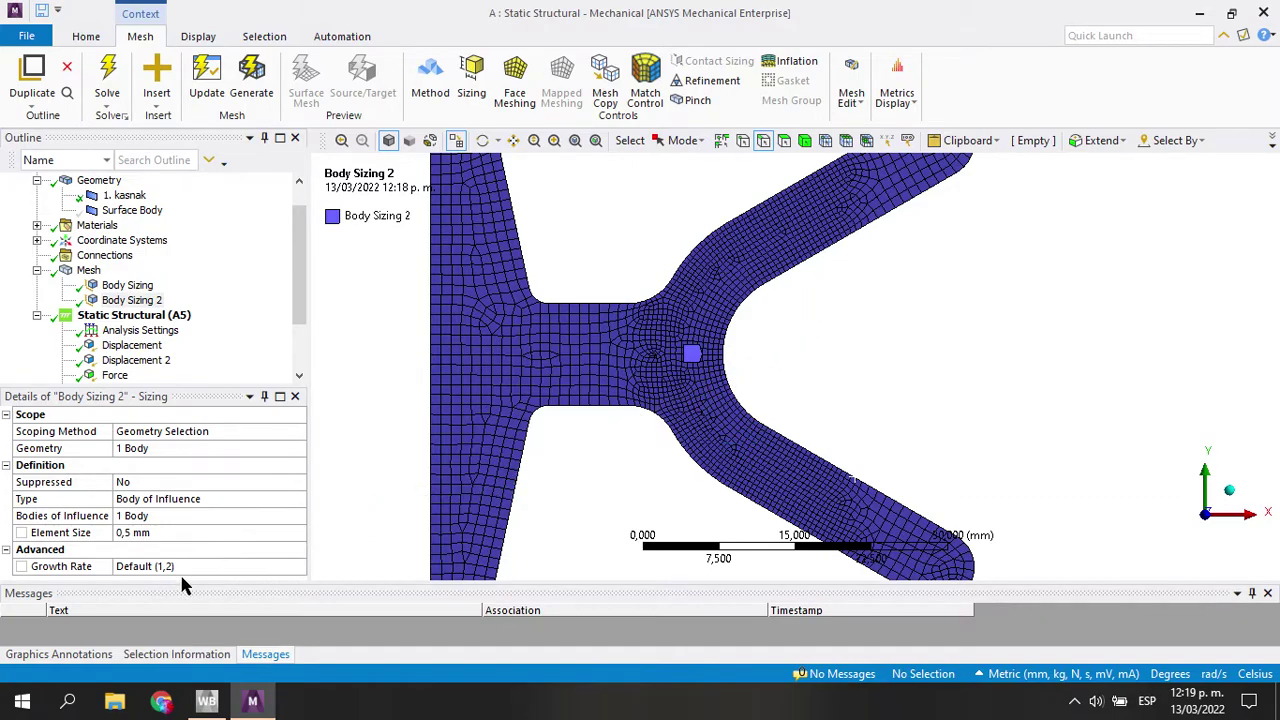
pyautogui.scroll(-2, 945, 375)
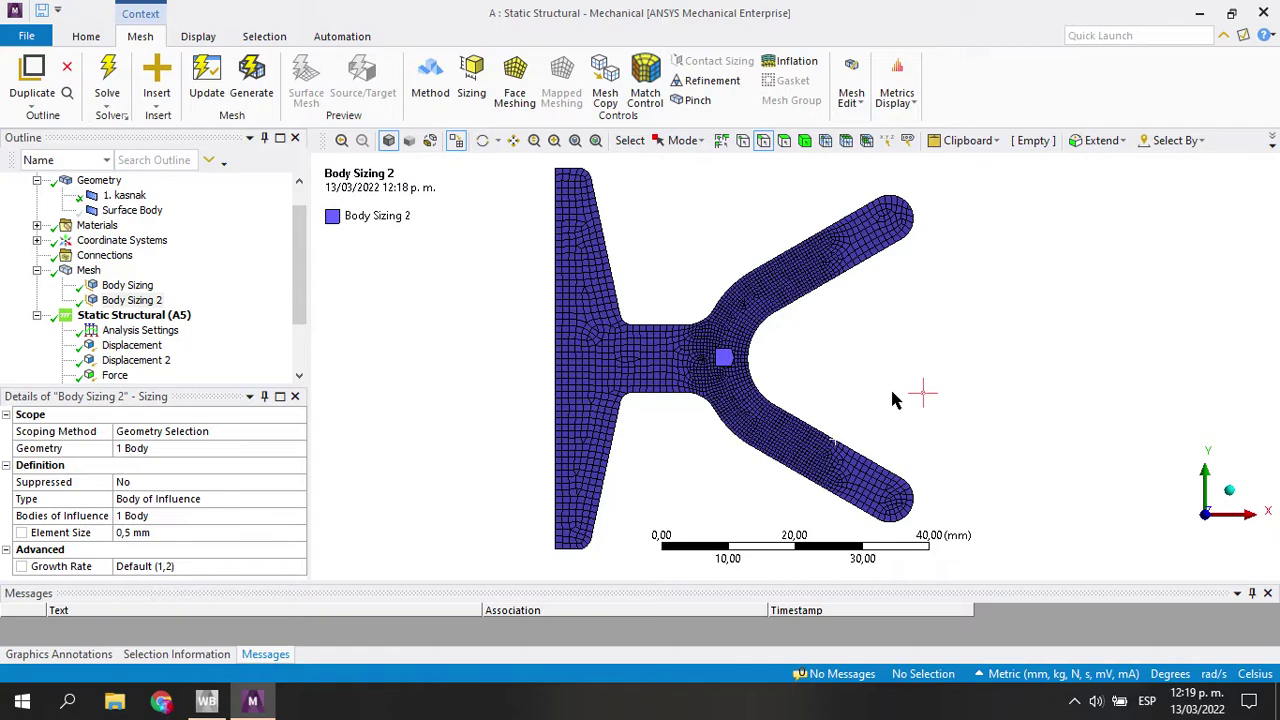
# Return to the Equivalent Stress result, animate it over the element mesh, and stop the animation
pyautogui.scroll(-2, 230, 370)
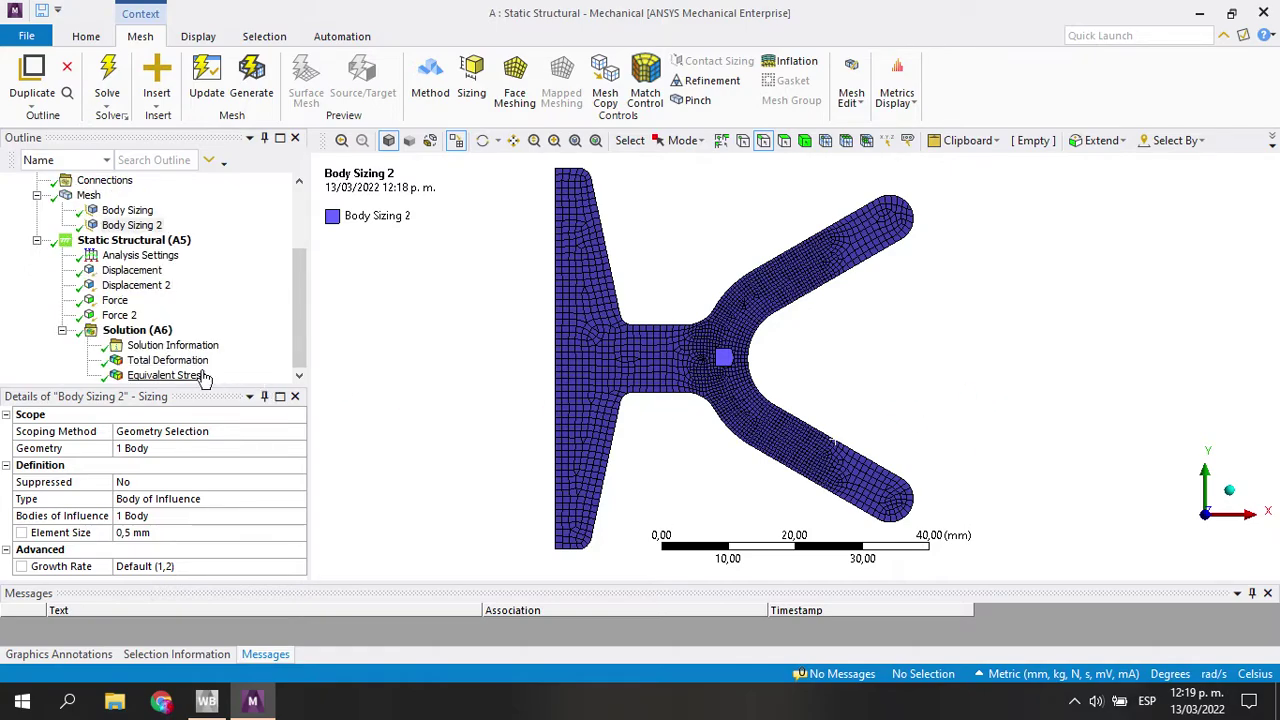
pyautogui.click(203, 377)
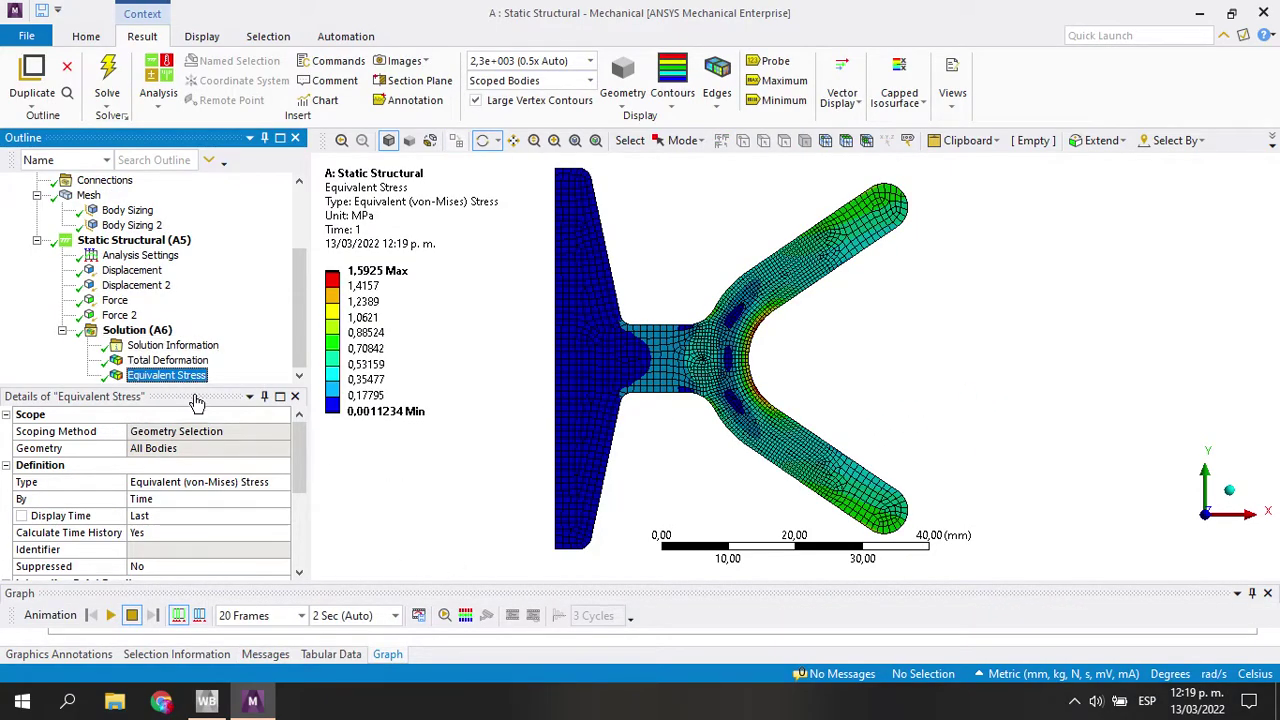
pyautogui.click(110, 615)
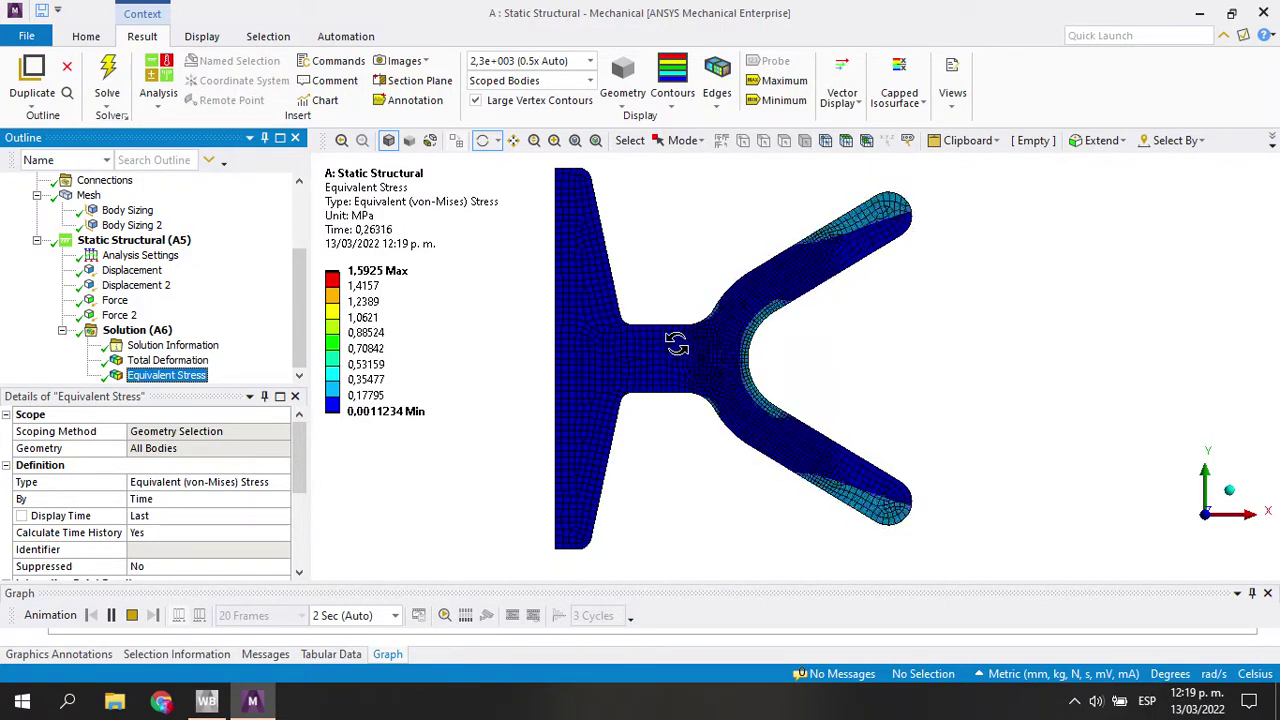
pyautogui.click(131, 615)
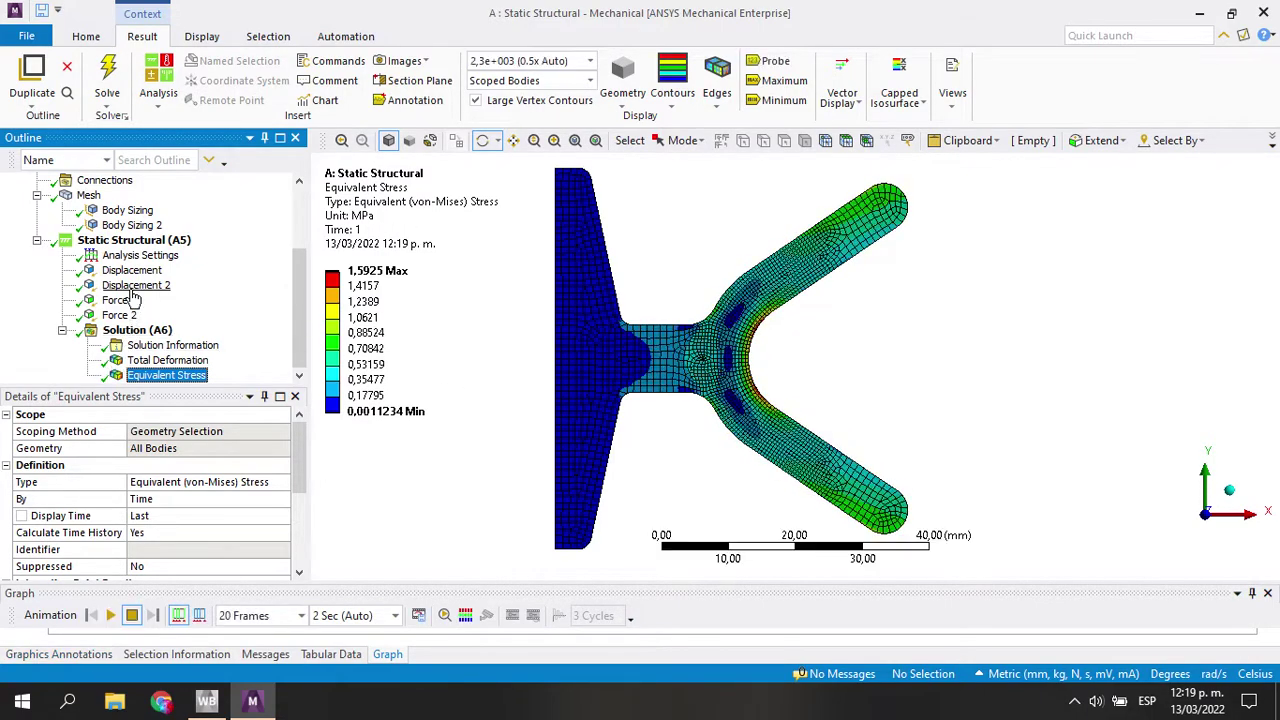
# Set the Y component of the displacement support on the hub's two bore edges to Free
pyautogui.click(128, 286)
pyautogui.click(130, 272)
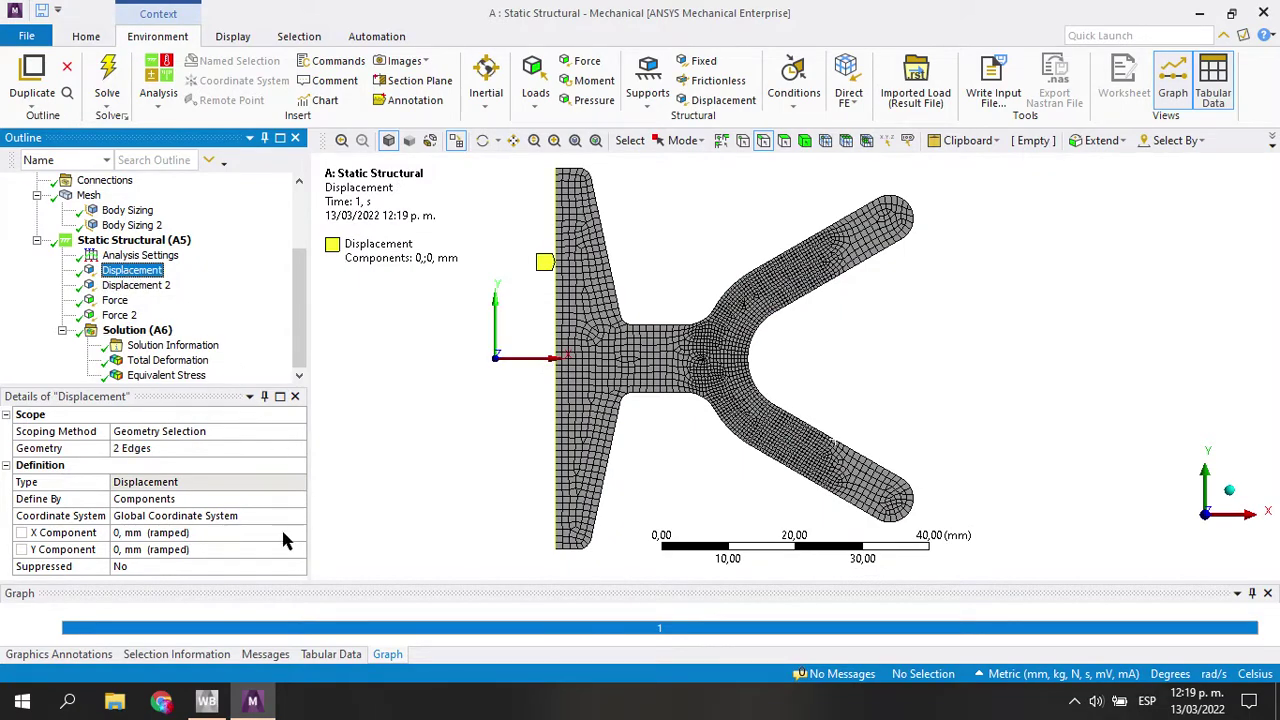
pyautogui.click(158, 549)
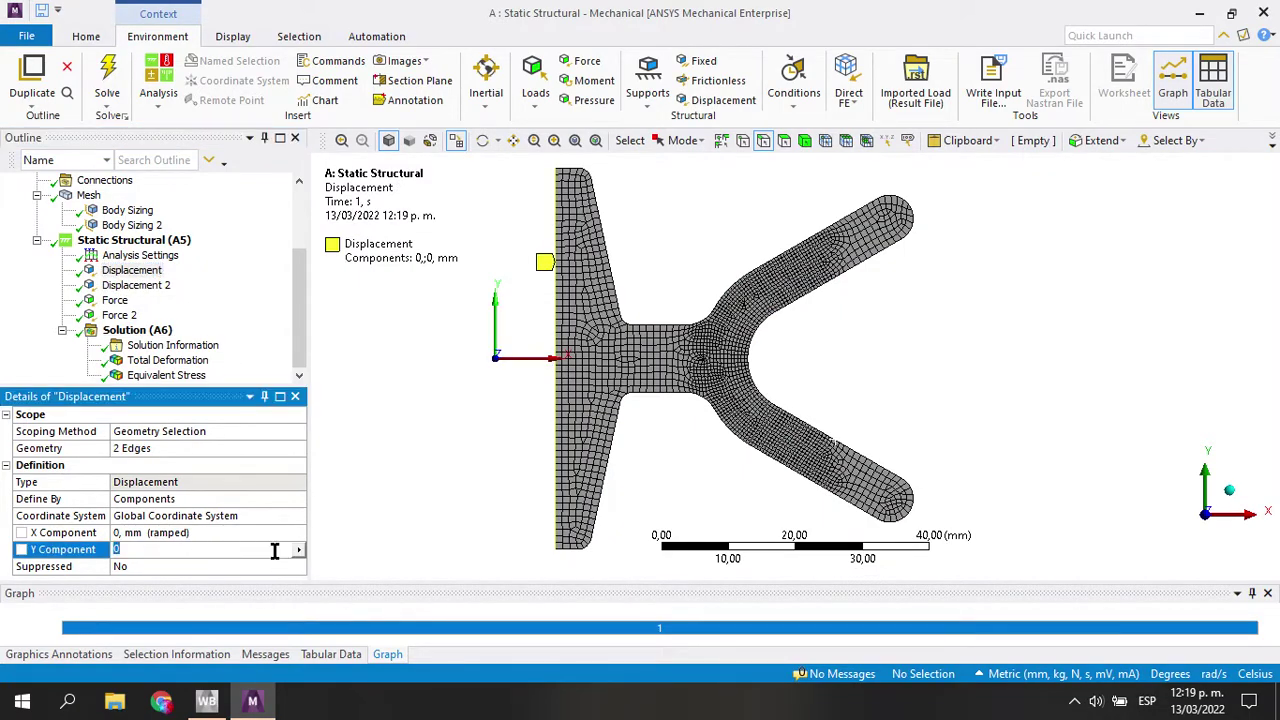
pyautogui.click(298, 549)
pyautogui.click(359, 616)
# Solve the analysis again with the released Y component and animate the Equivalent Stress result
pyautogui.click(137, 330)
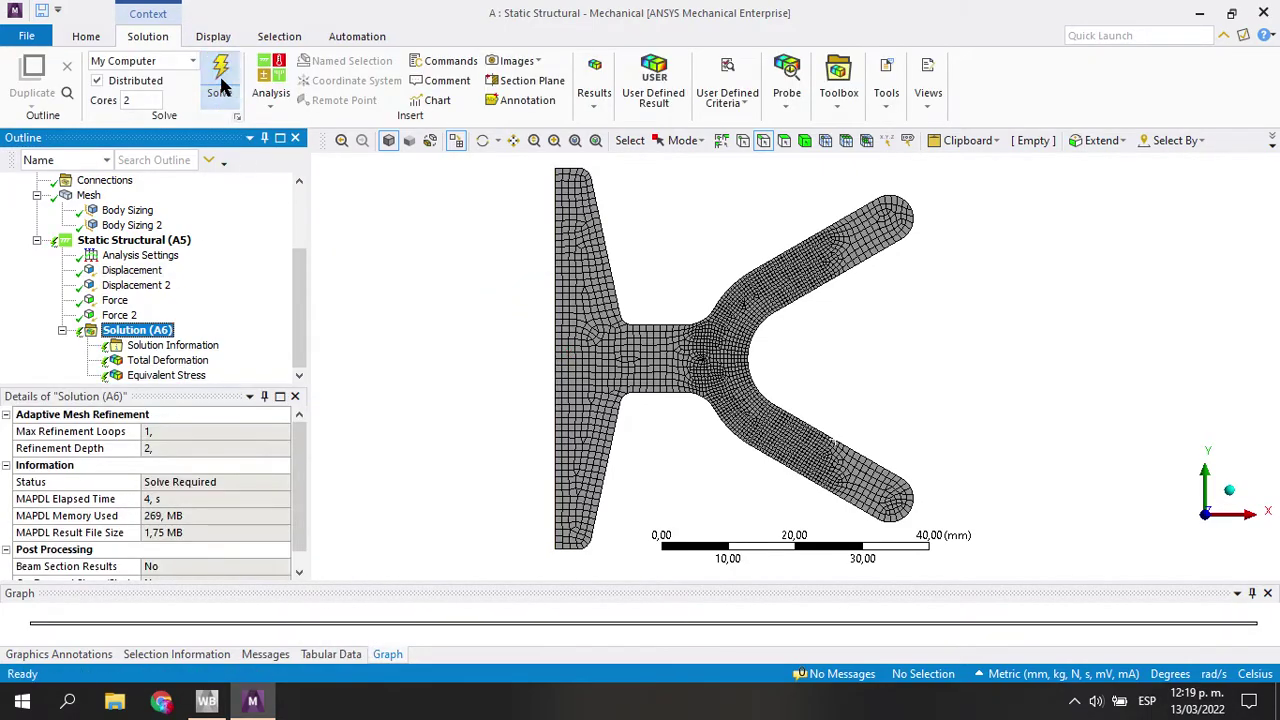
pyautogui.click(221, 80)
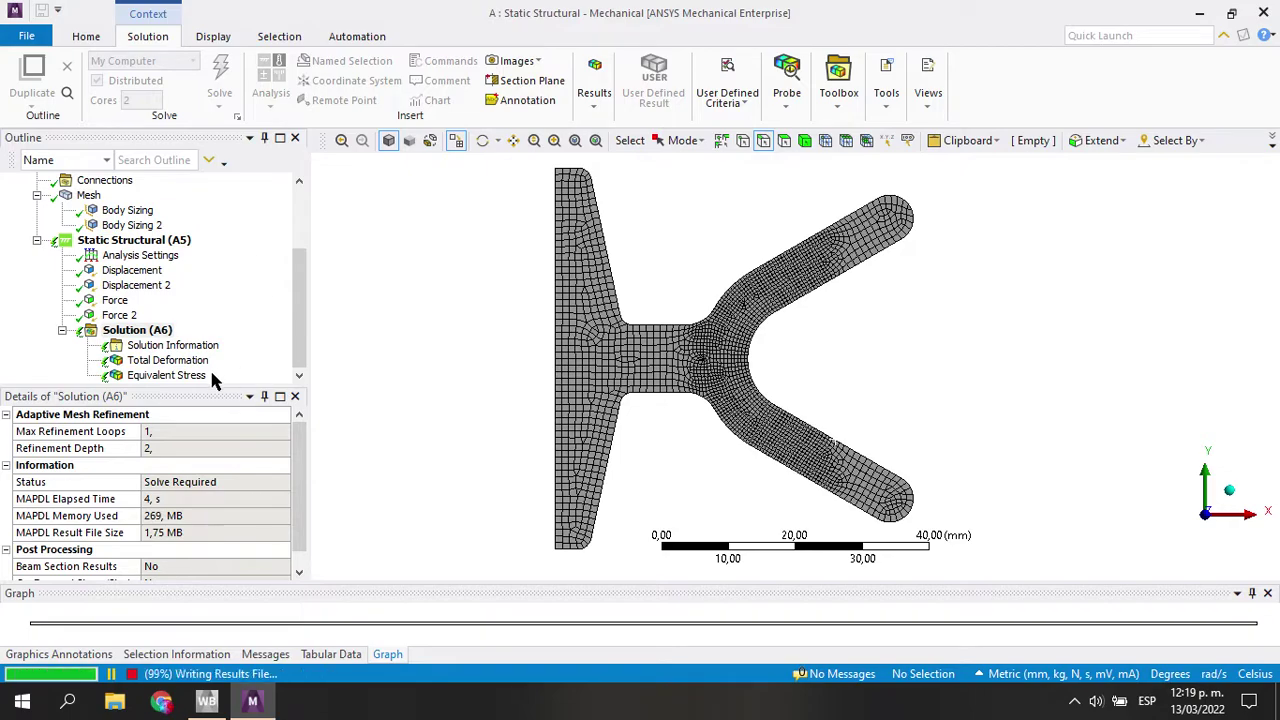
pyautogui.click(170, 375)
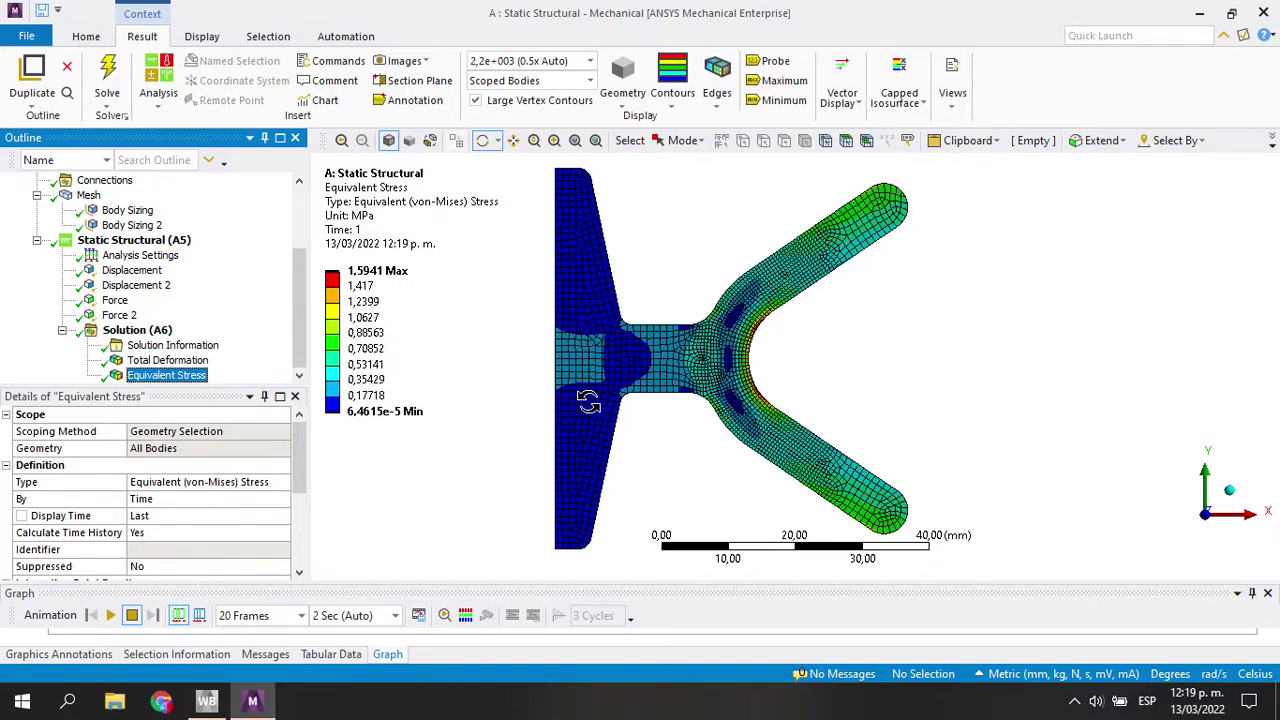
pyautogui.click(110, 615)
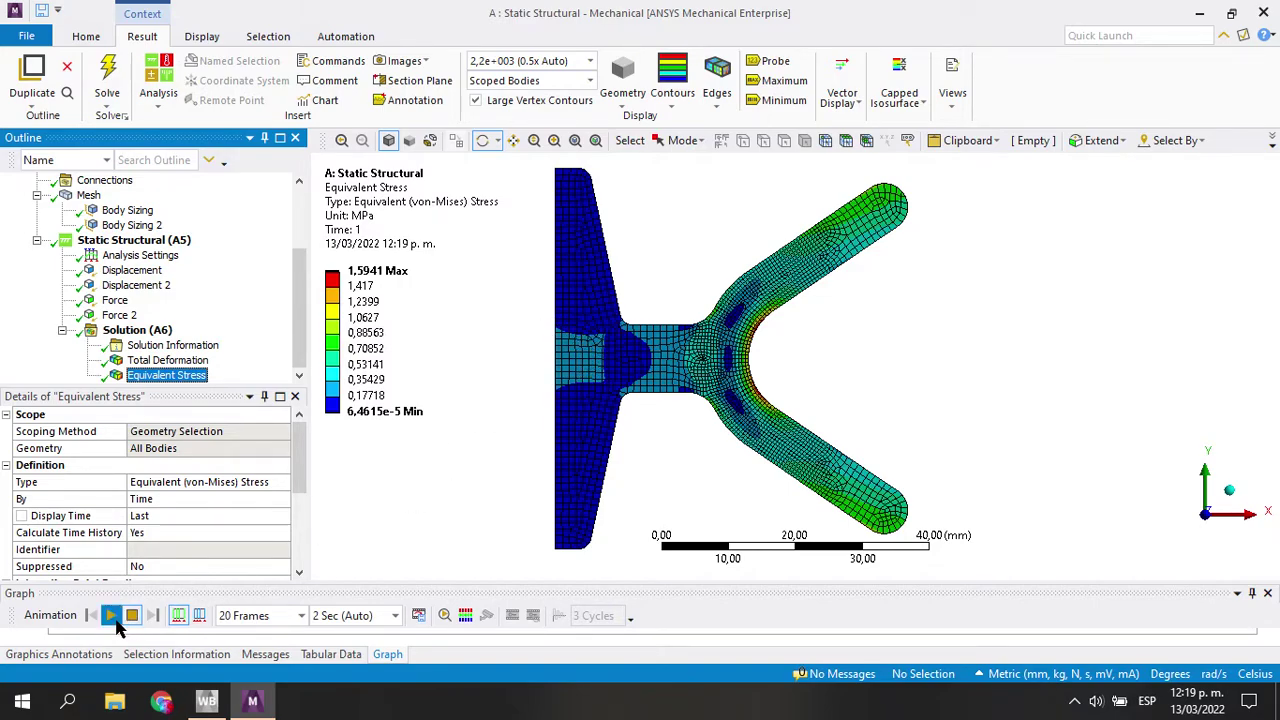